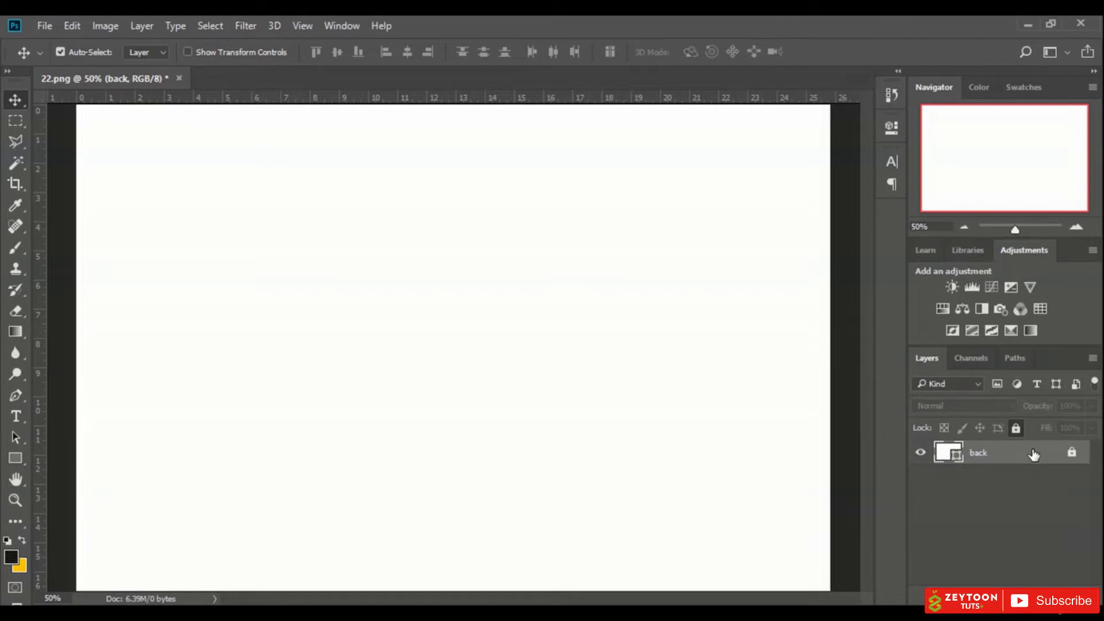
Unlock the back layer and duplicate it
click(1071, 456)
drag(1023, 468, 1054, 587)
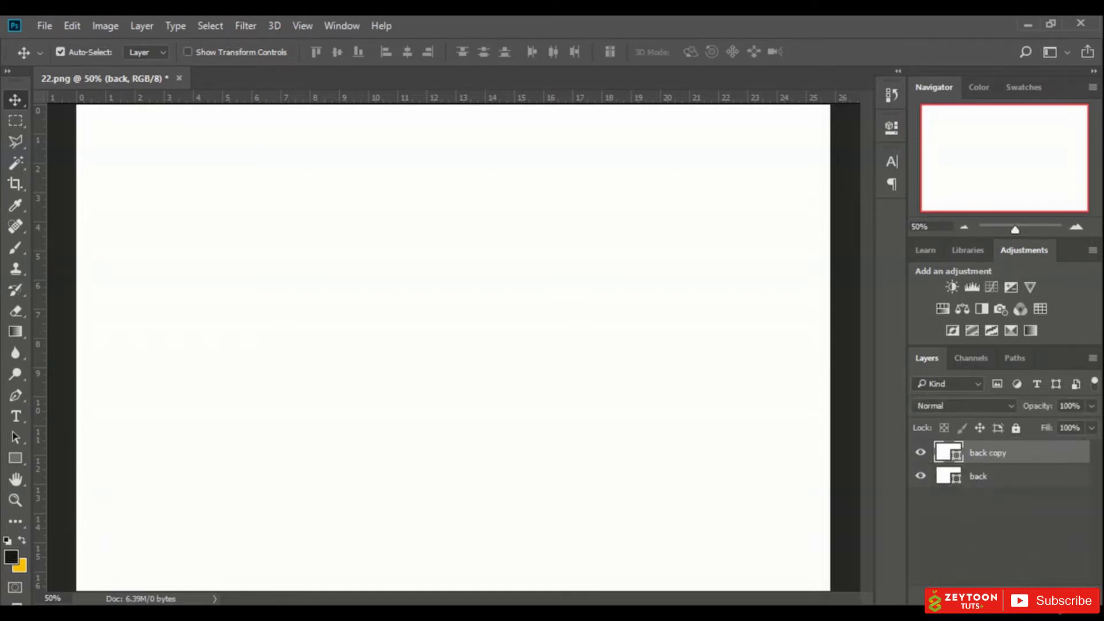
Add a Gradient Overlay effect to the back copy layer and set its style to Radial
right_click(1000, 452)
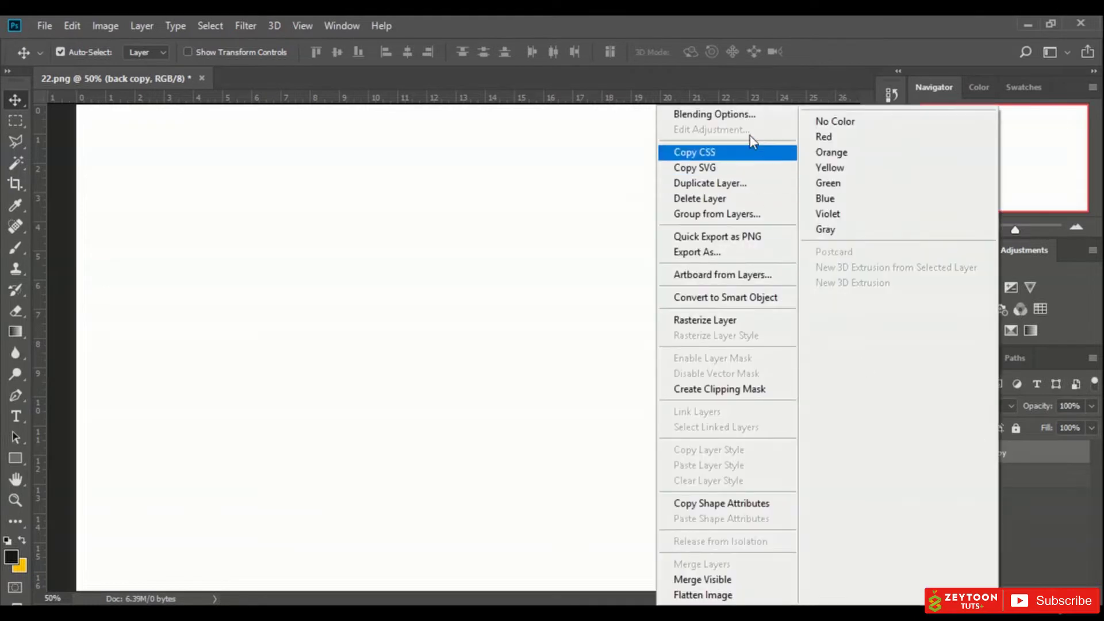
click(725, 115)
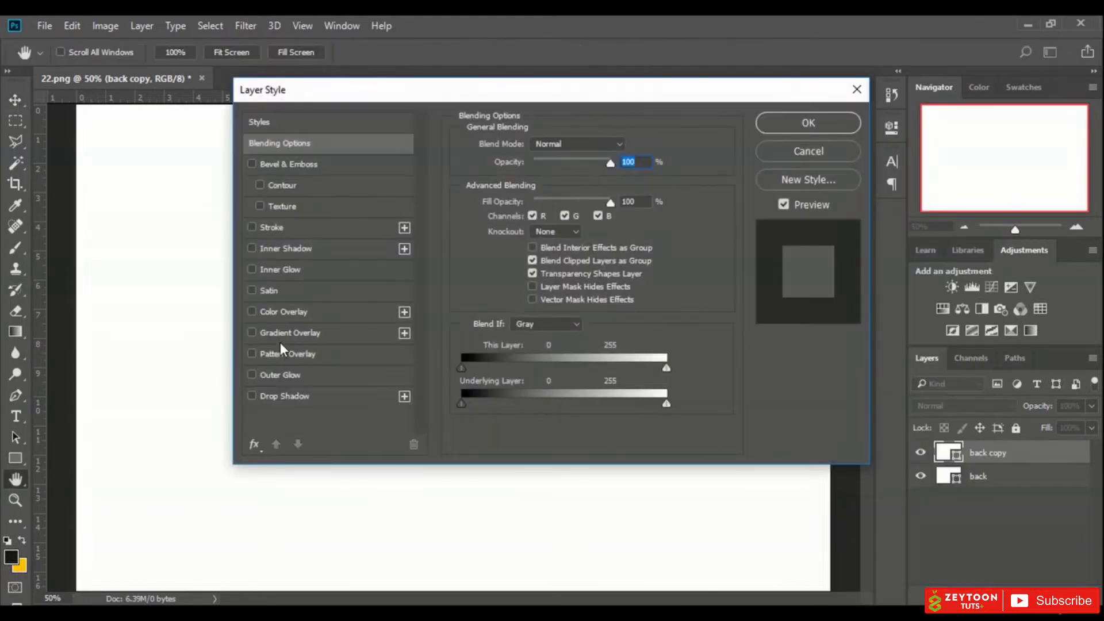
click(251, 332)
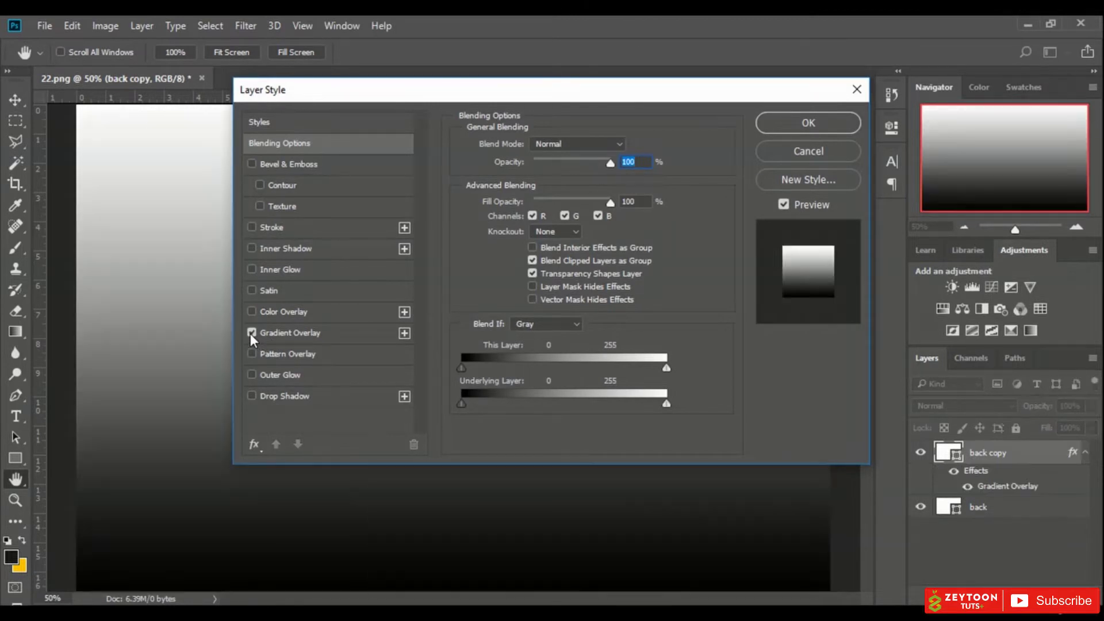
drag(522, 94, 743, 122)
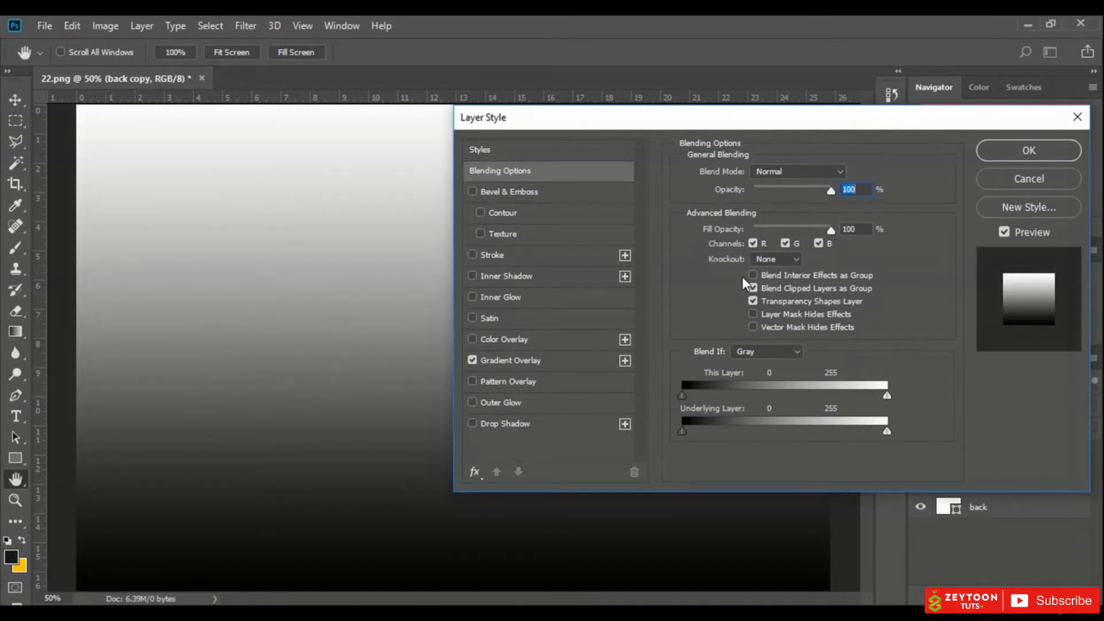
click(517, 364)
click(791, 230)
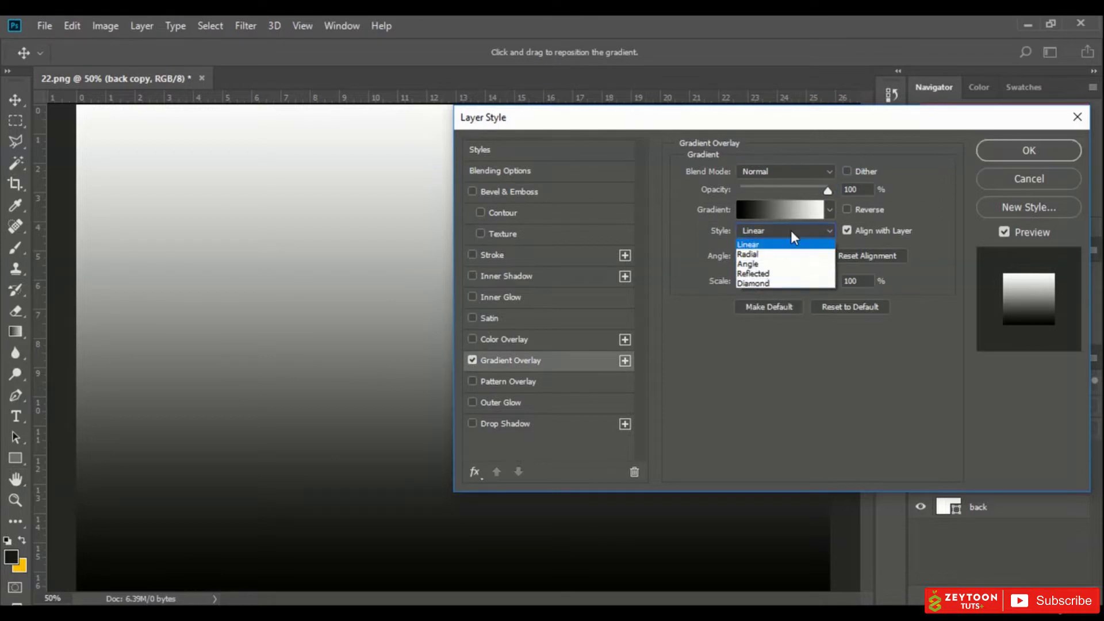
click(768, 257)
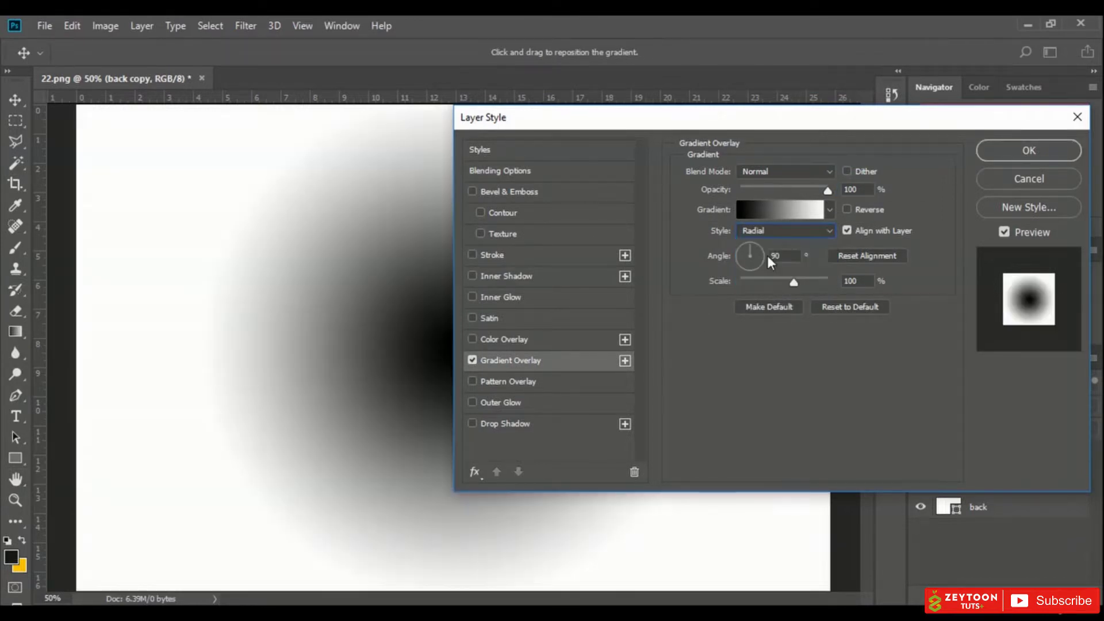
Edit the overlay gradient and change its white end stop to a dark navy blue, about #132050
click(780, 209)
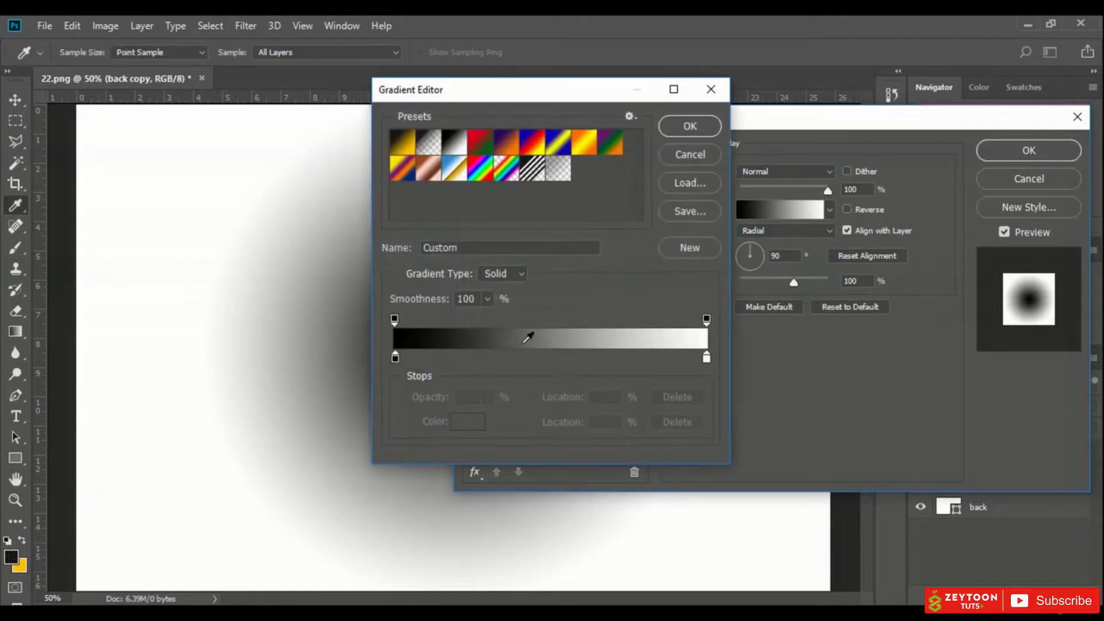
drag(546, 93, 729, 114)
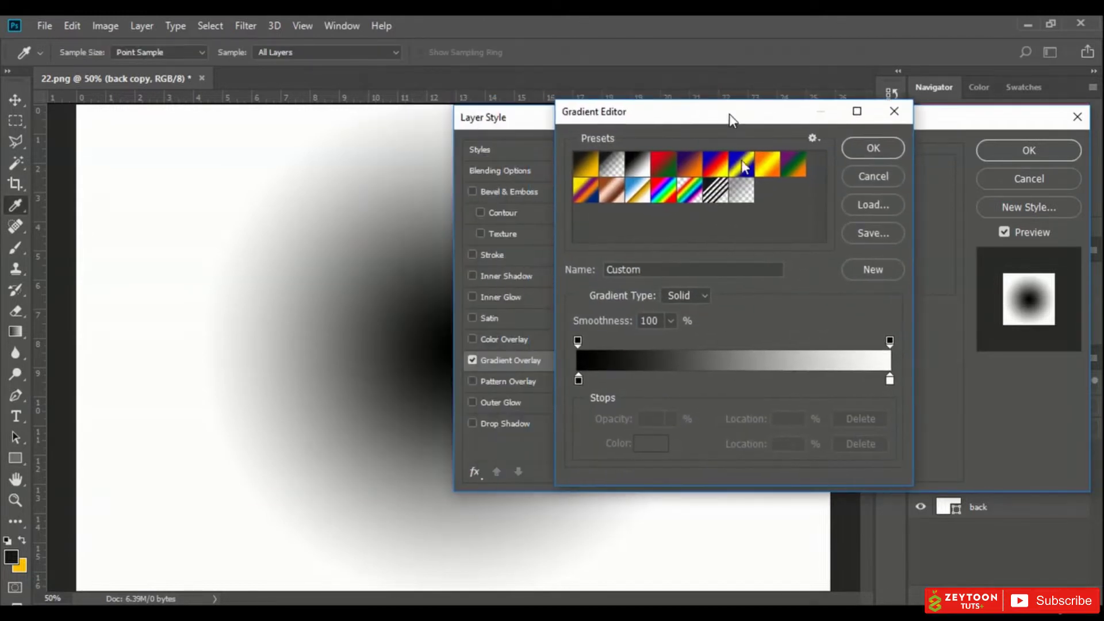
double_click(893, 378)
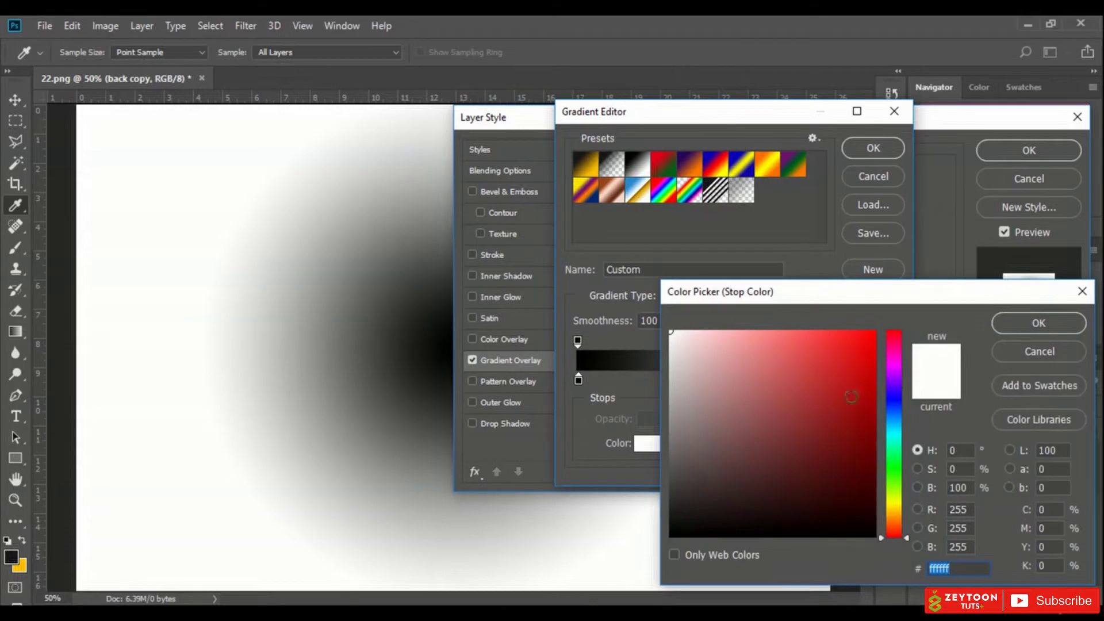
click(888, 407)
click(850, 439)
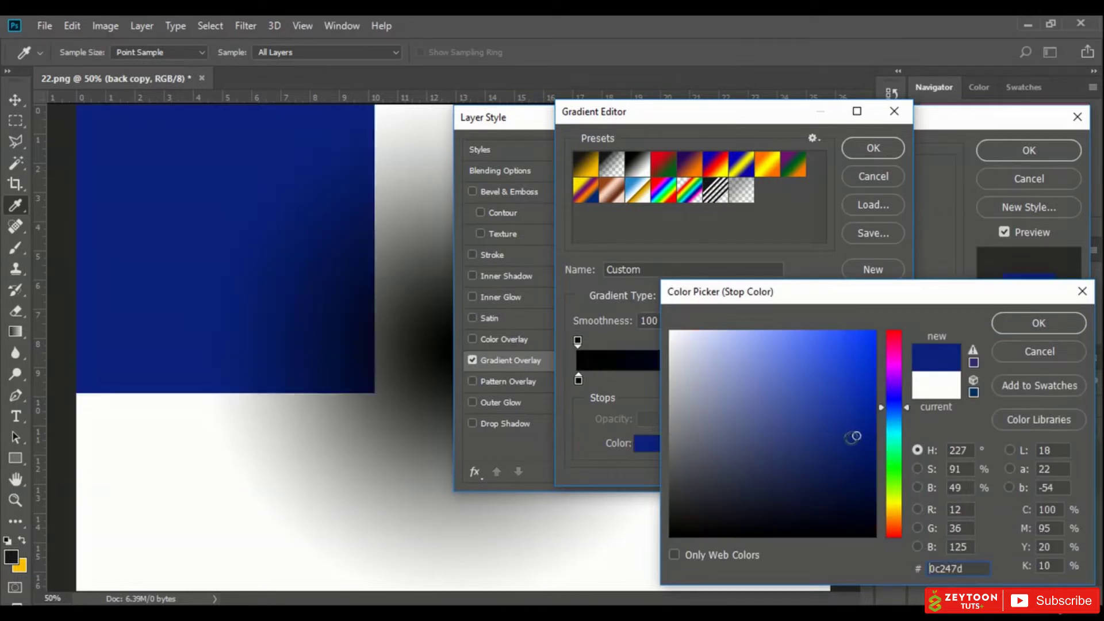
drag(856, 436, 833, 470)
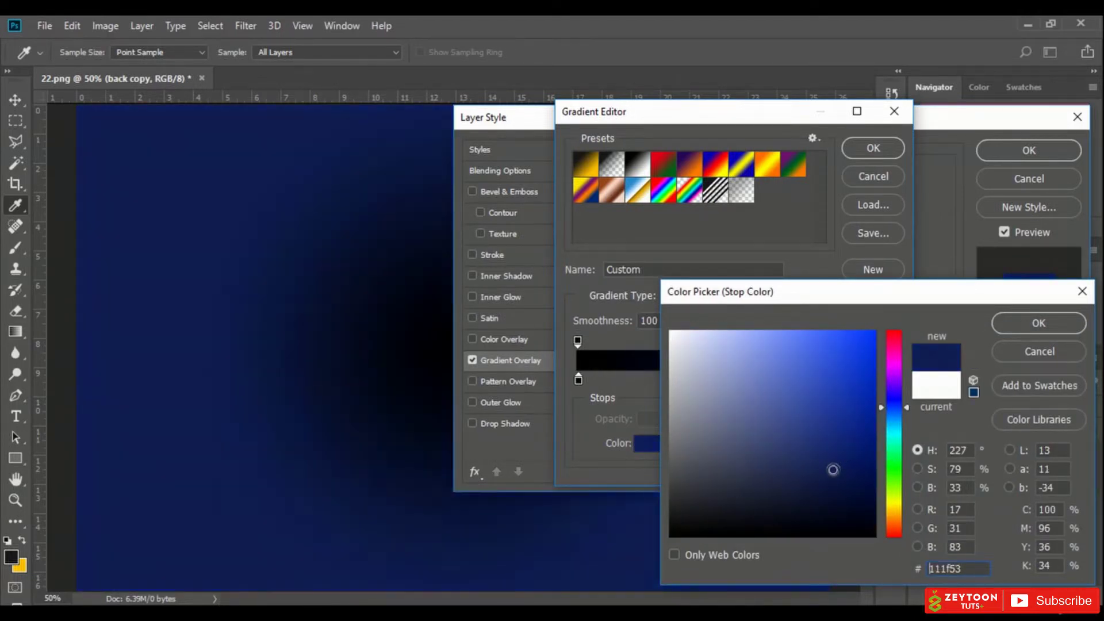
click(826, 472)
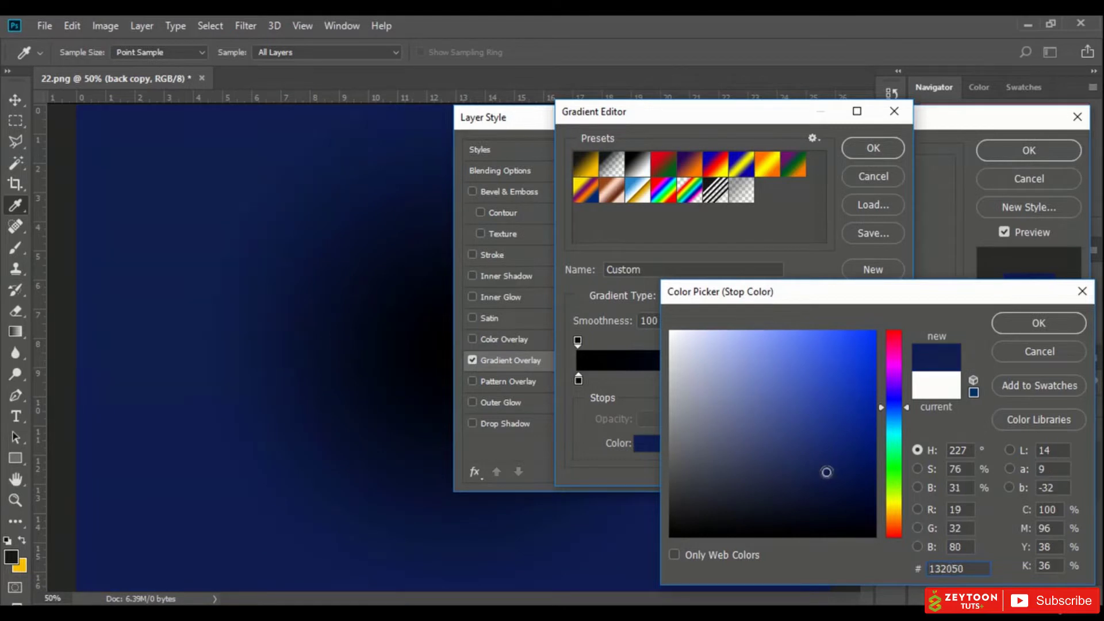
drag(826, 473, 826, 475)
click(1039, 324)
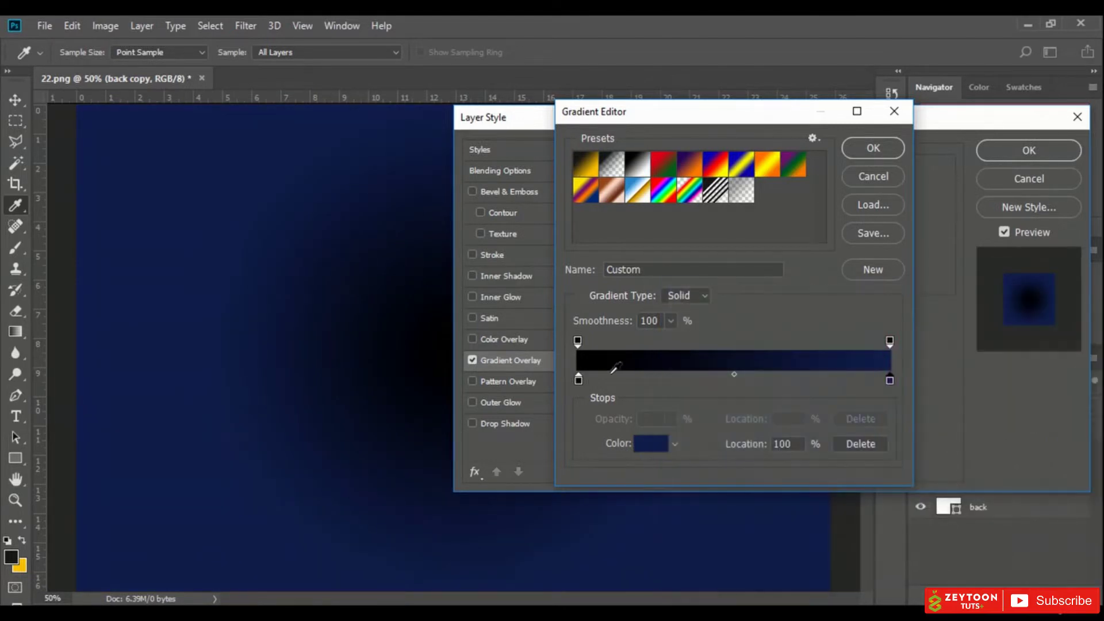
Change the gradient's black start stop to the brighter blue #1a2d80 and apply the layer style
double_click(578, 381)
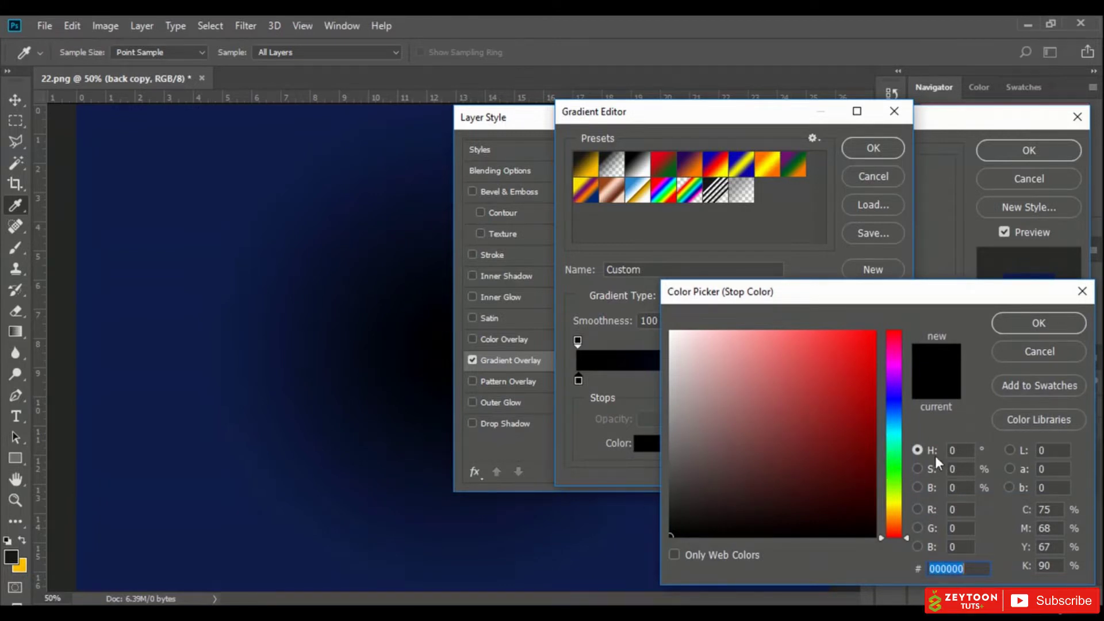
text(ffffff)
click(892, 408)
click(832, 412)
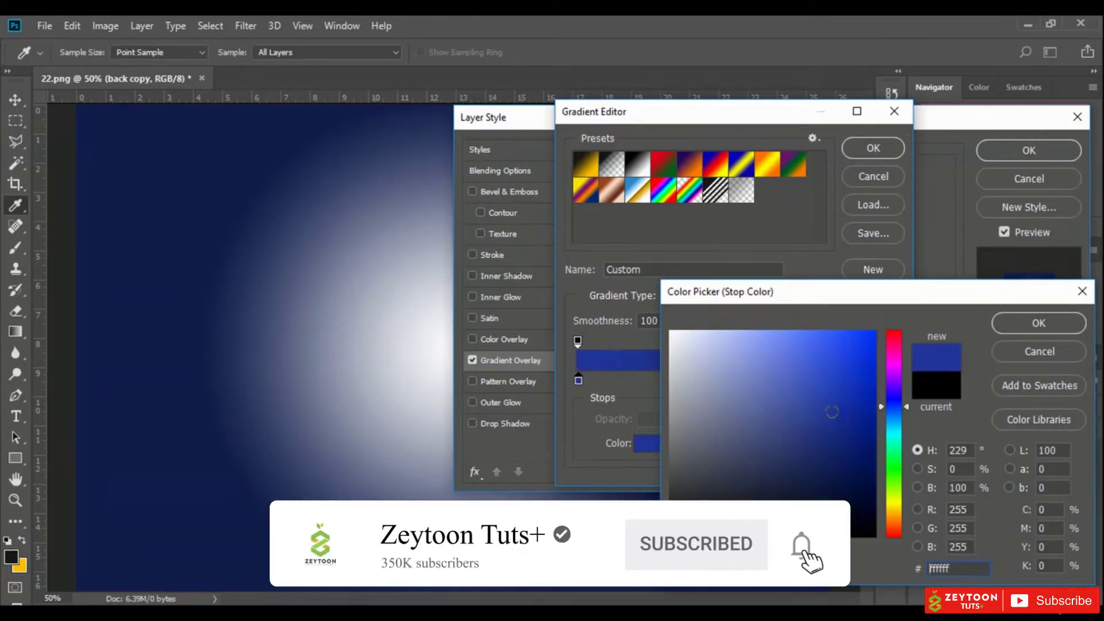
click(844, 412)
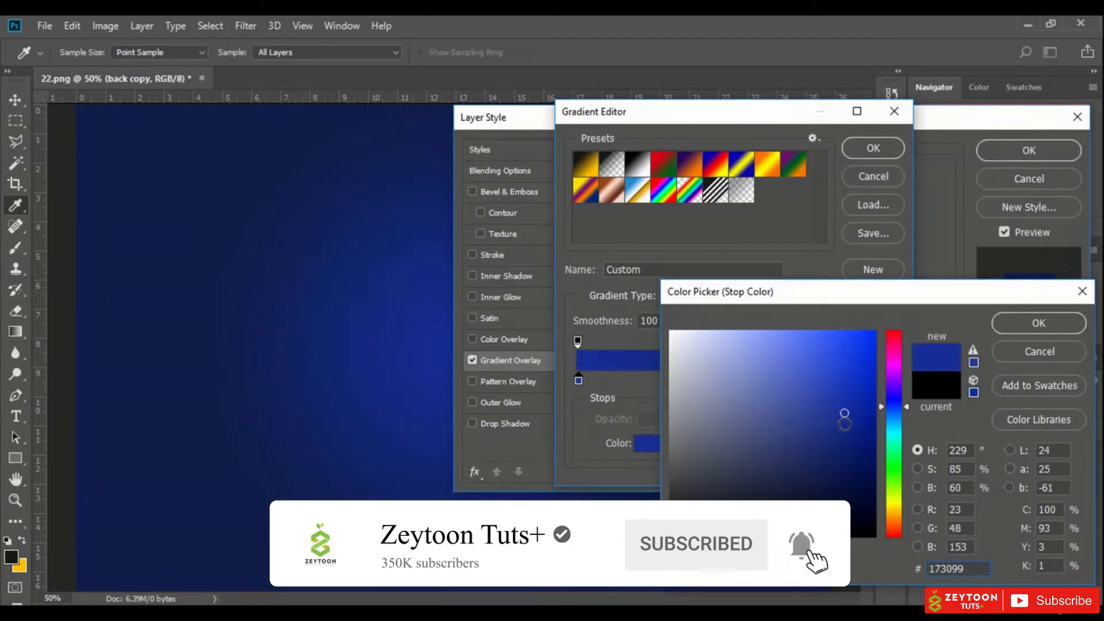
drag(854, 421, 865, 424)
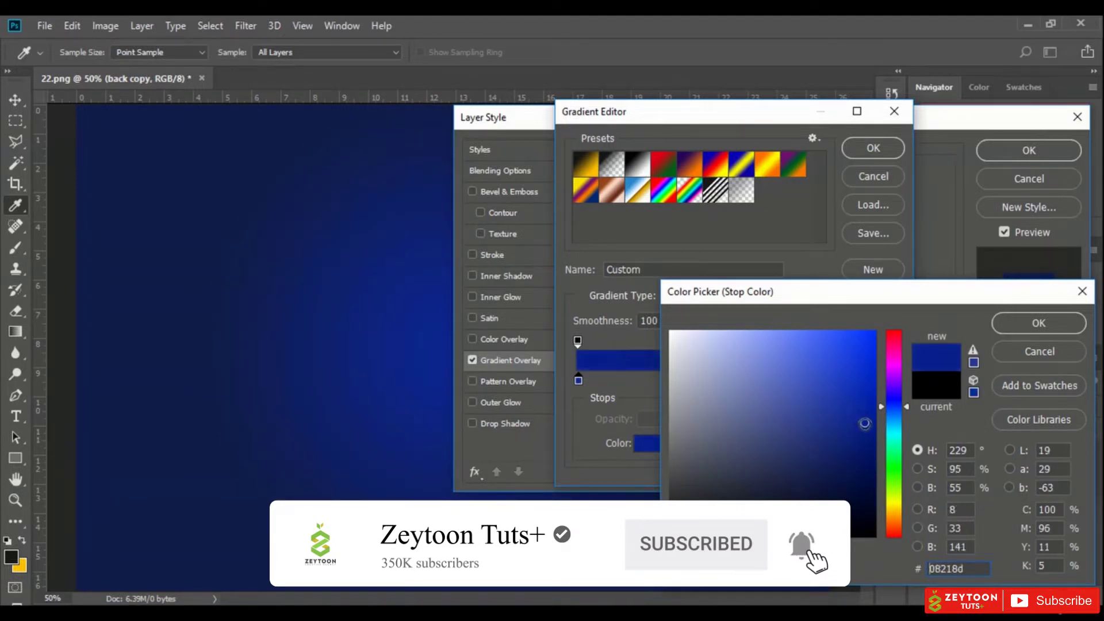
click(831, 430)
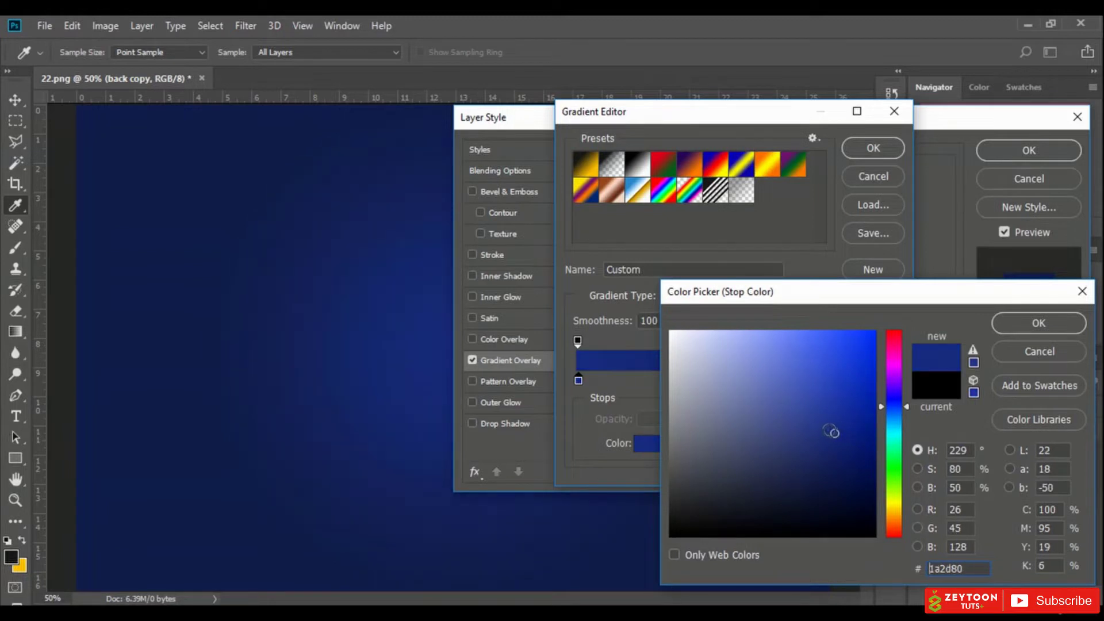
click(1022, 316)
click(873, 147)
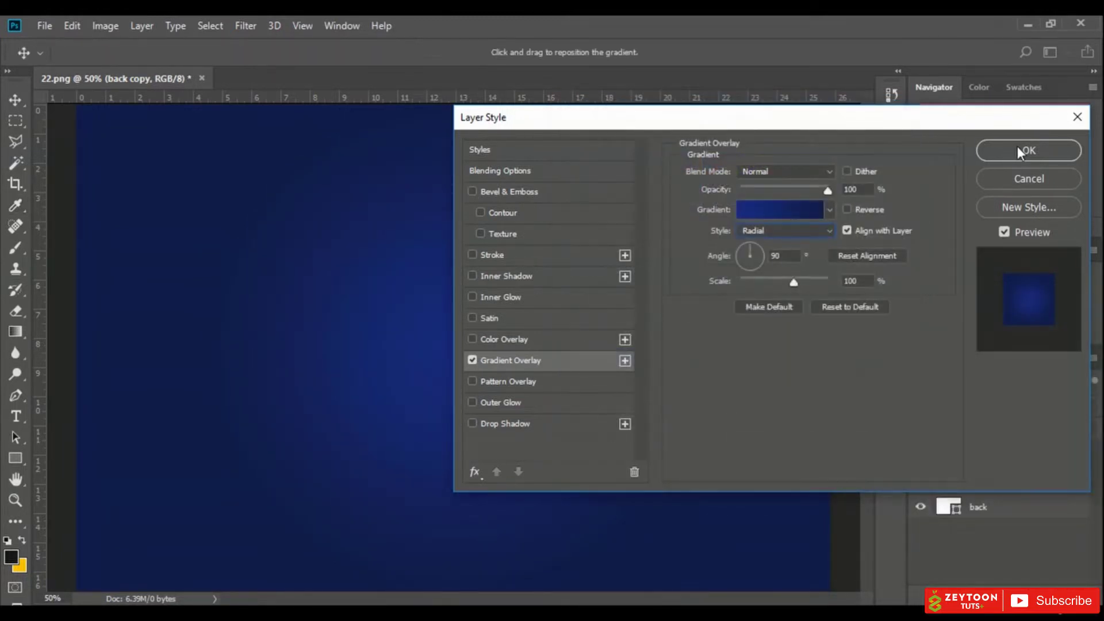
click(1017, 146)
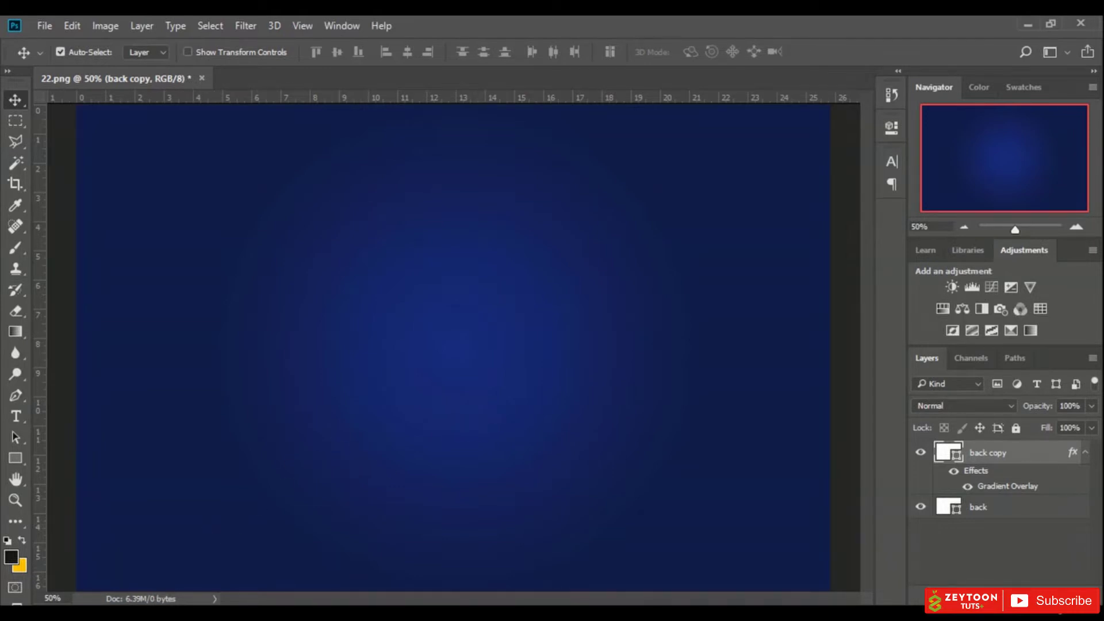
Open the white-bottom image in Adobe Photoshop CC 2018 and place the bun in 22.png, centred in the lower part of the canvas
key(alt+Tab)
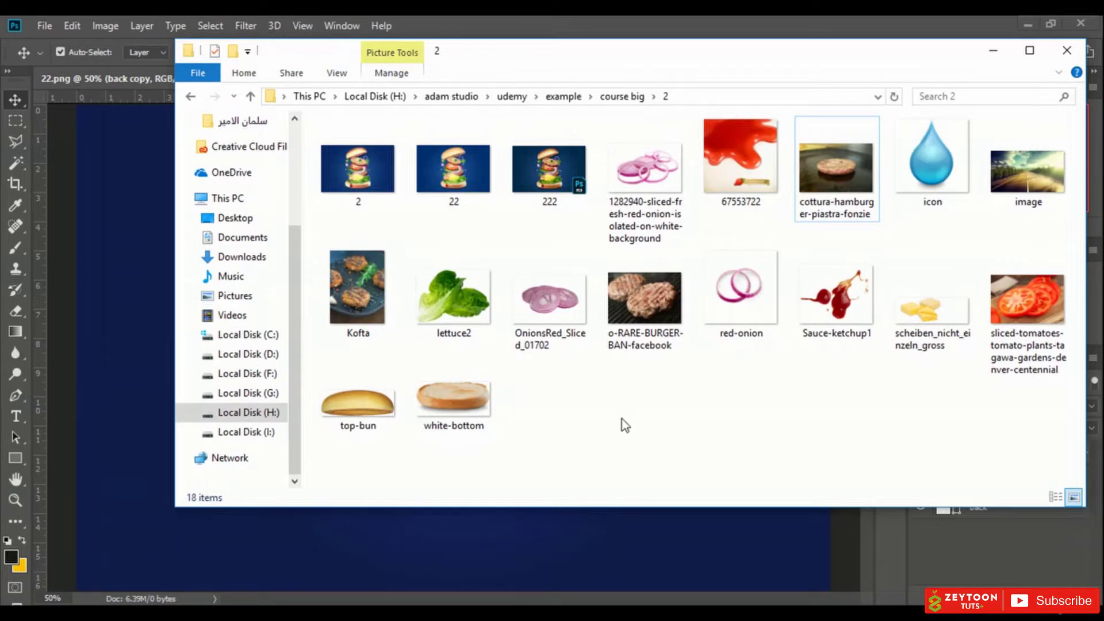
double_click(469, 399)
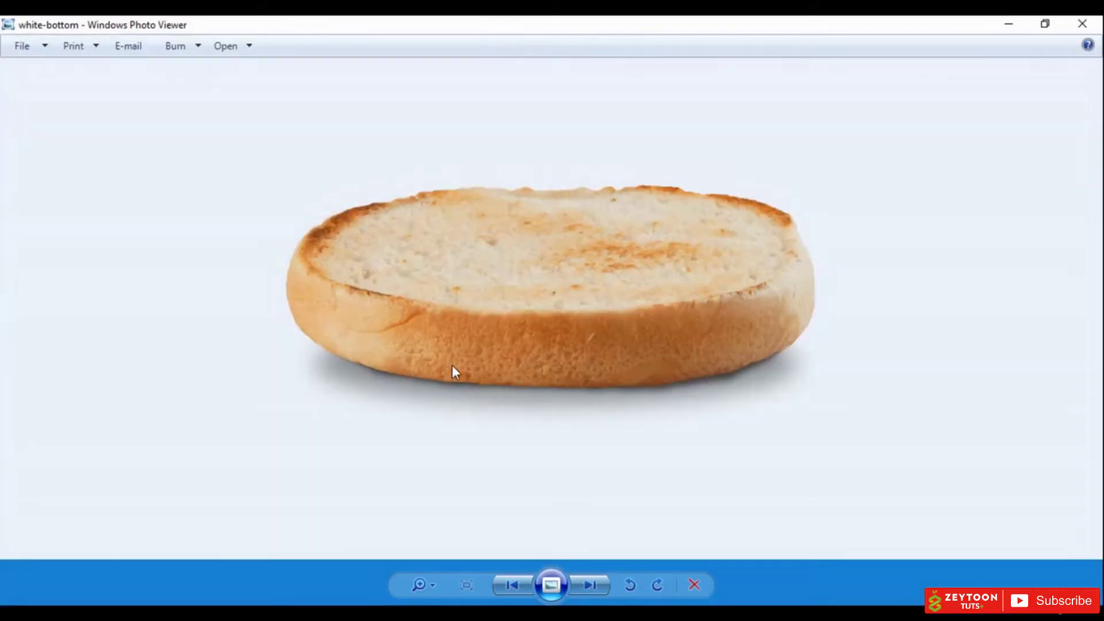
right_click(452, 288)
mouse_move(602, 300)
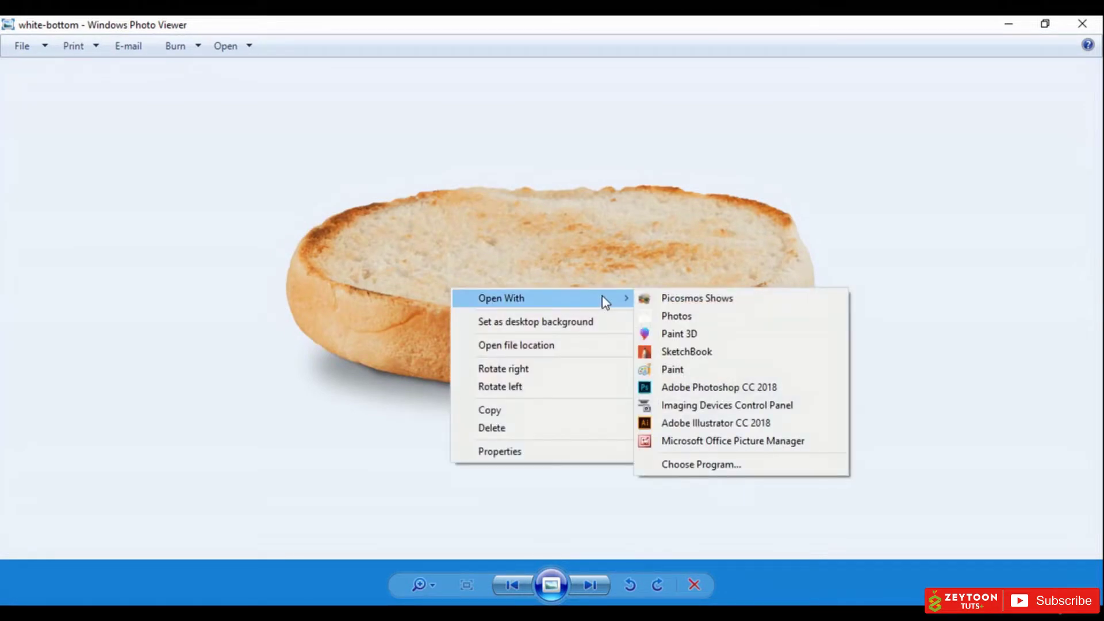
click(677, 389)
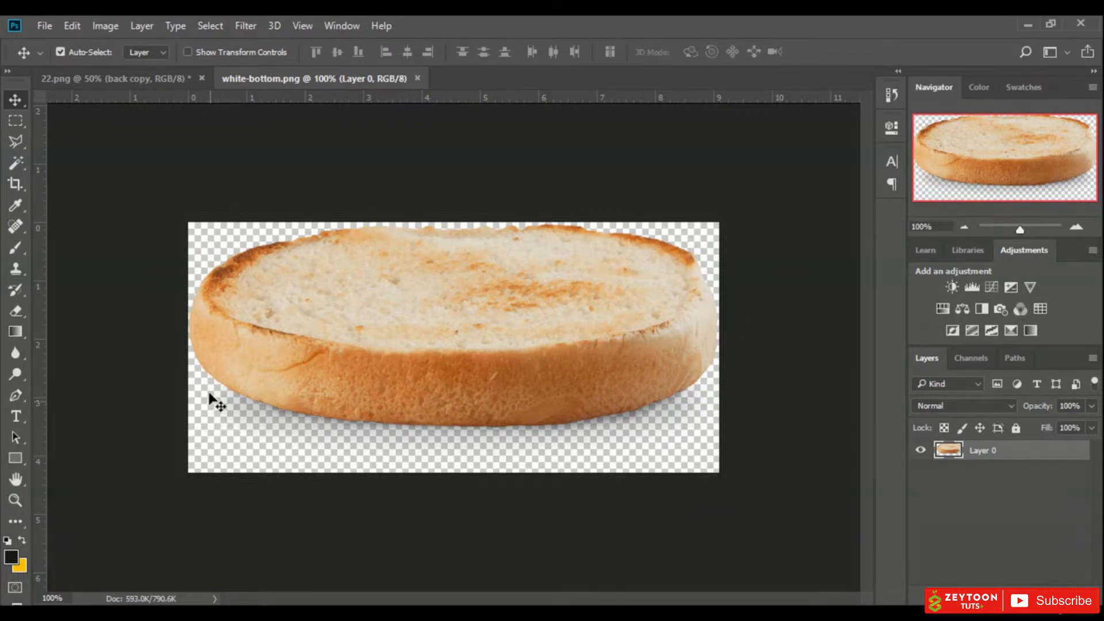
drag(375, 332, 495, 473)
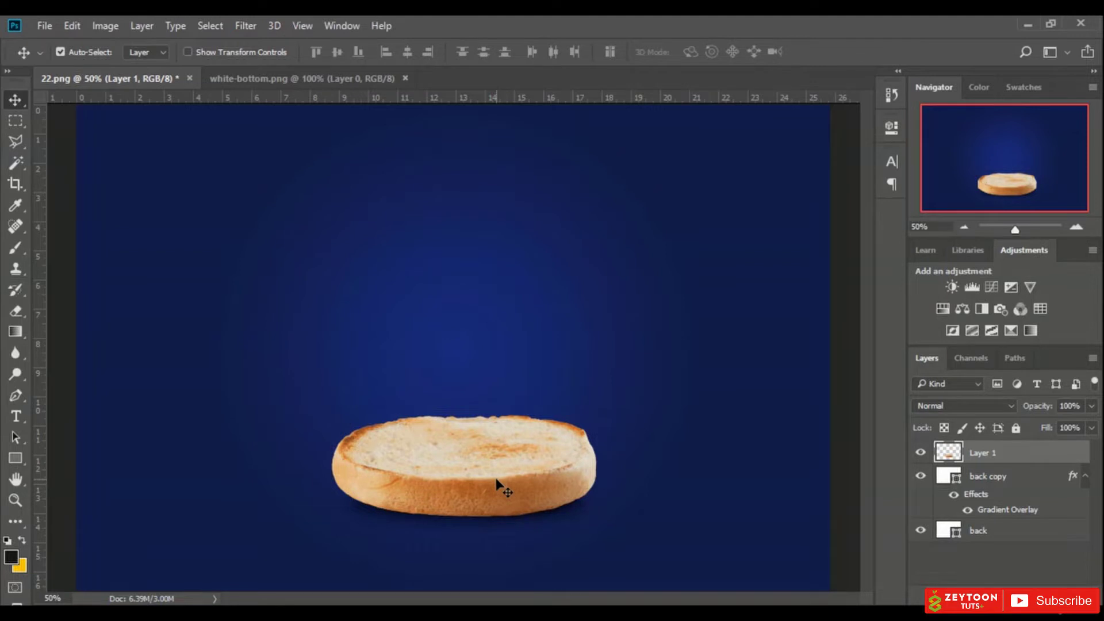
drag(493, 484, 486, 478)
Open the lettuce2 image from the course folder in Adobe Photoshop CC 2018
key(alt+Tab)
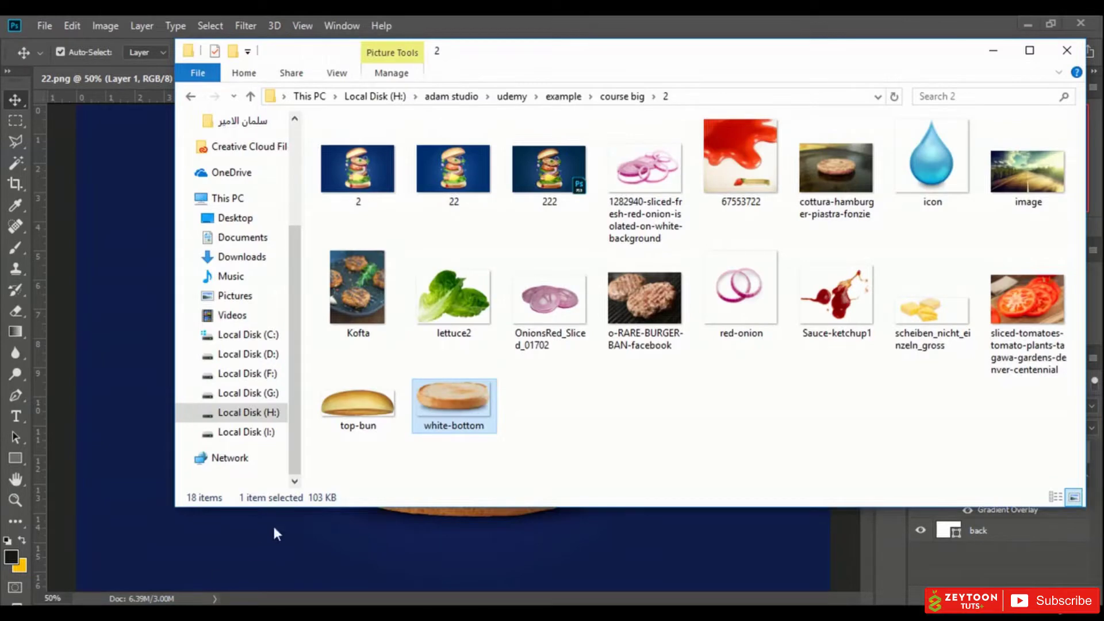
double_click(447, 296)
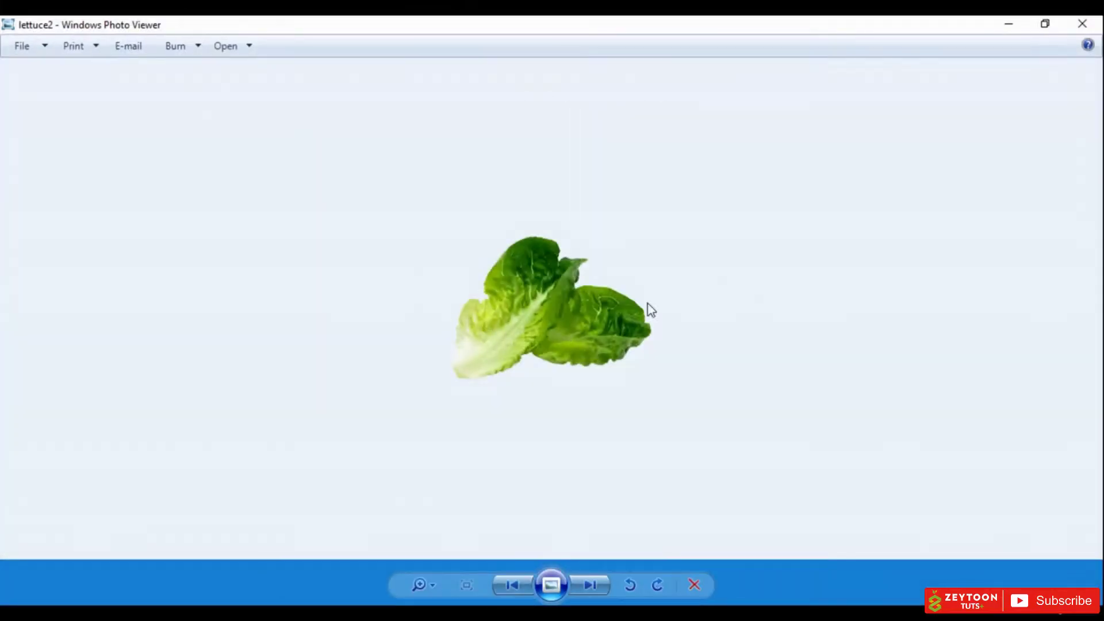
scroll(567, 327, up, 2)
scroll(560, 331, up, 1)
scroll(571, 345, down, 3)
right_click(540, 285)
mouse_move(627, 297)
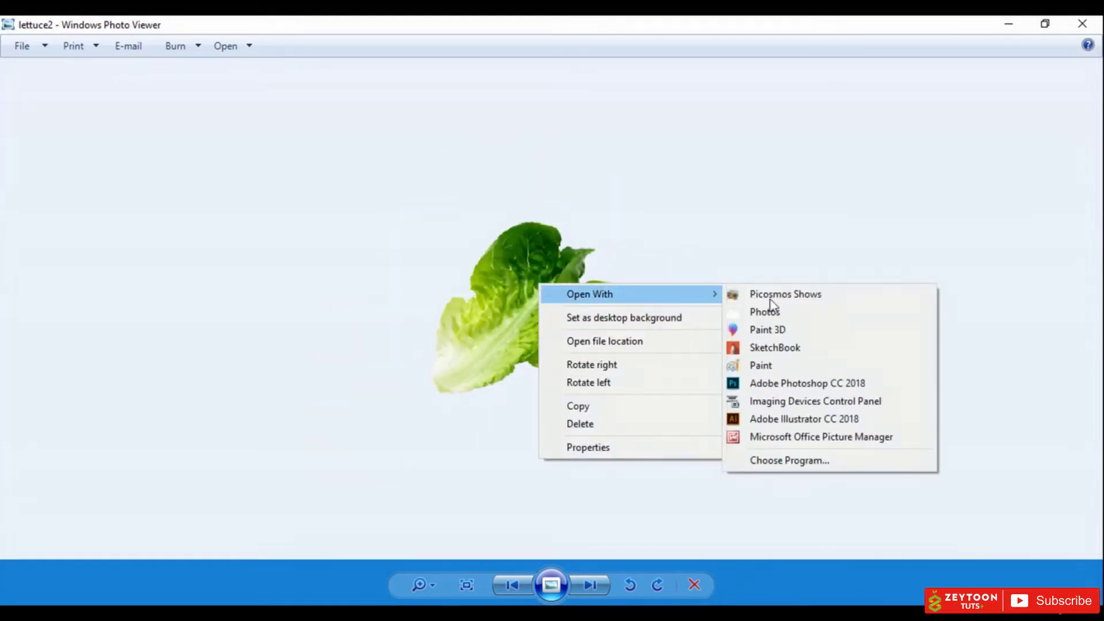
click(788, 384)
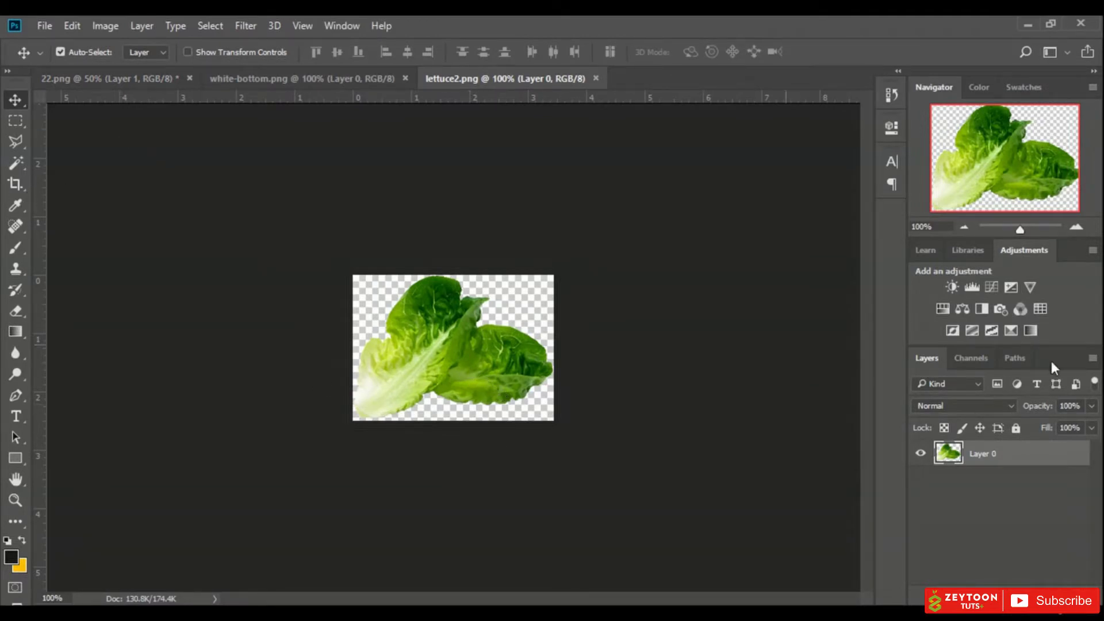
Outline the smaller right-hand lettuce leaf with the Polygonal Lasso and put the selection on a new layer
drag(1017, 228, 1024, 228)
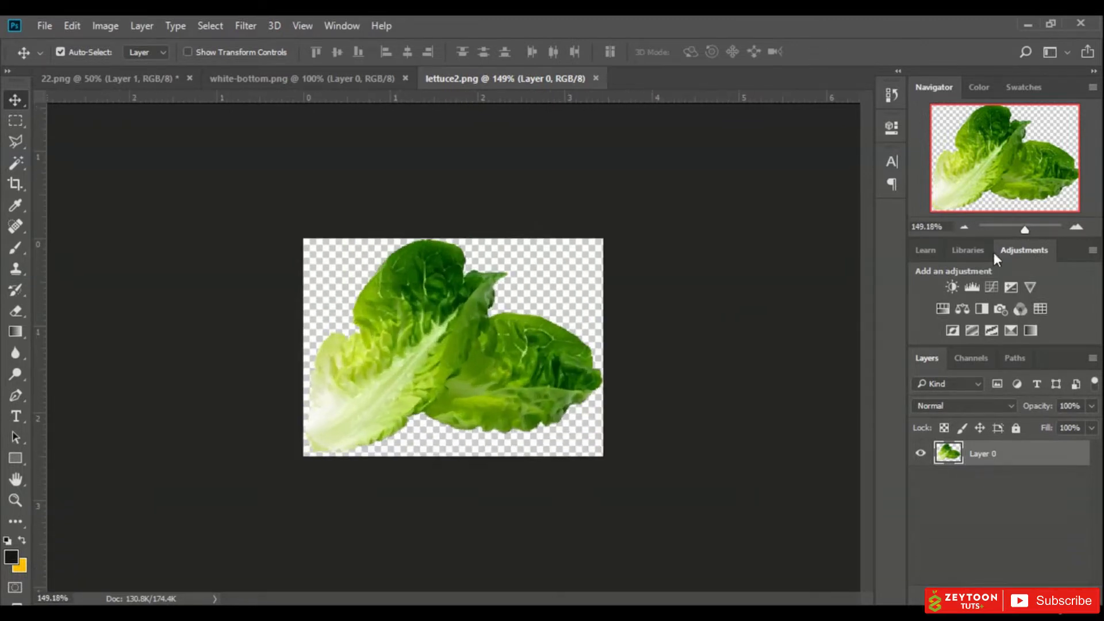
click(14, 138)
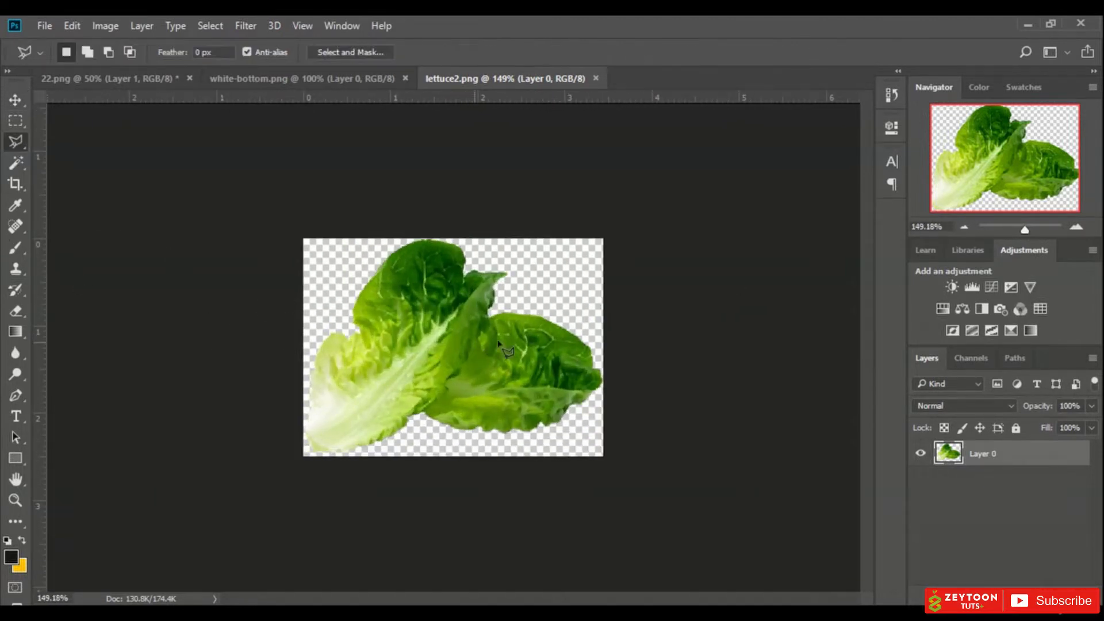
click(491, 319)
click(474, 344)
click(464, 365)
click(453, 380)
click(415, 427)
click(467, 450)
click(590, 440)
click(658, 353)
click(544, 295)
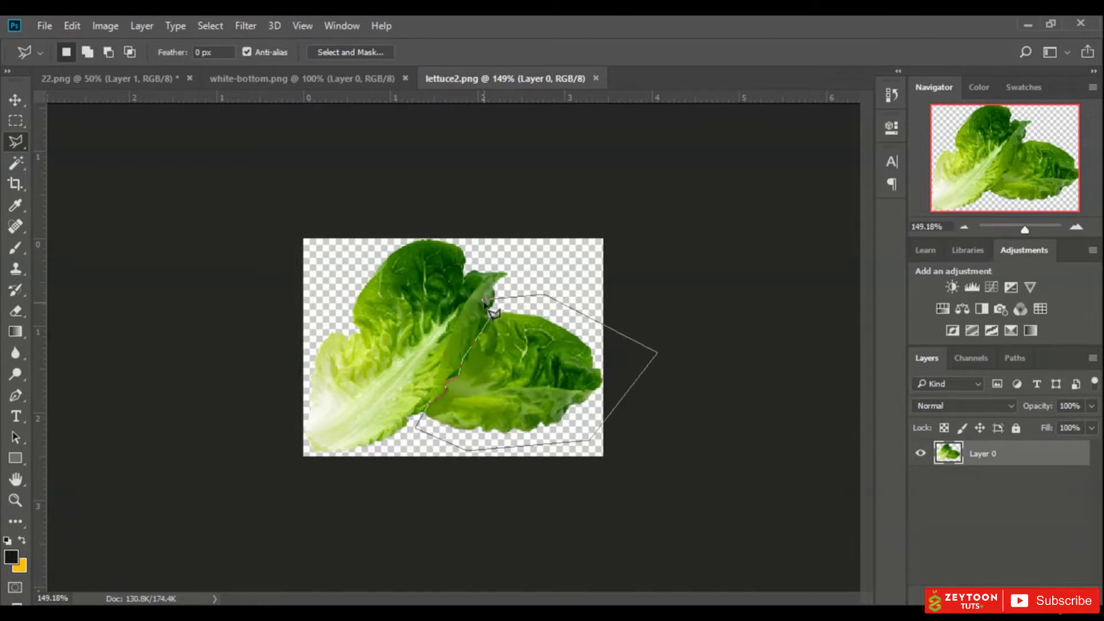
click(490, 315)
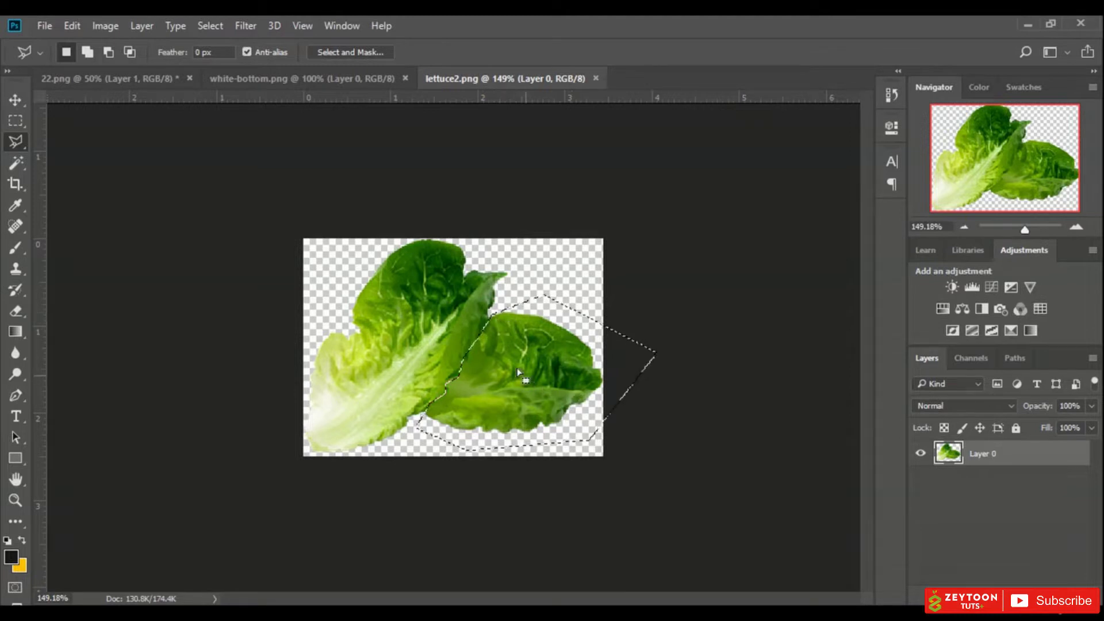
right_click(516, 366)
click(613, 155)
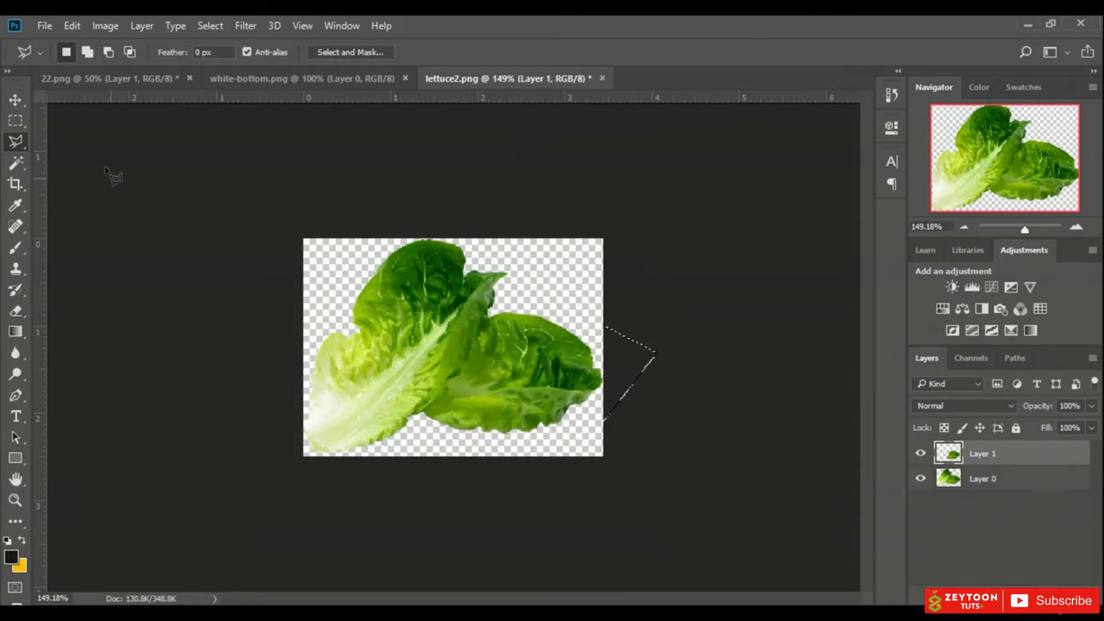
Move the cut-out lettuce leaf into 22.png, enlarge it to about 163% by 131%, and rotate it about 8° on the bun's right end
click(15, 99)
drag(526, 362, 508, 438)
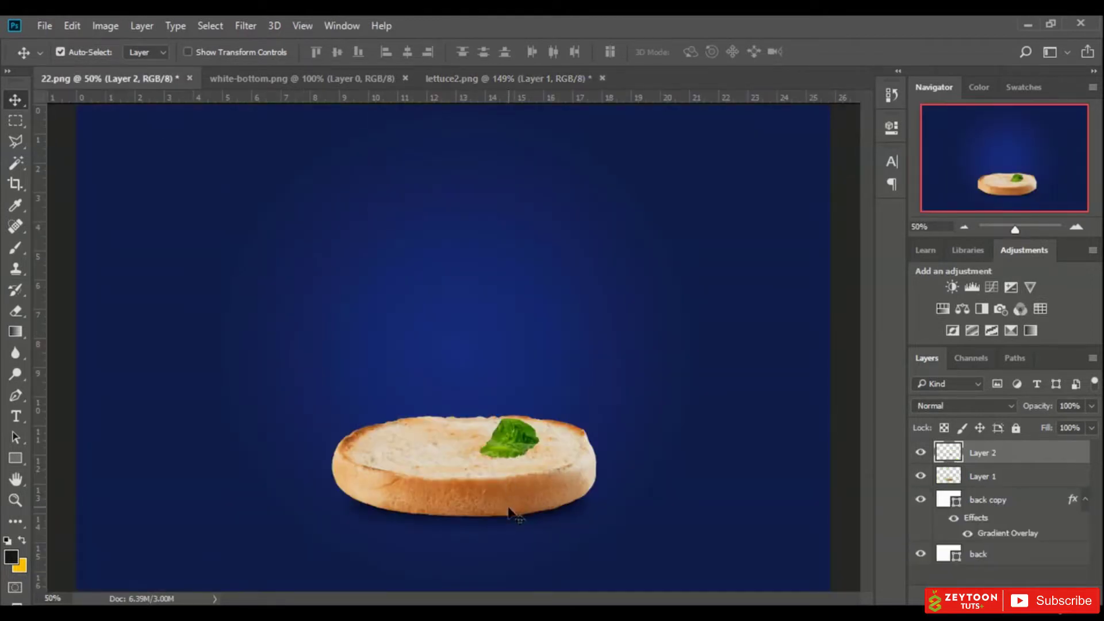
click(237, 53)
drag(539, 417, 576, 428)
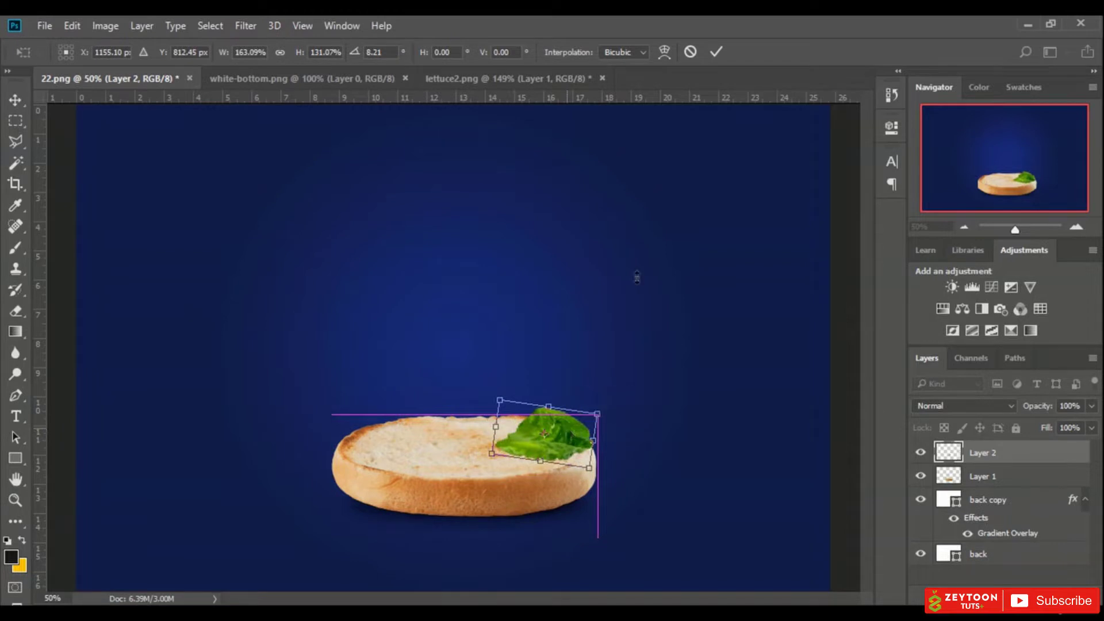
click(716, 52)
click(187, 52)
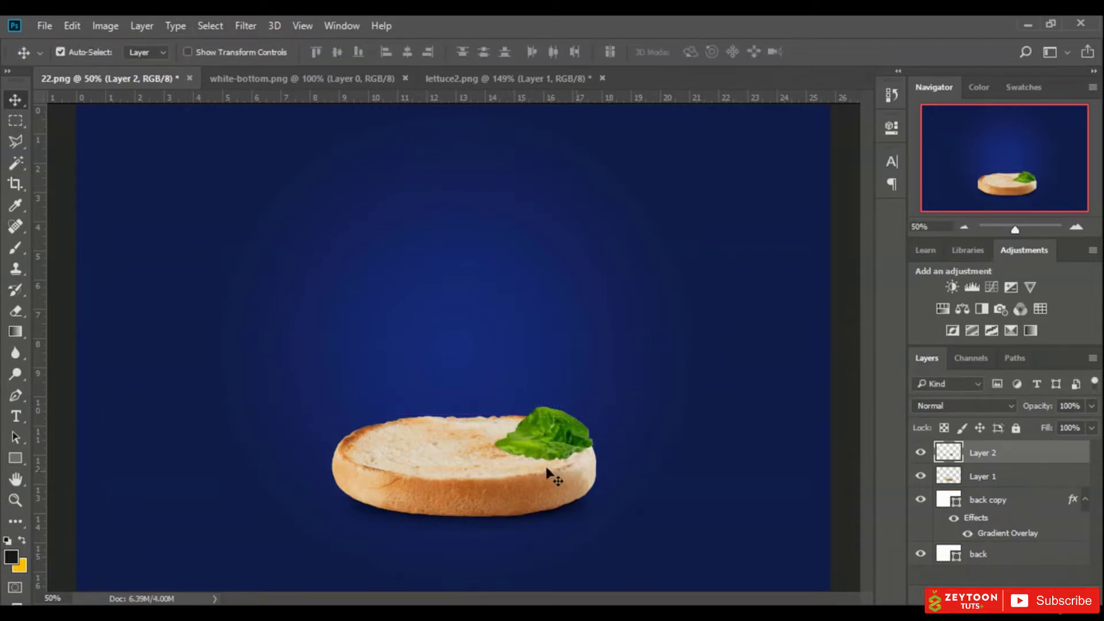
Duplicate the lettuce leaf, place the copy just left of the original, rotate it about 16°, and scale it to about 96% by 102%
drag(1031, 458, 1055, 590)
drag(552, 431, 491, 451)
click(187, 52)
drag(541, 418, 521, 447)
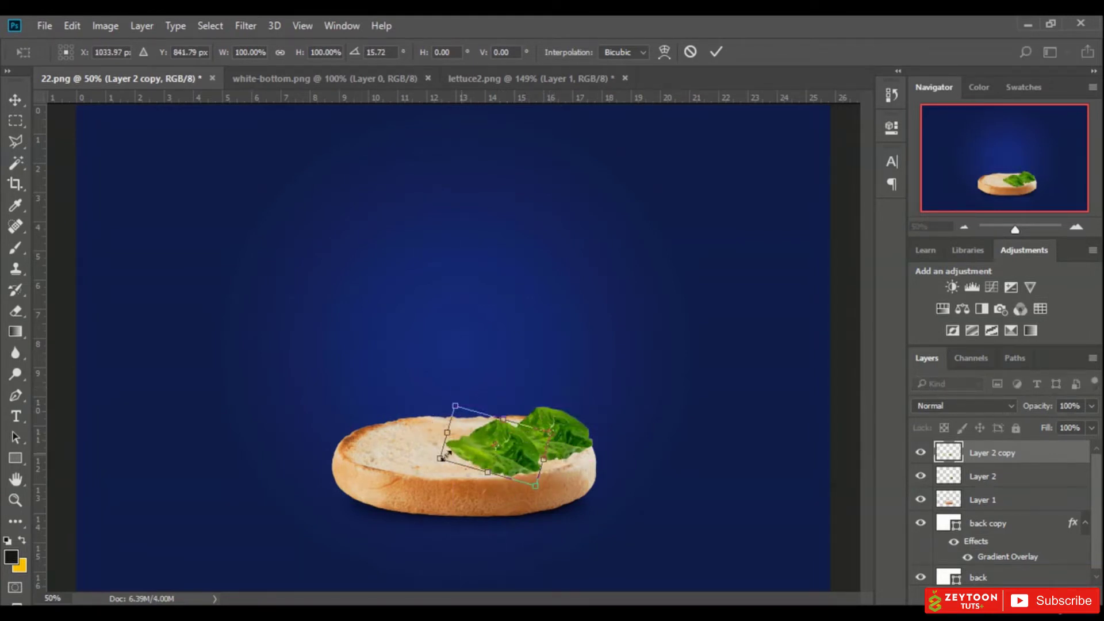
drag(442, 459, 443, 461)
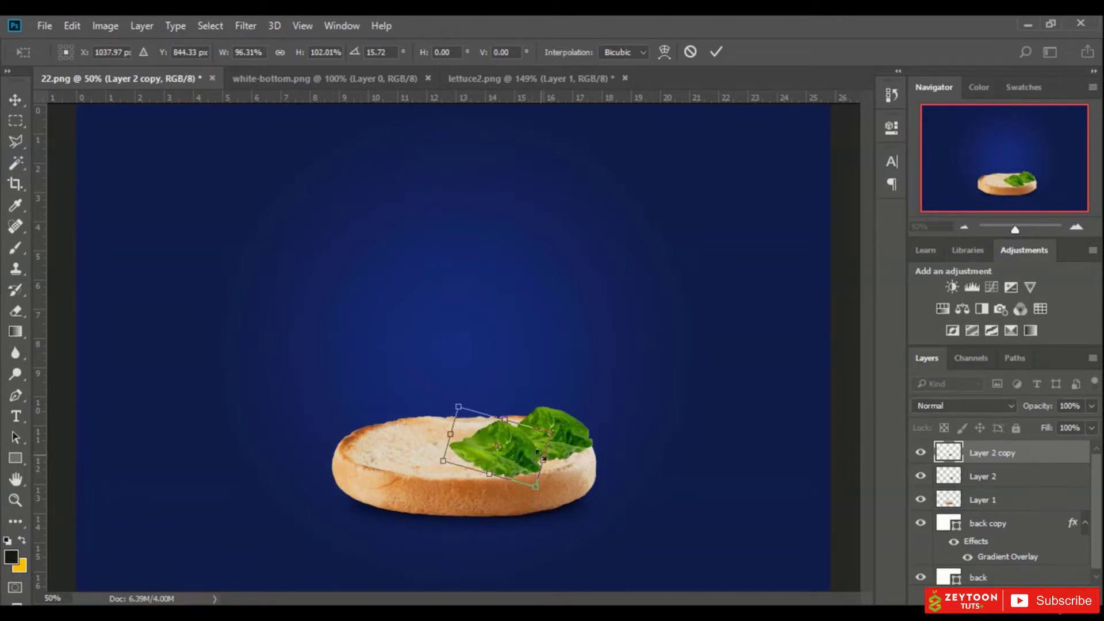
click(721, 52)
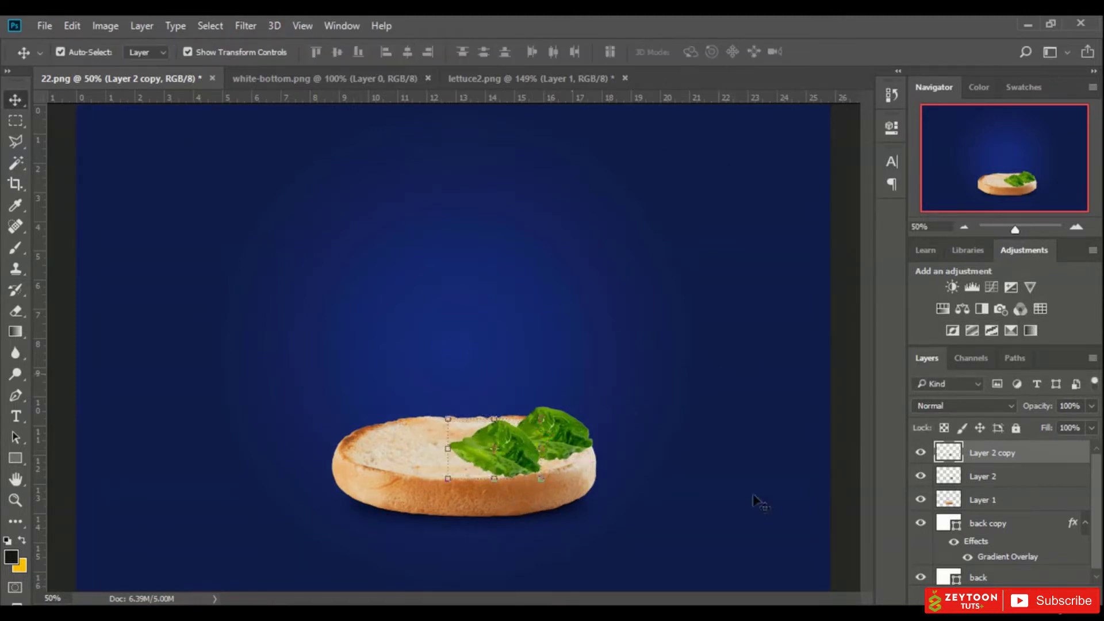
Duplicate the second leaf, mirror the copy horizontally, and place it on the bun's left end
key(ctrl+j)
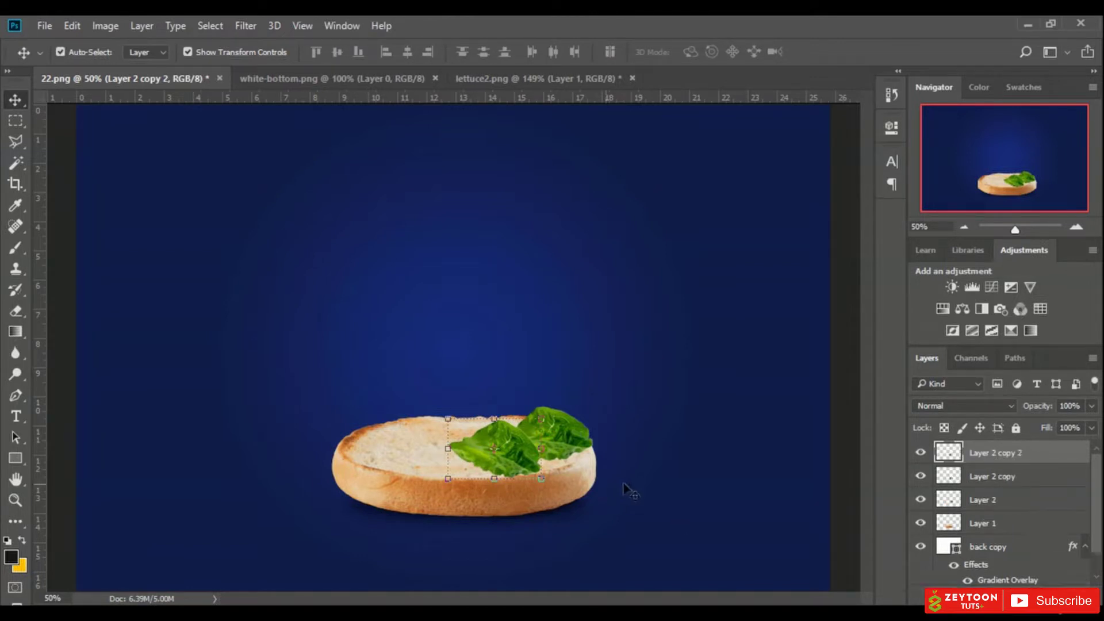
drag(515, 451, 444, 454)
click(720, 51)
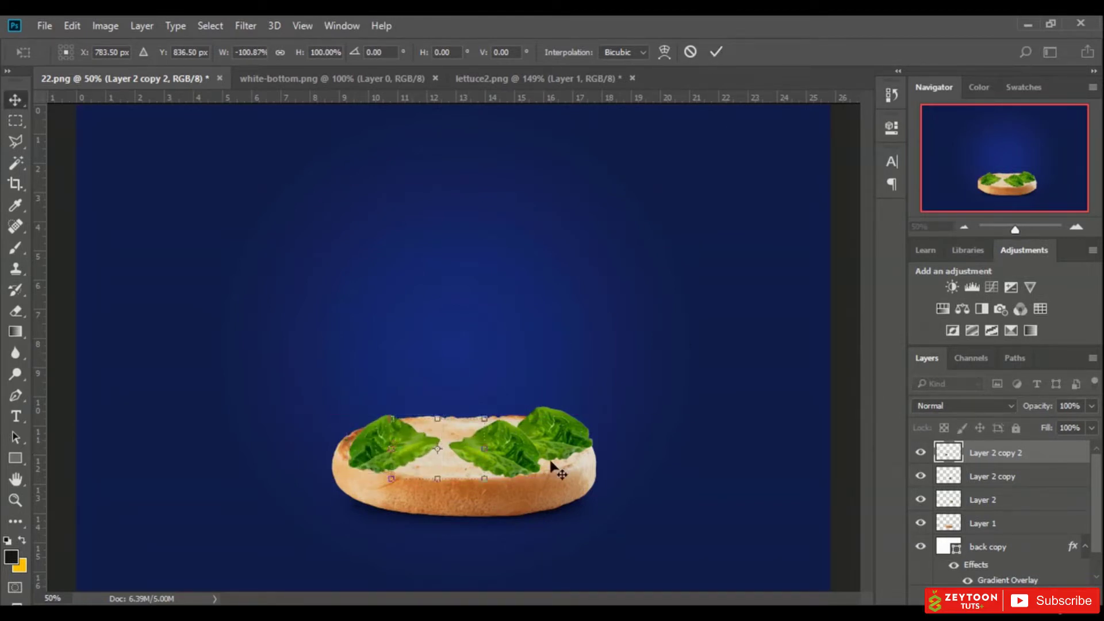
Duplicate the leaf right of centre, shift the copy into the middle gap on the bun, and rotate it about 16°
click(506, 447)
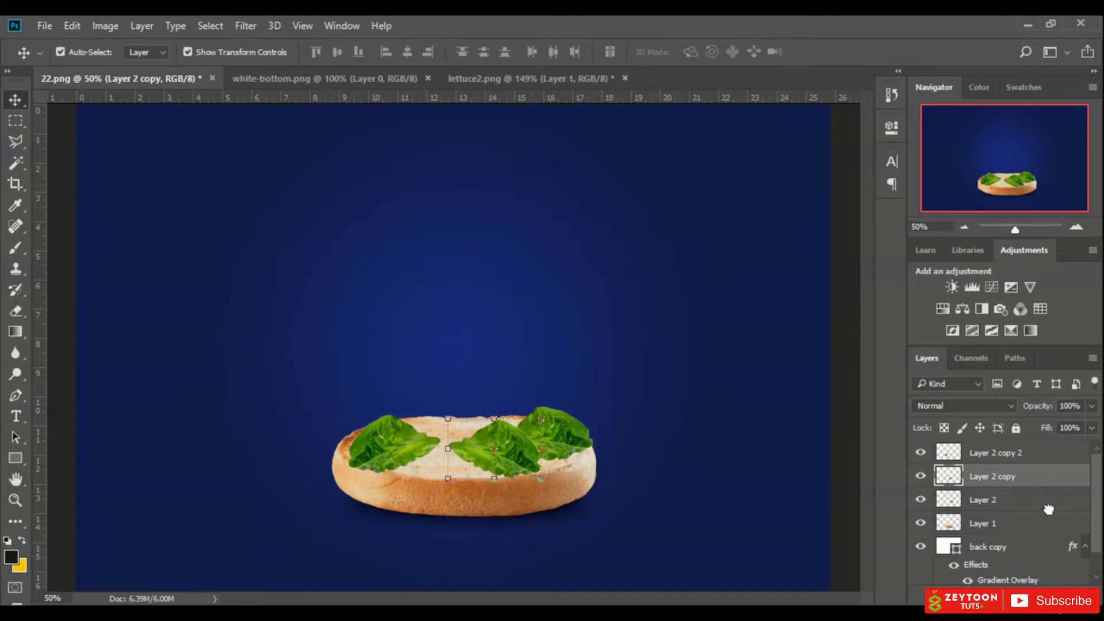
mouse_move(484, 447)
mouse_down()
mouse_move(443, 448)
mouse_move(518, 455)
mouse_move(454, 446)
mouse_move(446, 456)
mouse_move(504, 444)
mouse_move(488, 457)
mouse_up()
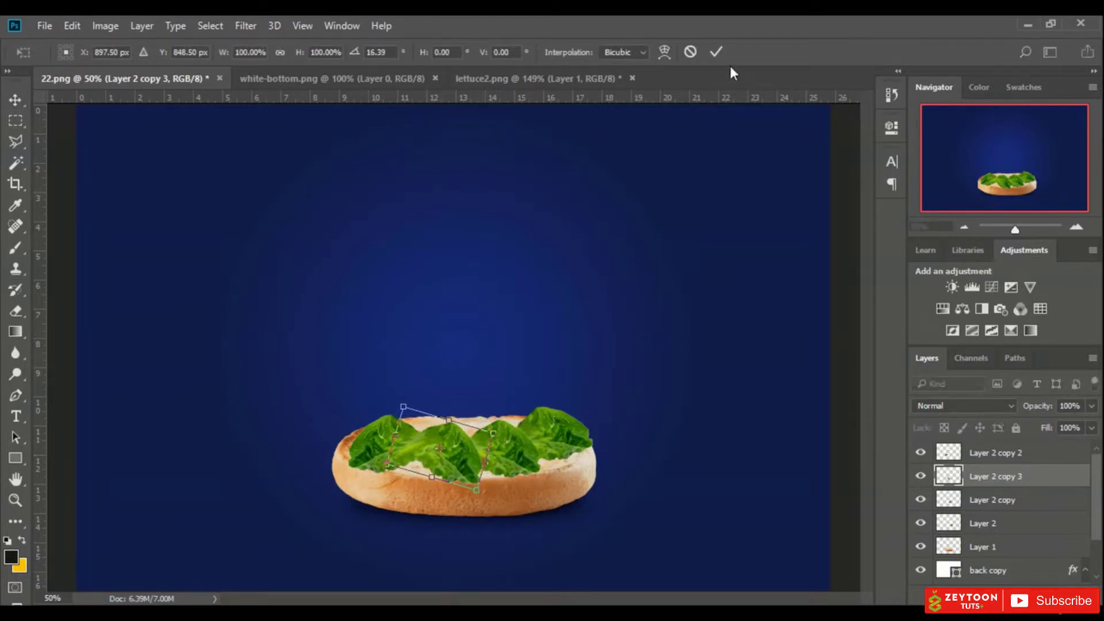
click(718, 50)
Flip the middle leaf vertically, tilt it to about -16°, and stretch its width to about 120%
key(ctrl+t)
drag(393, 449, 511, 432)
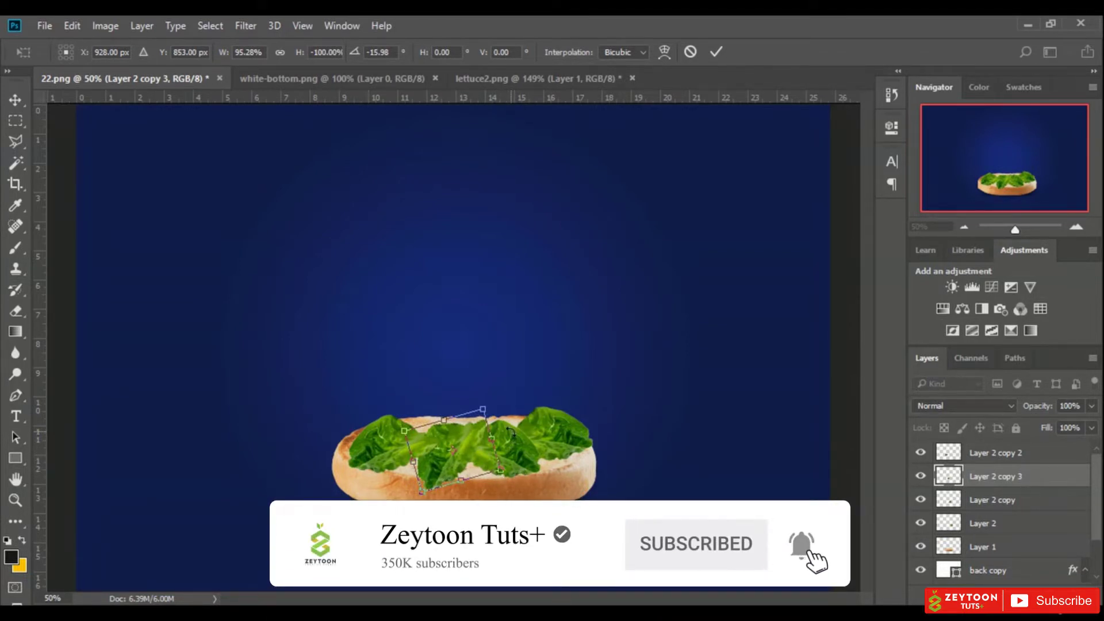
drag(495, 454, 530, 435)
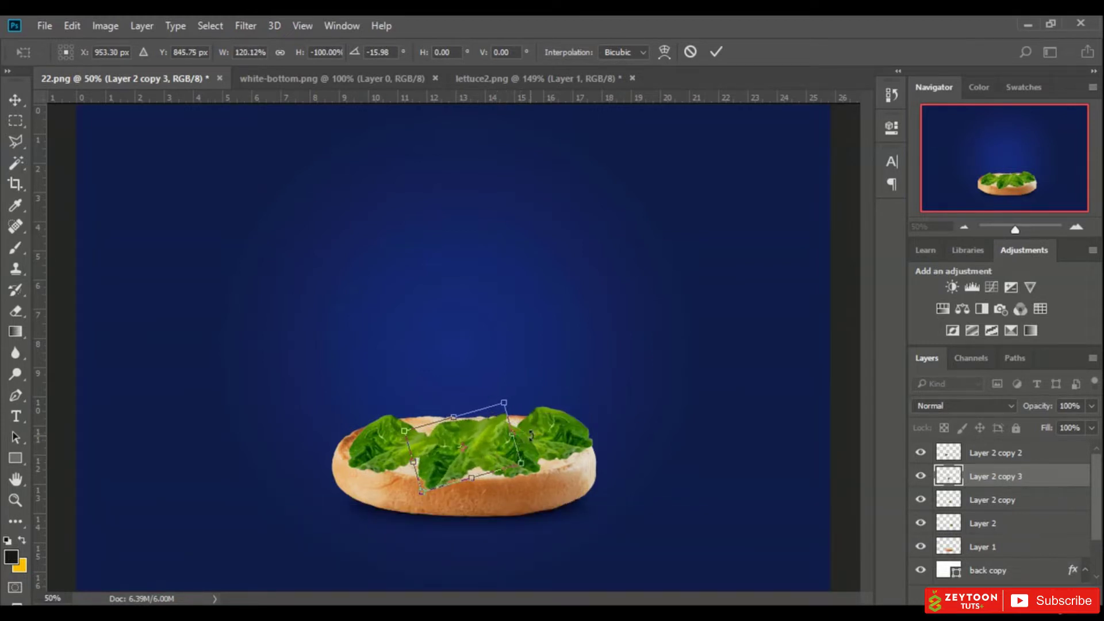
click(716, 52)
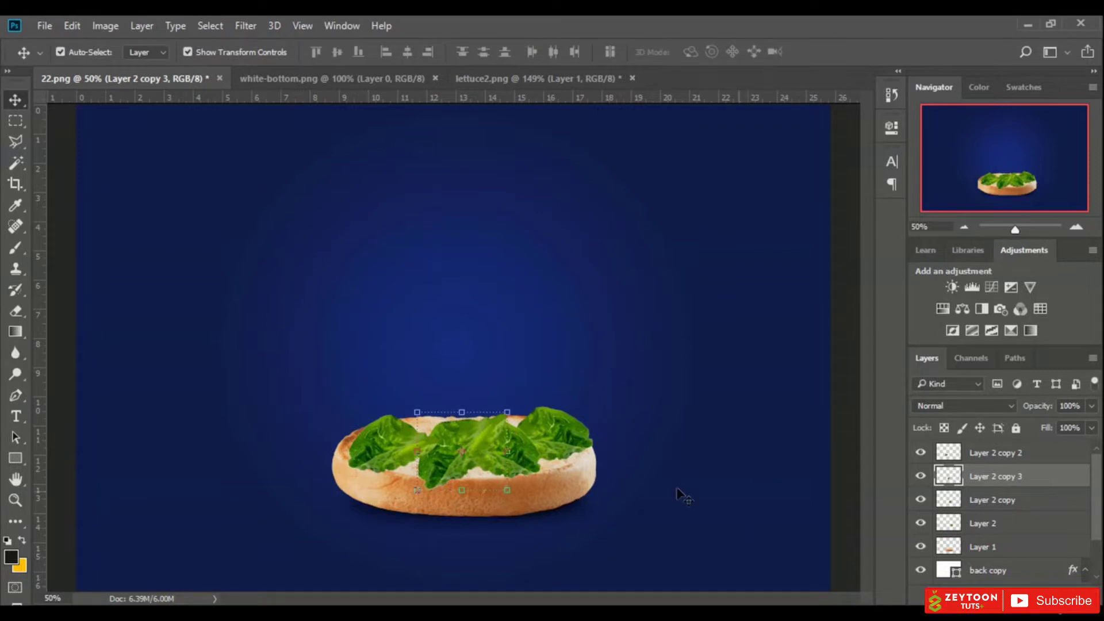
Duplicate the rightmost leaf, raise the copy to the top of the layer stack, and lay it over the middle leaves
click(578, 447)
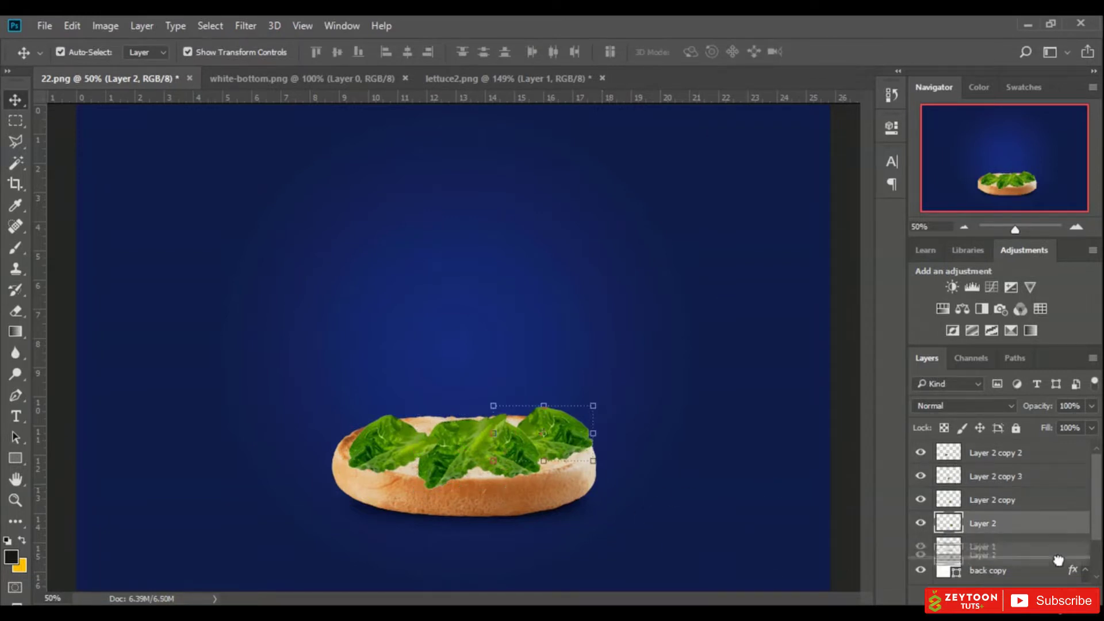
key(ctrl+j)
drag(1024, 529, 1024, 452)
drag(547, 420, 498, 462)
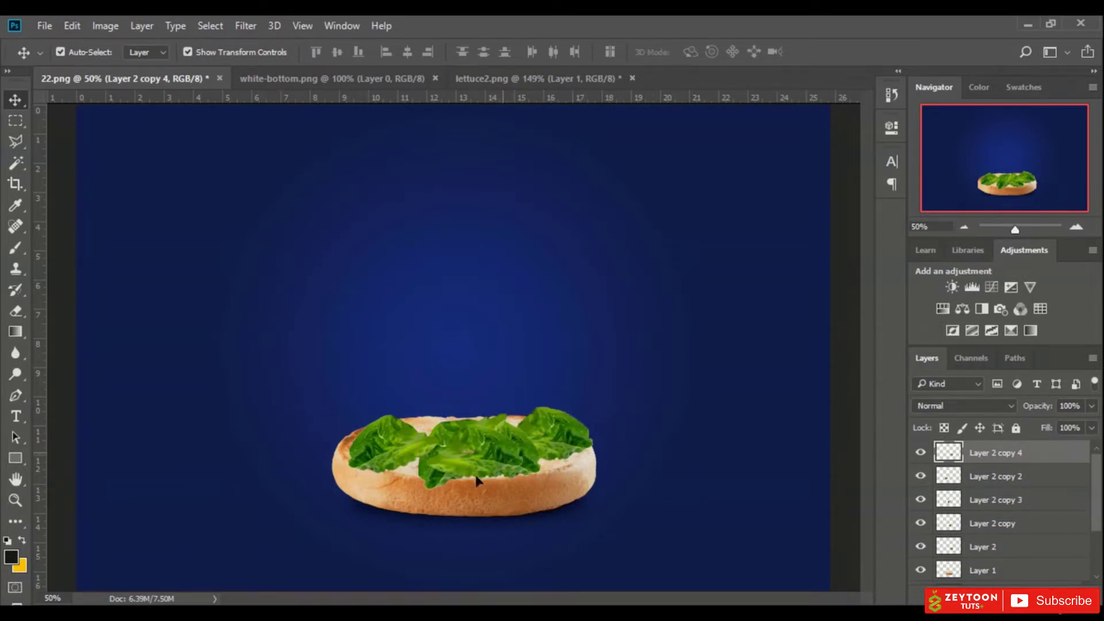
Duplicate the top leaf twice, laying one copy over the left side and one over the right side of the lettuce, and hide the transform controls
drag(1046, 457, 742, 524)
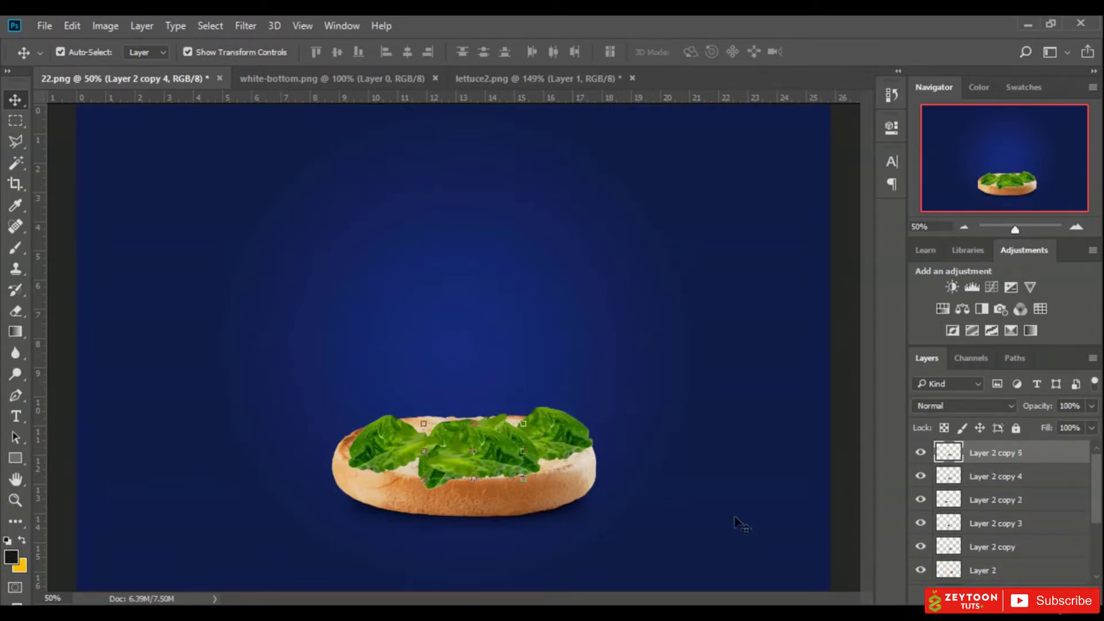
drag(500, 463, 438, 454)
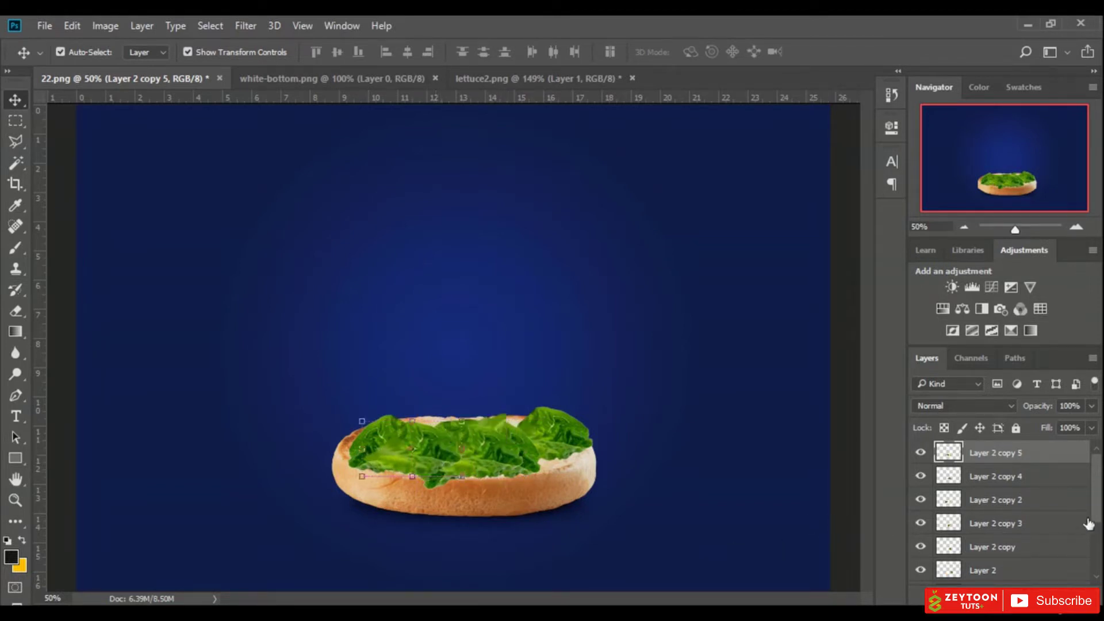
drag(1057, 460, 678, 542)
drag(430, 455, 551, 447)
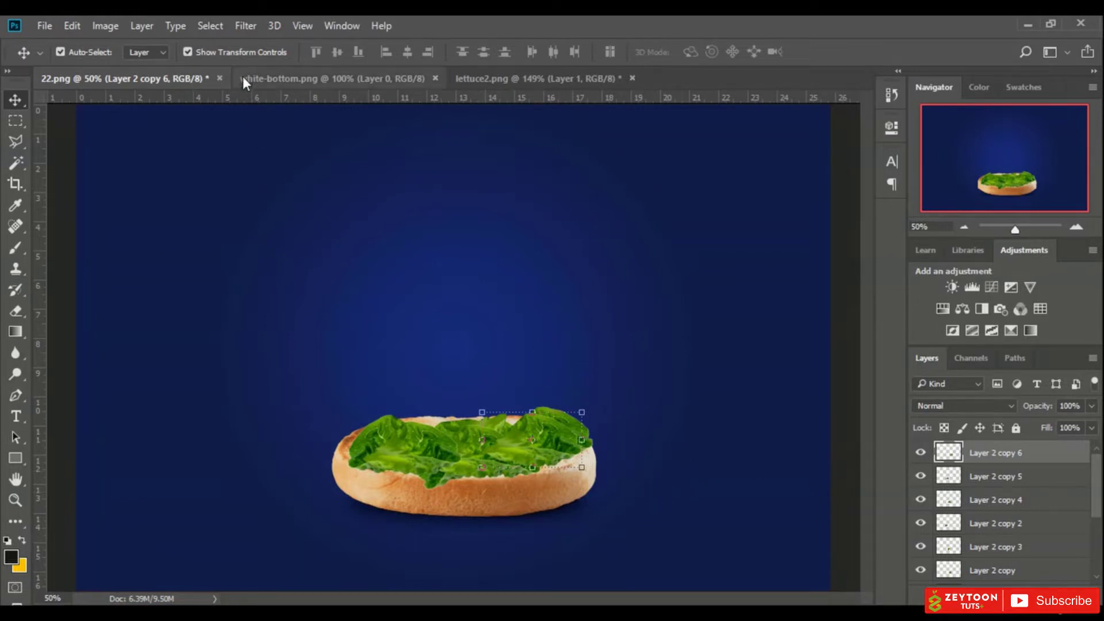
click(250, 50)
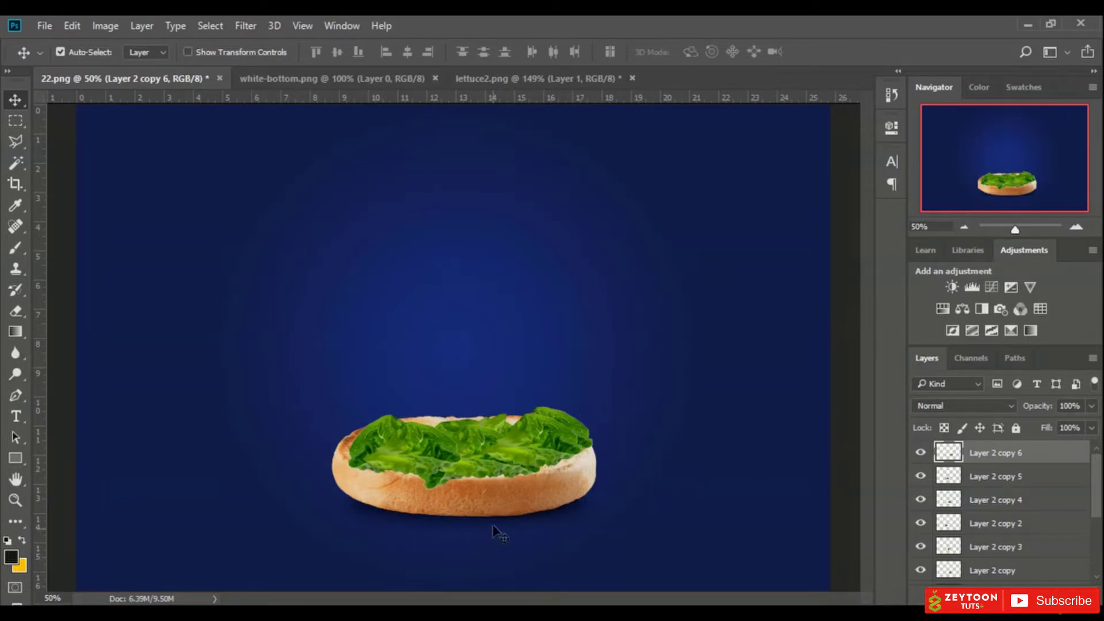
Open the cottura-hamburger-piastra-fonzie image from the course folder in Adobe Photoshop CC 2018
key(alt+Tab)
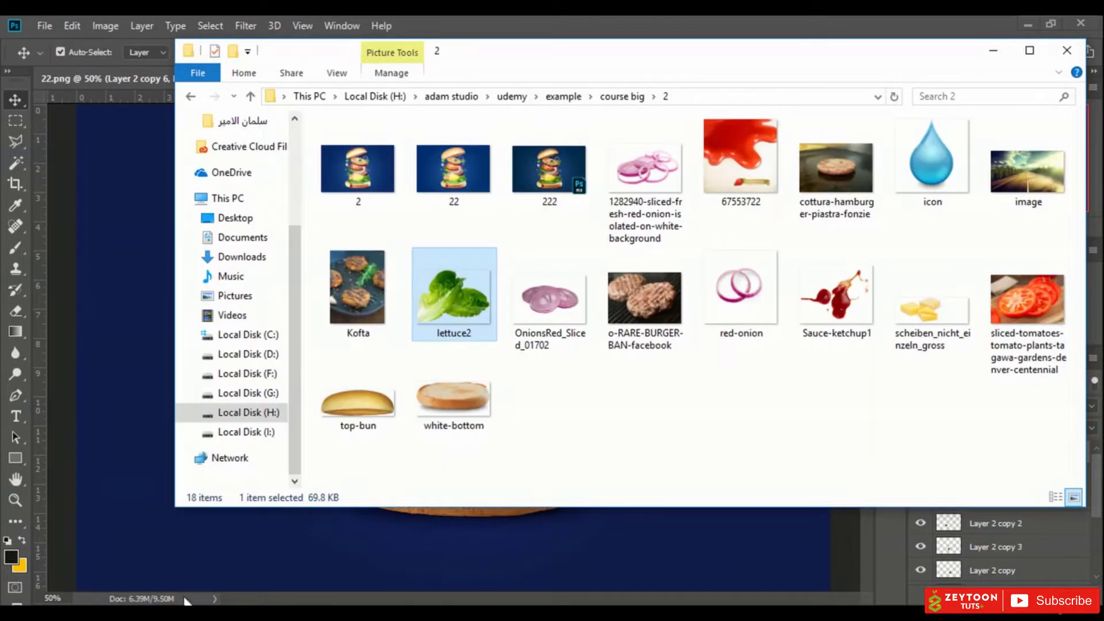
double_click(854, 172)
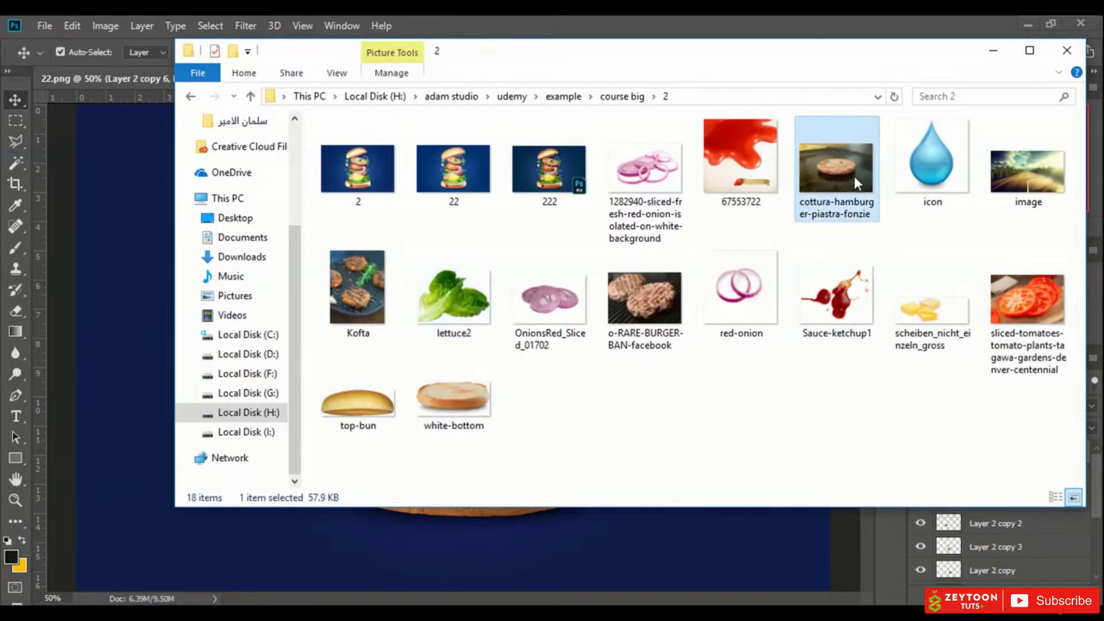
scroll(572, 363, up, 2)
scroll(582, 374, down, 2)
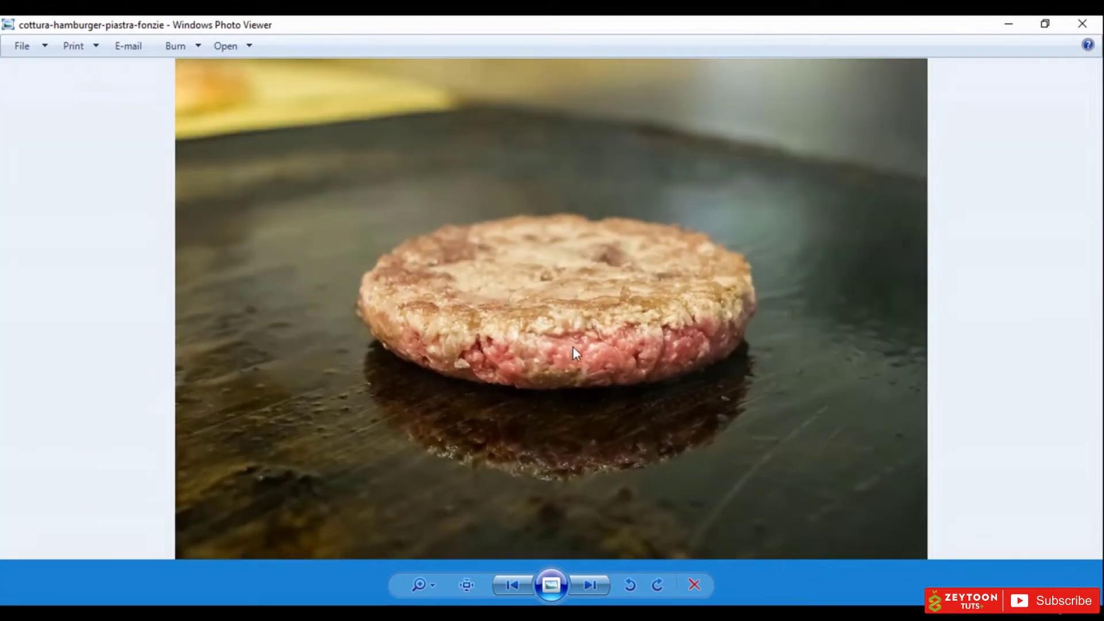
right_click(486, 209)
mouse_move(615, 217)
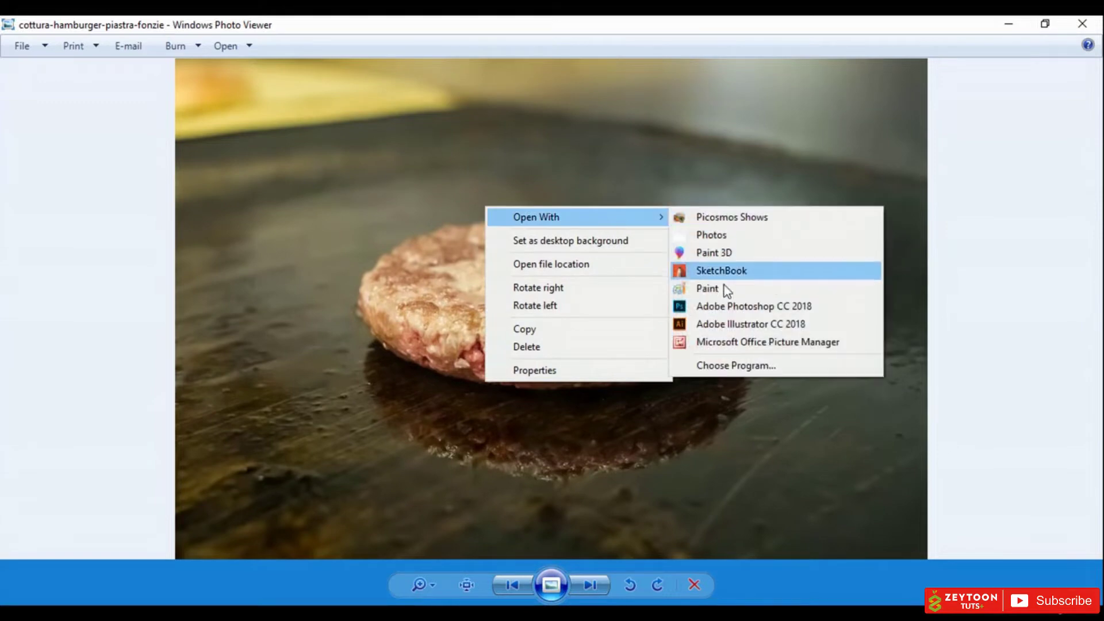
click(713, 314)
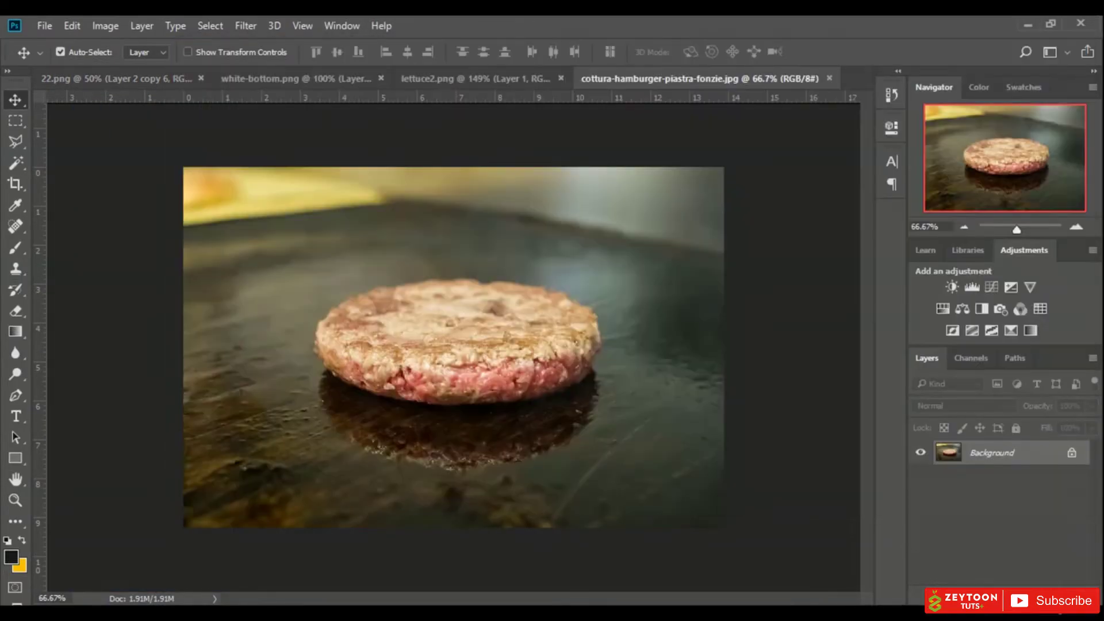
Unlock the burger patty photo's Background layer and choose the Polygonal Lasso tool
click(1024, 230)
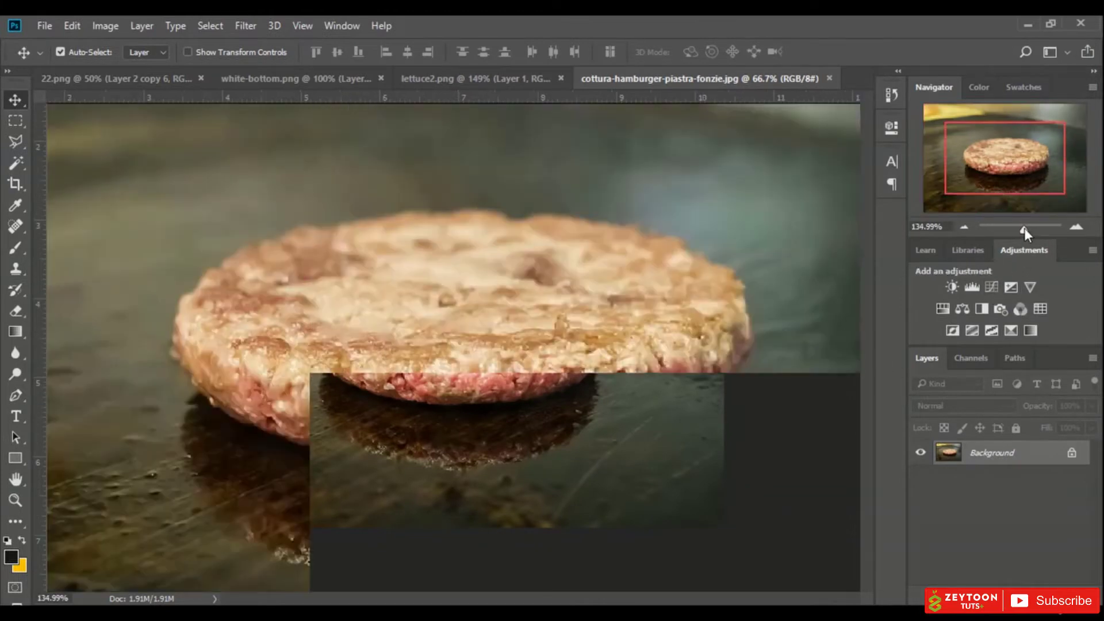
scroll(690, 443, up, 1)
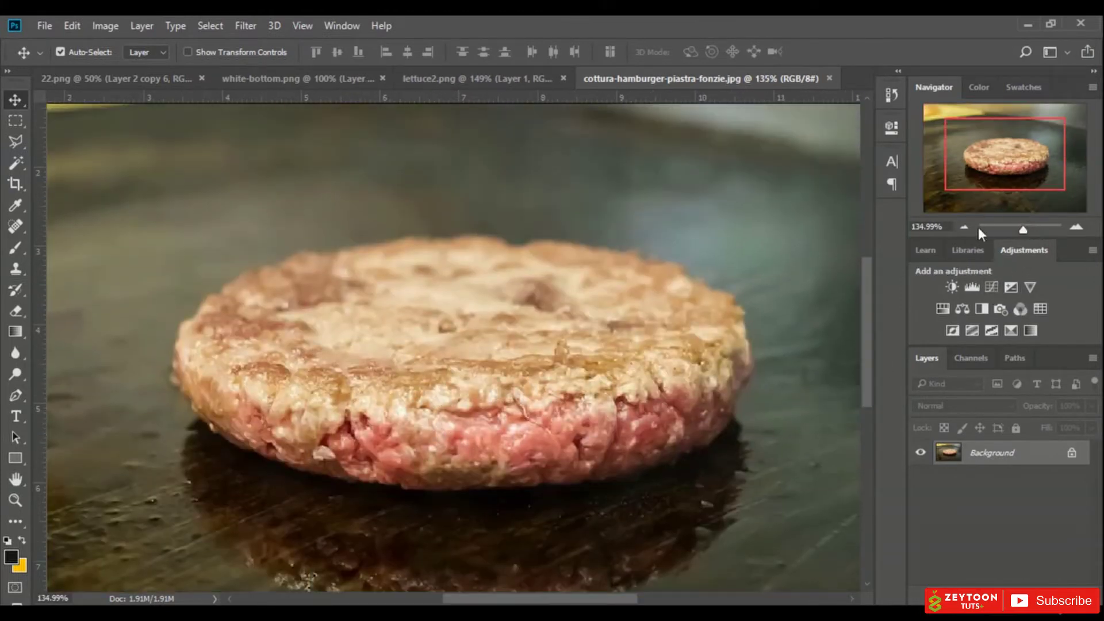
click(15, 142)
right_click(12, 138)
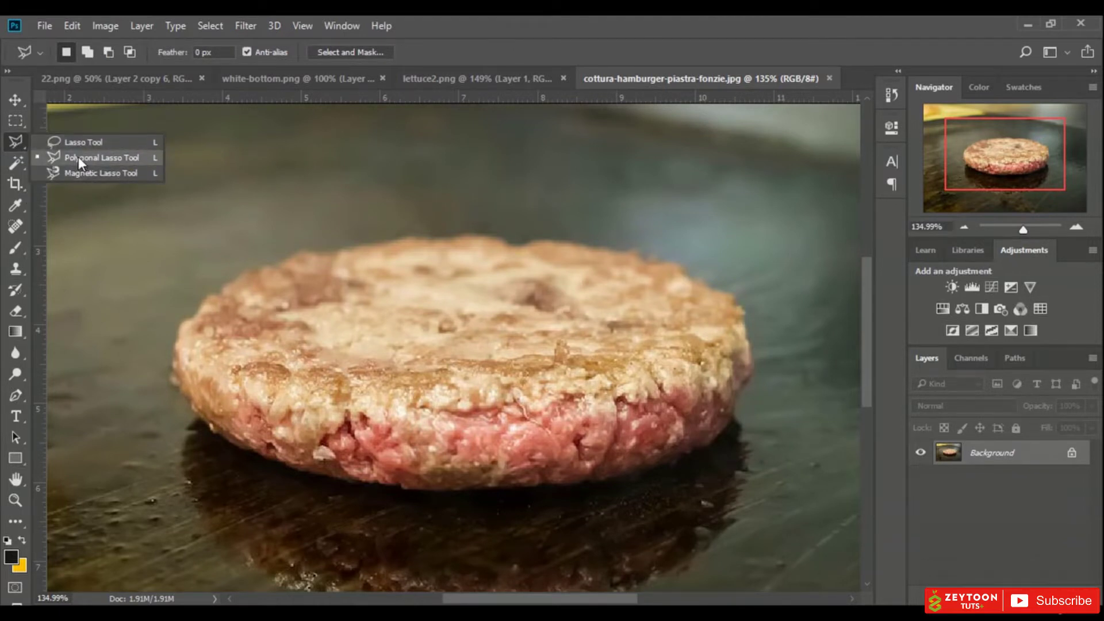
click(78, 156)
click(1073, 454)
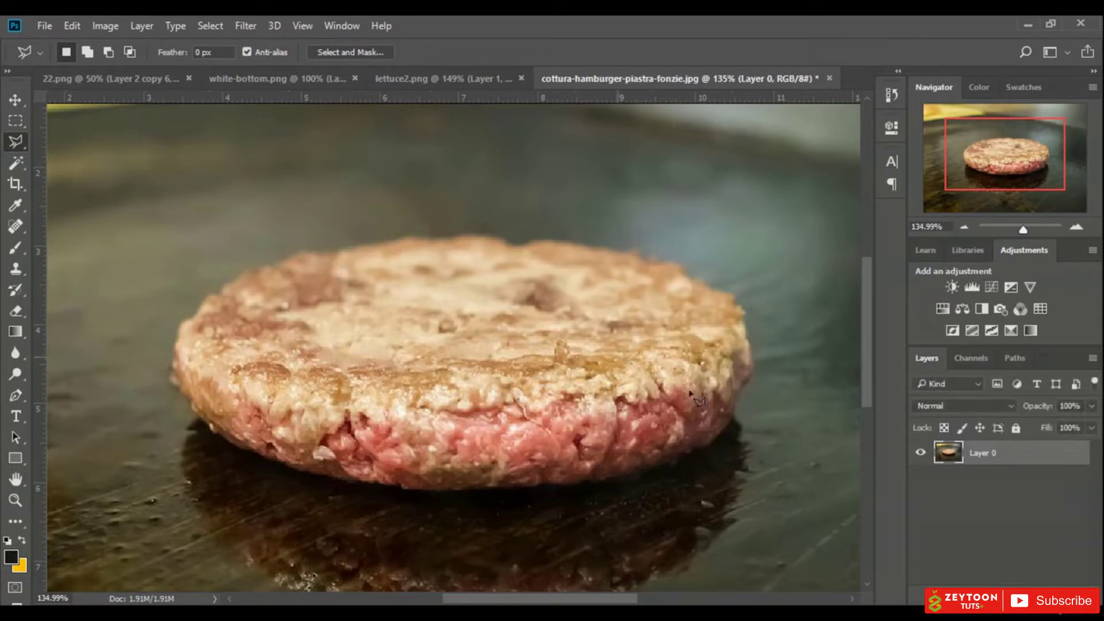
Trace the patty's lower edge with the Polygonal Lasso, working from its right end toward the lower left
drag(1023, 229, 1029, 229)
scroll(730, 466, down, 5)
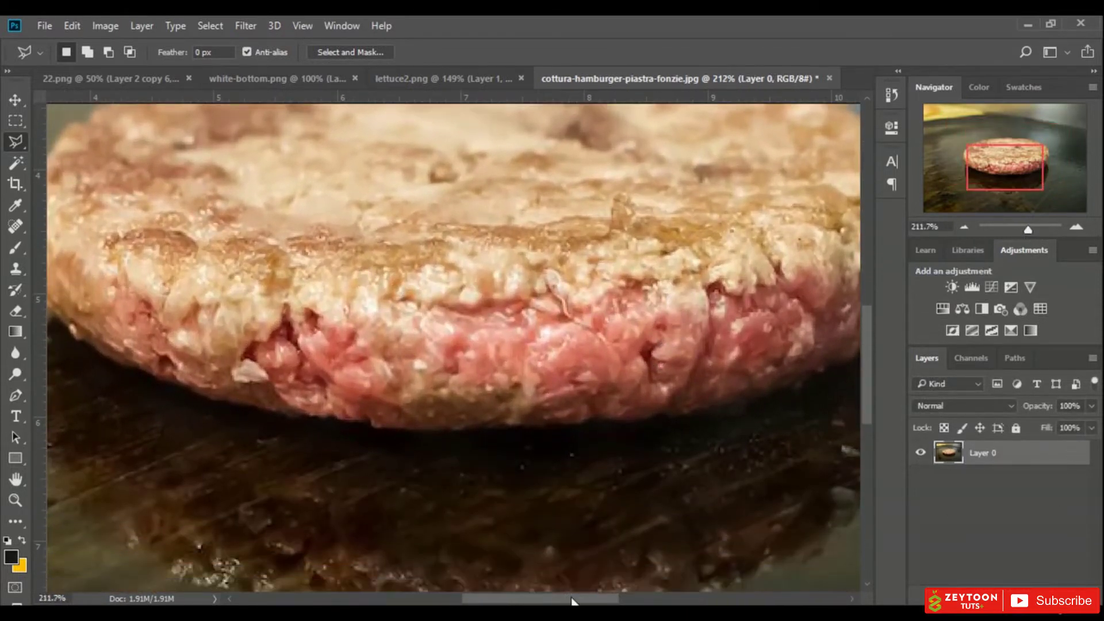
drag(572, 601, 618, 601)
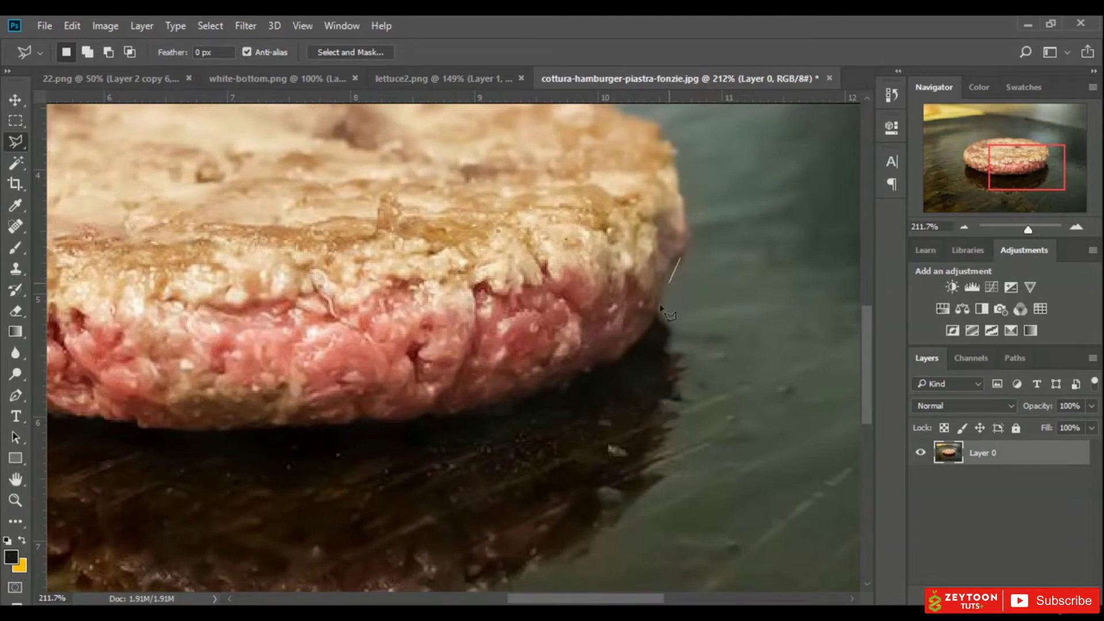
click(633, 347)
click(533, 396)
click(438, 413)
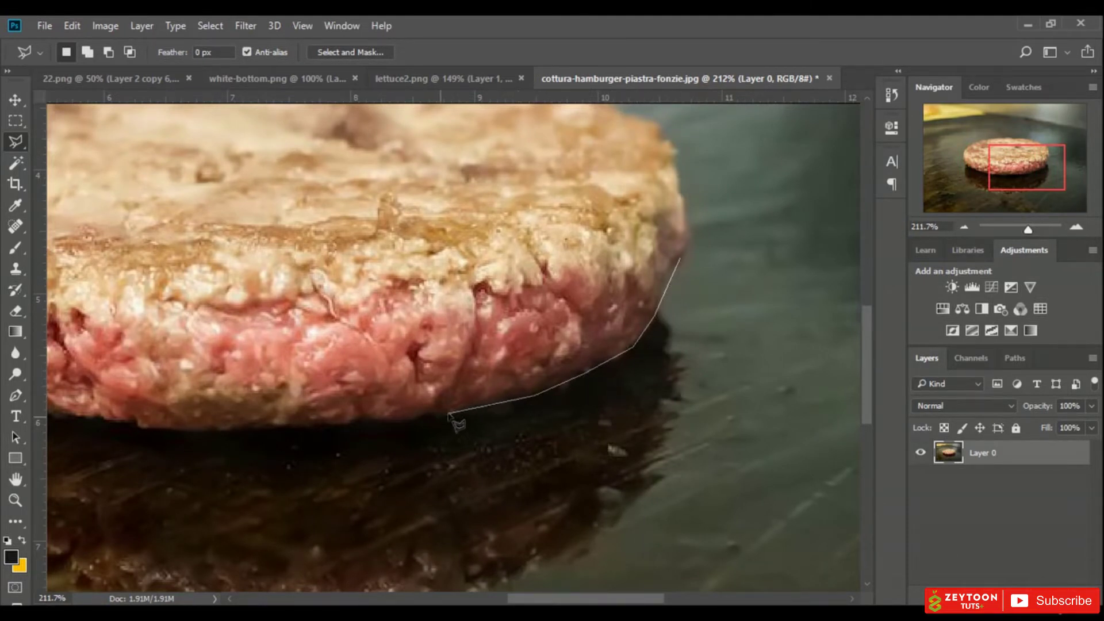
click(345, 423)
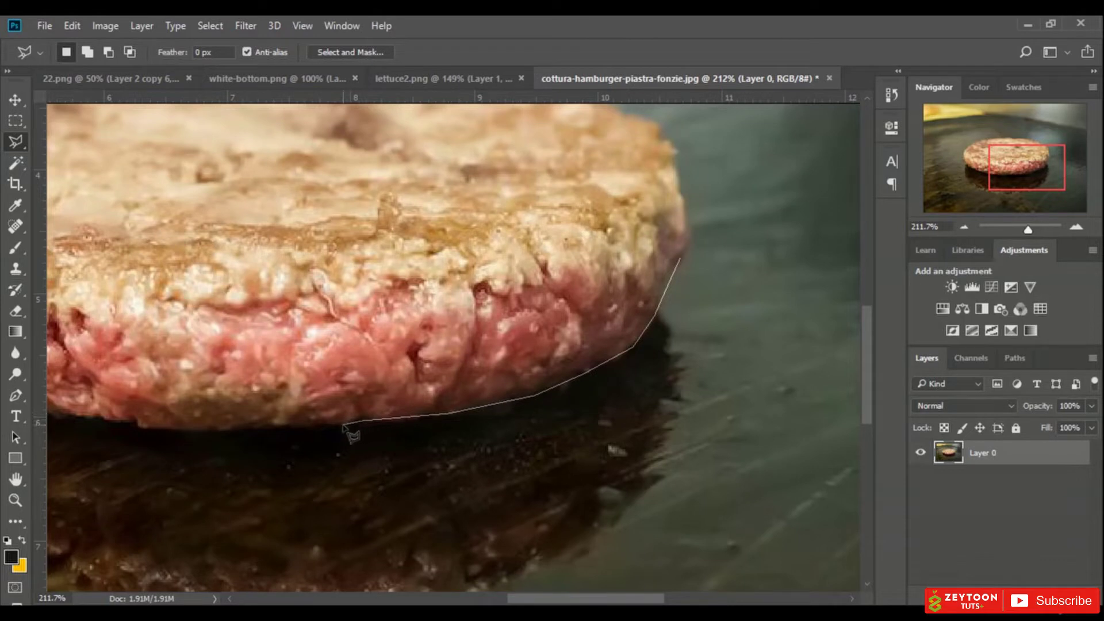
click(220, 428)
click(138, 427)
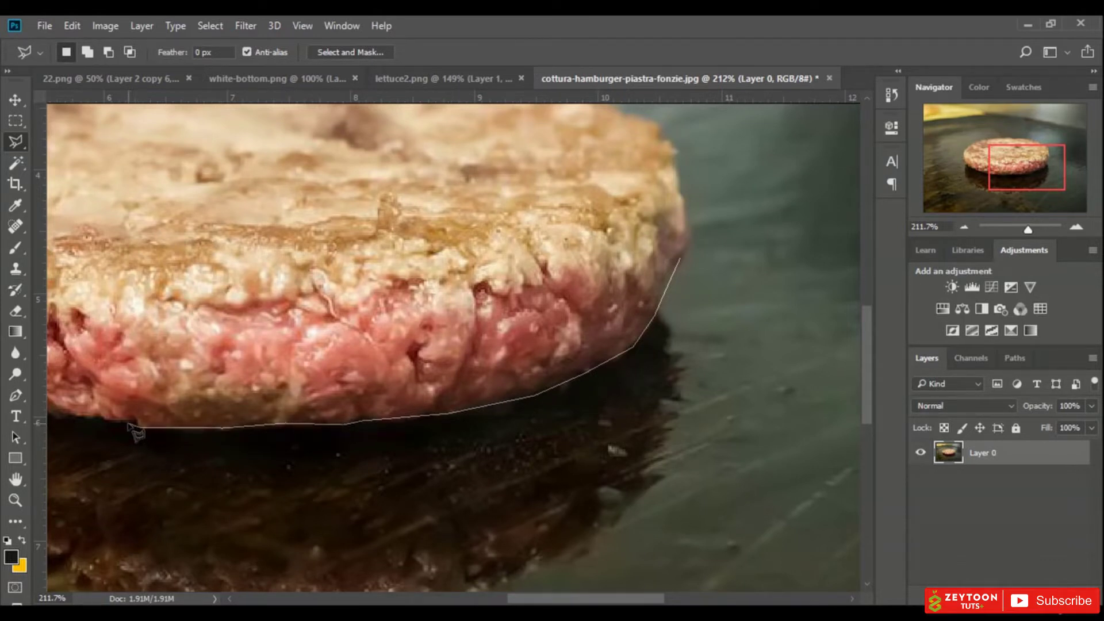
click(105, 420)
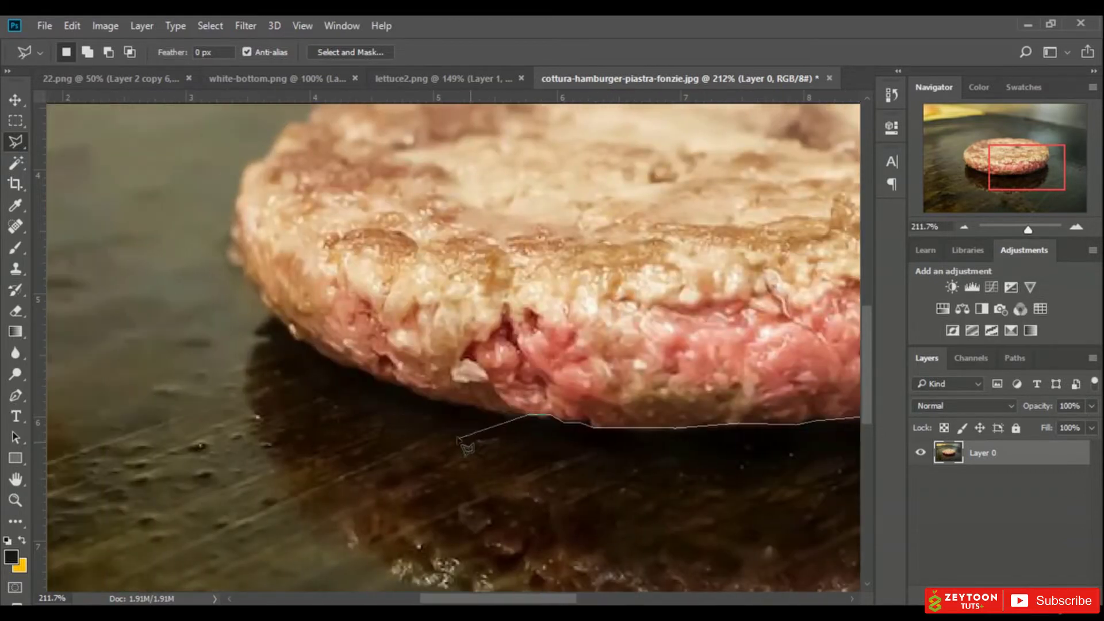
Continue the lasso outline around the patty's left end and along its upper edge, closing the selection at the starting point
click(414, 393)
click(321, 353)
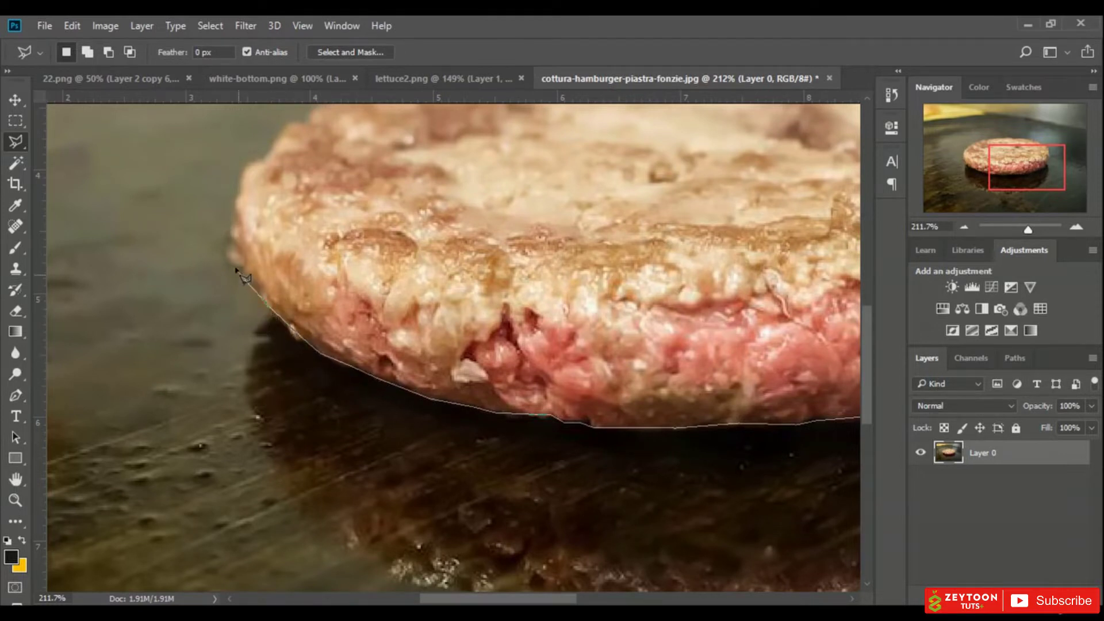
click(234, 230)
scroll(266, 157, up, 5)
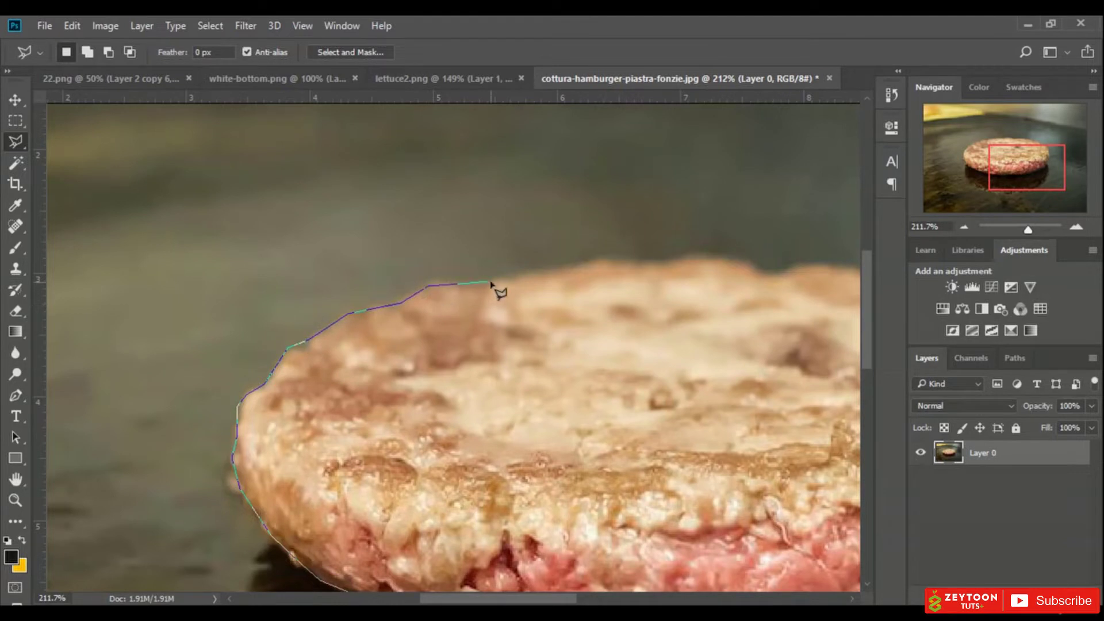
scroll(821, 227, right, 5)
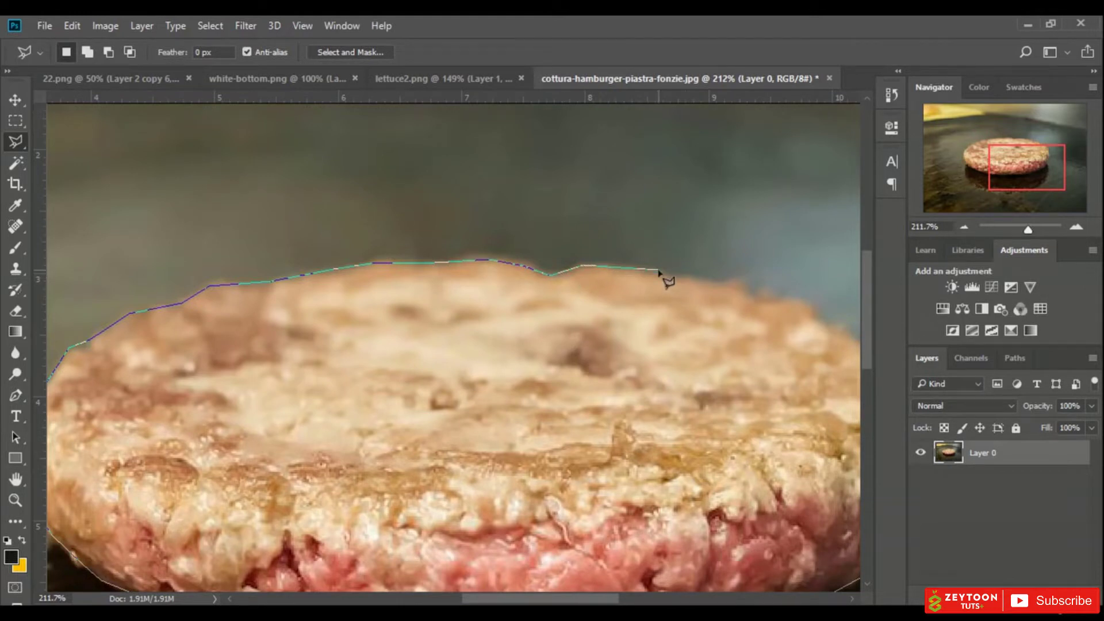
scroll(816, 316, right, 5)
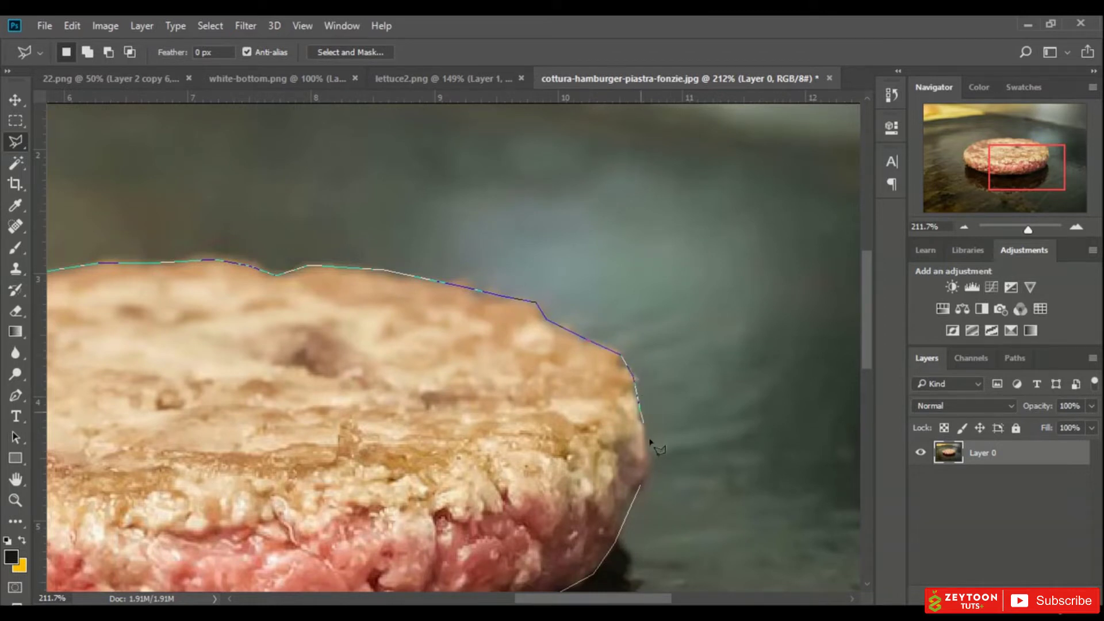
double_click(641, 489)
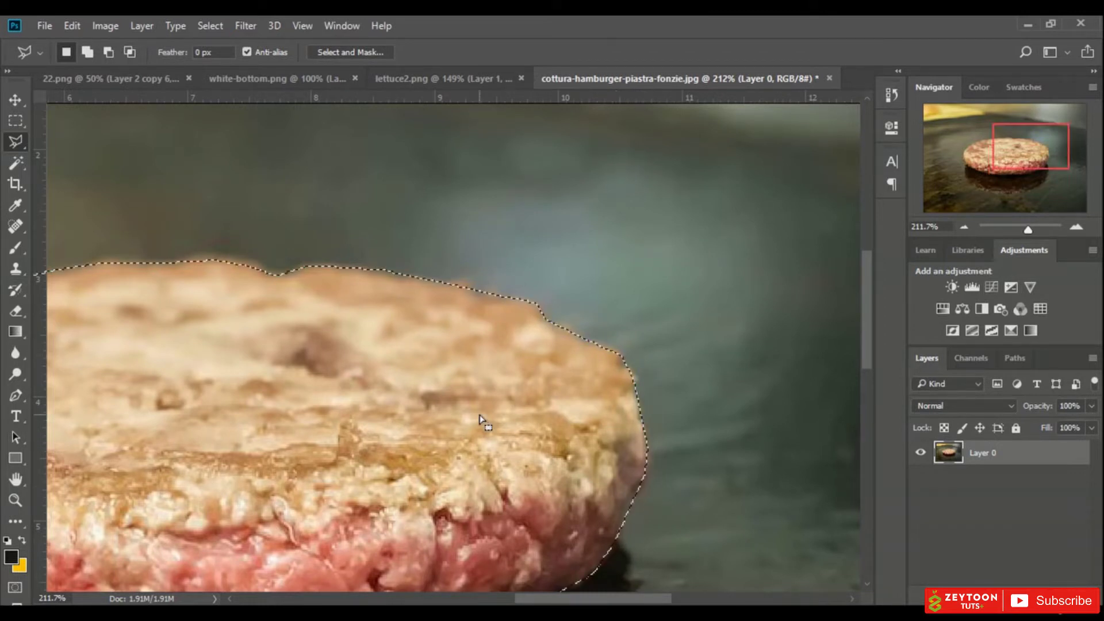
Copy the selected patty onto a new layer with Layer Via Copy
right_click(481, 416)
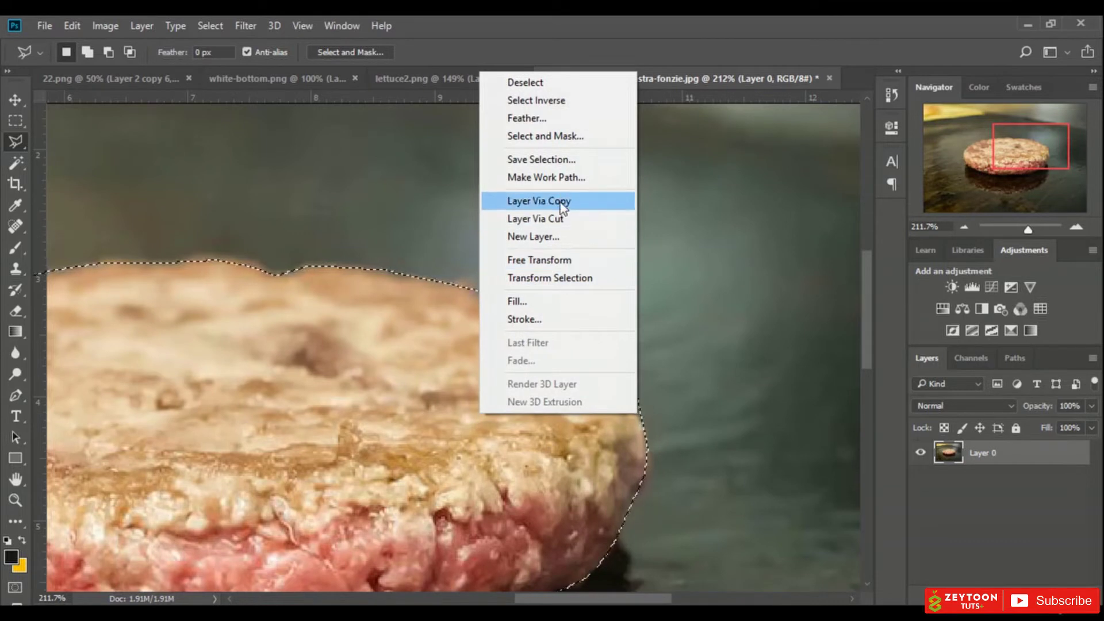
click(513, 467)
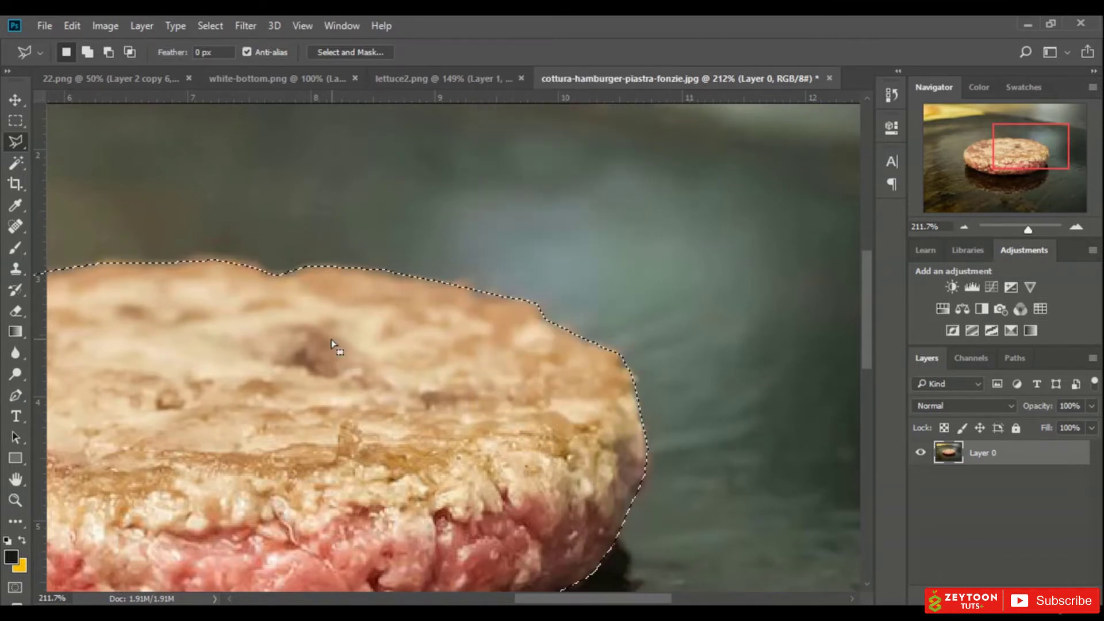
right_click(334, 265)
click(419, 397)
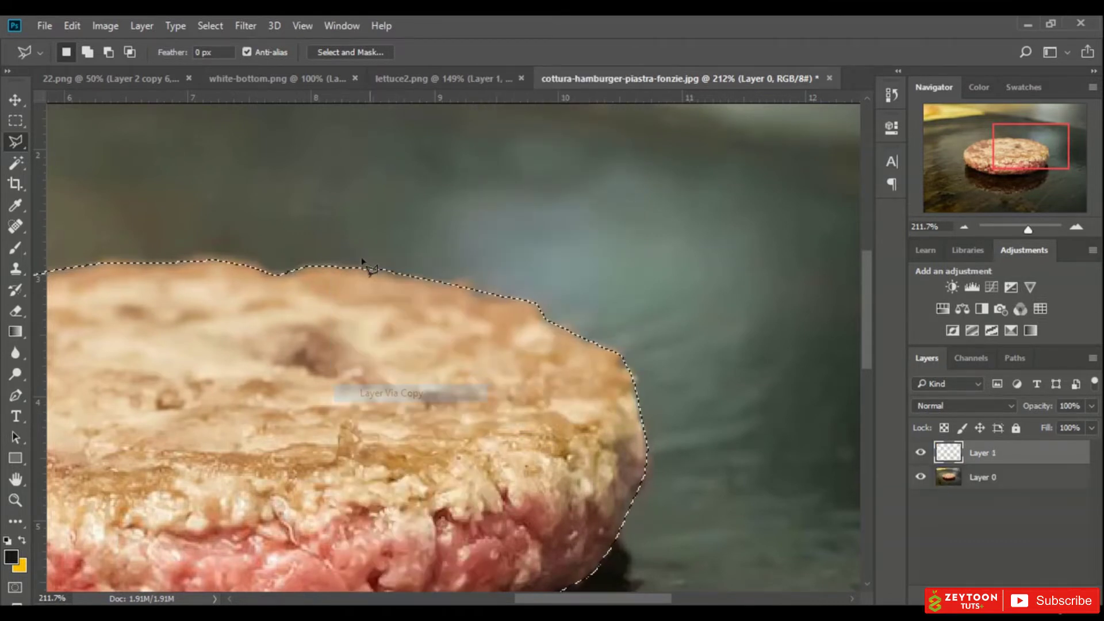
Move the cut-out patty into the 22.png document on top of the lettuce and show the transform controls
click(19, 99)
drag(315, 362, 504, 411)
click(201, 52)
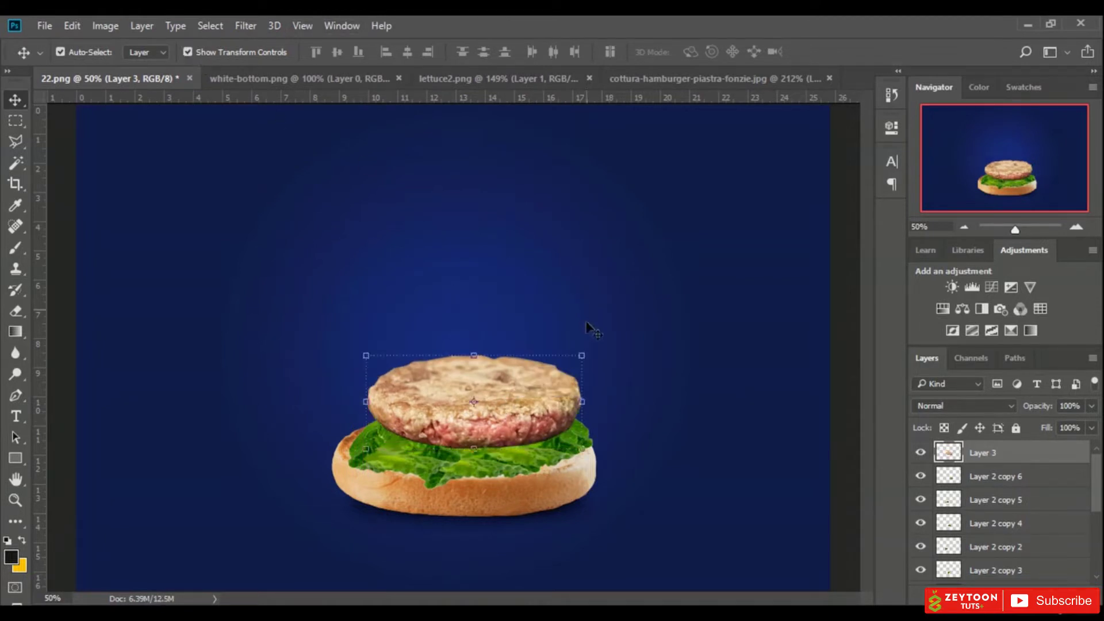
Scale the patty to 85.69% width and 90.48% height, then rotate it by -18.50° so it tilts over the lettuce
drag(580, 356, 552, 360)
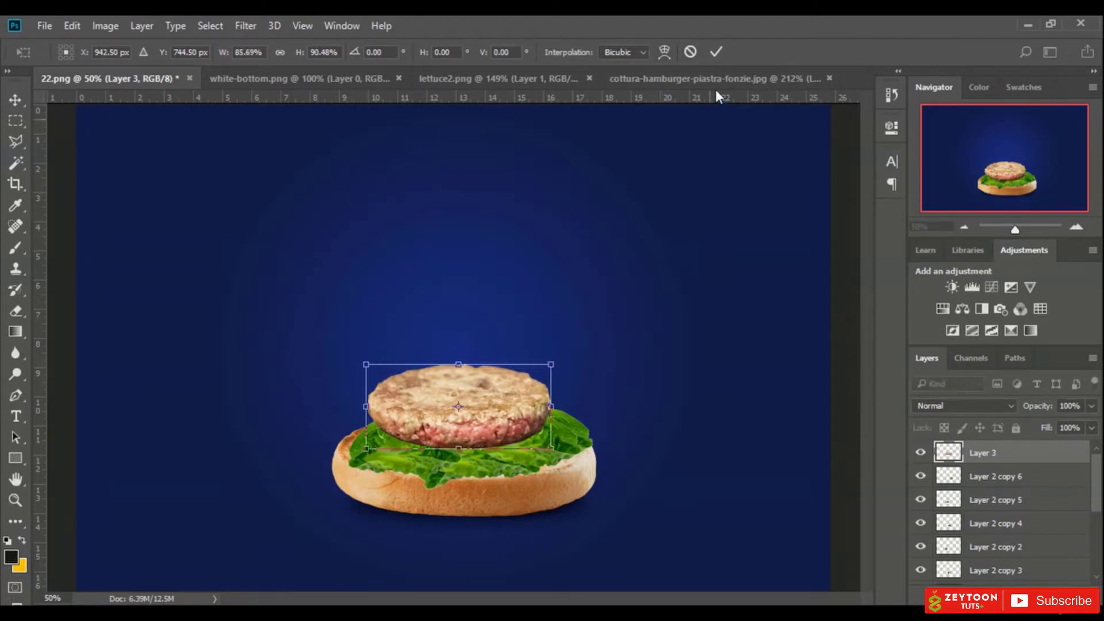
key(Return)
drag(569, 389, 566, 353)
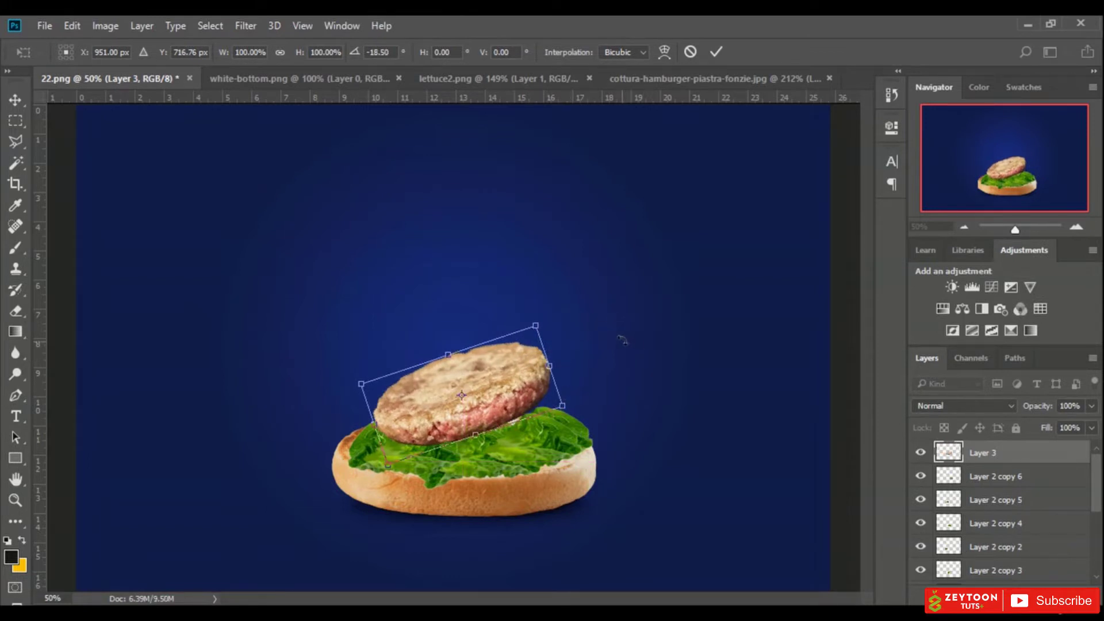
click(722, 52)
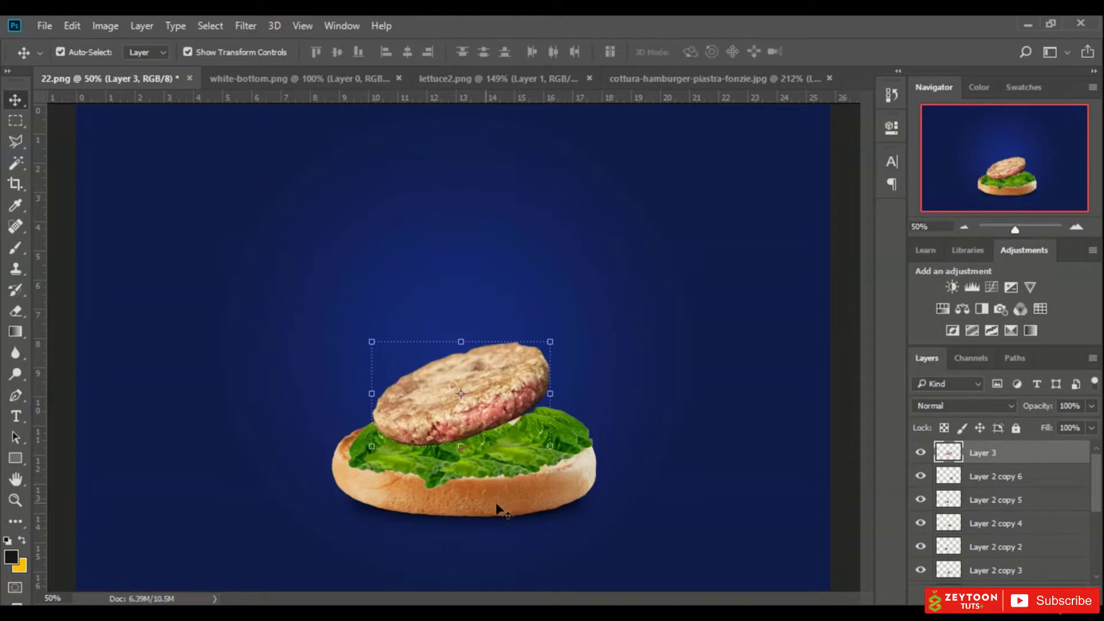
Apply a Levels adjustment to the patty layer with input black level 61 and input white level 251
click(107, 25)
mouse_move(184, 70)
click(100, 25)
click(100, 25)
mouse_move(138, 69)
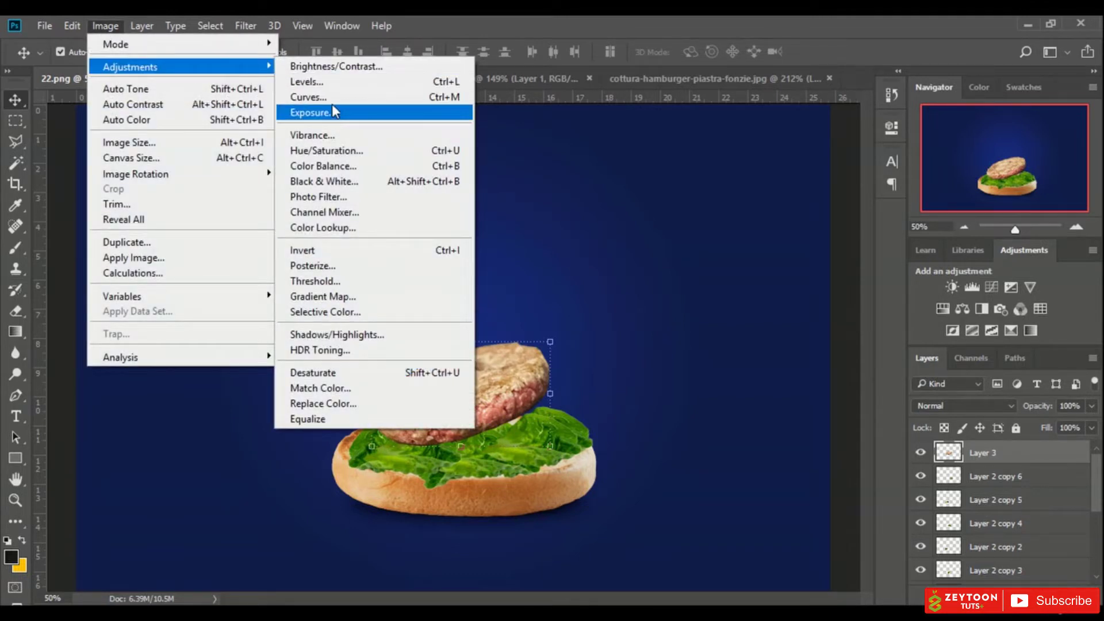
click(331, 85)
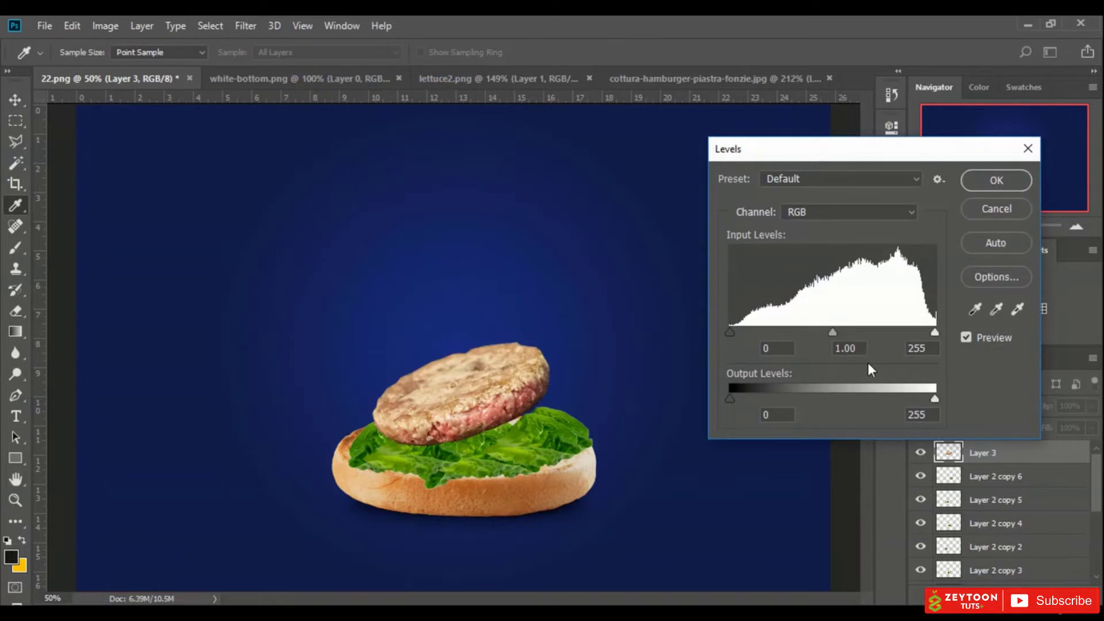
drag(729, 330, 771, 333)
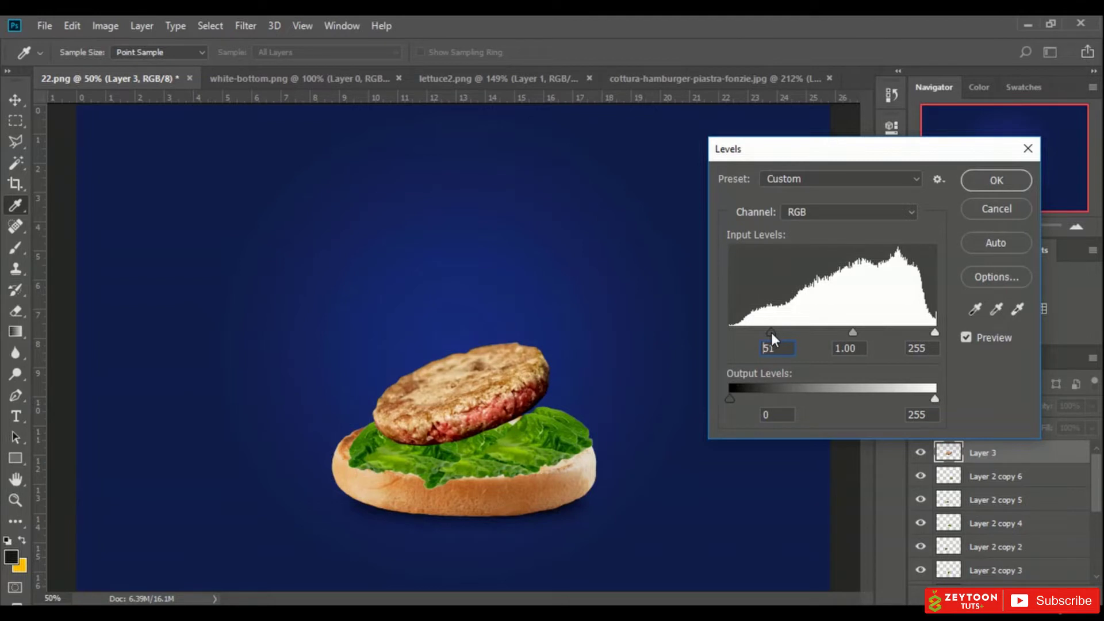
drag(771, 331, 780, 332)
drag(933, 332, 932, 330)
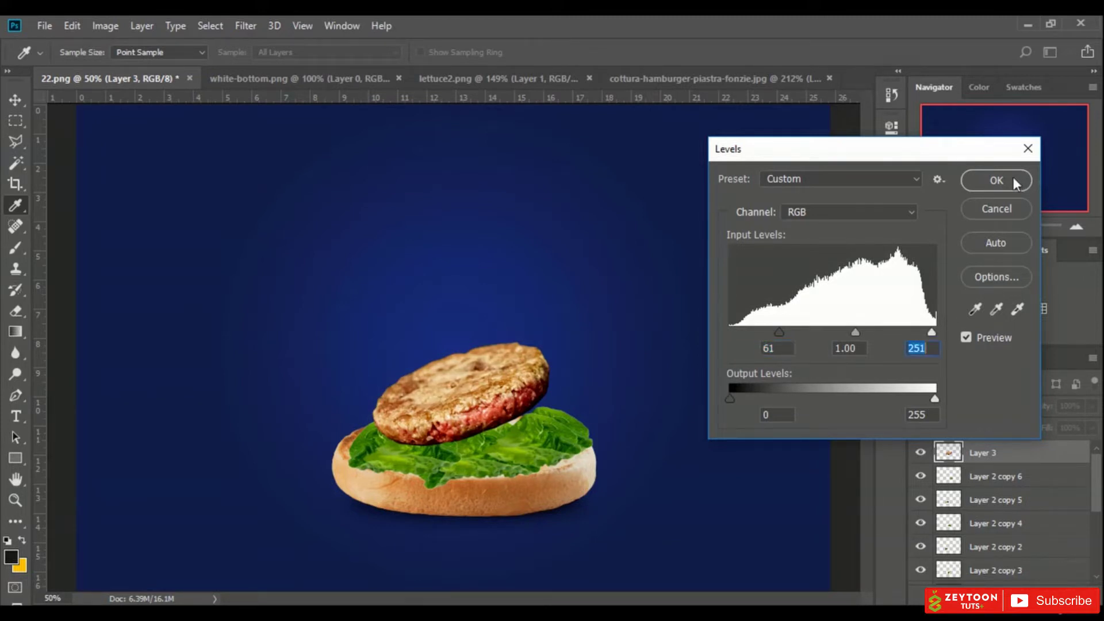
click(997, 181)
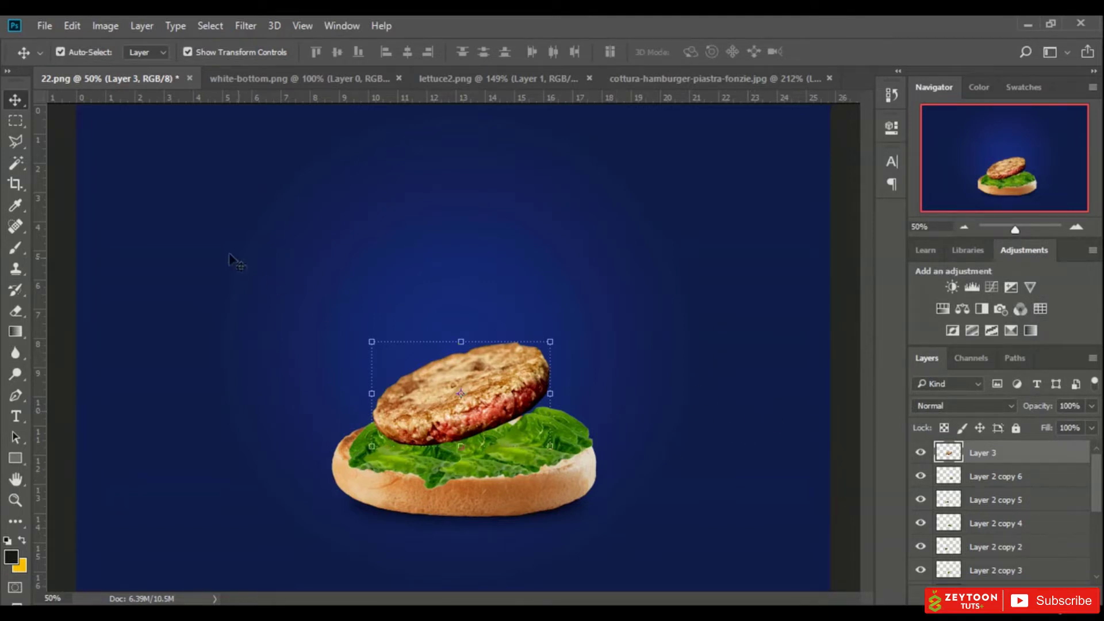
Open the scheiben_nicht_einzeln_gross cheese image from the course folder in Adobe Photoshop CC 2018
key(alt+Tab)
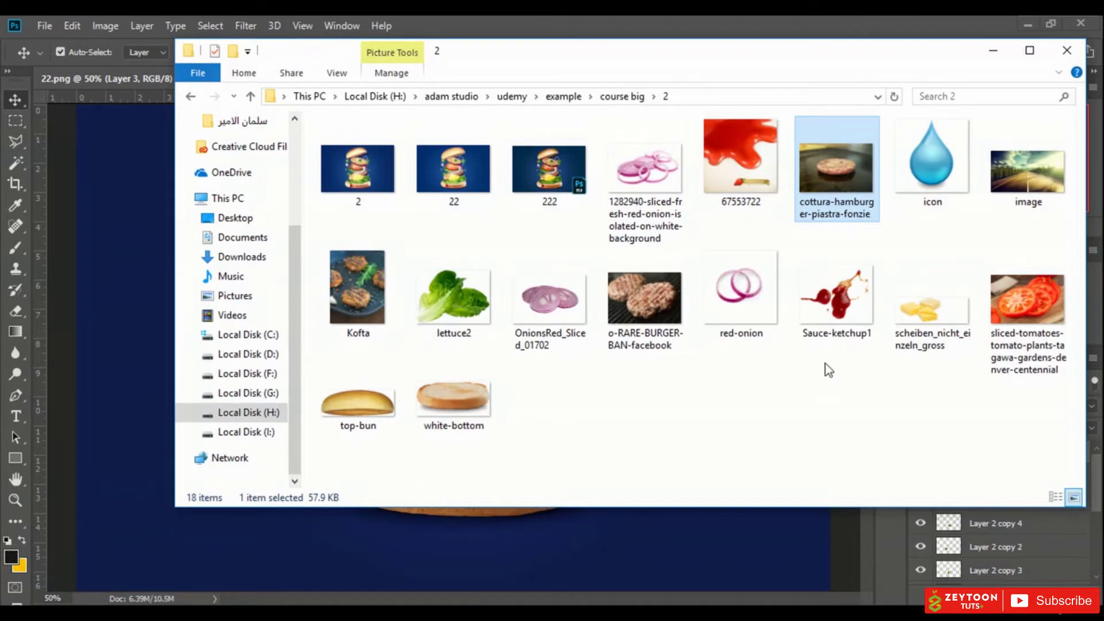
click(924, 322)
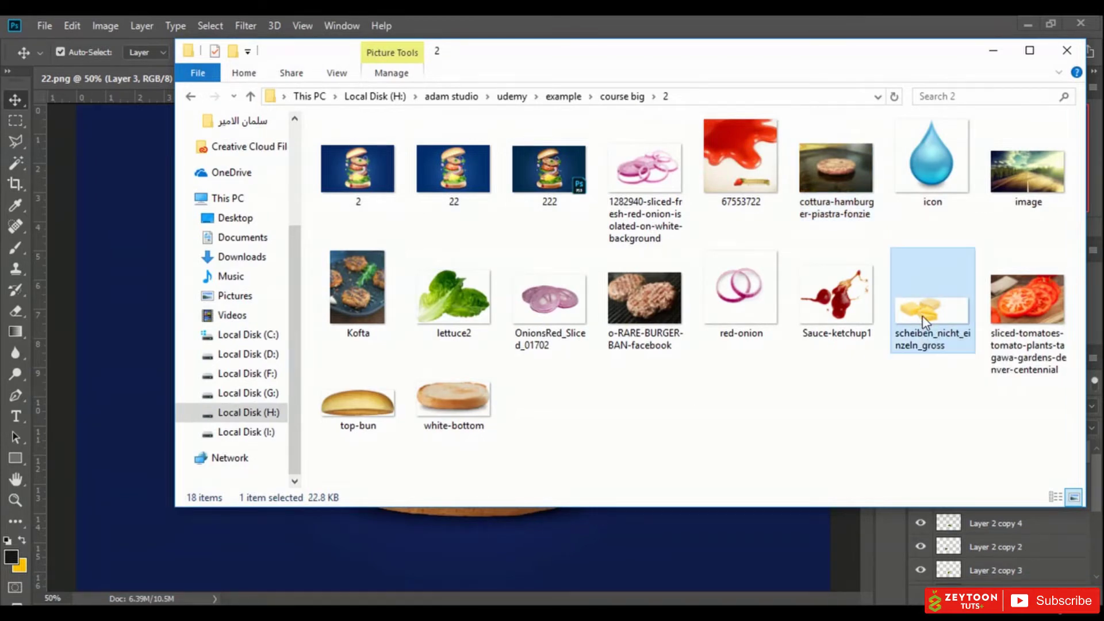
double_click(914, 326)
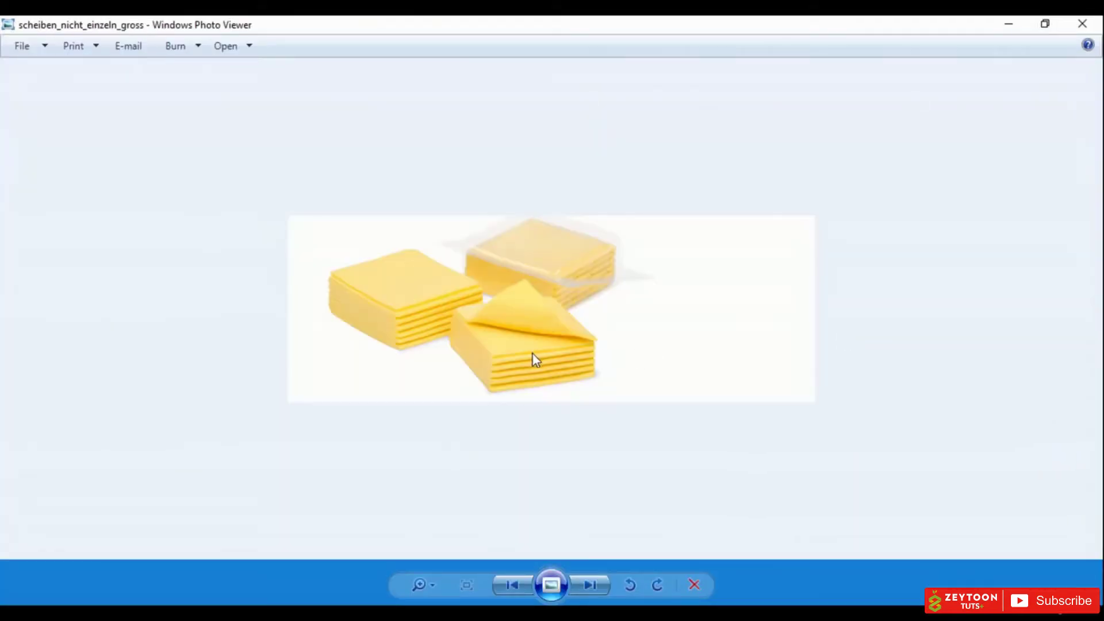
scroll(510, 352, up, 2)
scroll(460, 344, down, 2)
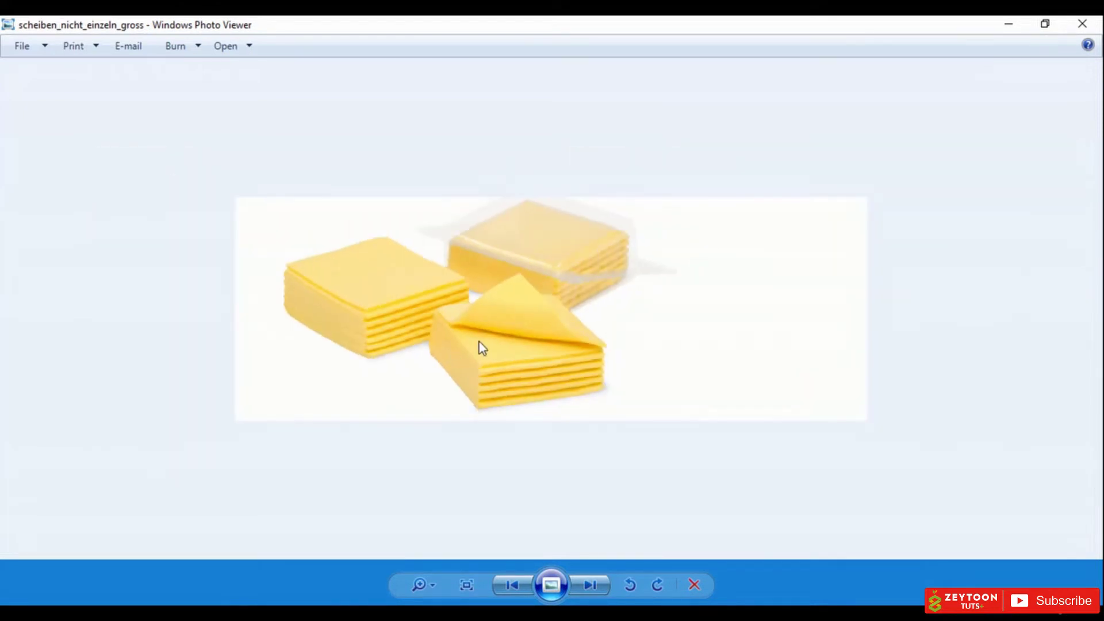
right_click(464, 315)
mouse_move(525, 321)
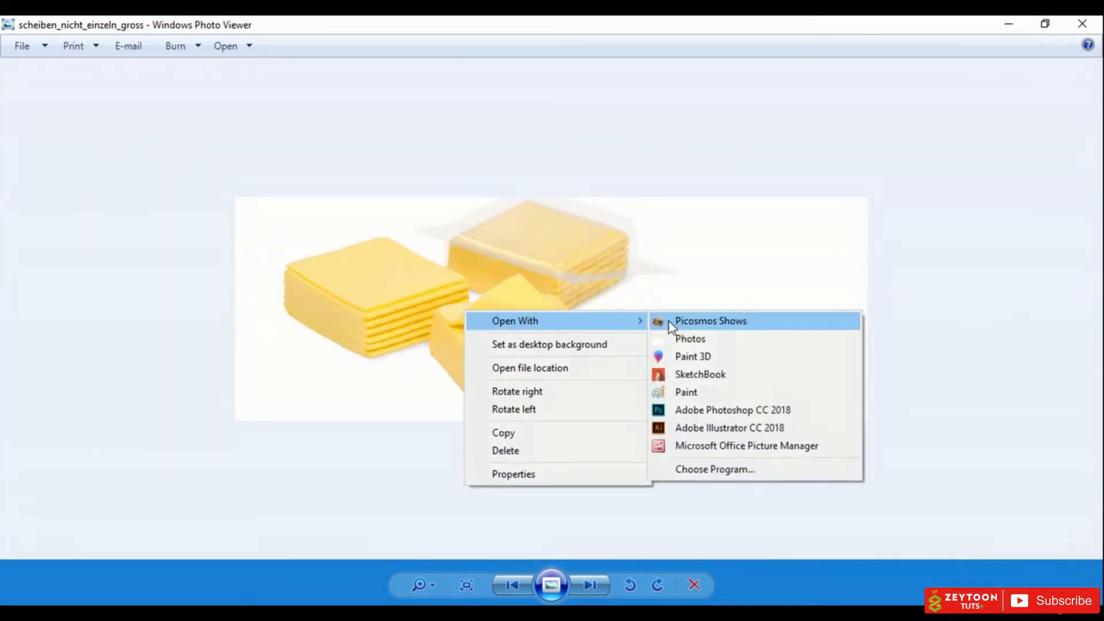
click(711, 410)
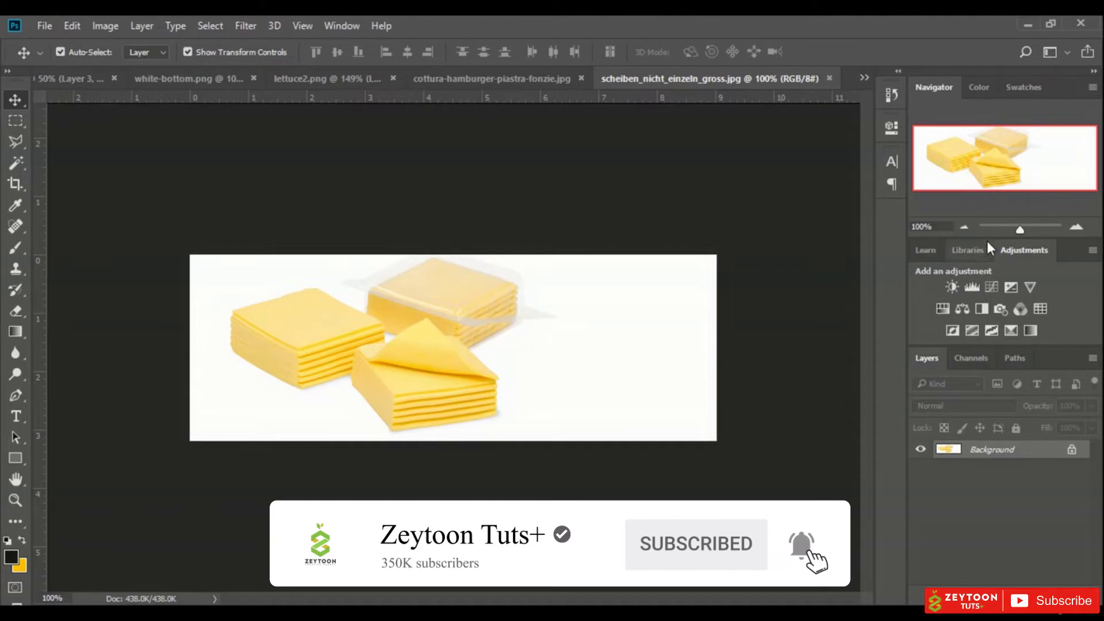
Select the folded top cheese slice on the front stack by tracing its outline with the Polygonal Lasso
click(1026, 231)
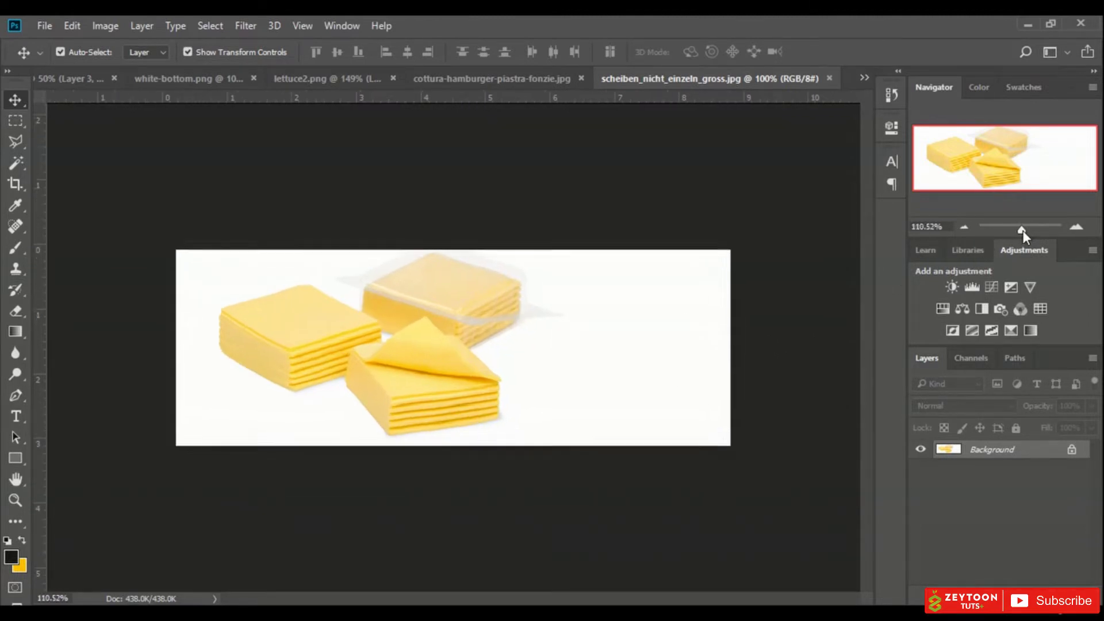
drag(1026, 230, 1026, 230)
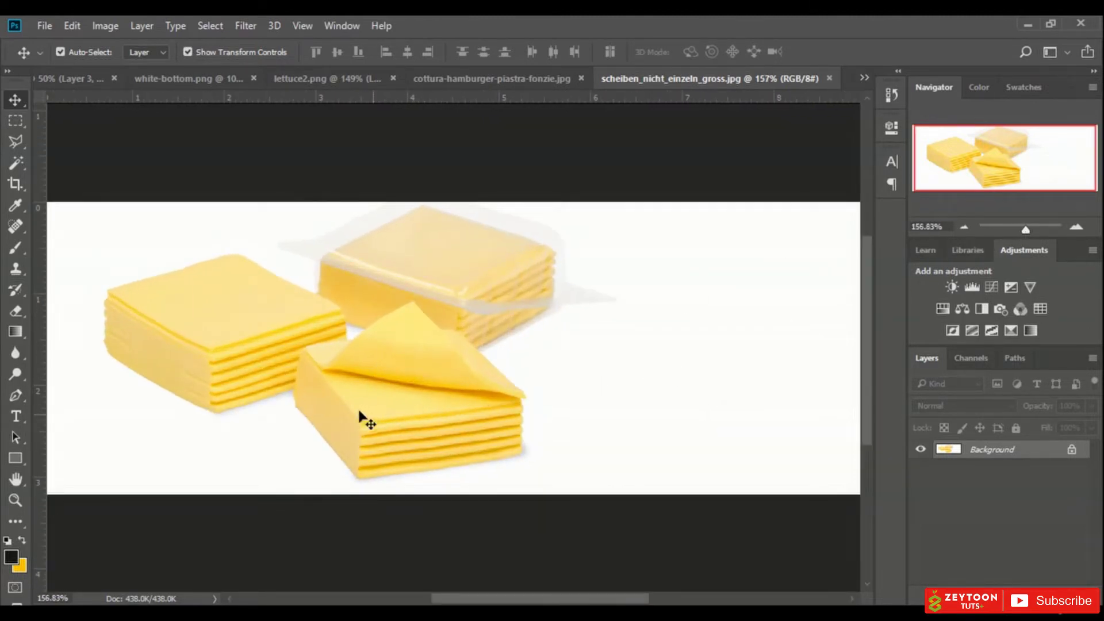
drag(1026, 230, 1031, 230)
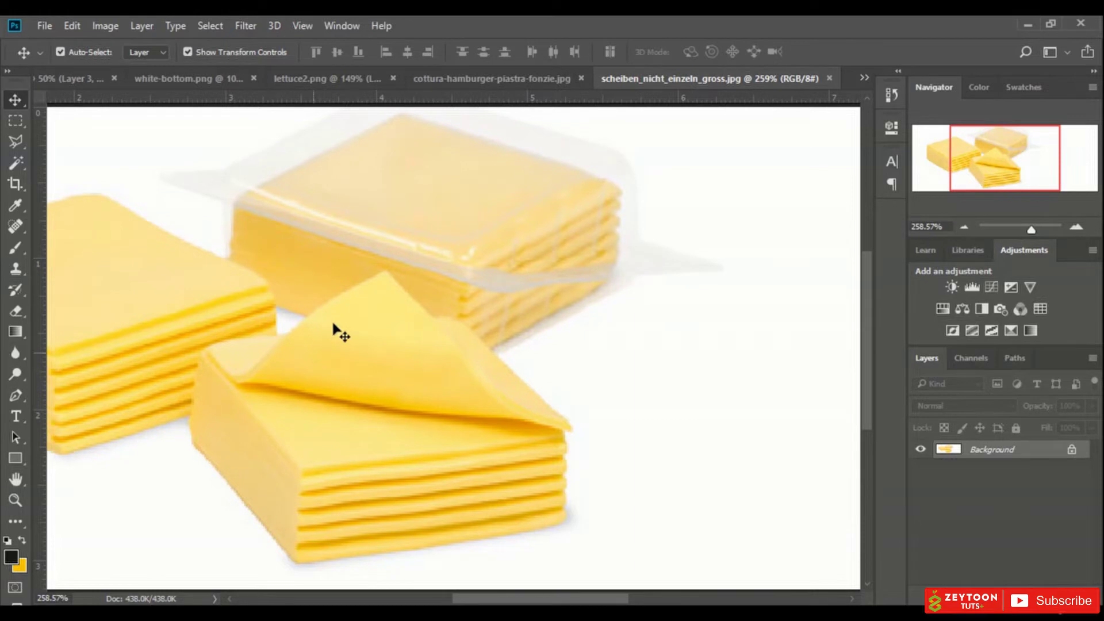
click(10, 146)
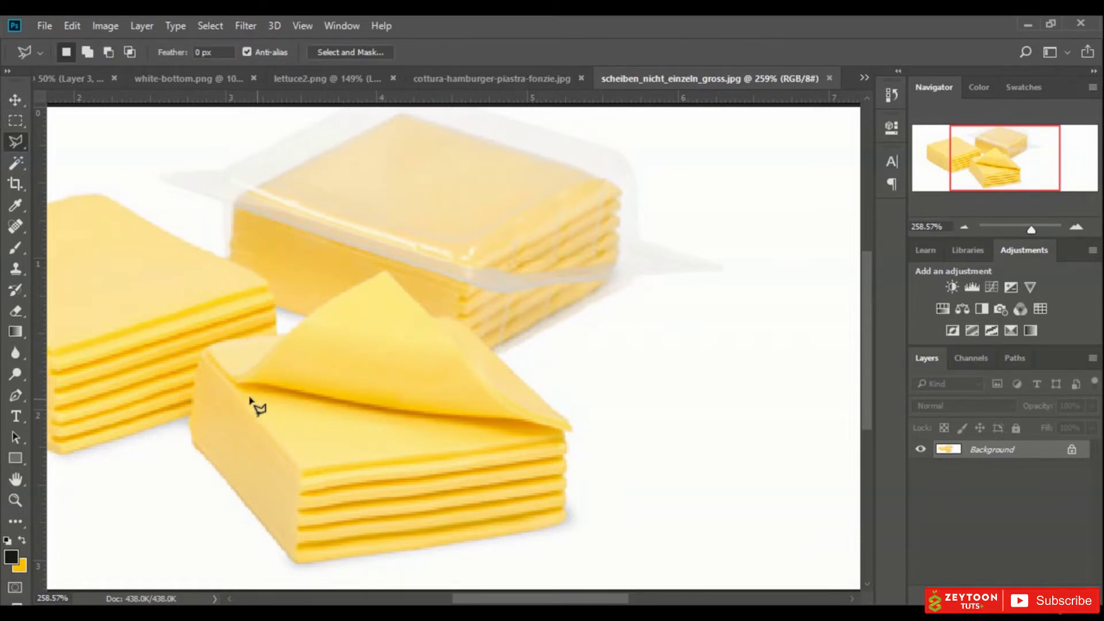
click(239, 381)
click(339, 294)
click(384, 271)
click(467, 364)
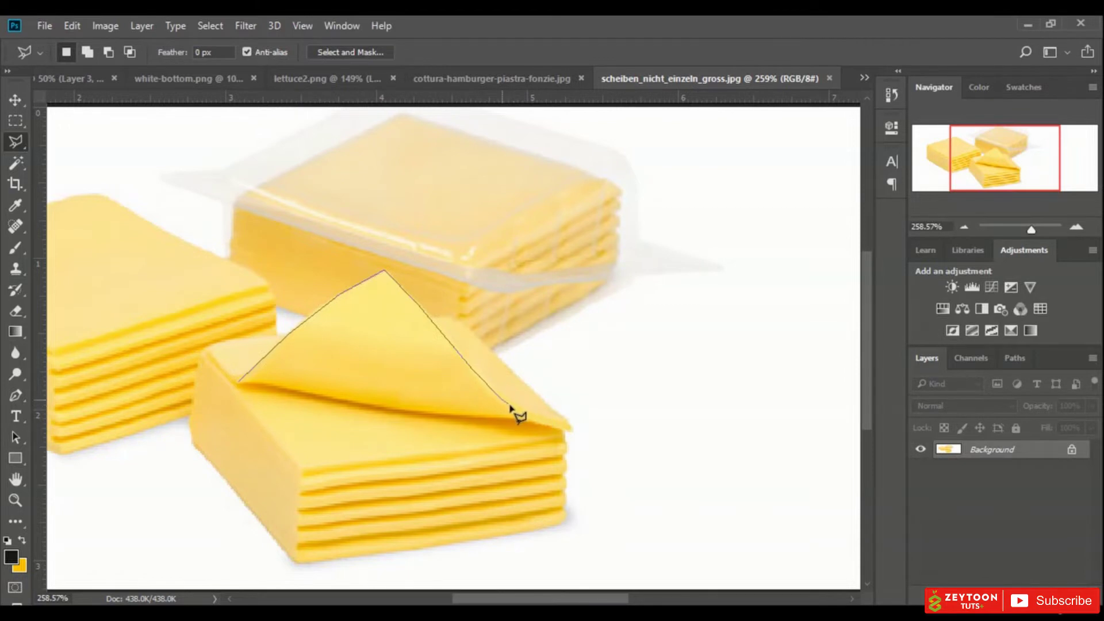
click(517, 411)
click(570, 426)
click(240, 381)
Copy the selected cheese slice to its own layer and bring it into the 22.png burger composition
right_click(351, 364)
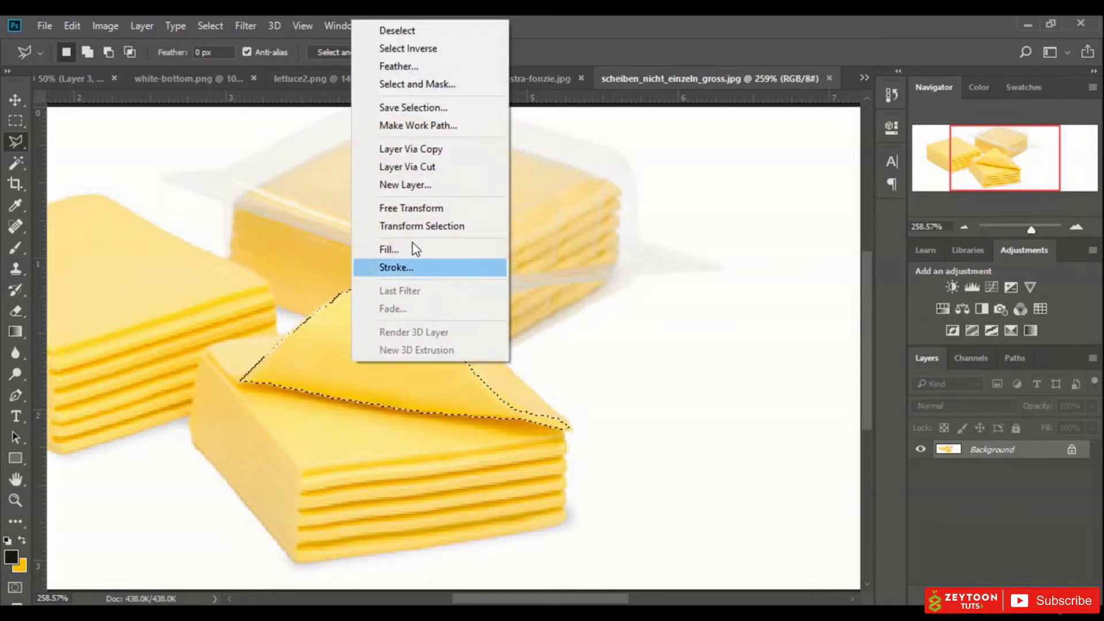
click(427, 150)
click(16, 100)
drag(397, 327, 572, 341)
Rotate the cheese slice by -33.06° and scale it to 199.30% width and 259.31% height over the patty's front edge
drag(551, 402, 517, 412)
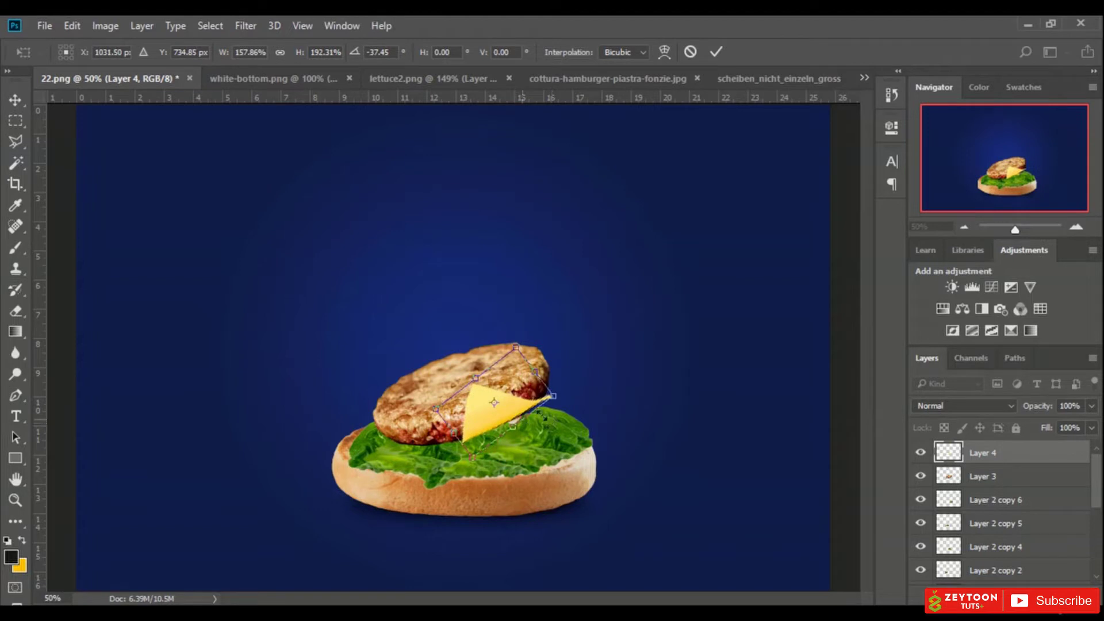
drag(551, 395, 544, 402)
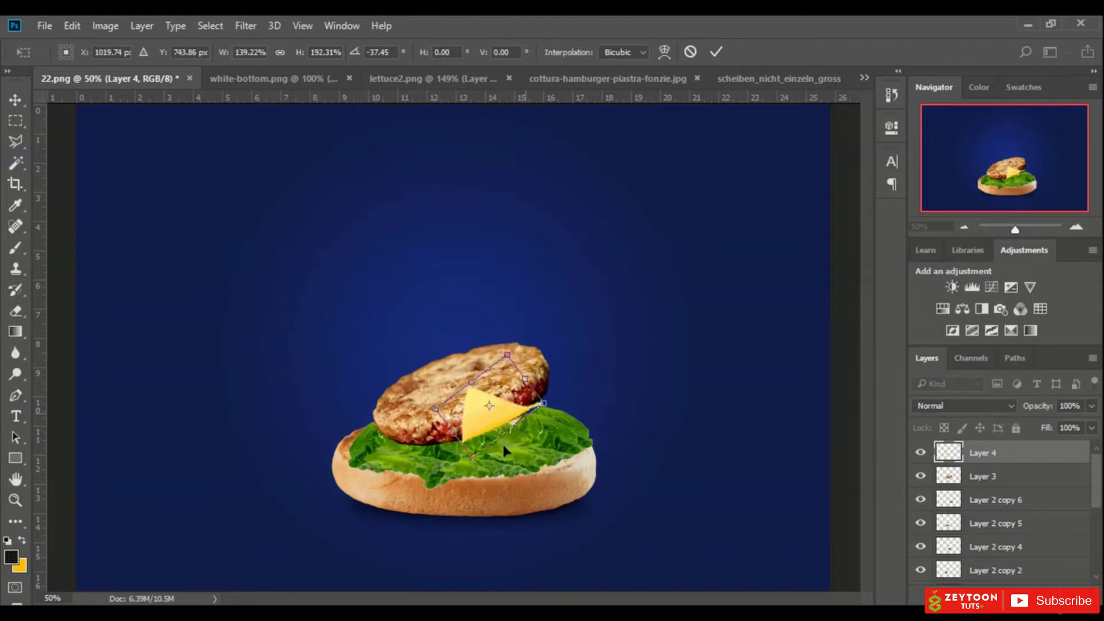
drag(455, 437, 440, 446)
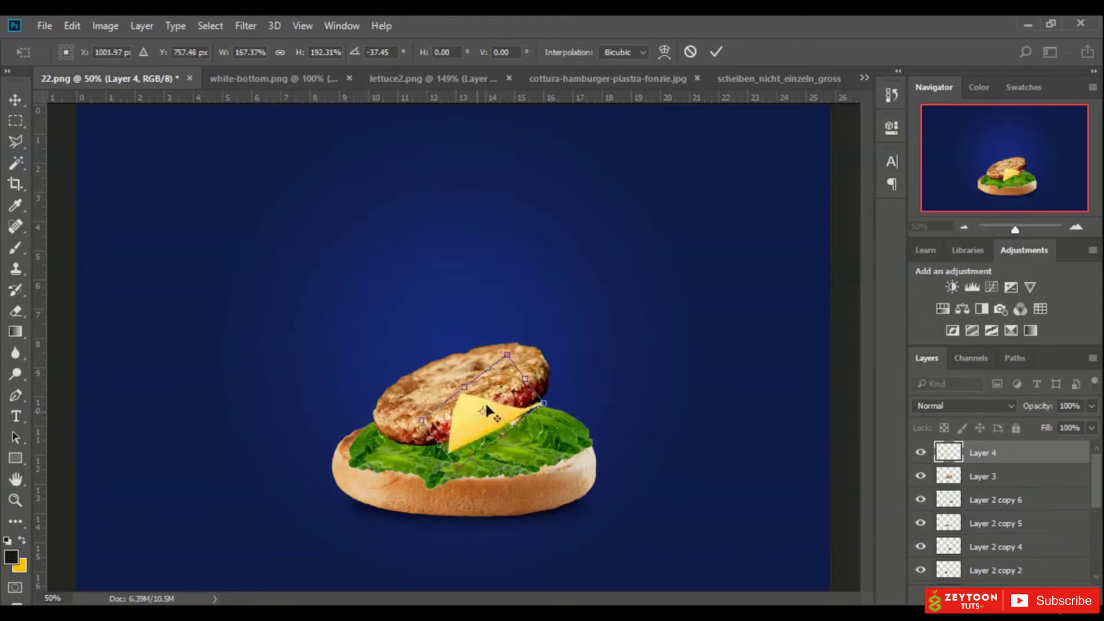
drag(464, 387, 452, 374)
drag(448, 436, 416, 434)
drag(554, 442, 553, 436)
drag(489, 408, 495, 406)
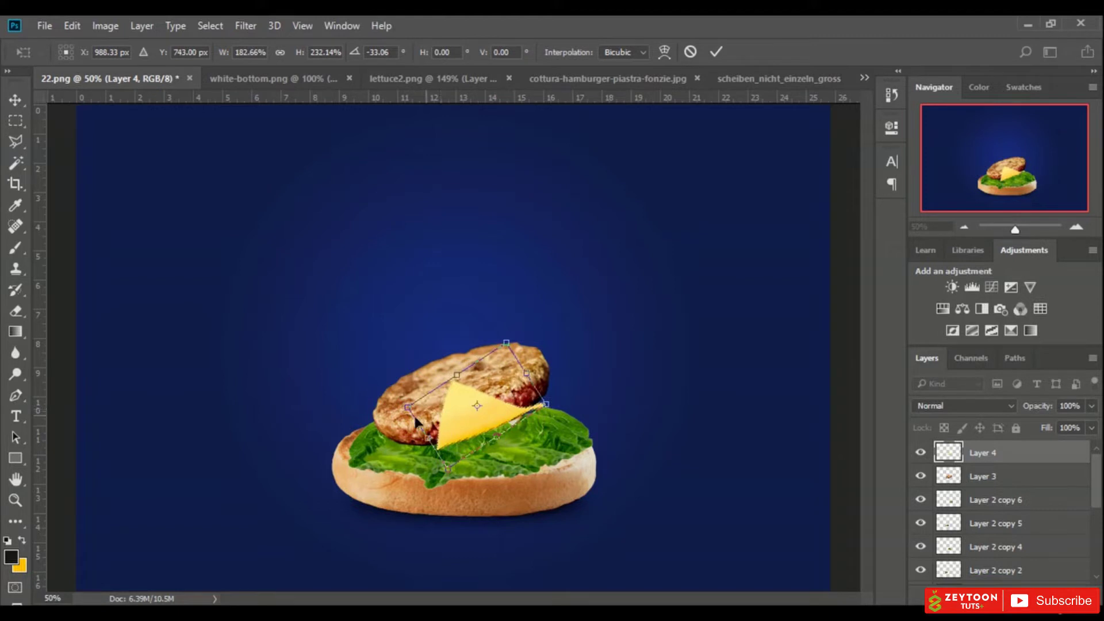
drag(407, 410, 394, 404)
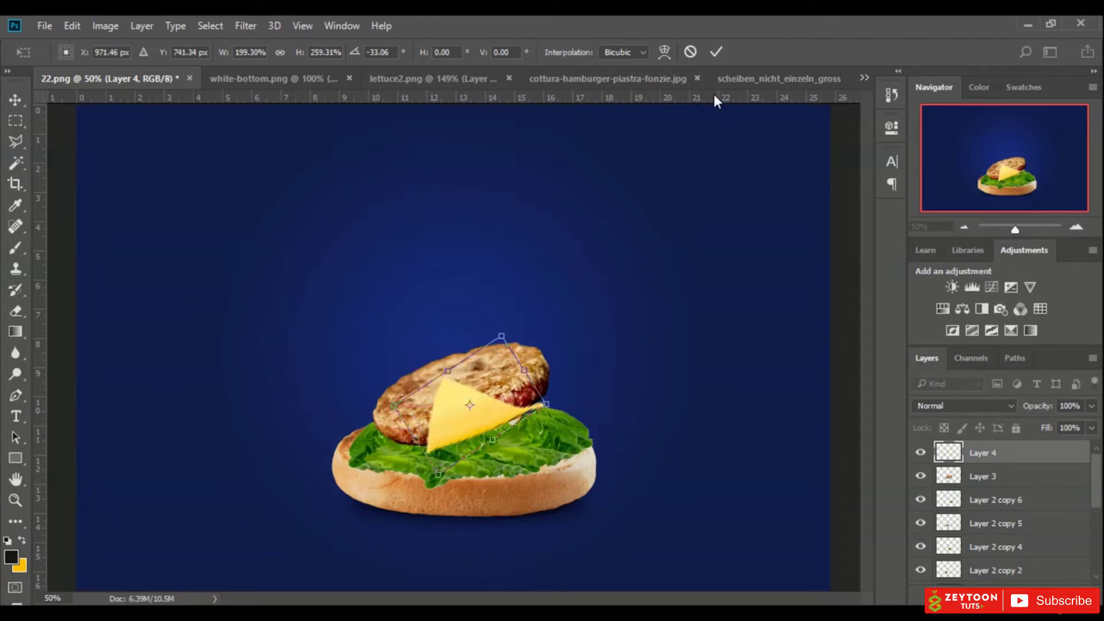
click(717, 50)
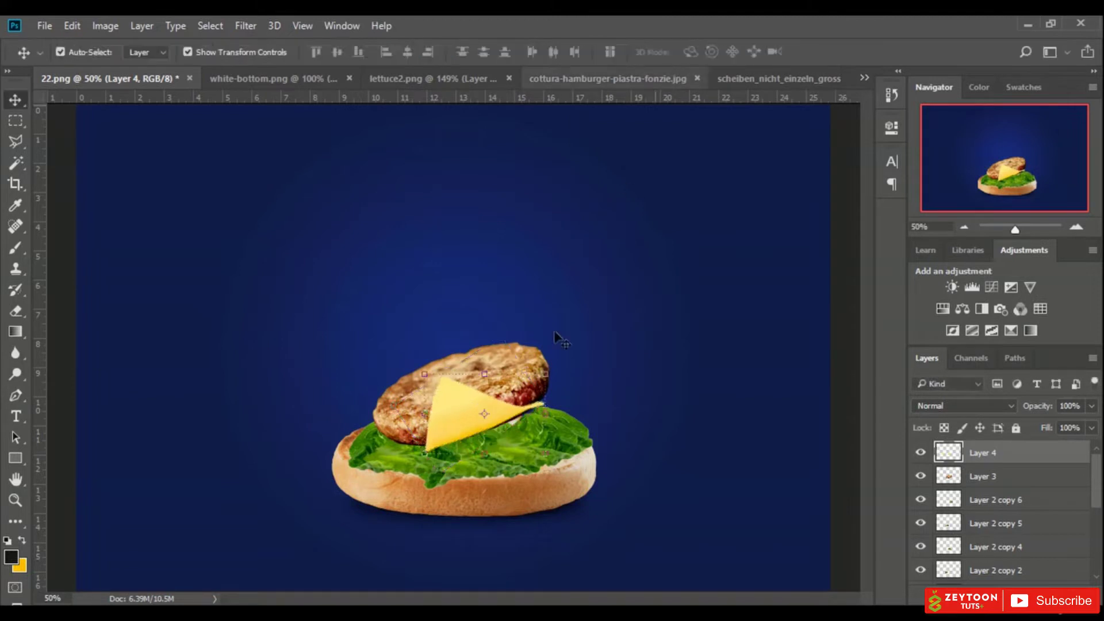
Warp the cheese slice so its lower-left corner lifts to the patty's bottom edge and its lower edge curves
key(ctrl+t)
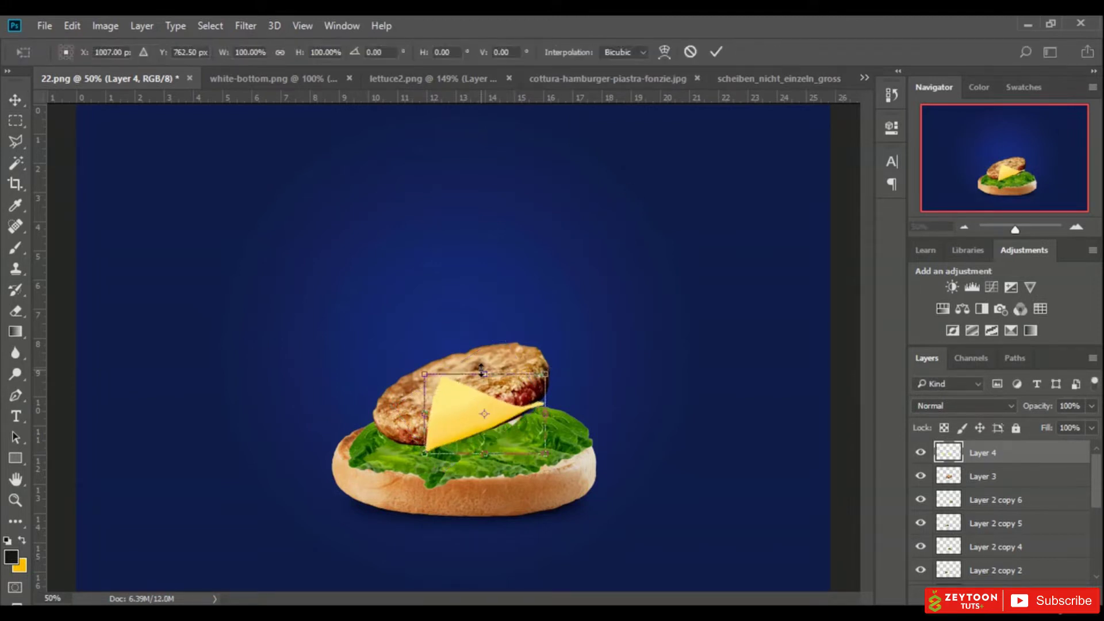
click(664, 52)
drag(546, 401, 544, 397)
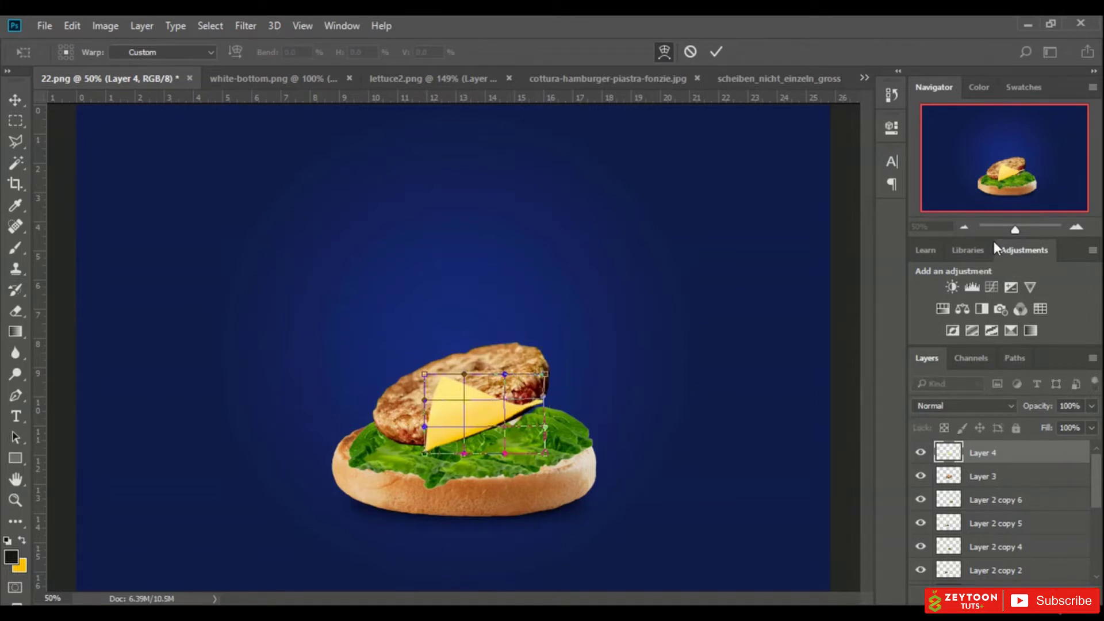
scroll(488, 402, up, 5)
scroll(572, 481, down, 2)
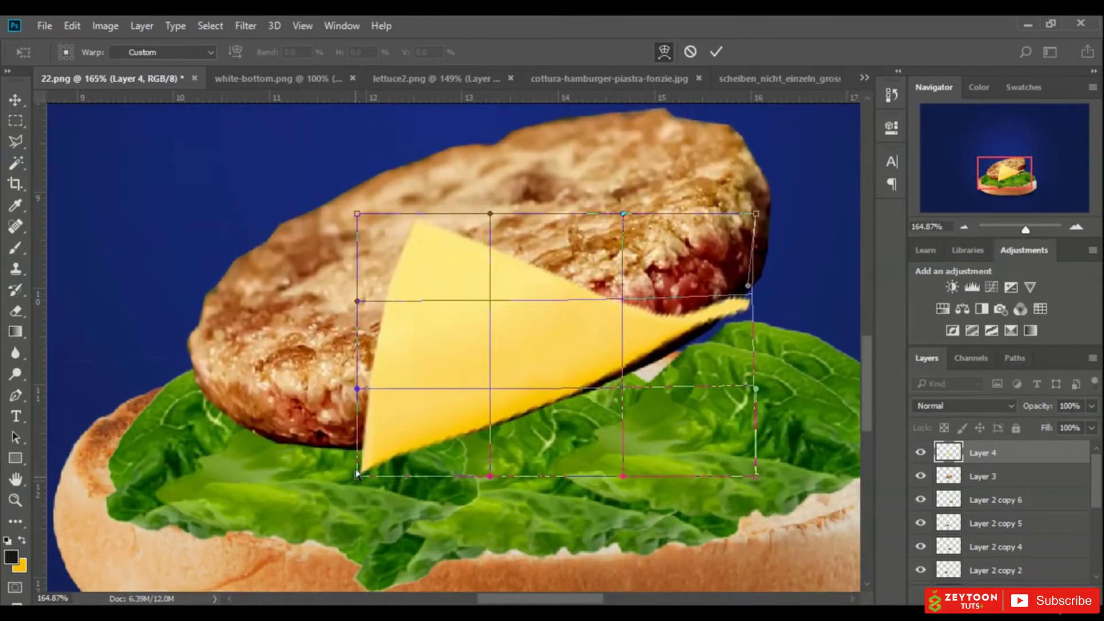
drag(356, 472, 347, 448)
drag(492, 391, 498, 385)
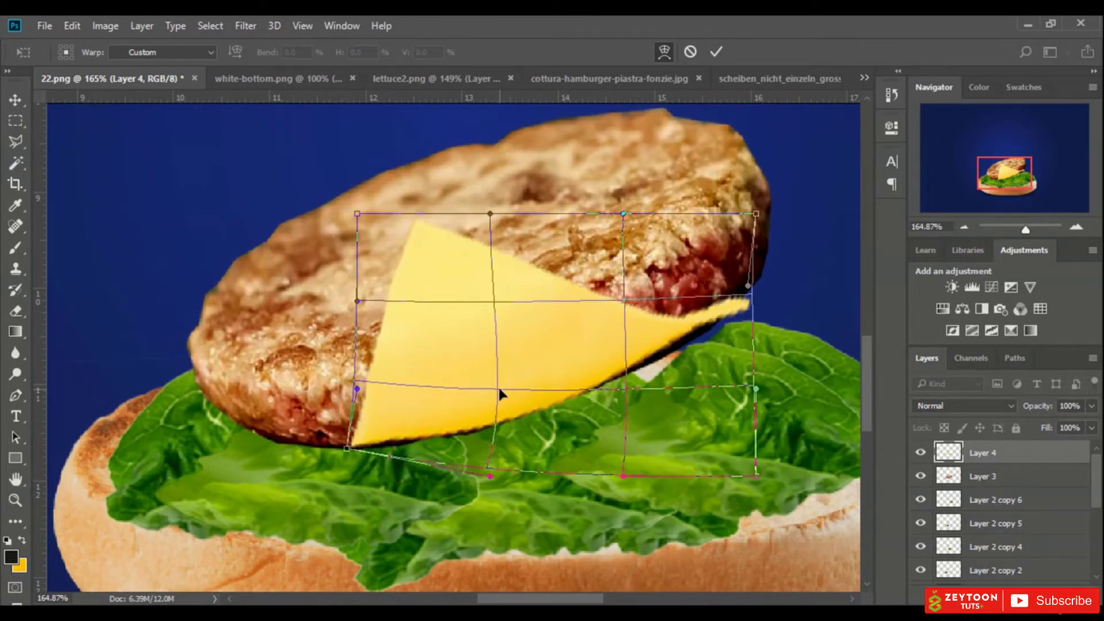
drag(356, 389, 355, 400)
drag(350, 451, 354, 455)
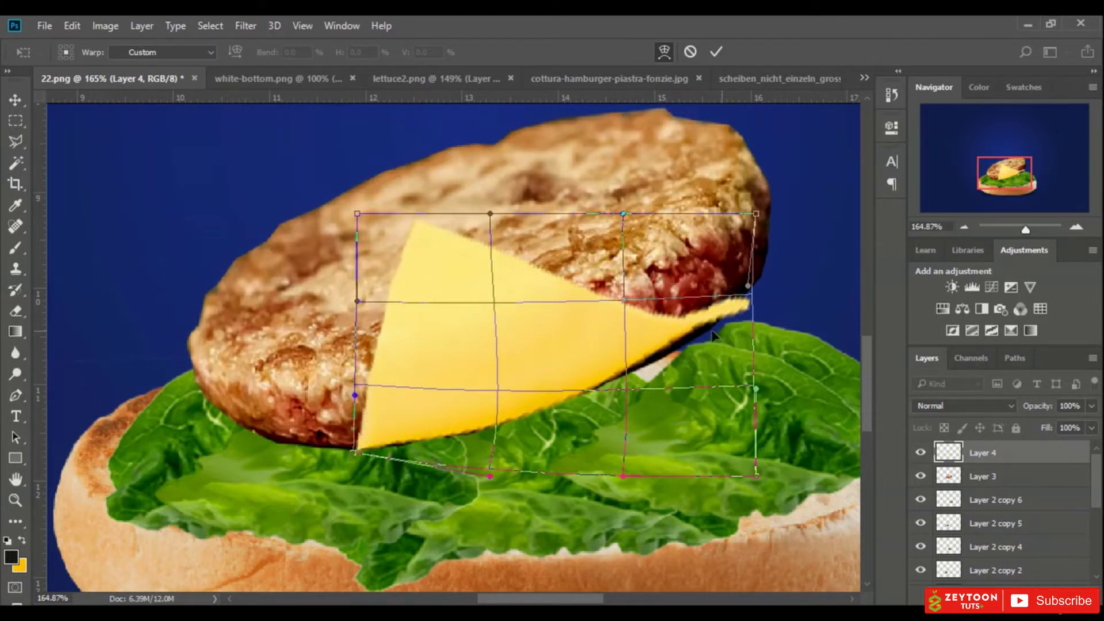
Warp the right part of the cheese slice to follow the patty's lower edge, apply it, and hide the transform controls
drag(681, 304, 684, 311)
drag(757, 222, 746, 200)
drag(754, 303, 751, 296)
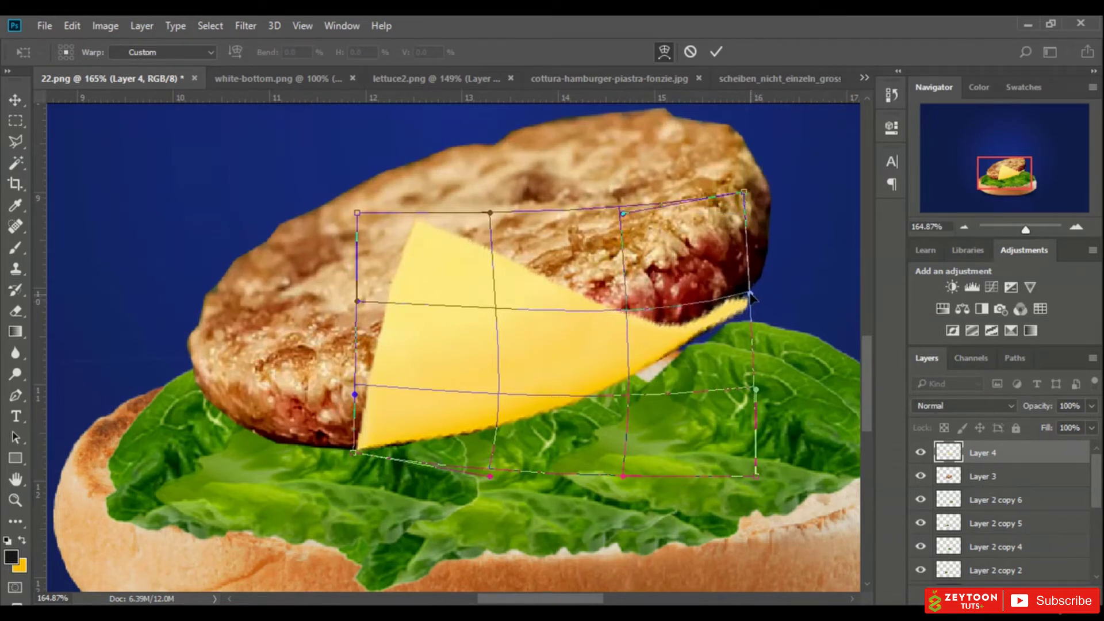
drag(630, 311, 633, 314)
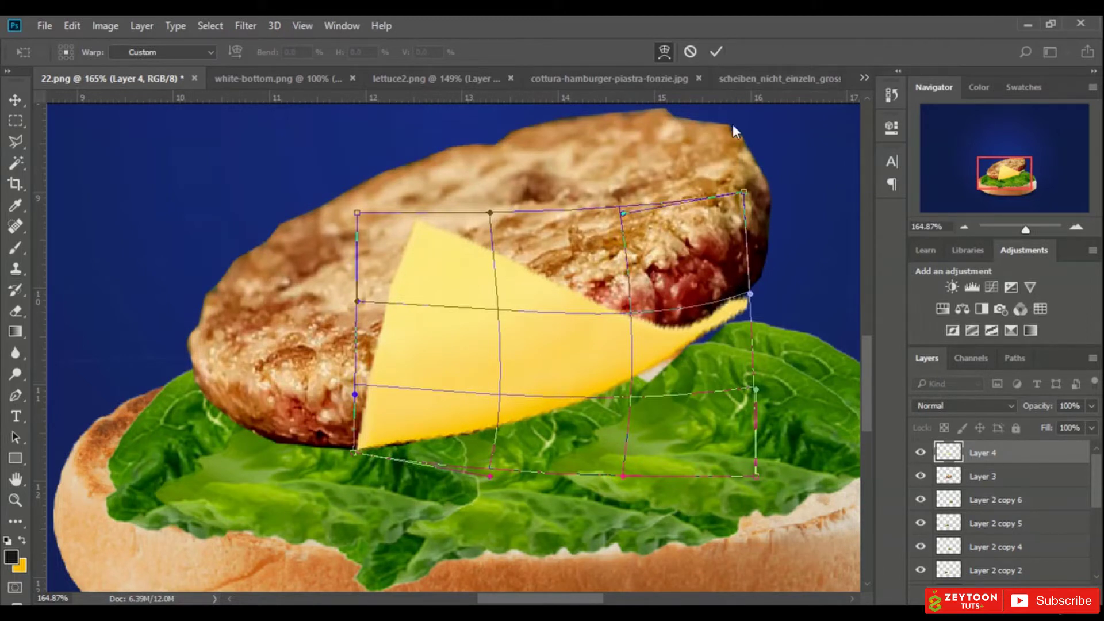
key(Return)
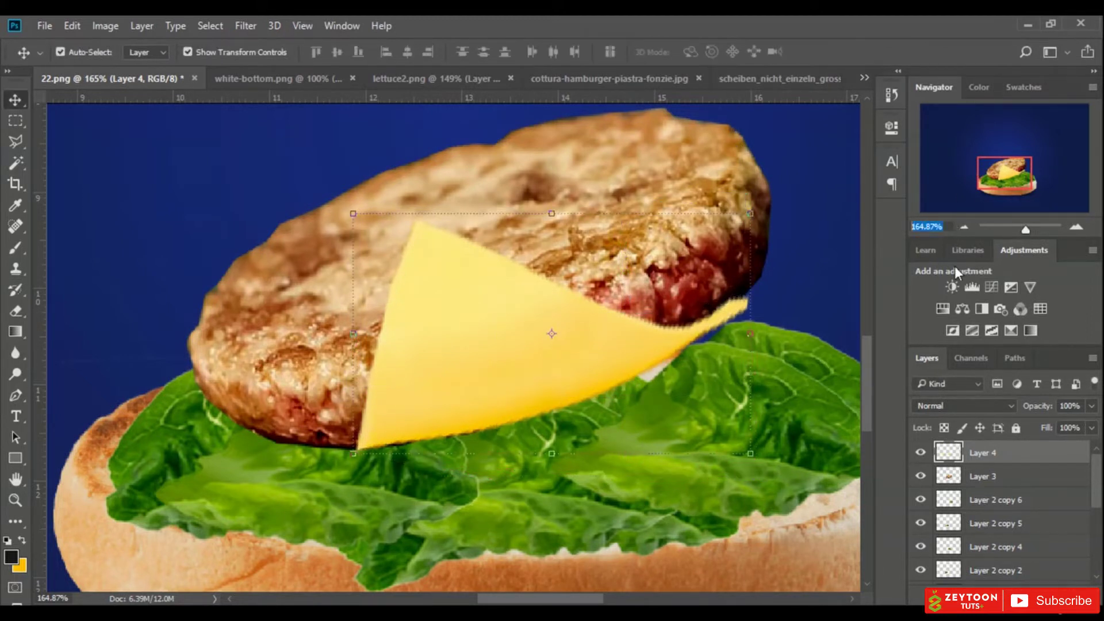
text(50)
key(Return)
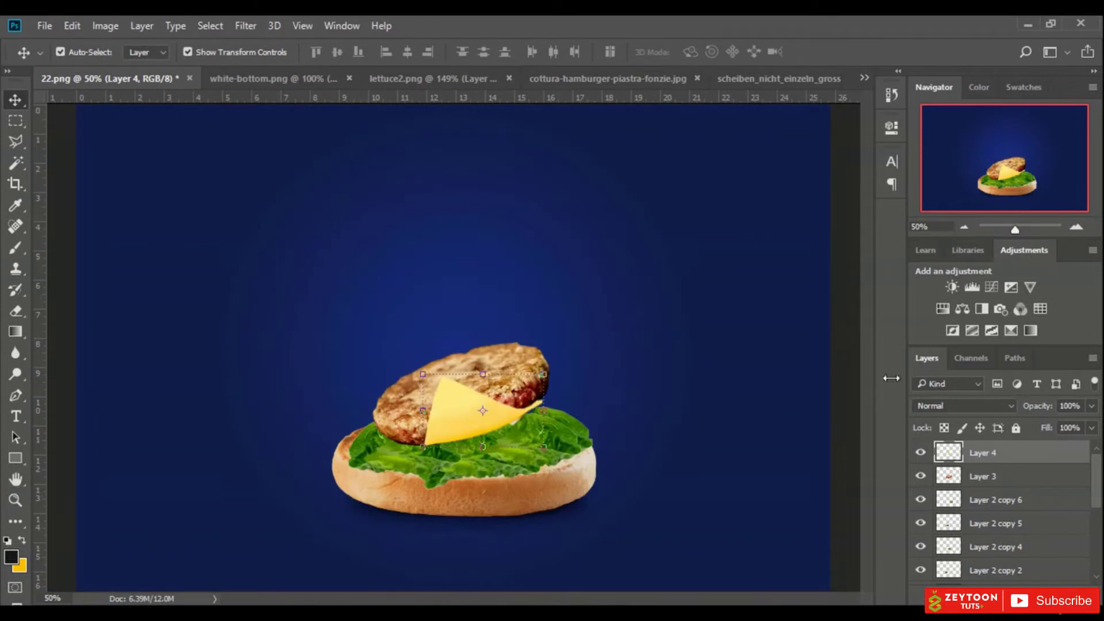
click(231, 51)
Open the OnionsRed_Sliced_01702 onion image from the course folder in Photoshop
key(alt+Tab)
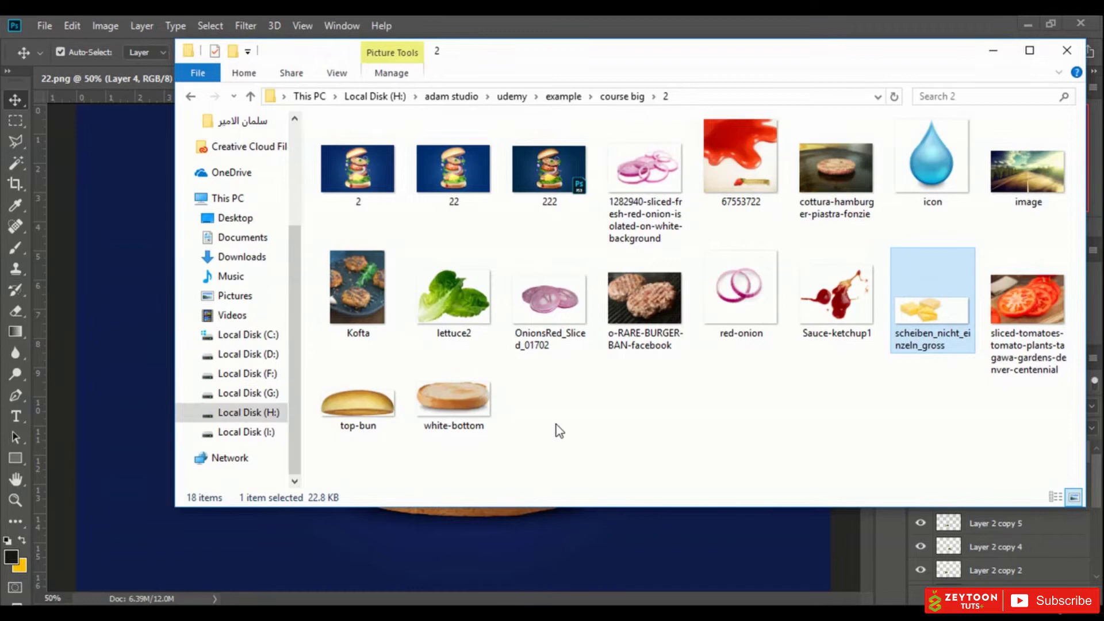
double_click(553, 291)
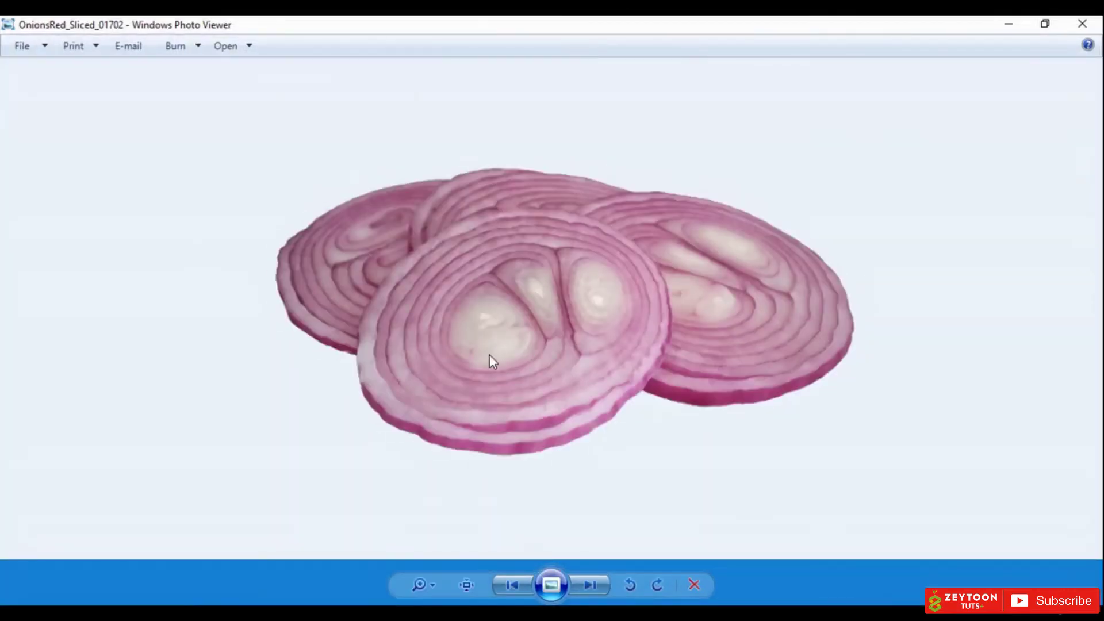
right_click(472, 321)
mouse_move(619, 335)
click(704, 422)
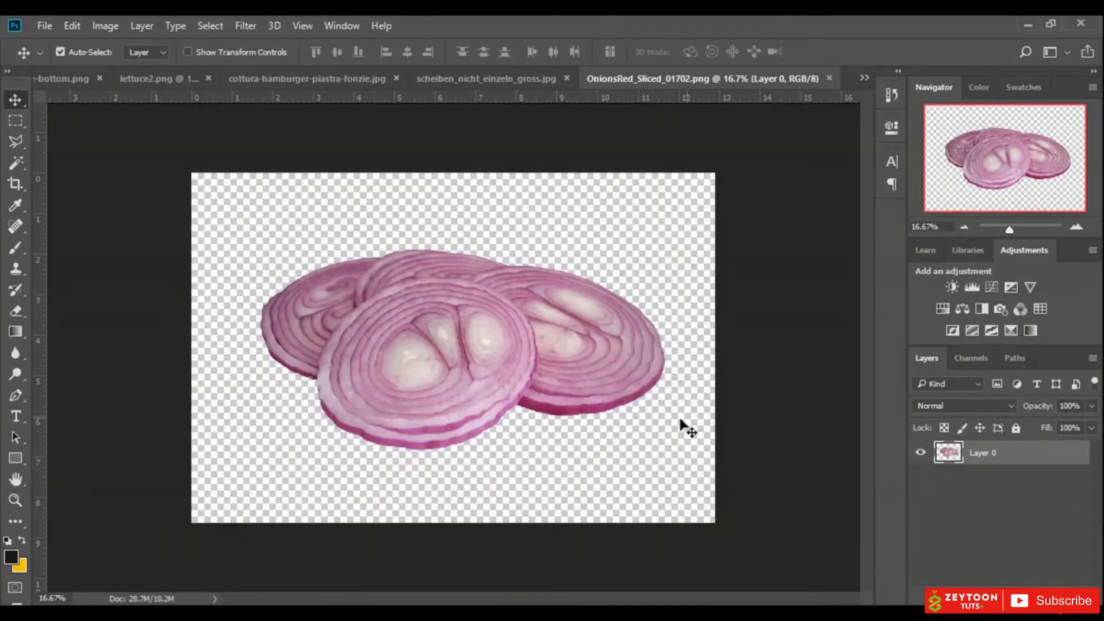
Select the front onion slice by tracing its outline with the Polygonal Lasso
drag(1010, 230, 1014, 229)
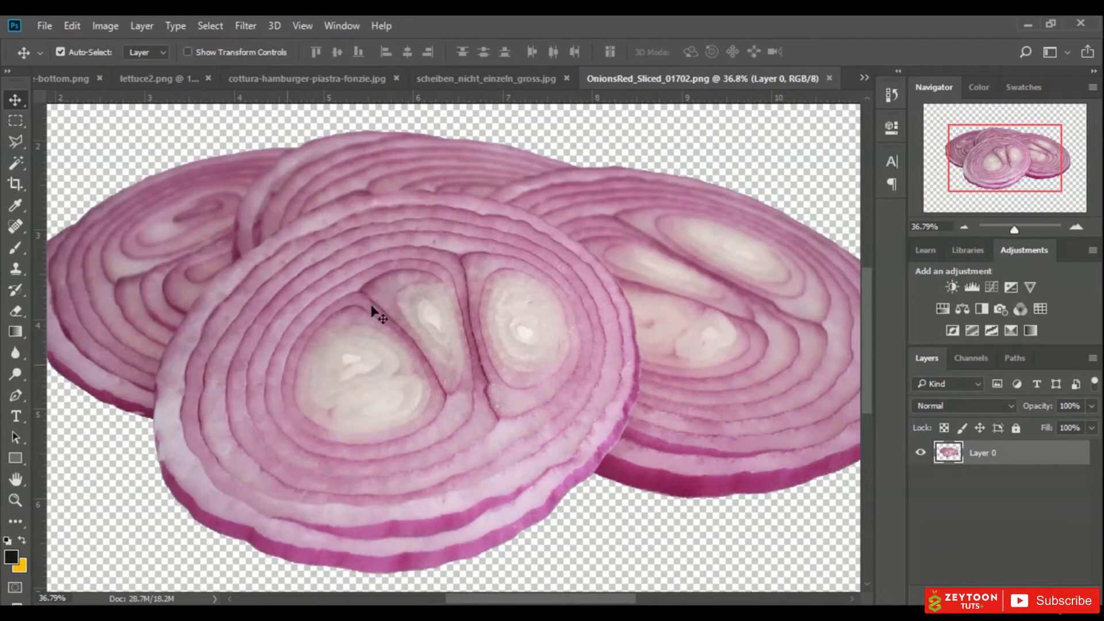
click(15, 142)
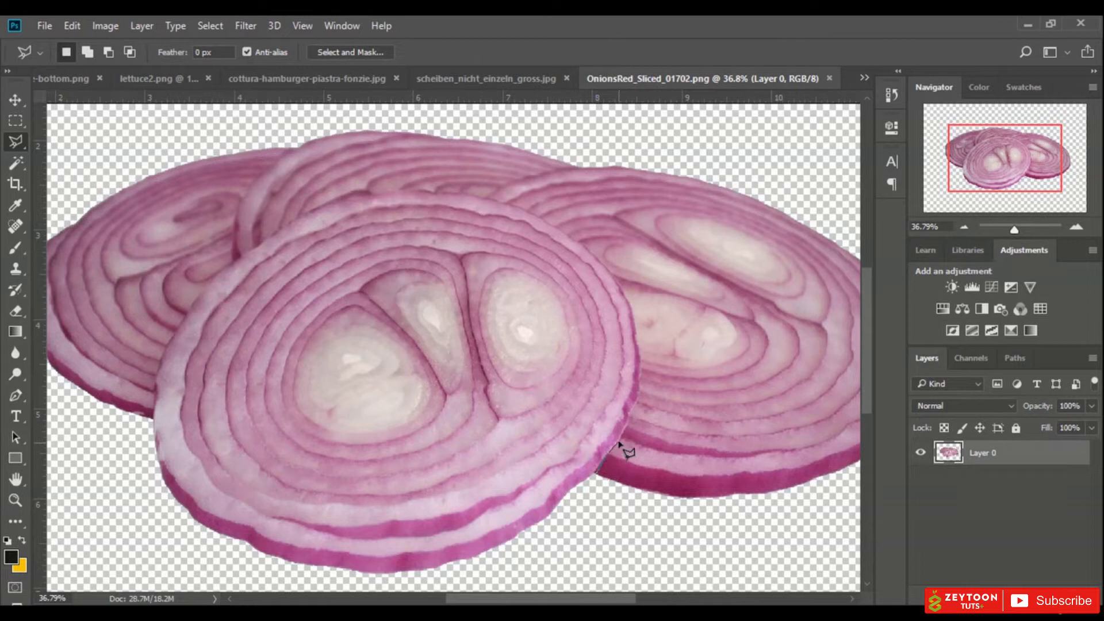
click(638, 368)
click(633, 313)
click(619, 288)
click(604, 271)
click(574, 240)
click(540, 221)
click(486, 205)
click(439, 192)
click(398, 191)
click(331, 201)
click(295, 221)
click(262, 246)
click(230, 265)
click(211, 286)
click(155, 386)
click(143, 454)
click(197, 548)
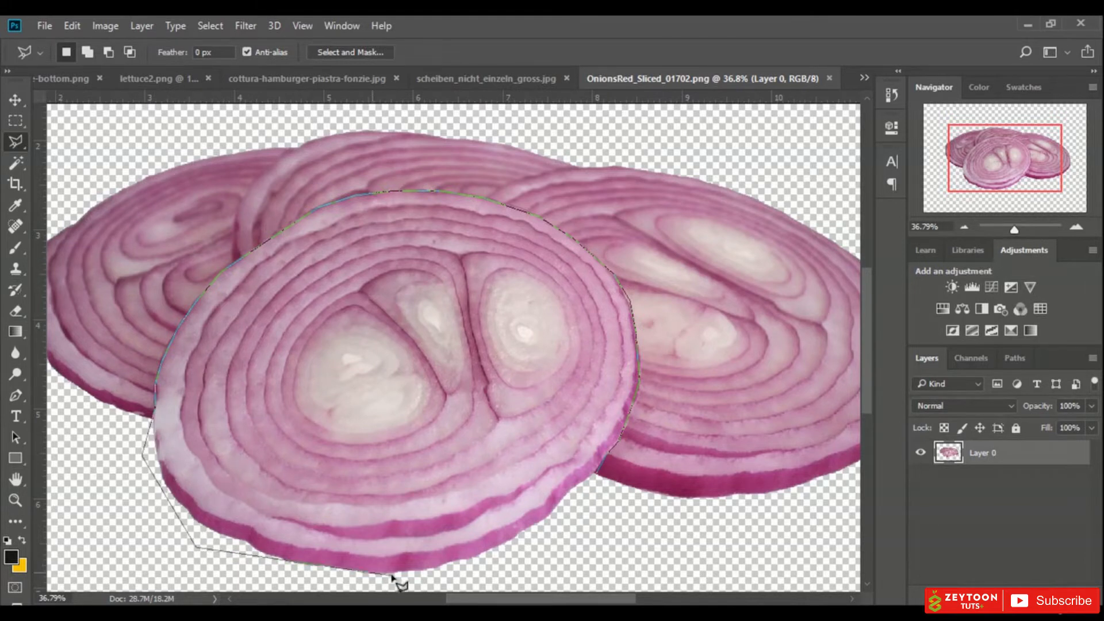
click(382, 582)
click(564, 558)
click(599, 472)
Copy the selected onion slice to a new layer and close the scheiben_nicht_einzeln_gross.jpg cheese document
right_click(377, 337)
click(475, 399)
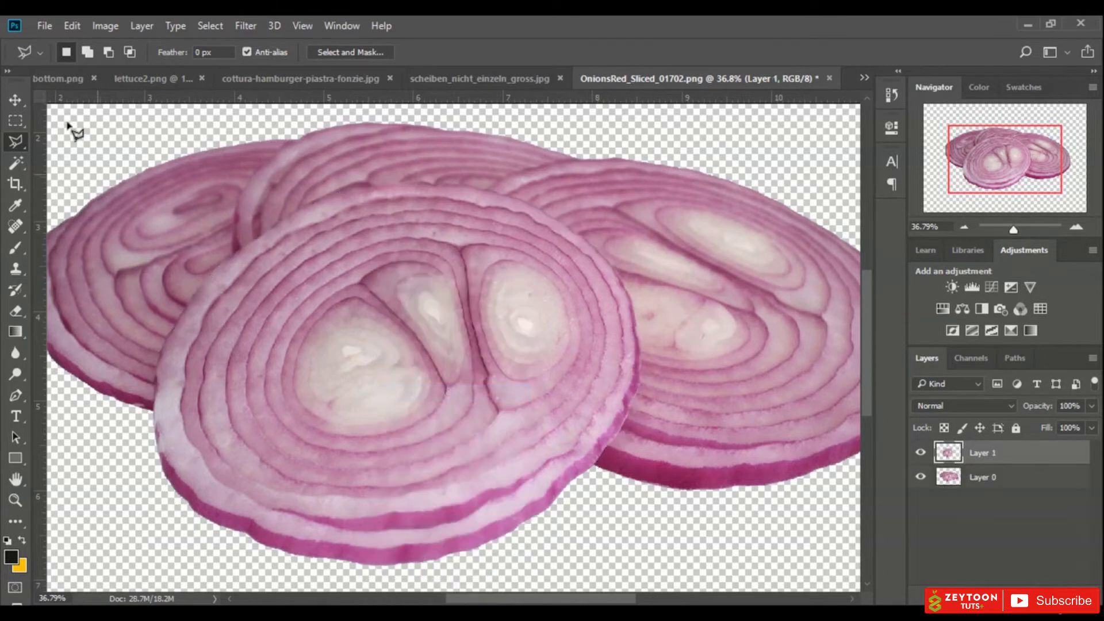
click(21, 100)
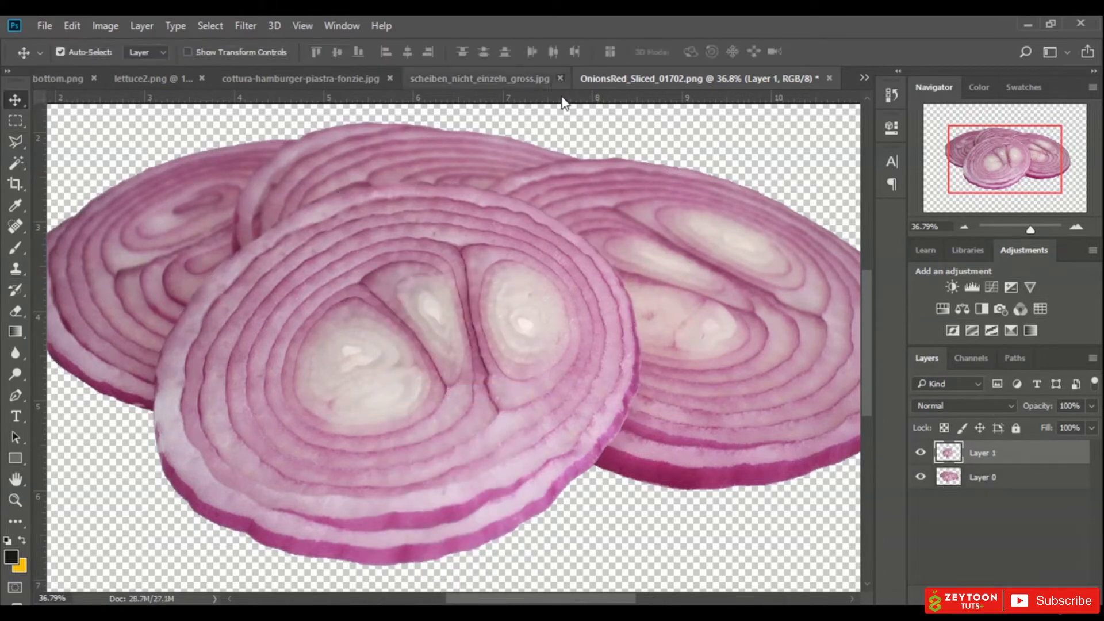
click(561, 79)
click(578, 256)
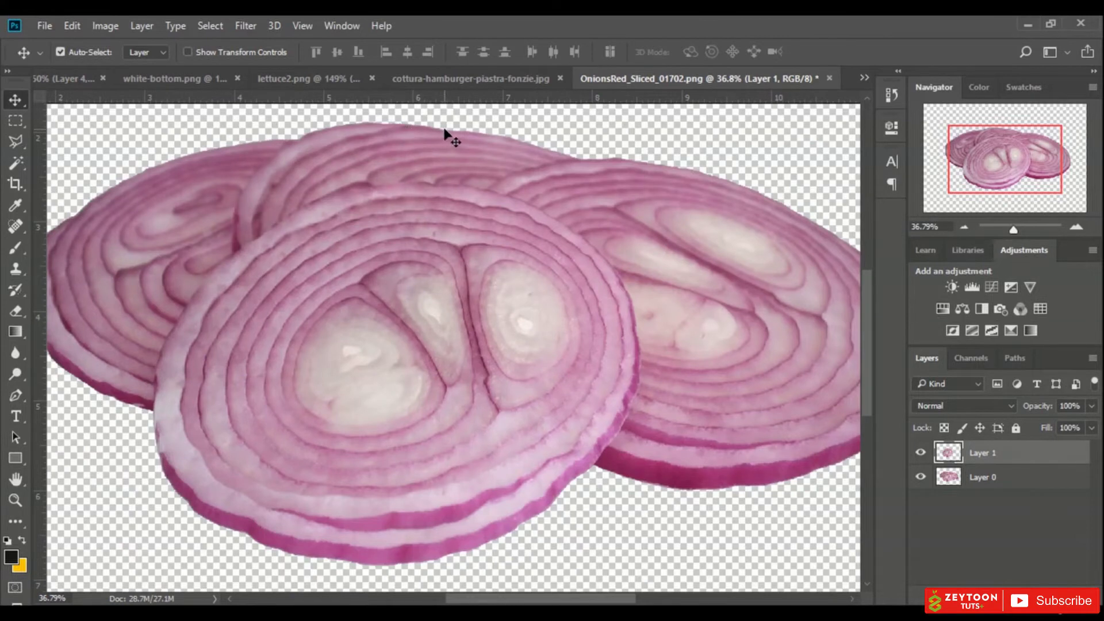
Bring the cut-out onion slice layer into the 22.png burger composition
click(471, 79)
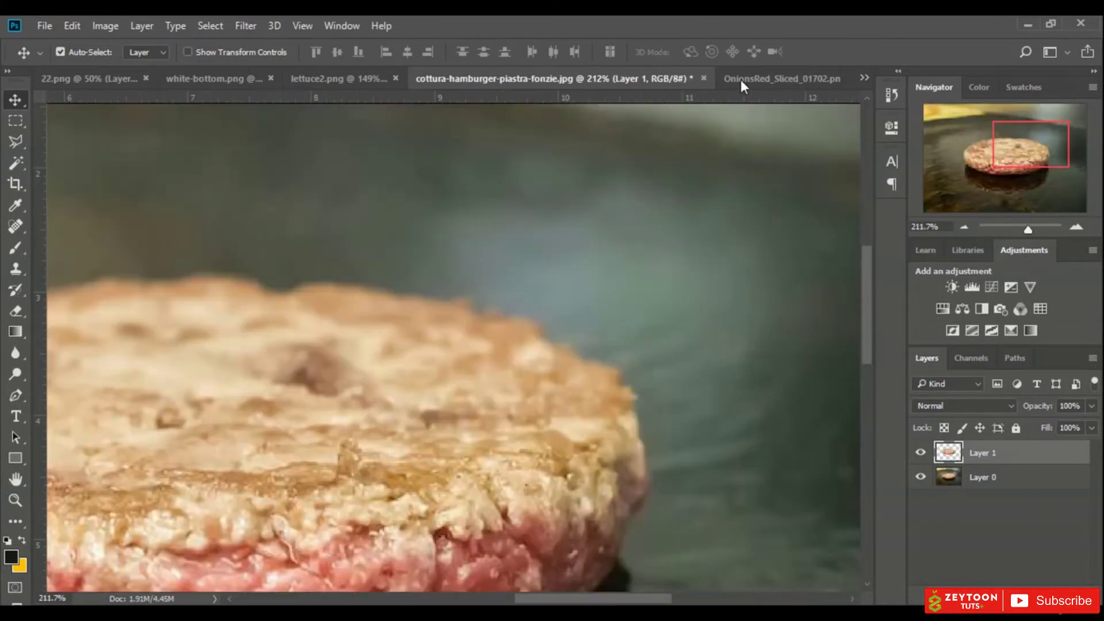
click(753, 81)
drag(454, 233, 464, 329)
drag(539, 298, 499, 368)
Scale the onion slice to 16.56% width and 16.93% height and place it above the patty
click(268, 53)
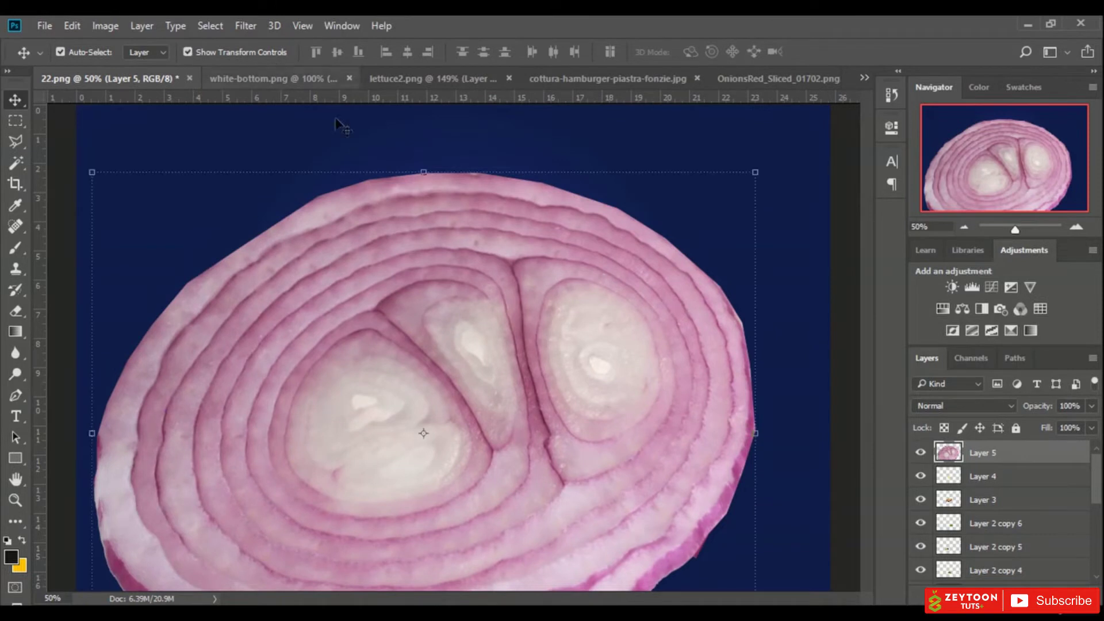
drag(757, 167, 449, 406)
drag(341, 487, 447, 349)
drag(541, 266, 463, 314)
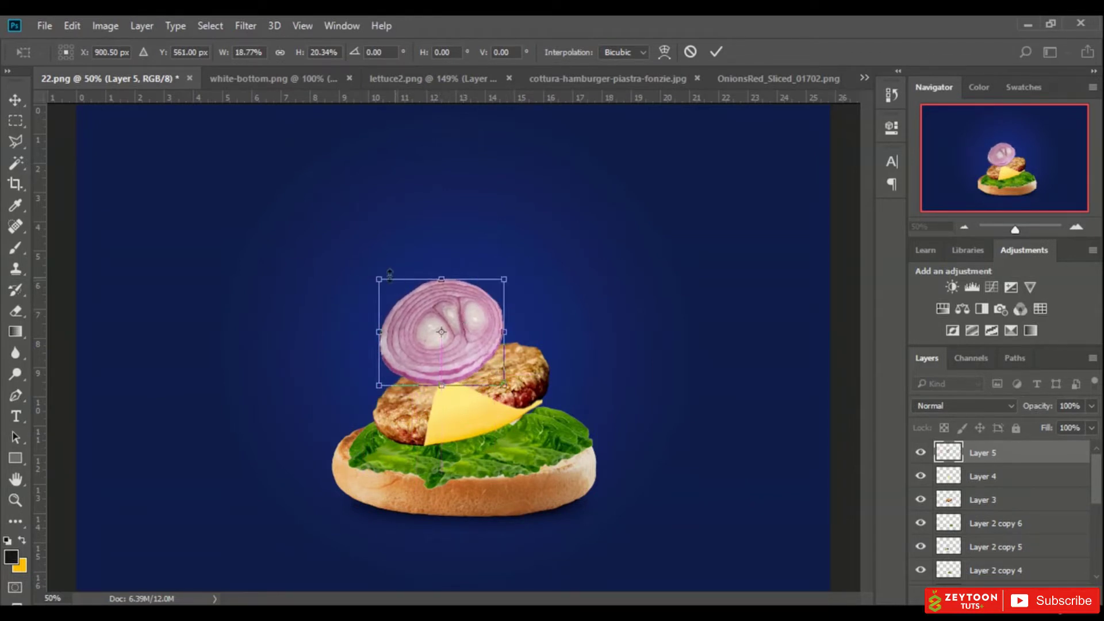
drag(391, 283, 465, 312)
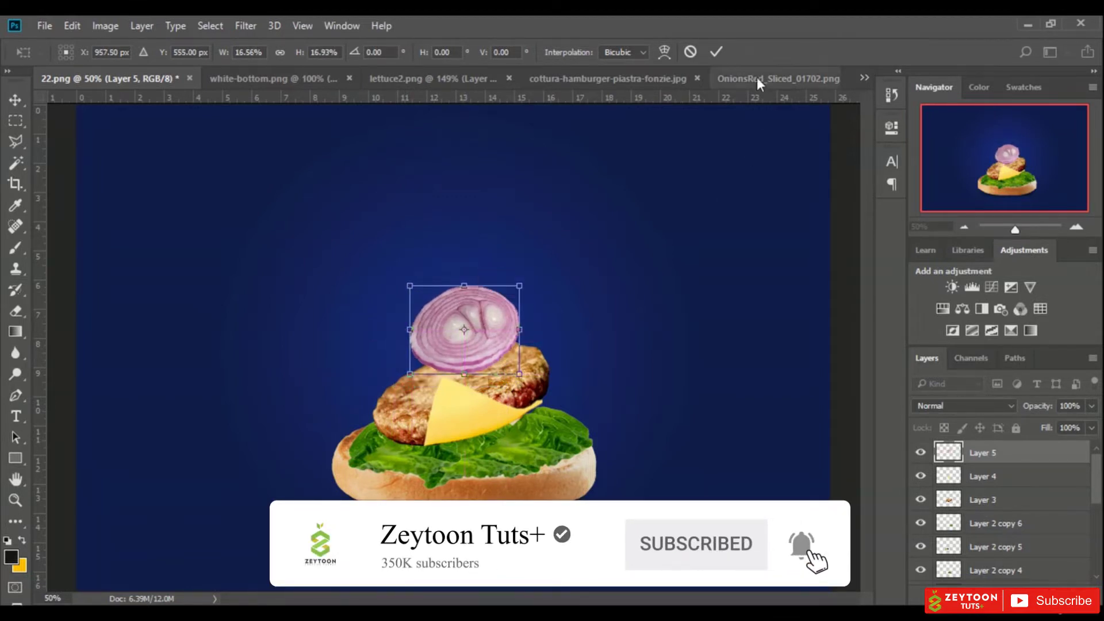
click(716, 52)
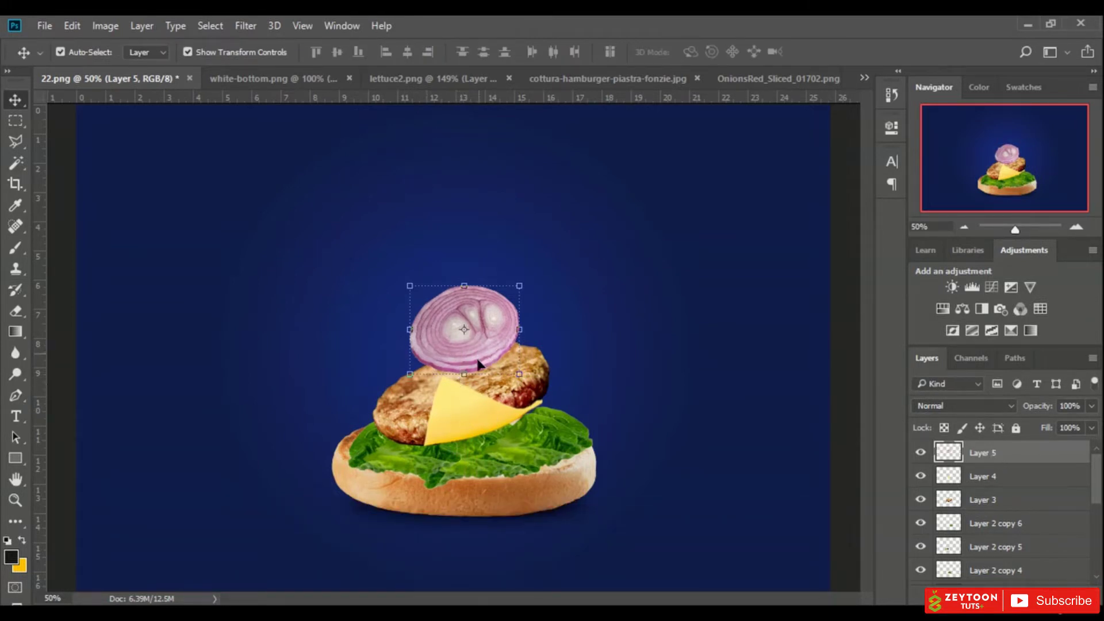
Place the onion layer beneath the cheese layer, lower the slice onto the patty, and hide the transform controls
drag(1038, 459, 1028, 488)
drag(469, 341, 529, 348)
click(235, 52)
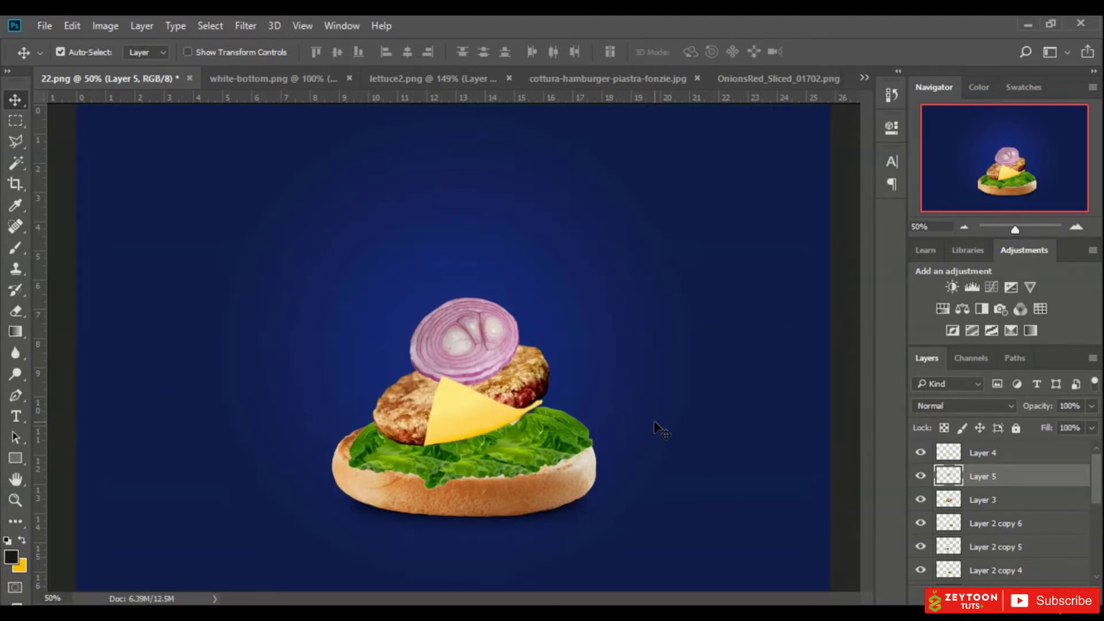
Bring the cut-out leaf layer from lettuce2.png into the 22.png composition on top of the onion slice
click(269, 78)
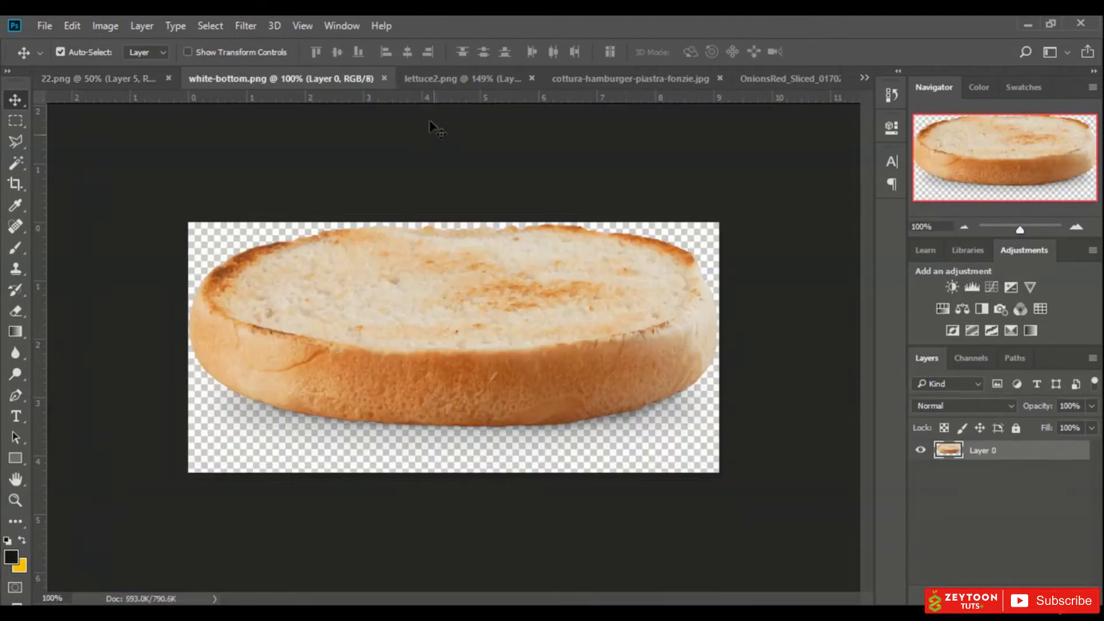
click(447, 78)
click(437, 333)
click(559, 310)
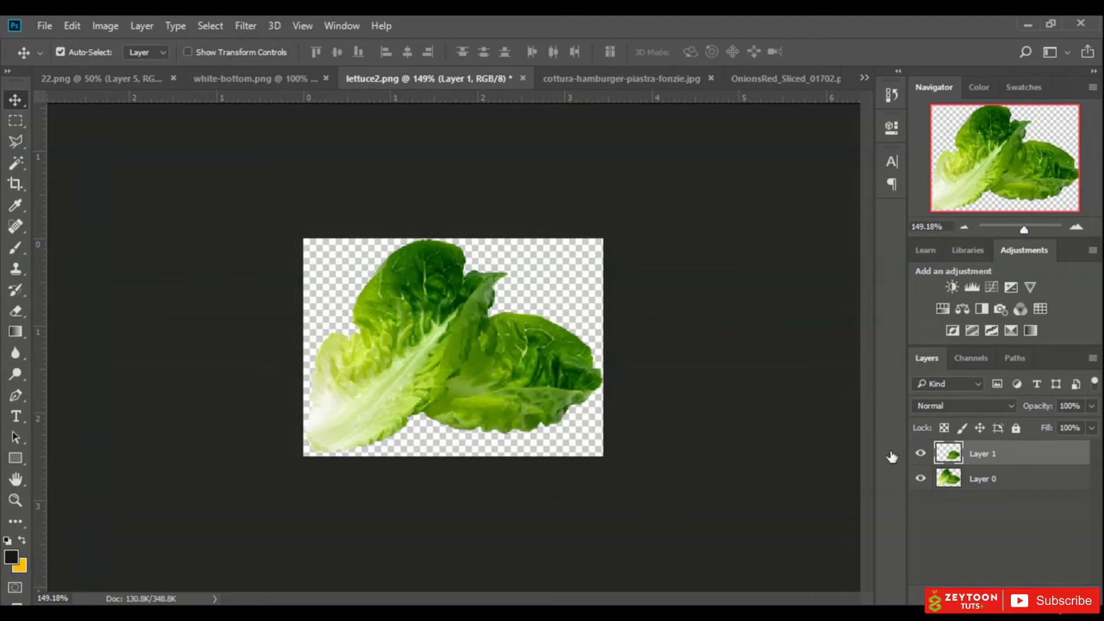
drag(560, 365, 158, 107)
drag(132, 80, 543, 357)
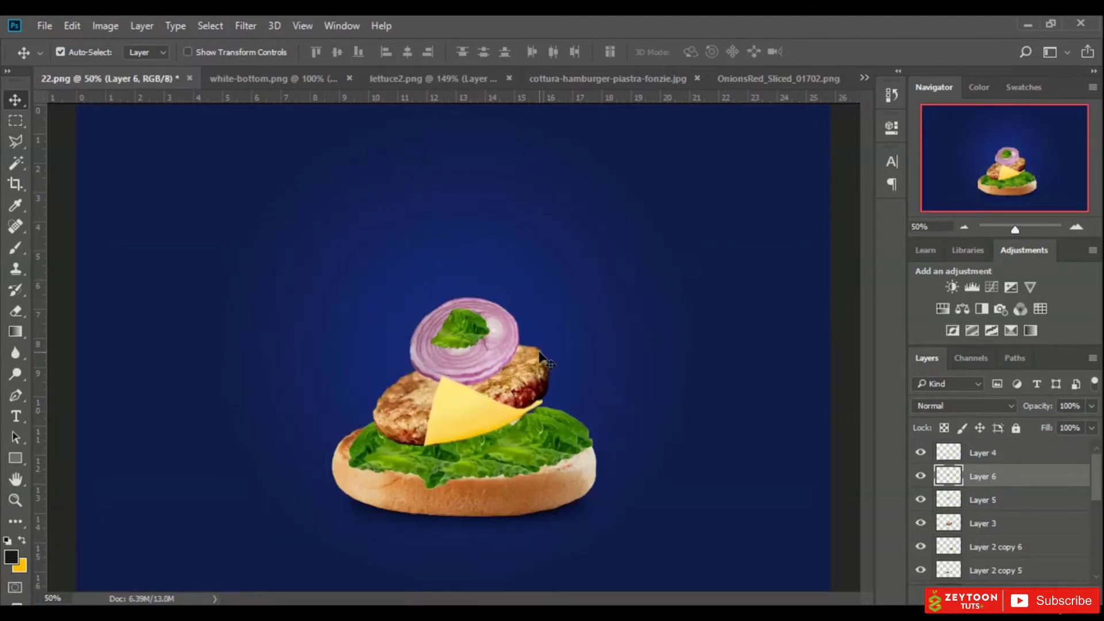
Rotate the leaf to -172.97° and move it over the outer left edge of the onion slice
key(ctrl+t)
drag(503, 316, 447, 370)
drag(471, 329, 437, 340)
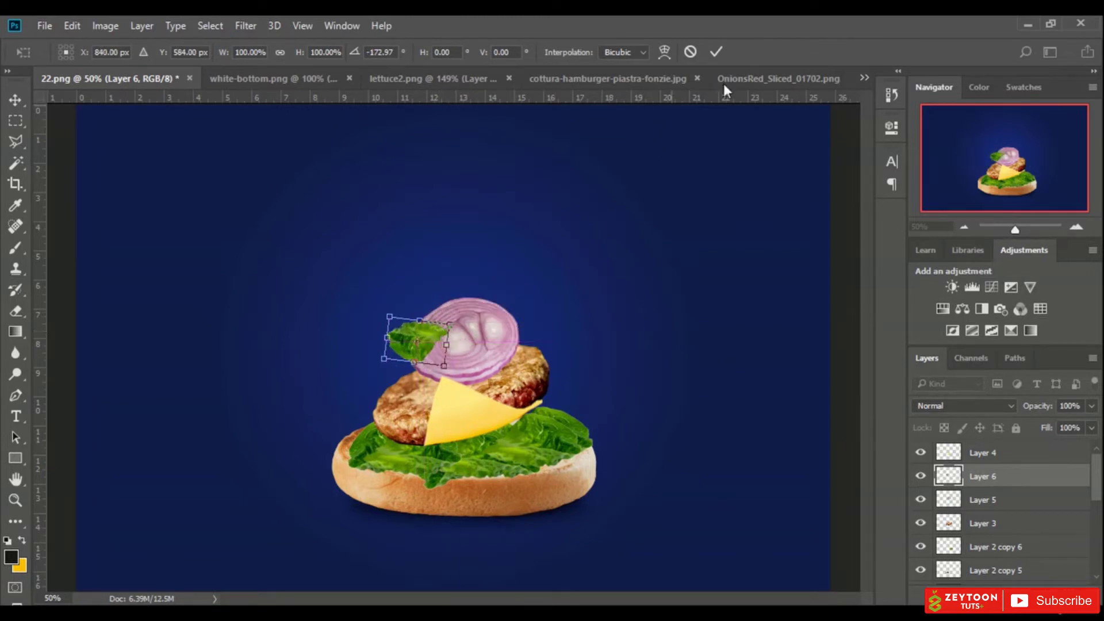
click(716, 52)
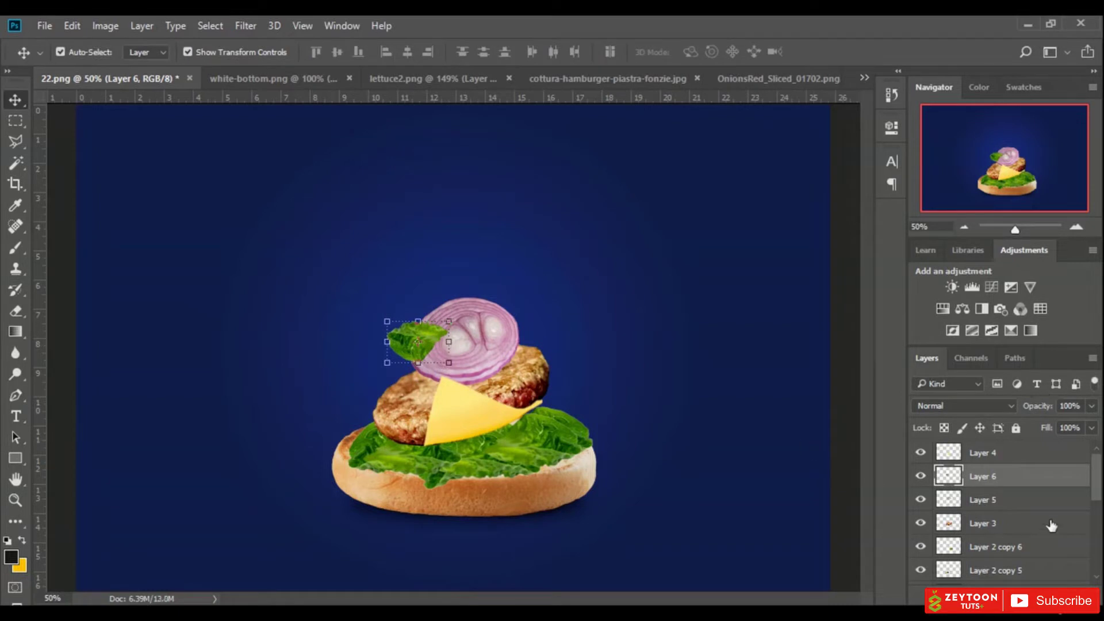
Duplicate the leaf layer, rotate the copy by -44.97°, and place it slightly below and right of the first leaf
drag(1041, 478, 1071, 598)
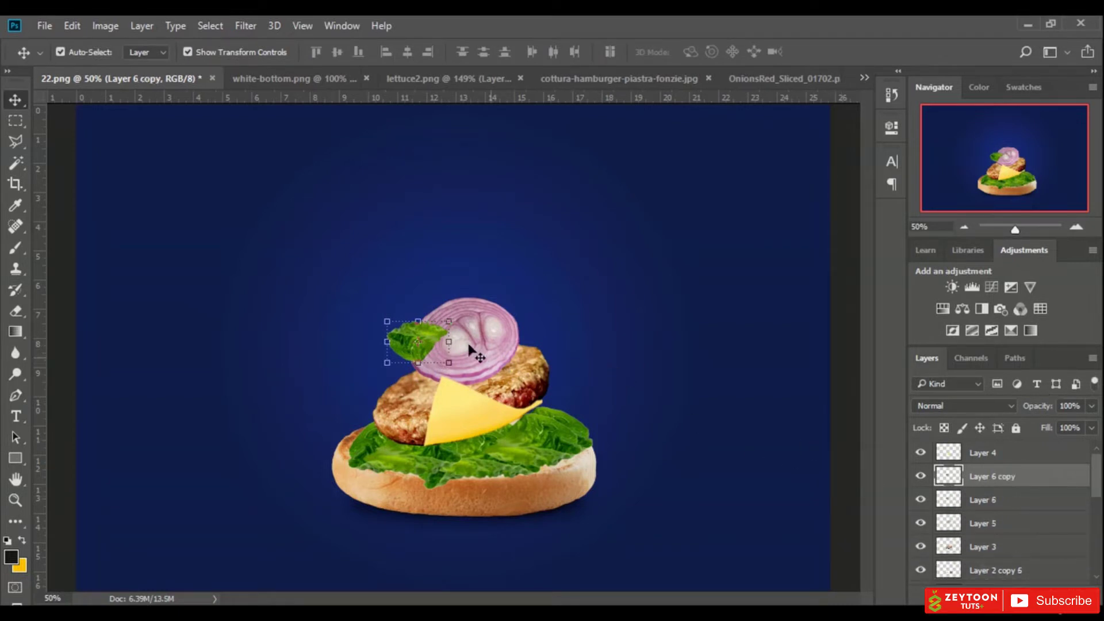
mouse_move(431, 337)
mouse_down()
mouse_move(455, 354)
mouse_move(471, 320)
mouse_move(444, 352)
mouse_up()
key(ctrl+t)
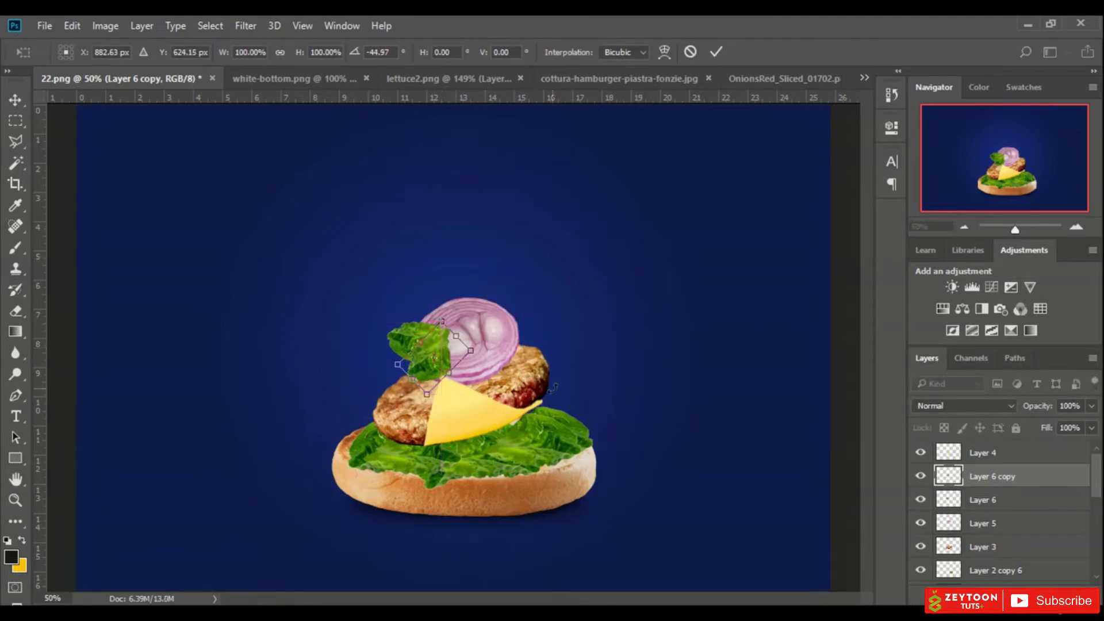
click(716, 52)
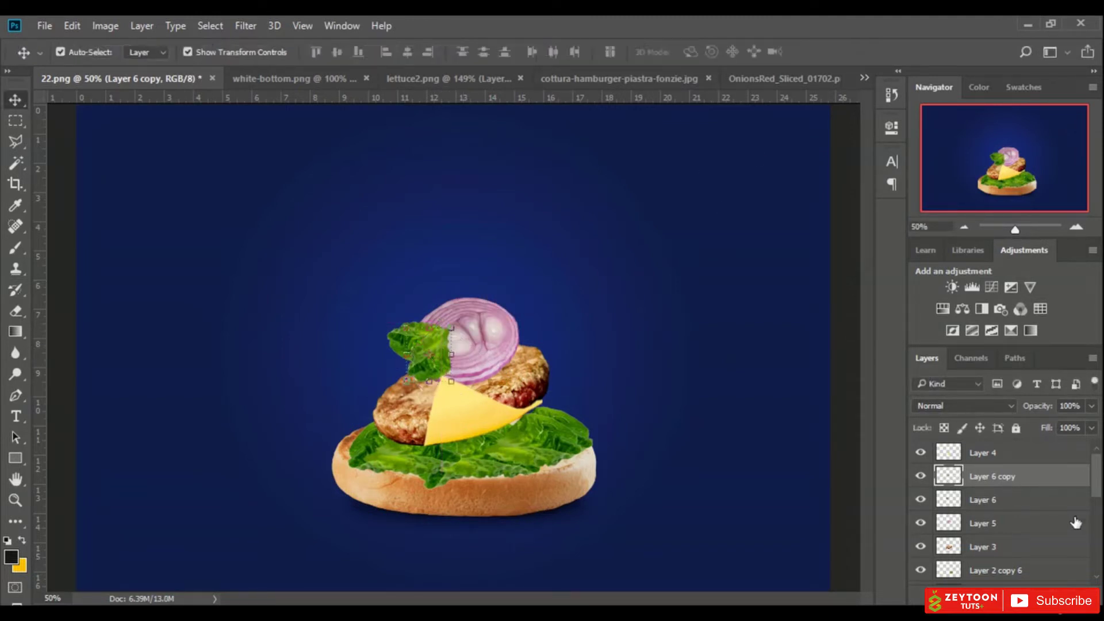
Duplicate the second leaf, scale the copy to 90.87% height, rotate it by -57.48°, and place it toward the onion's centre
key(ctrl+j)
drag(459, 372, 470, 343)
key(ctrl+t)
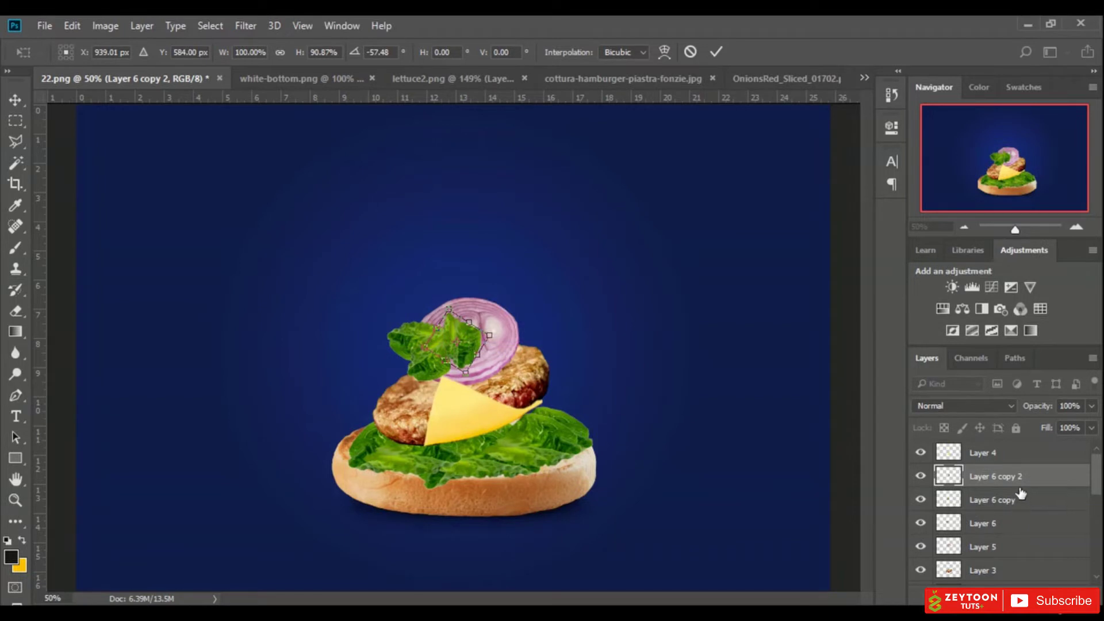
key(Return)
Duplicate the third leaf, flip it with -100% height, set 127.55% width and -51.87° rotation over the onion's upper right, and hide the transform controls
key(ctrl+j)
drag(445, 339, 499, 297)
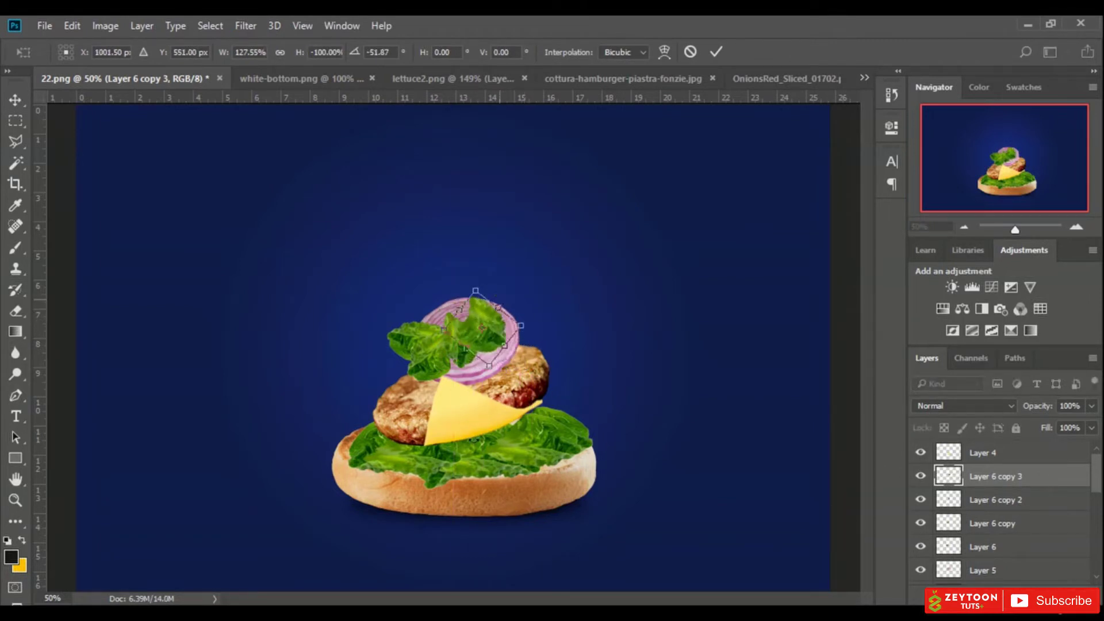
click(716, 52)
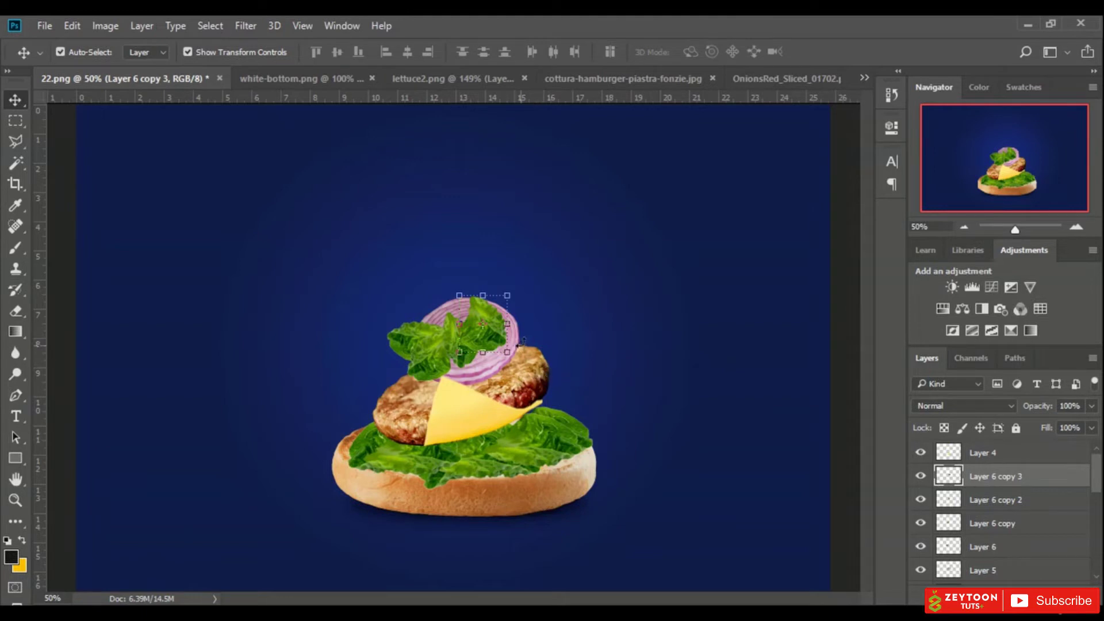
click(486, 373)
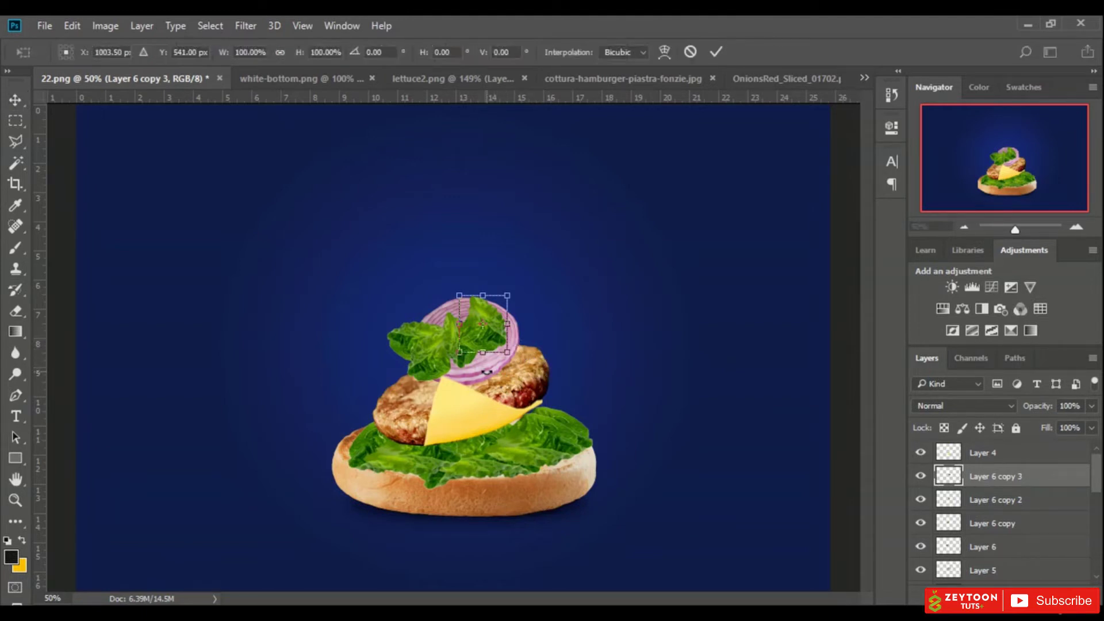
key(Return)
click(229, 58)
Add a Drop Shadow layer style to the onion slice on Layer 5
click(500, 368)
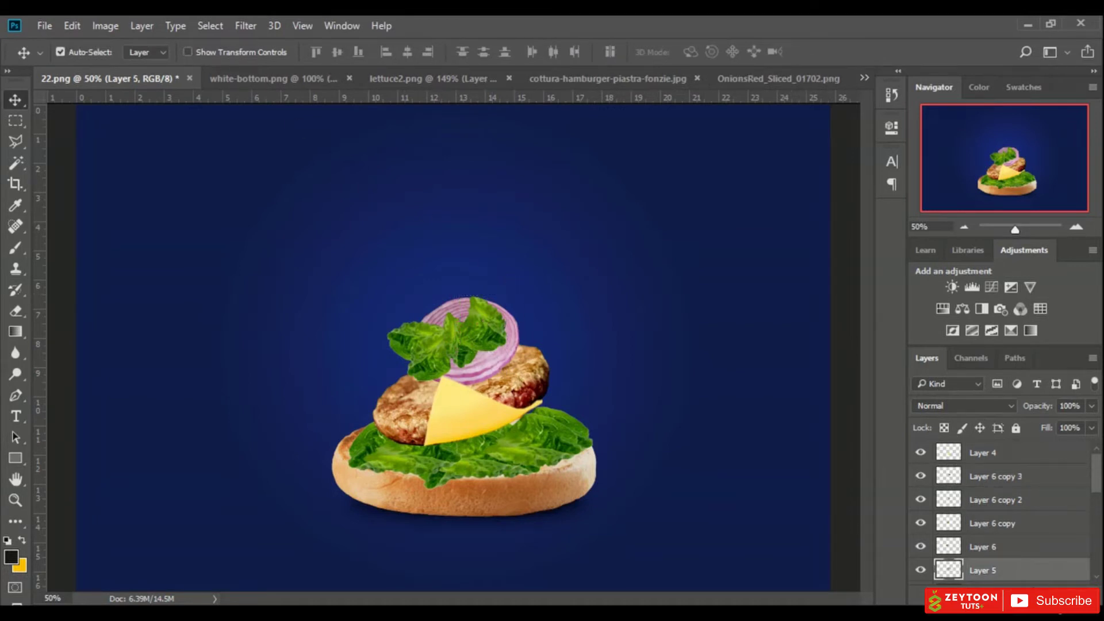
right_click(1013, 575)
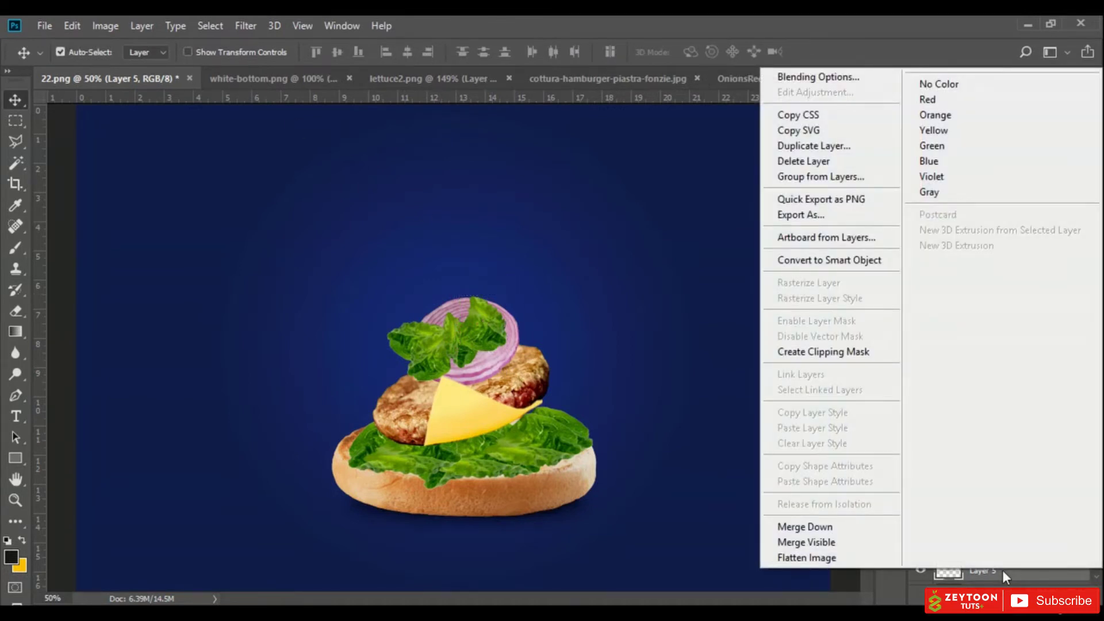
click(1003, 570)
click(922, 575)
click(922, 575)
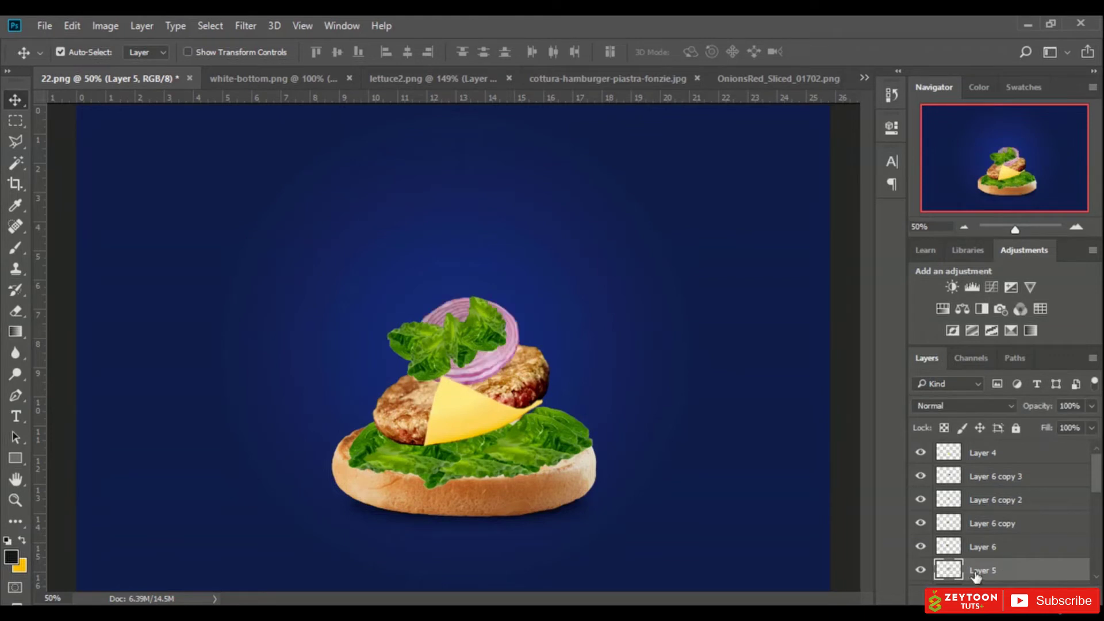
right_click(978, 572)
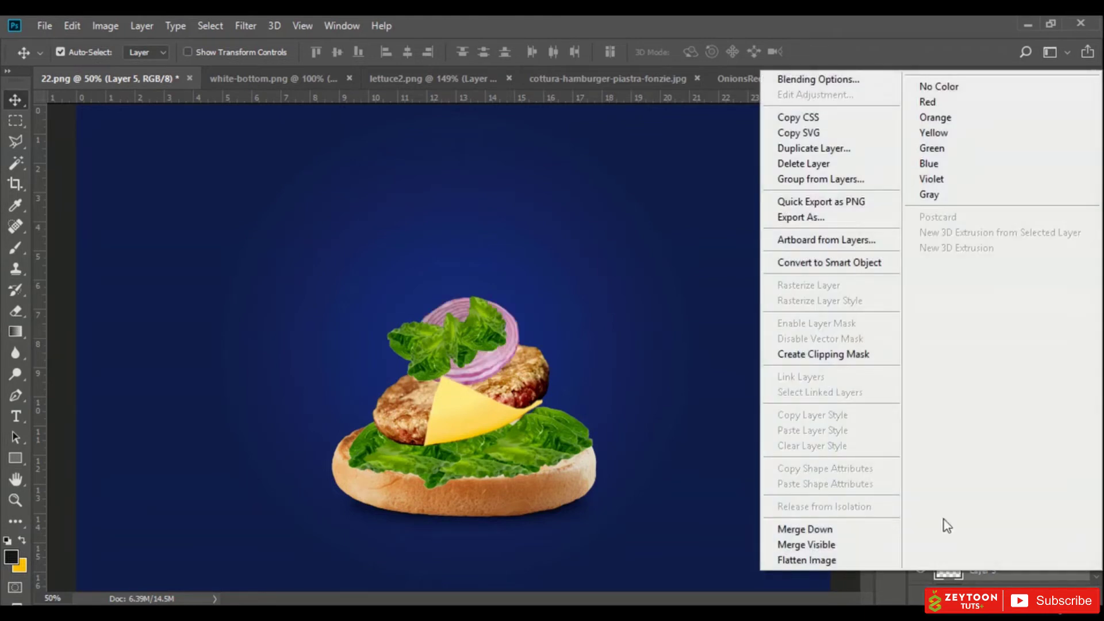
click(848, 88)
drag(506, 138, 688, 94)
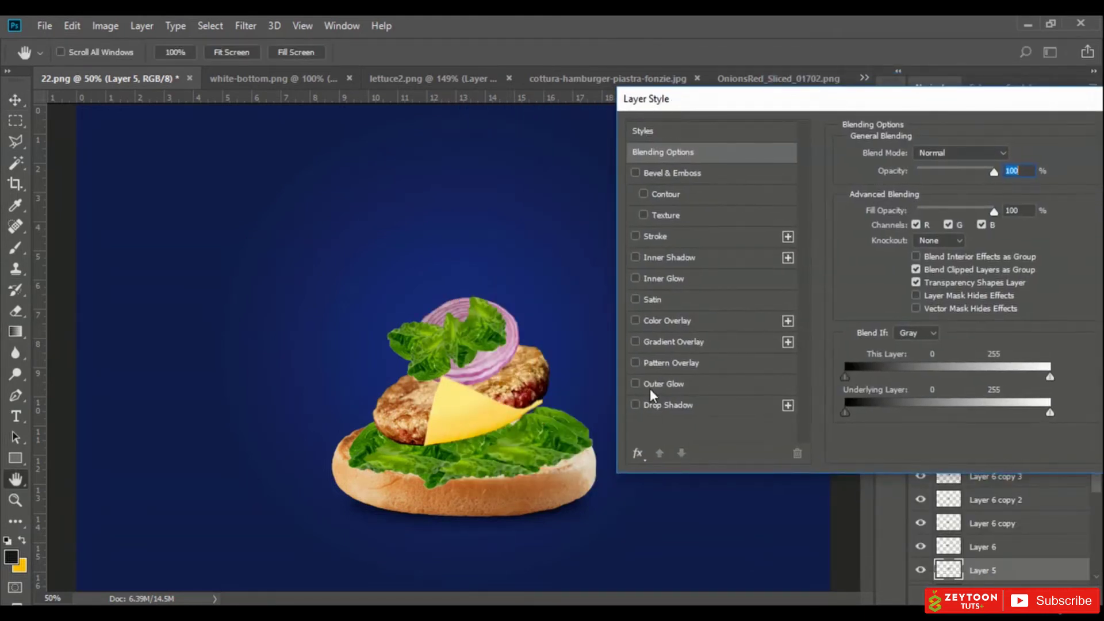
click(662, 405)
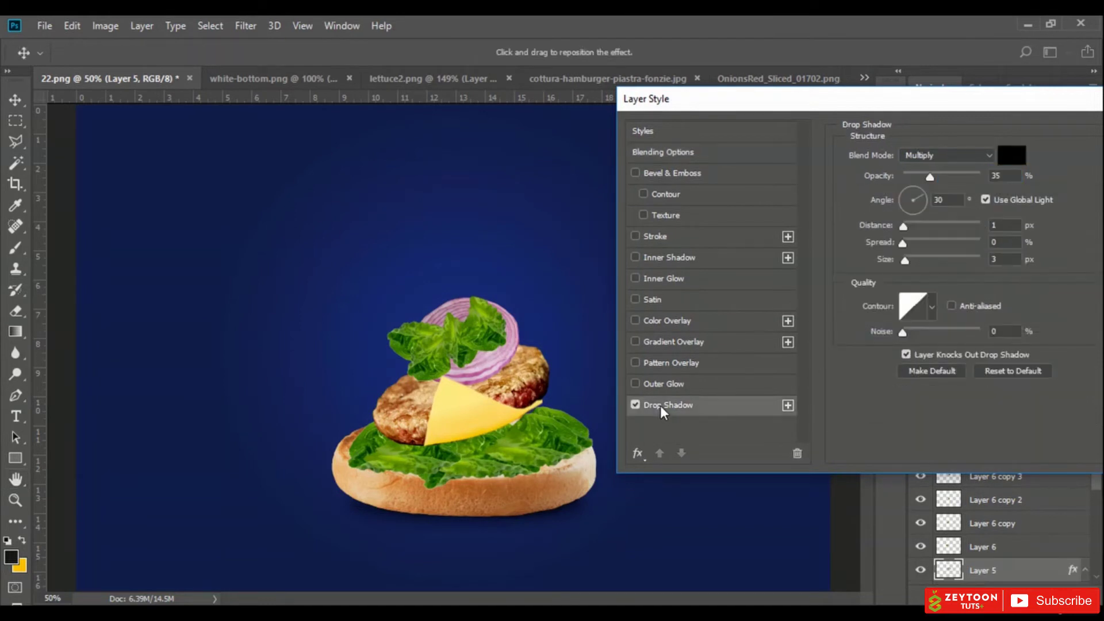
Set the onion's drop shadow to 44% opacity, 81° angle, 18 px distance, 18% spread and 29 px size
drag(932, 196, 958, 176)
drag(915, 228, 918, 229)
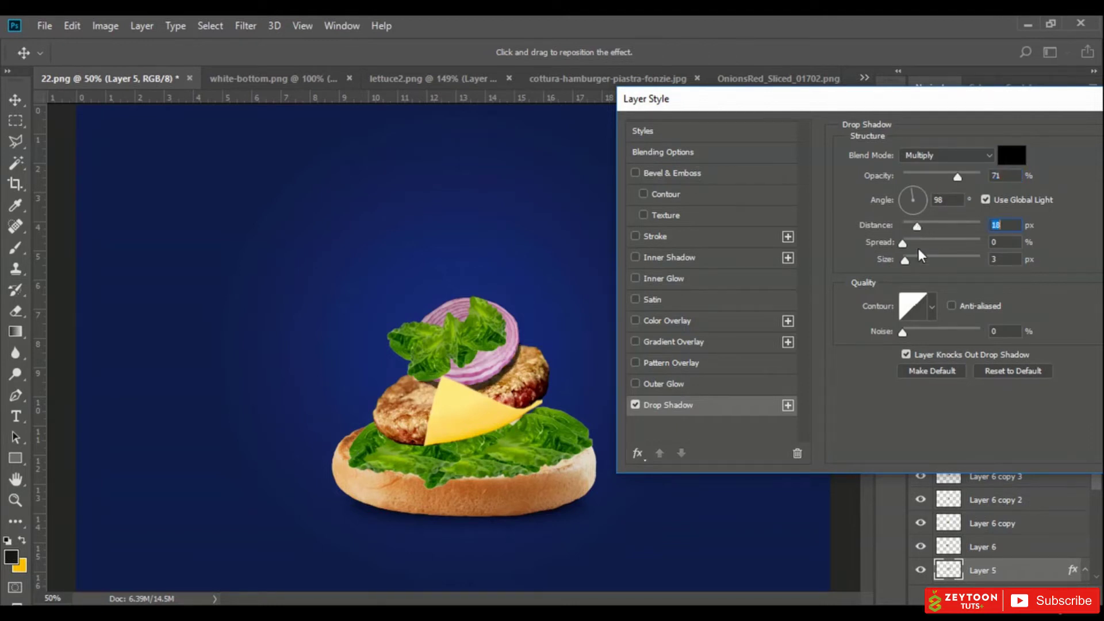
drag(916, 245, 916, 260)
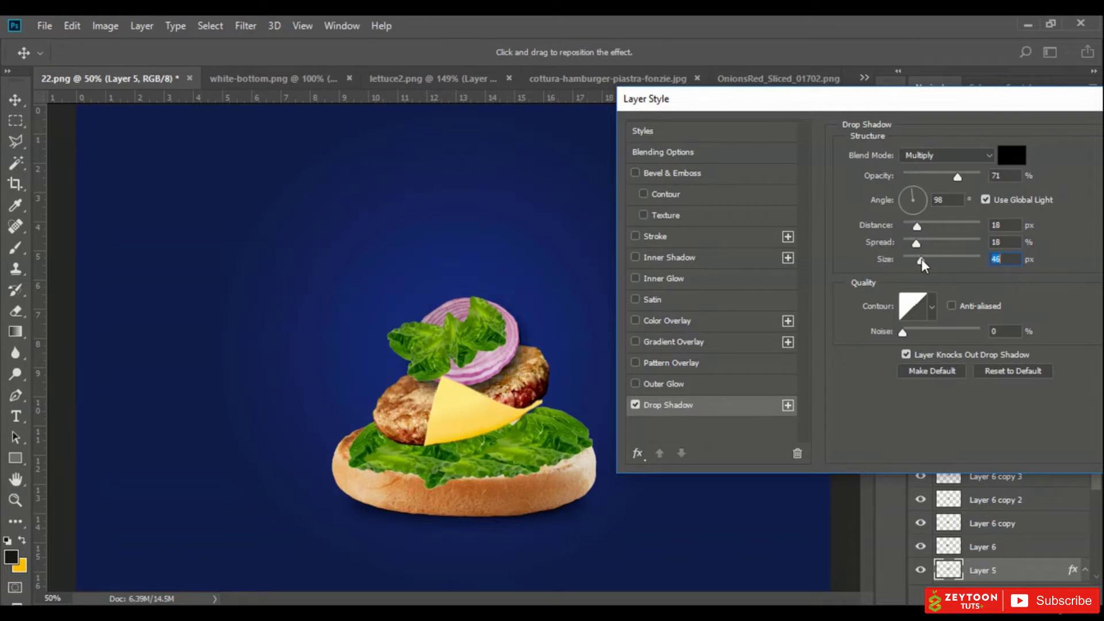
drag(918, 203, 908, 197)
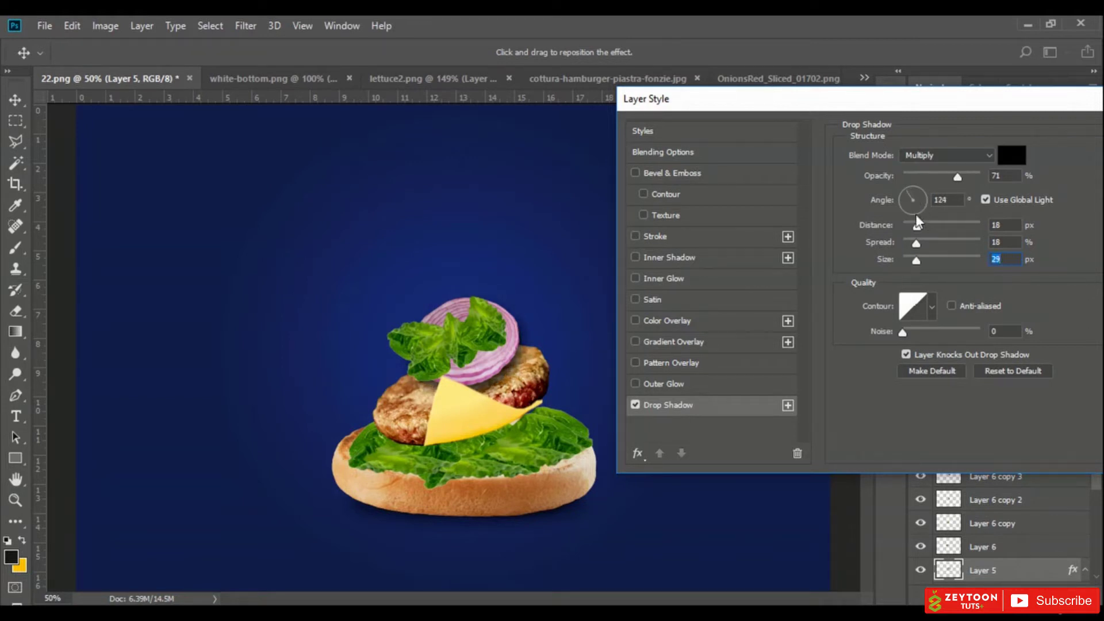
drag(915, 203, 938, 174)
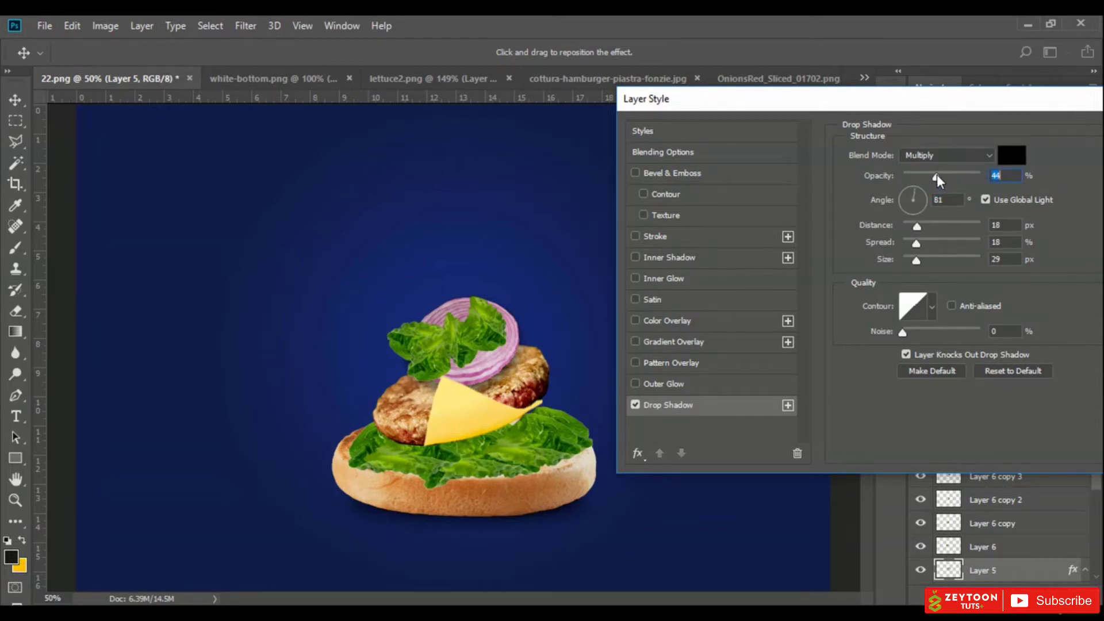
drag(1025, 108, 813, 139)
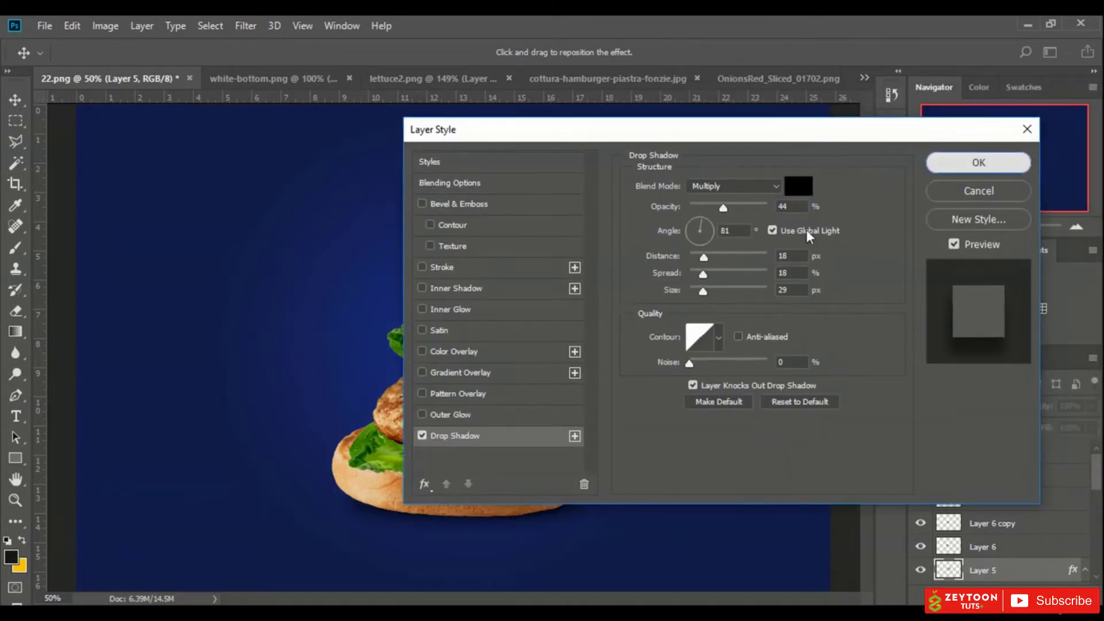
key(Return)
Open the sliced-tomatoes-tomato-plants-tagawa-gardens-denver-centennial image from the source folder in Photoshop
key(alt+Tab)
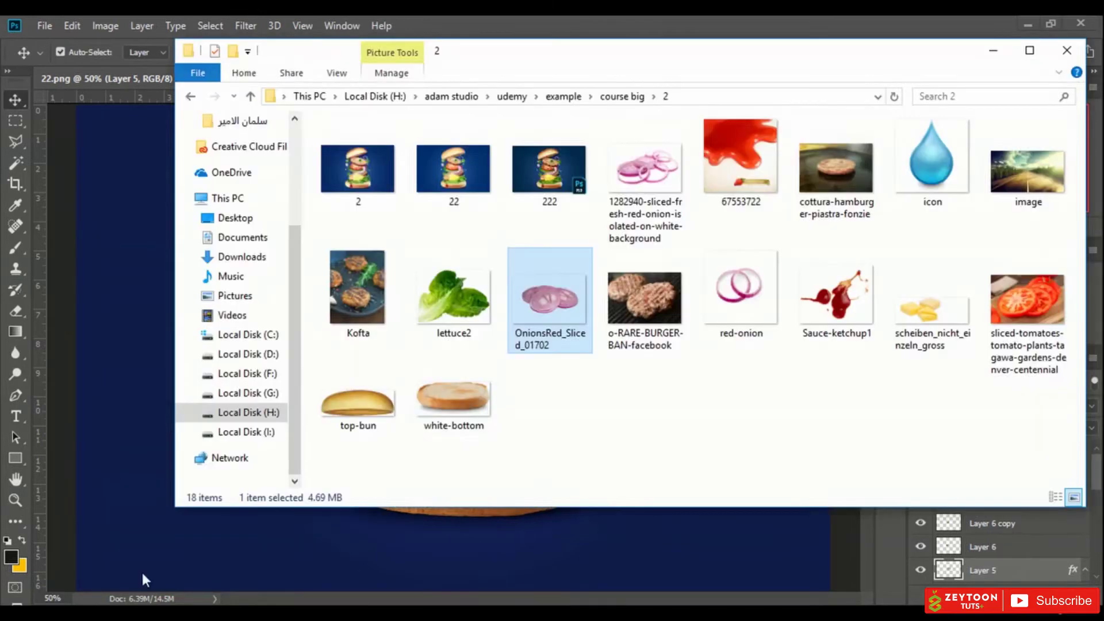
double_click(1032, 306)
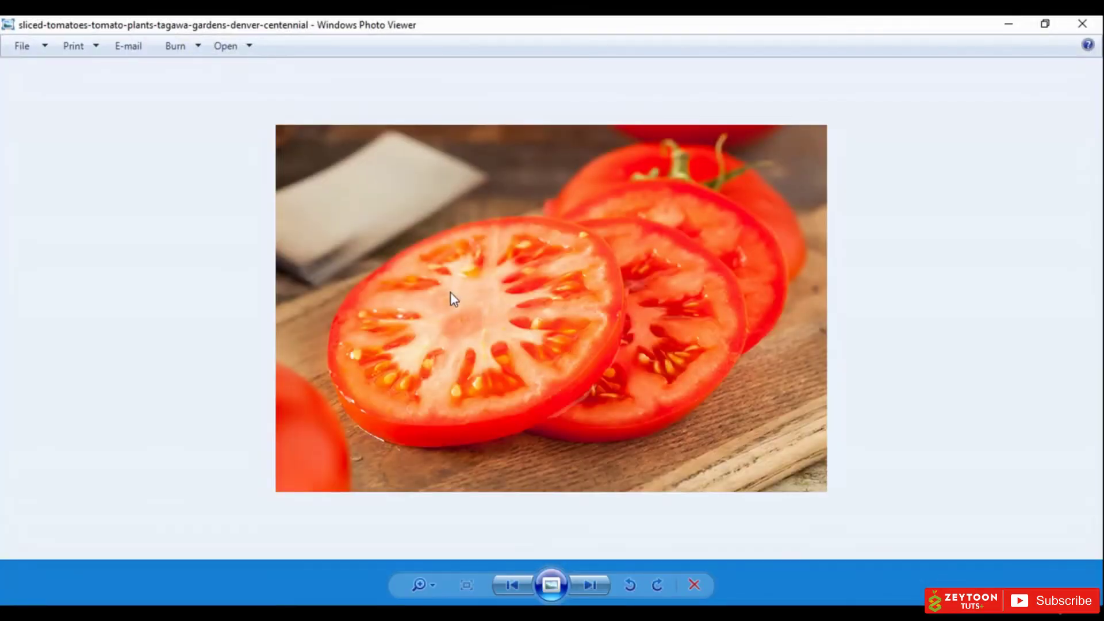
right_click(451, 294)
mouse_move(627, 302)
click(723, 391)
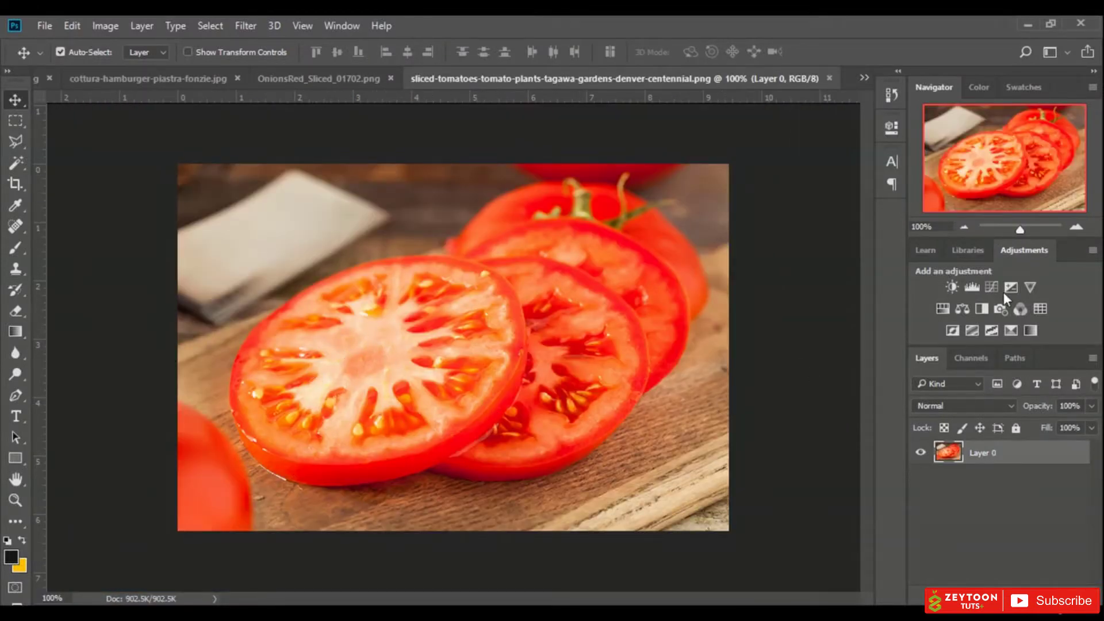
Outline the front tomato slice with the Polygonal Lasso at 0 px feather and put the selection on its own new layer
click(1030, 230)
scroll(374, 382, down, 5)
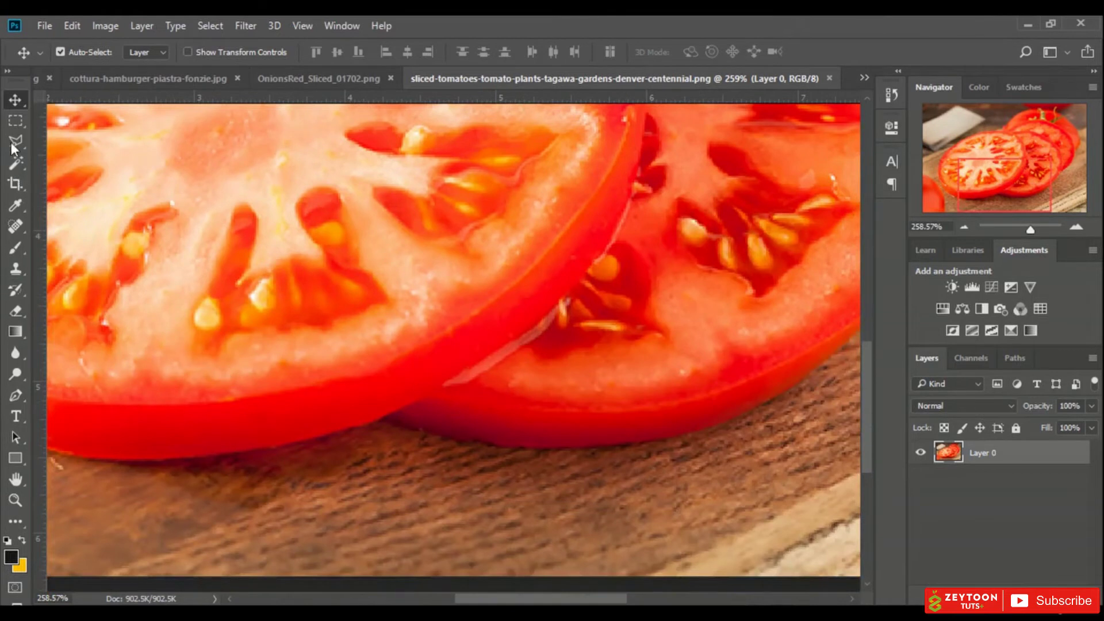
click(15, 142)
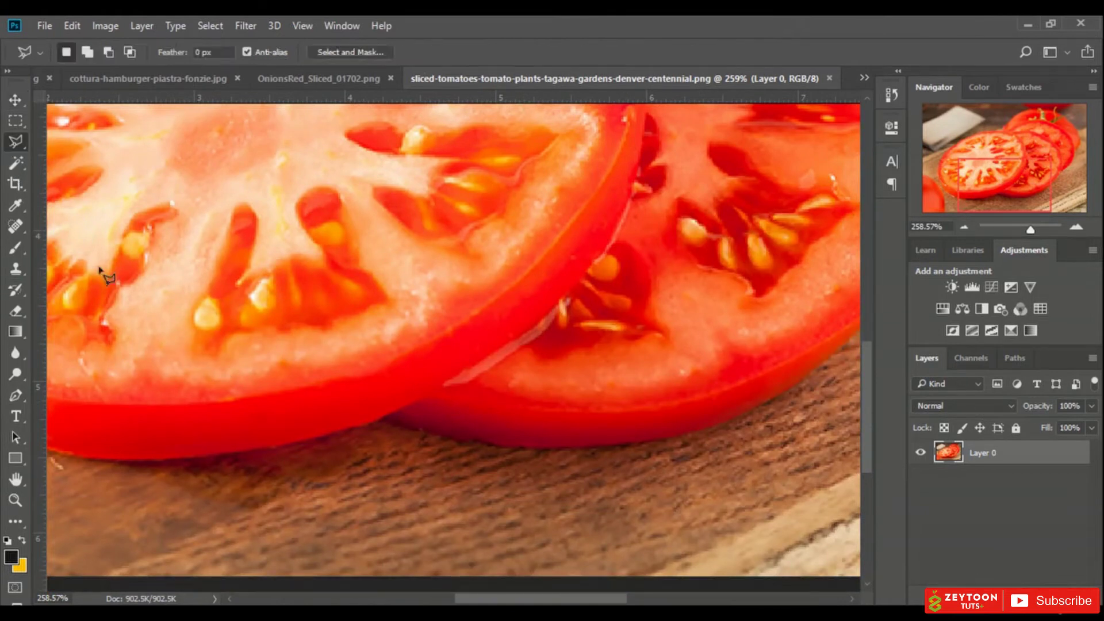
click(143, 460)
click(380, 421)
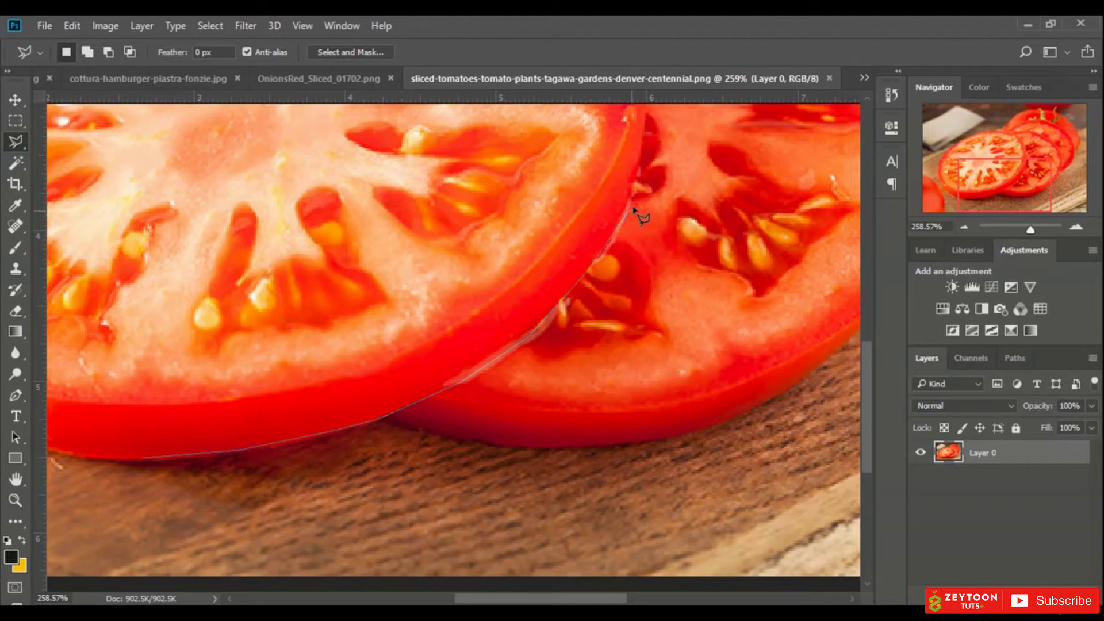
scroll(643, 217, up, 5)
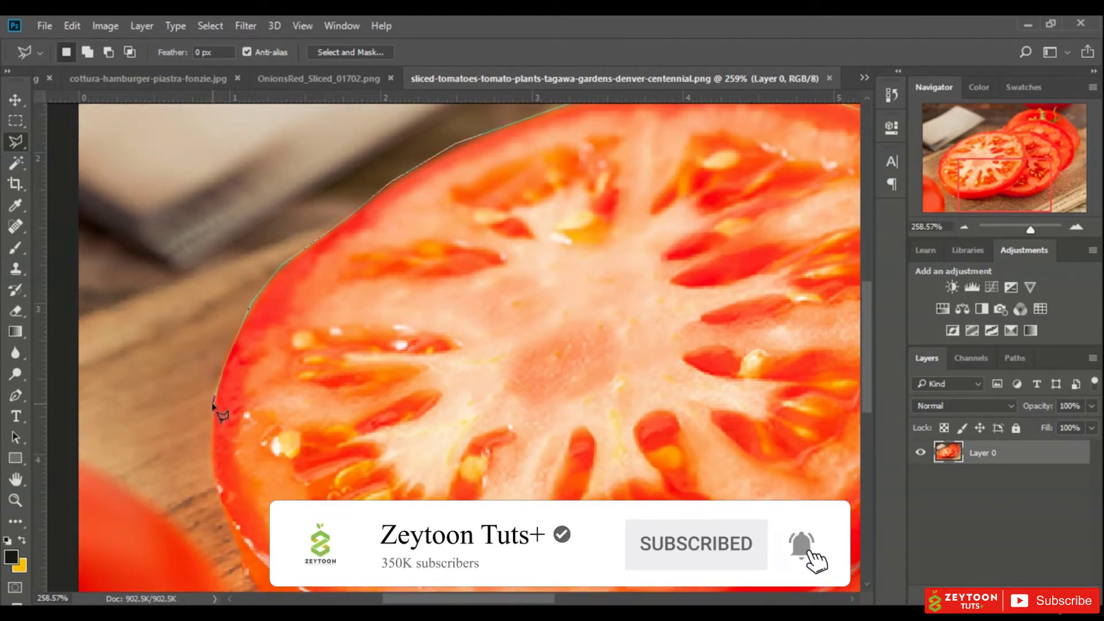
scroll(241, 414, down, 3)
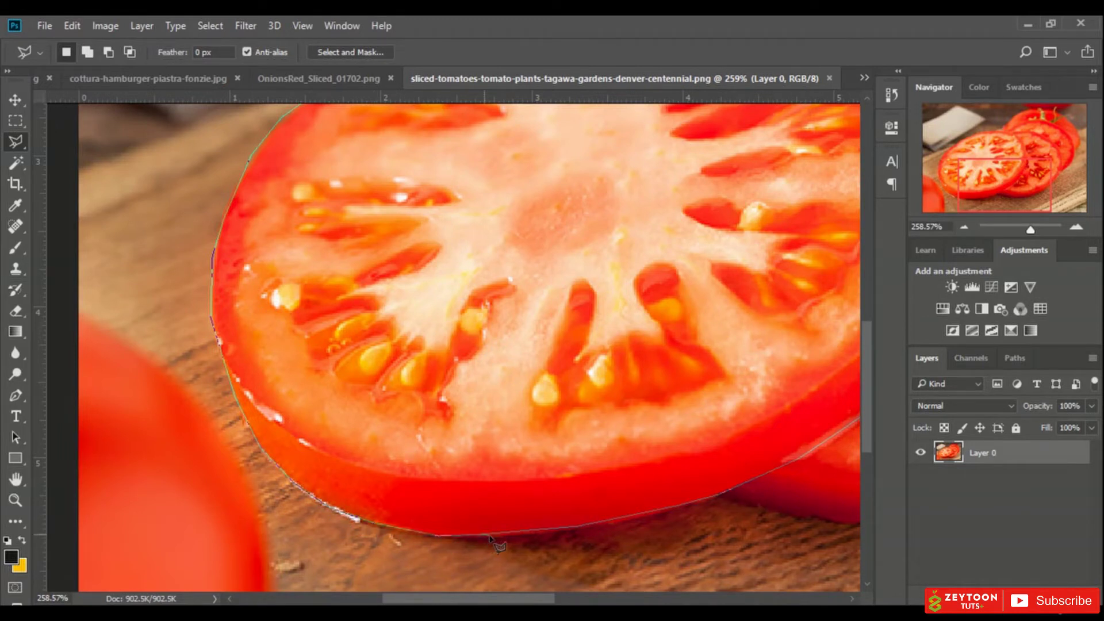
key(Return)
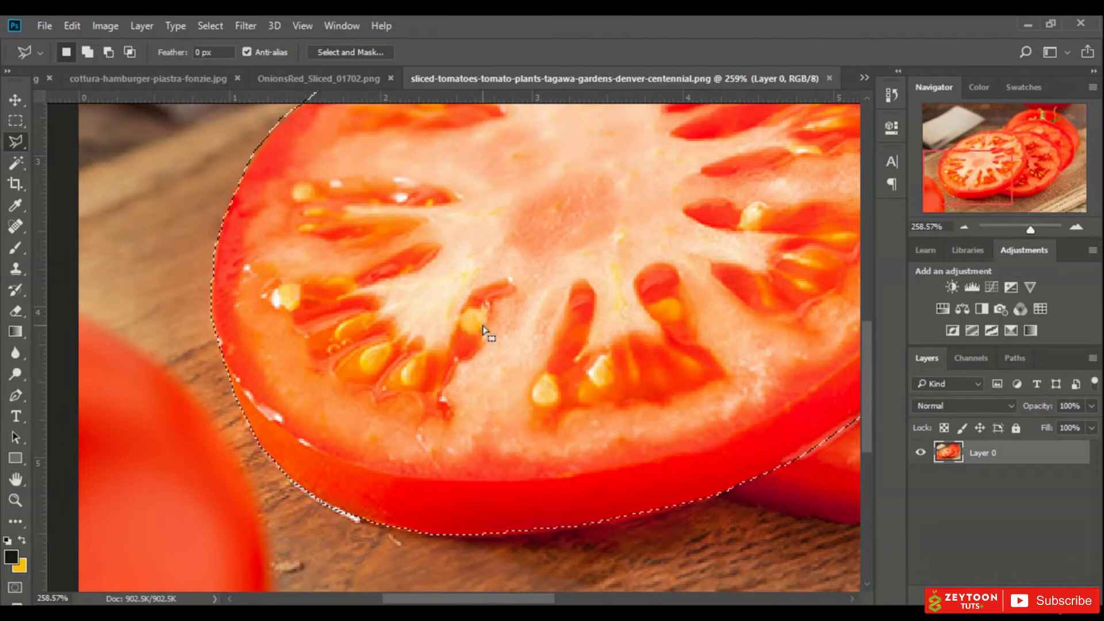
right_click(470, 324)
click(547, 391)
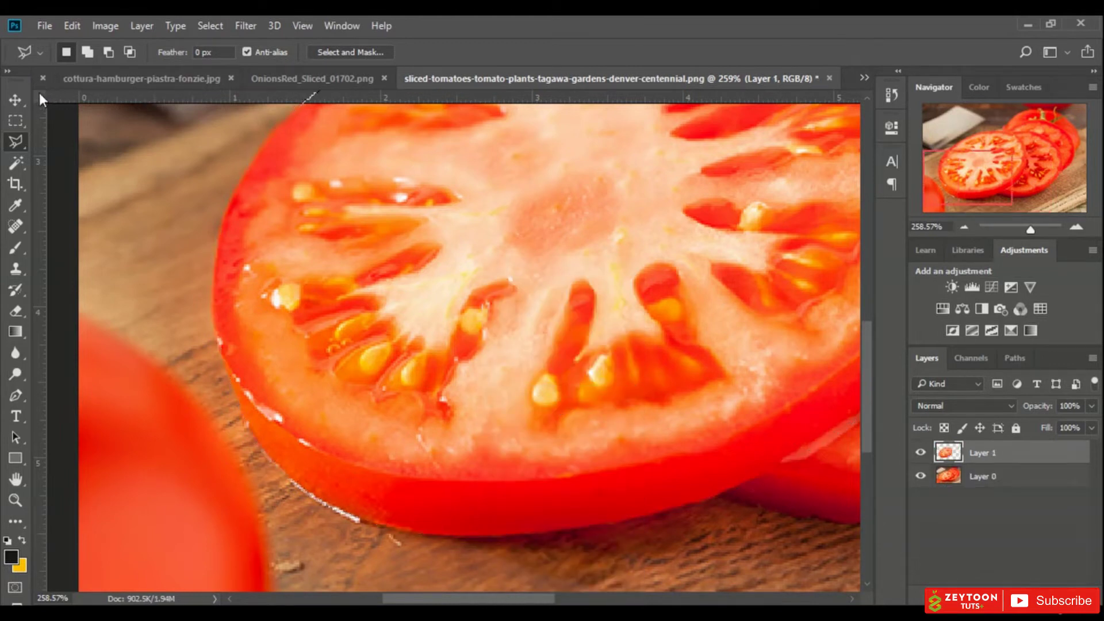
Close the OnionsRed_Sliced_01702.png document
key(v)
drag(320, 100, 432, 108)
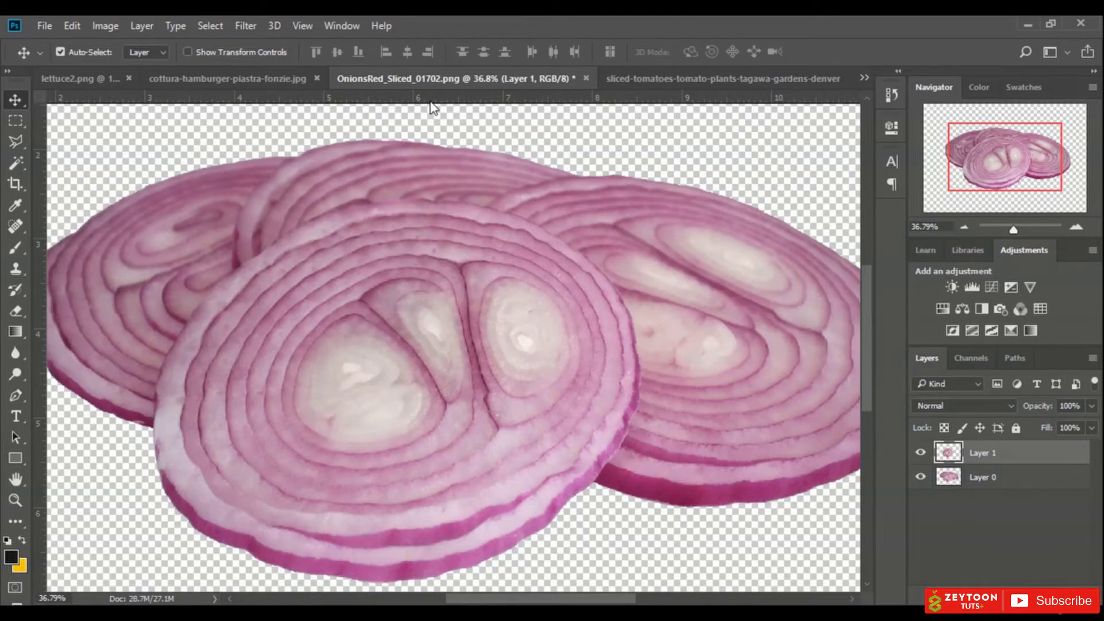
drag(432, 107, 555, 96)
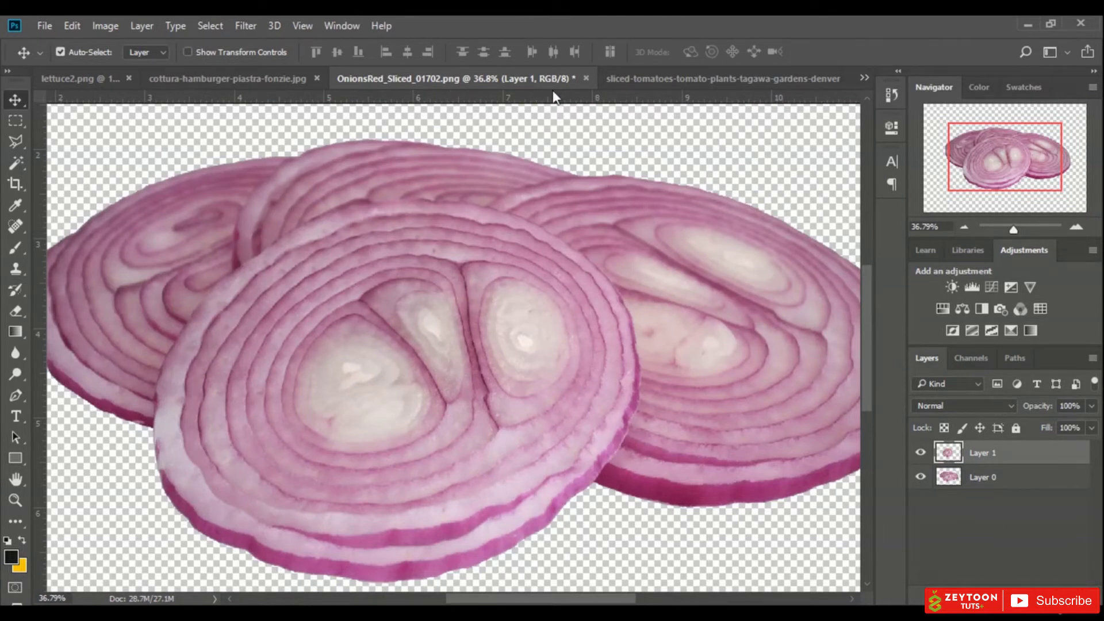
click(586, 78)
click(558, 254)
Close white-bottom.png, bring the cut-out tomato slice into the 22.png composition above the onion, and show its transform controls
drag(670, 173, 126, 79)
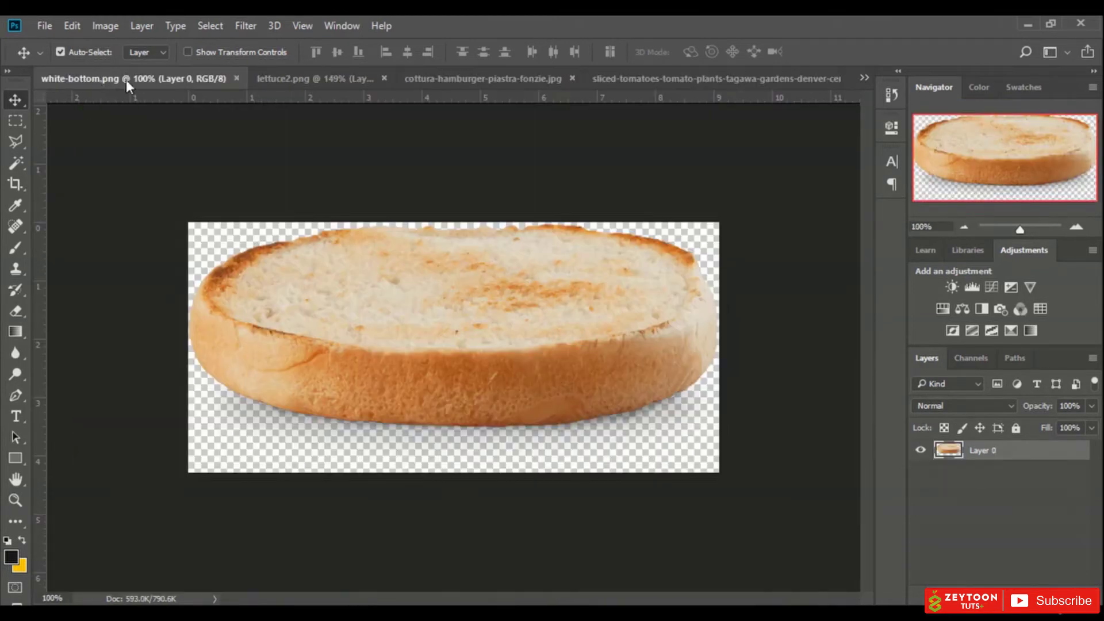
drag(234, 79, 493, 291)
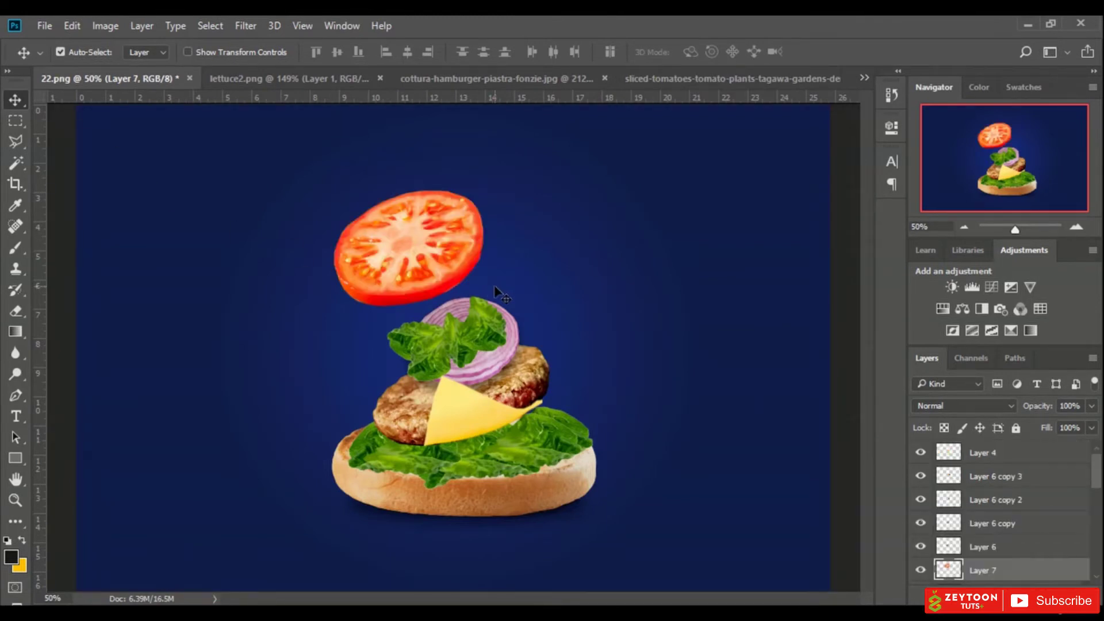
click(215, 52)
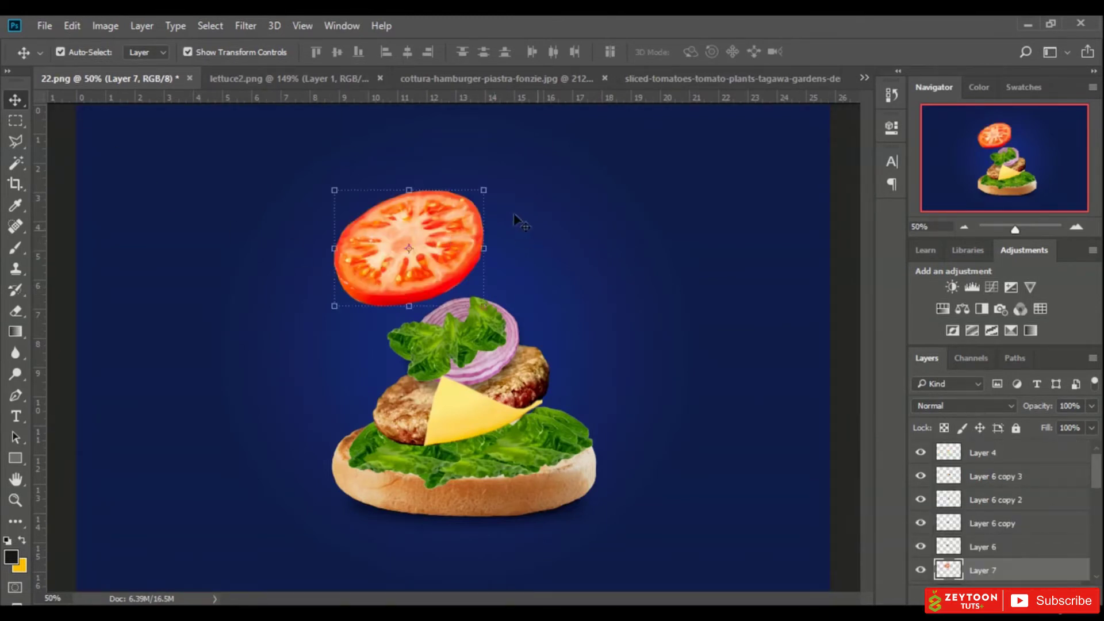
Scale the tomato slice to about 72% width and 64% height over the leaves and move its layer to the top of the stack
drag(484, 191, 454, 301)
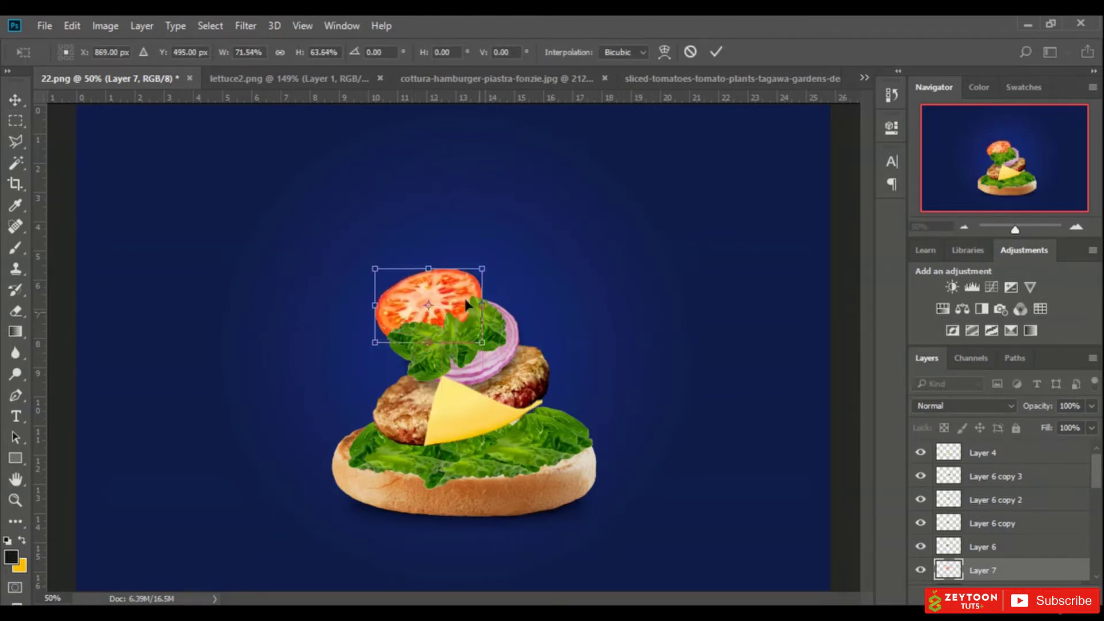
key(Return)
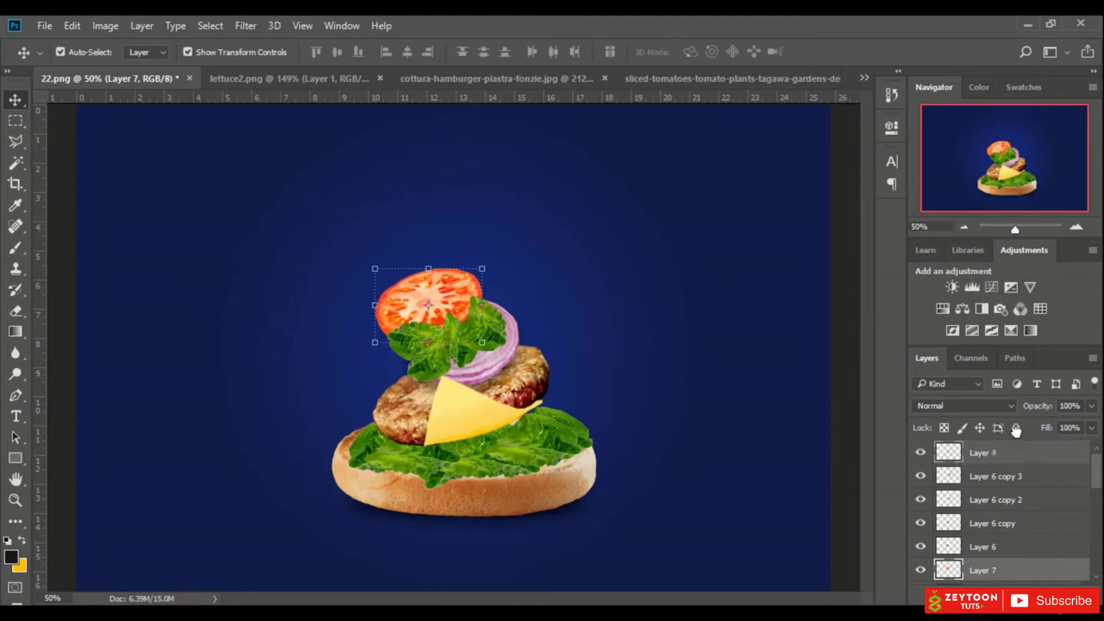
drag(1014, 444, 1015, 447)
key(ctrl+h)
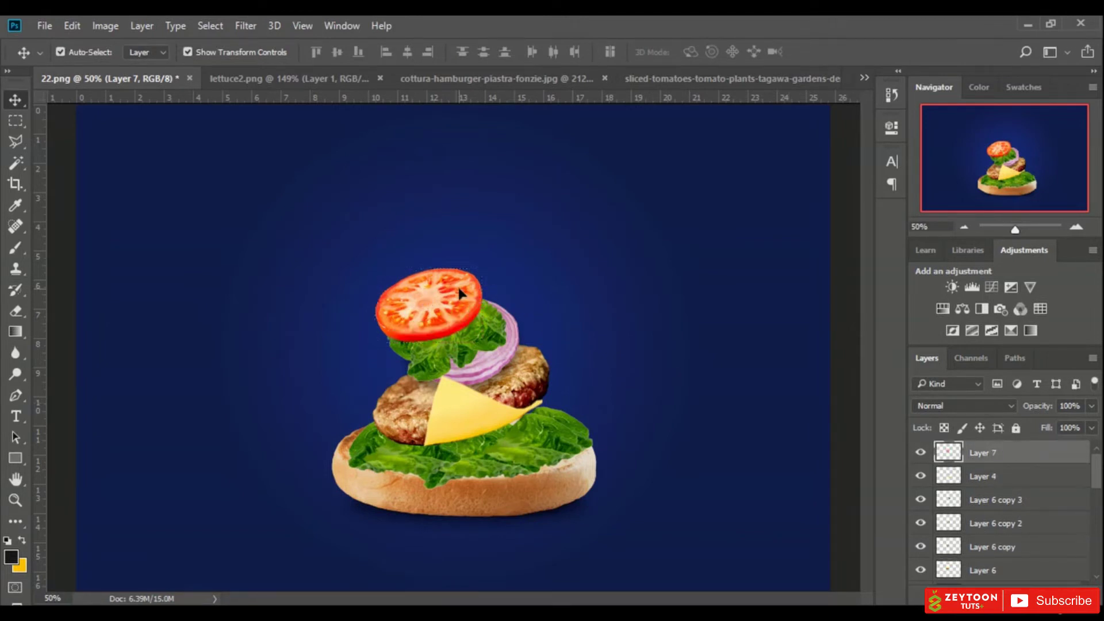
key(ctrl+h)
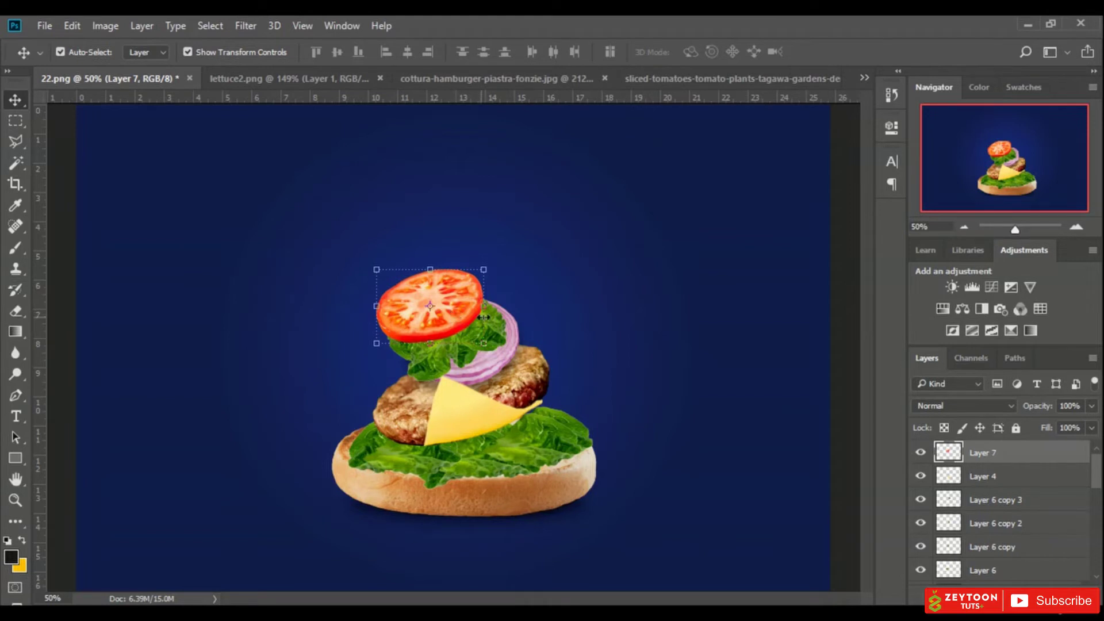
Rotate the tomato slice about 18° clockwise and nudge it slightly up and left over the leaves
drag(498, 310, 508, 337)
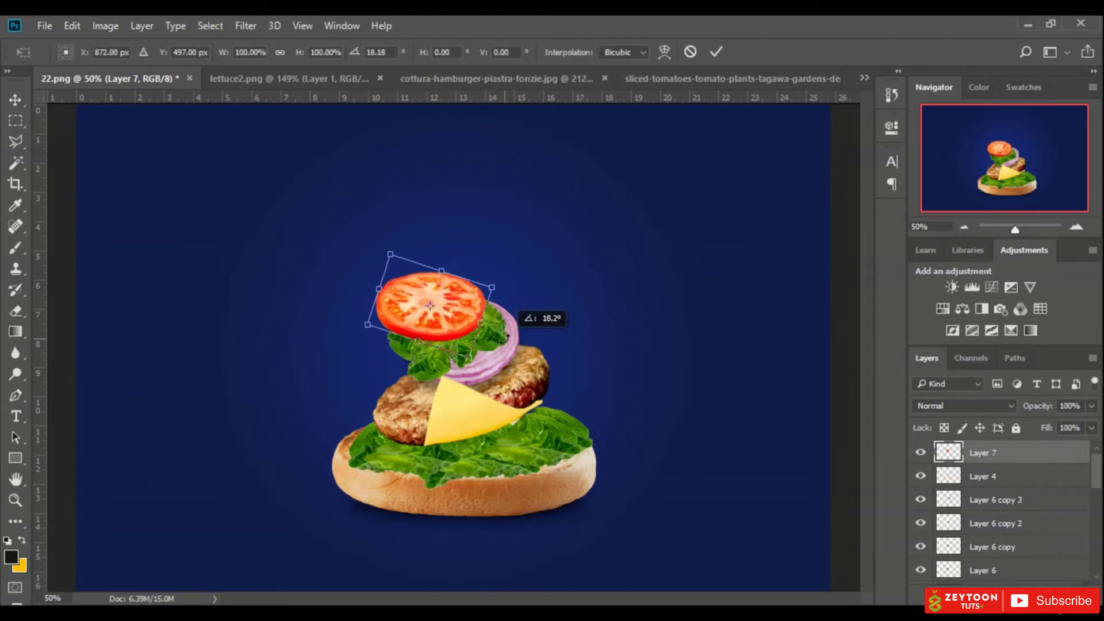
mouse_move(464, 294)
mouse_down()
mouse_move(453, 289)
mouse_move(460, 299)
mouse_up()
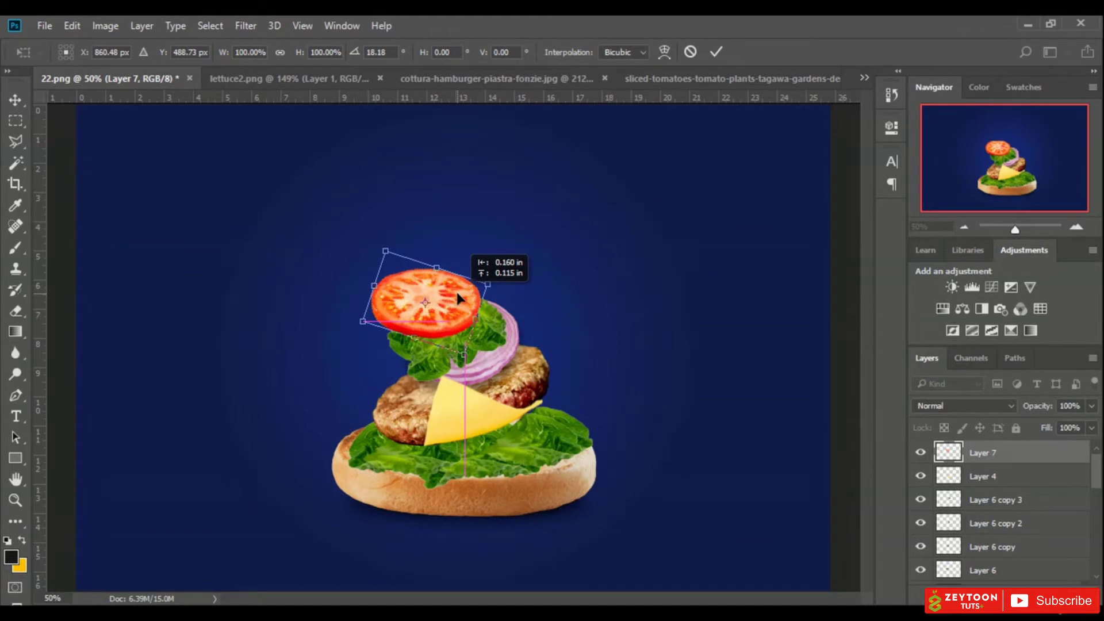
drag(457, 290, 457, 290)
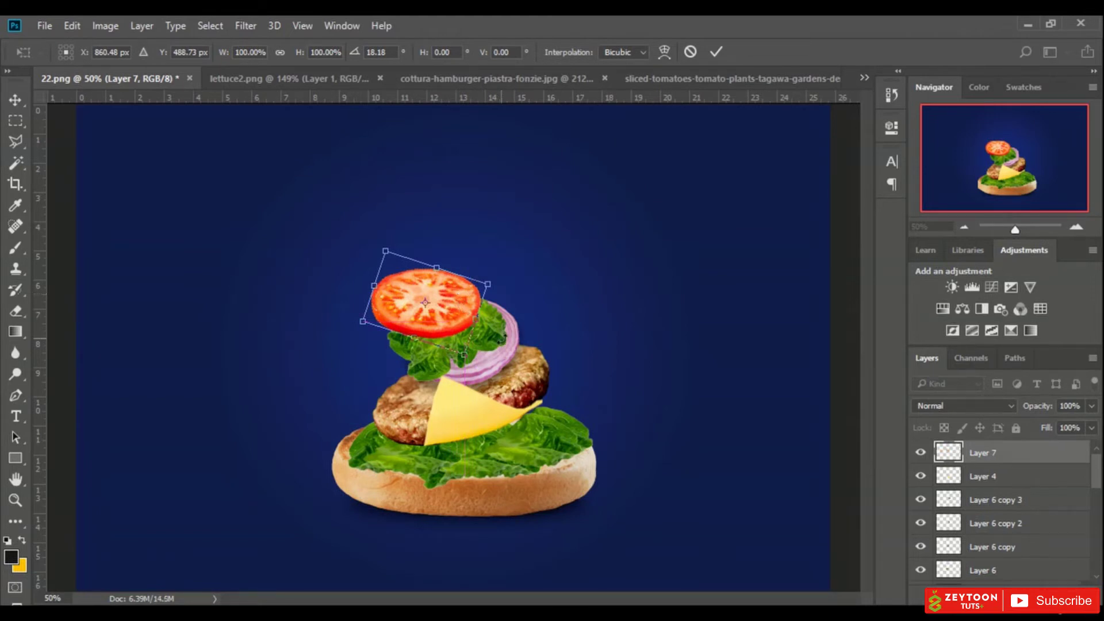
key(Return)
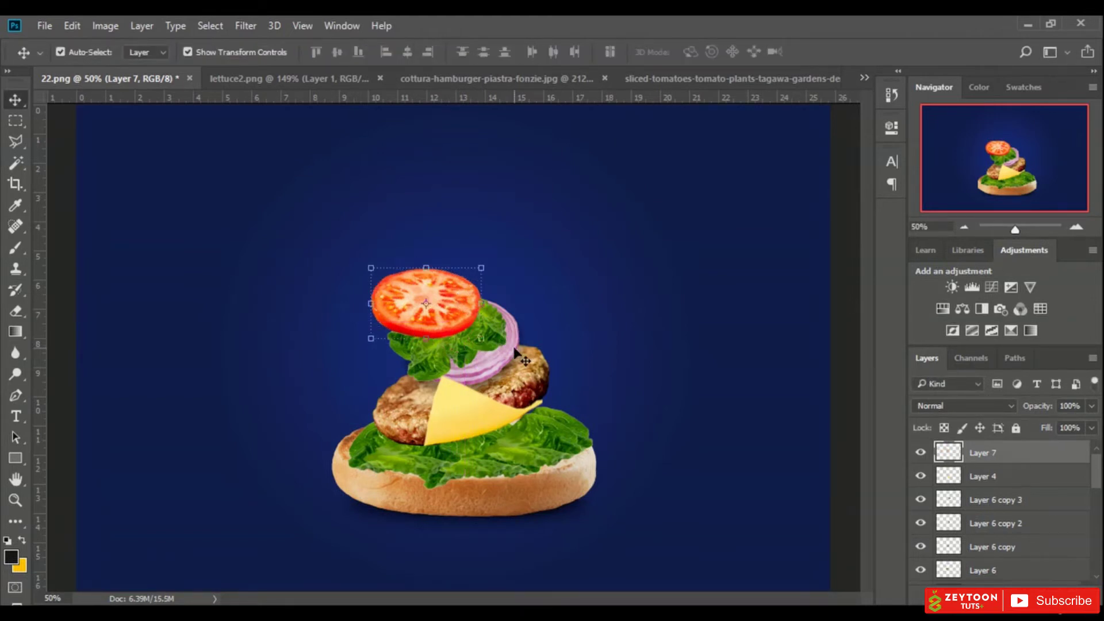
Hide the transform controls and spread the small leaf pieces outward beneath the tomato slice
click(230, 52)
click(402, 353)
drag(385, 341, 376, 343)
drag(379, 343, 446, 353)
click(454, 358)
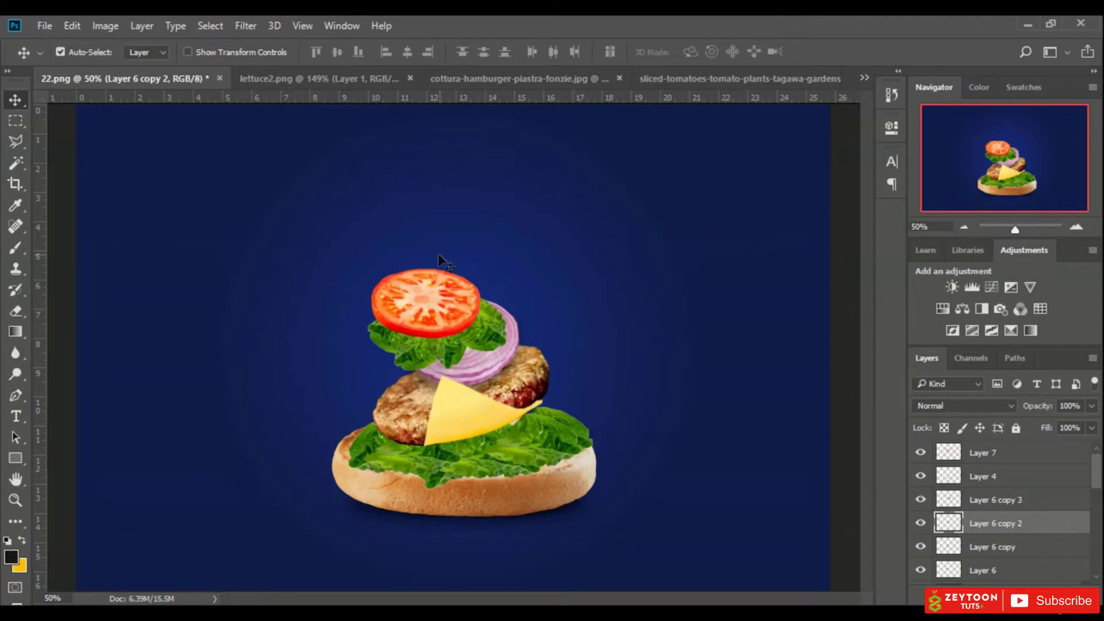
click(336, 80)
click(493, 78)
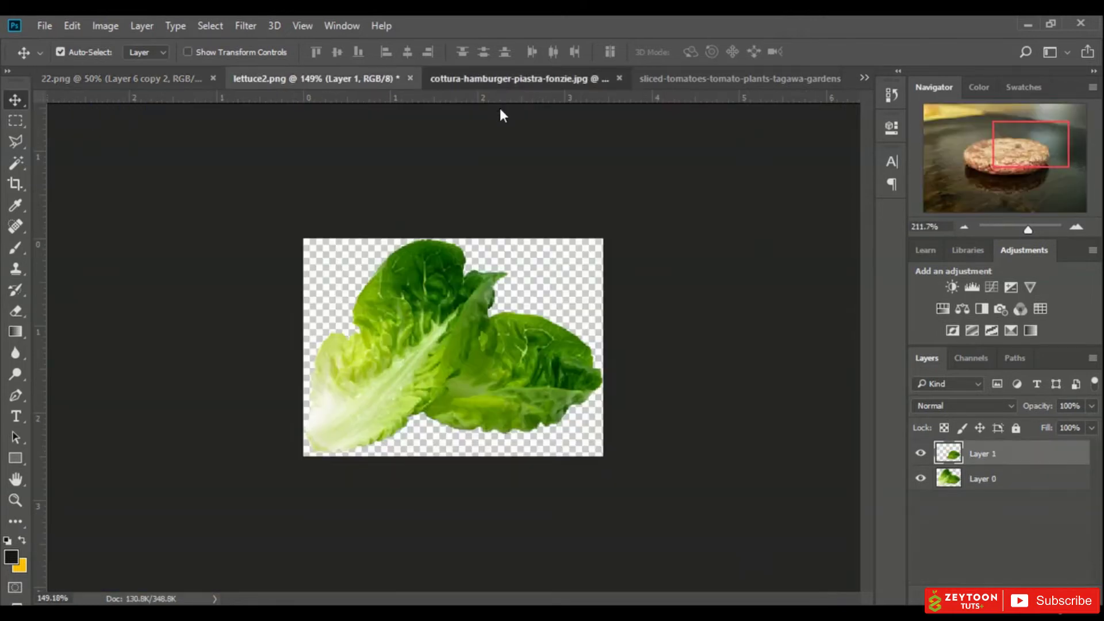
scroll(423, 402, down, 2)
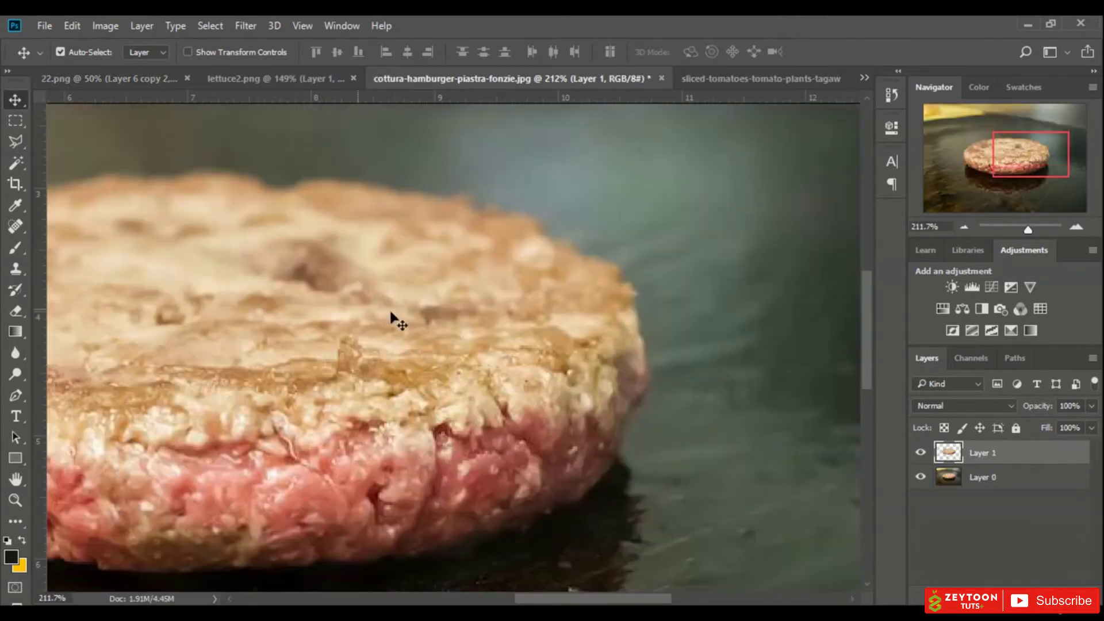
click(98, 79)
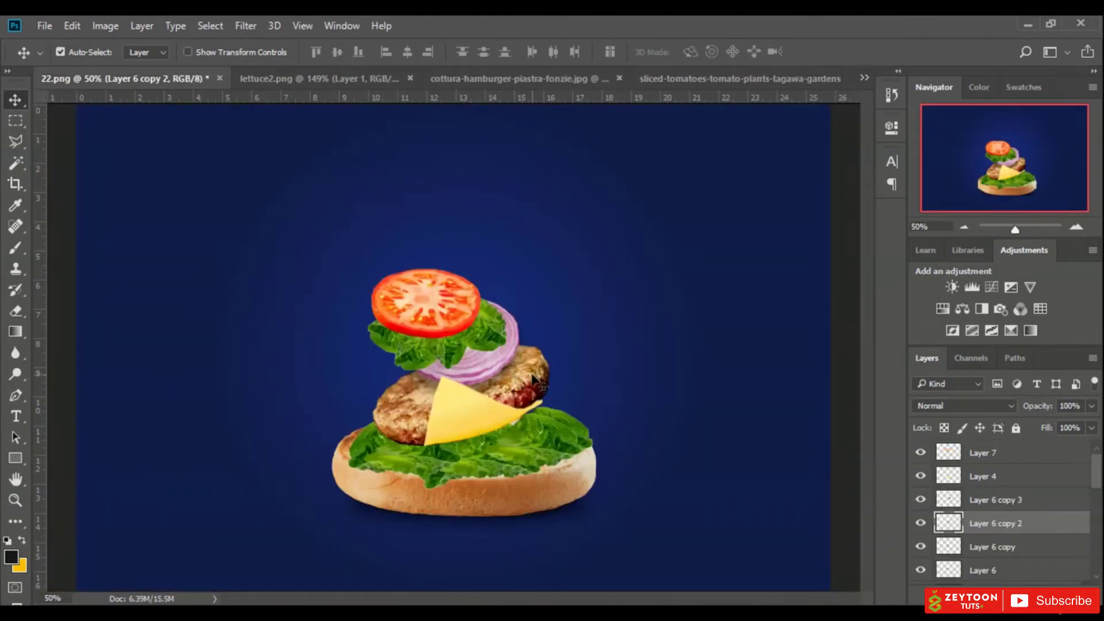
Duplicate the patty layer, put the copy at the top of the layer stack, and move it above the tomato slice
click(517, 380)
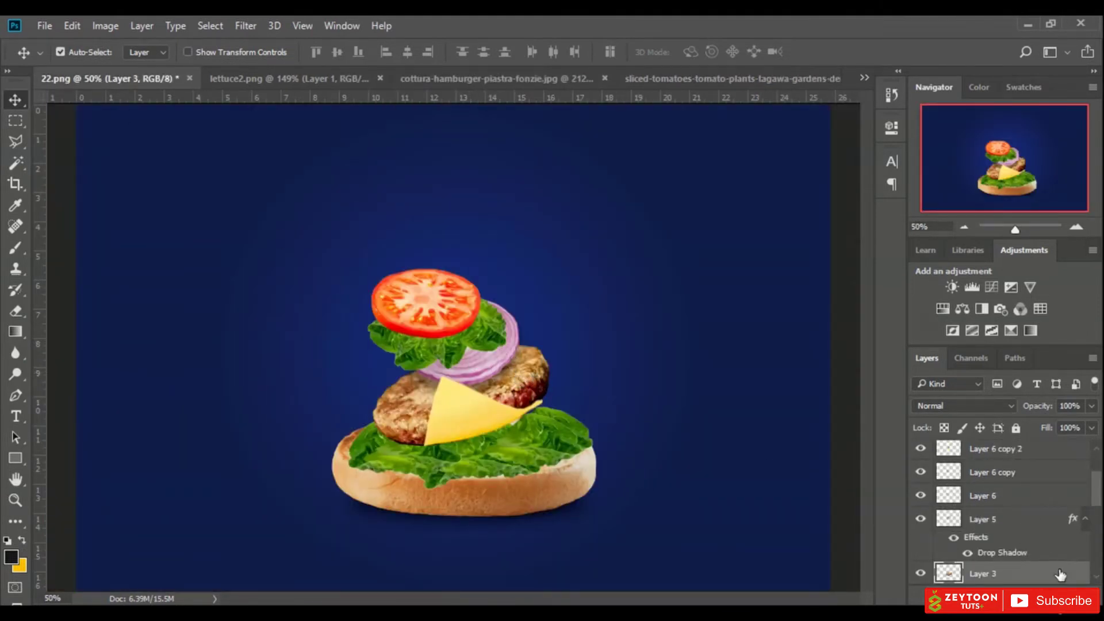
drag(1055, 581, 965, 439)
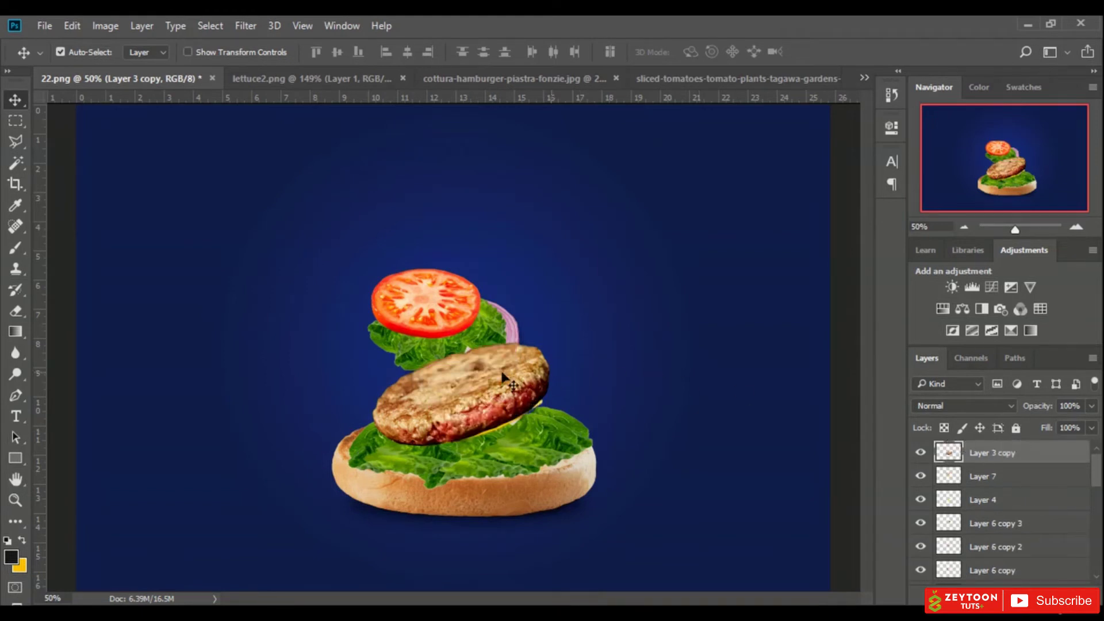
drag(481, 351, 476, 210)
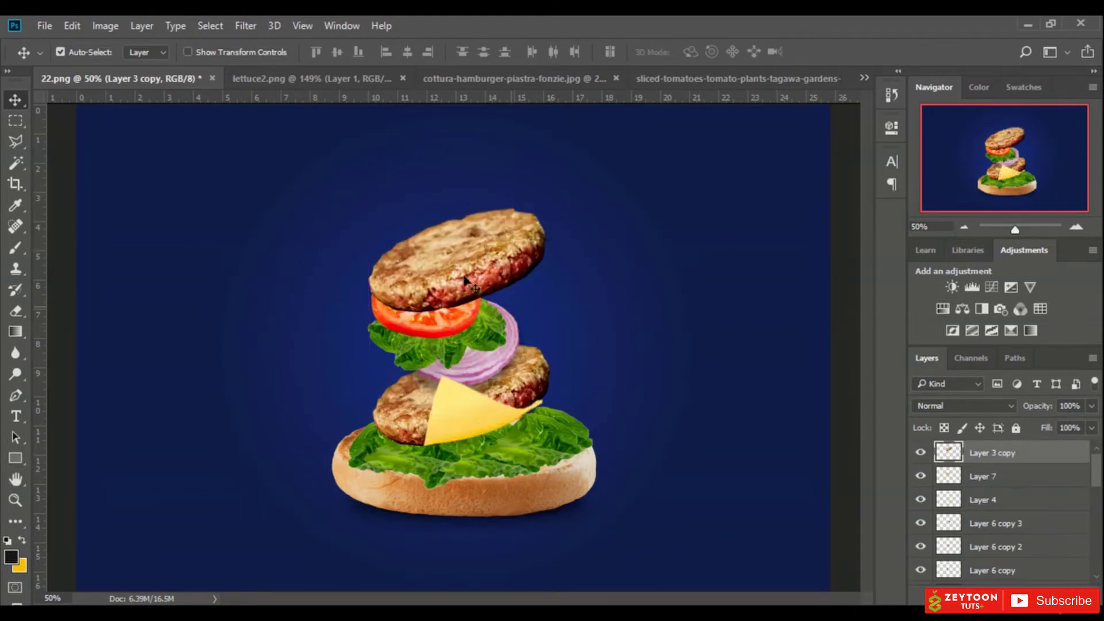
Scale the upper patty to about 84% width and 95% height, rotate it about 34.6°, and set it just above the tomato
click(230, 53)
drag(548, 208, 534, 309)
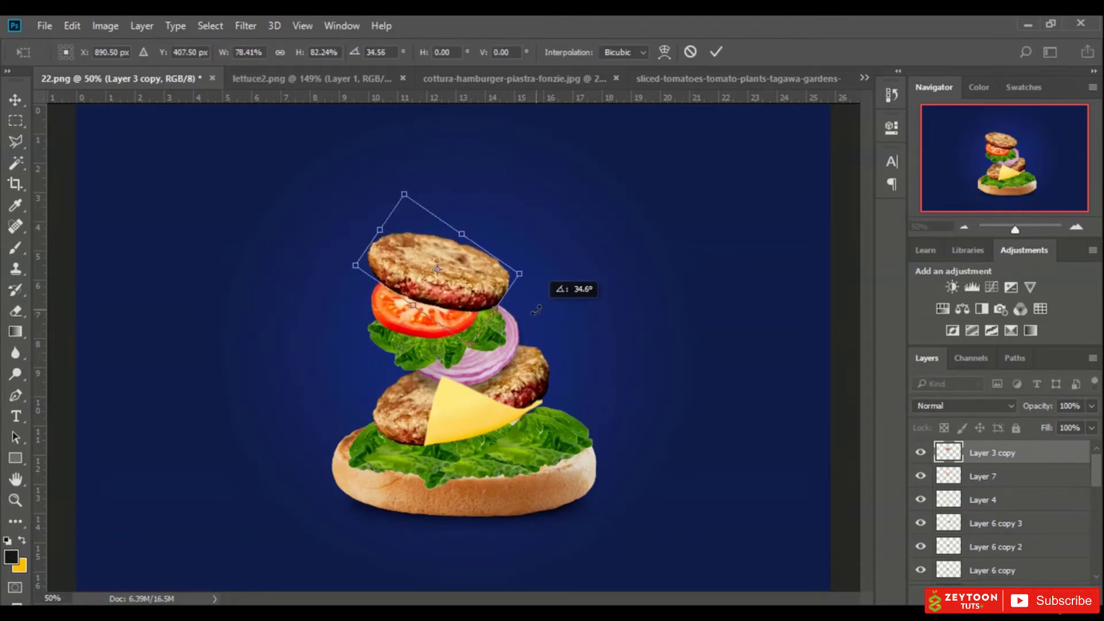
mouse_move(494, 276)
mouse_down()
mouse_move(516, 267)
mouse_move(513, 280)
mouse_up()
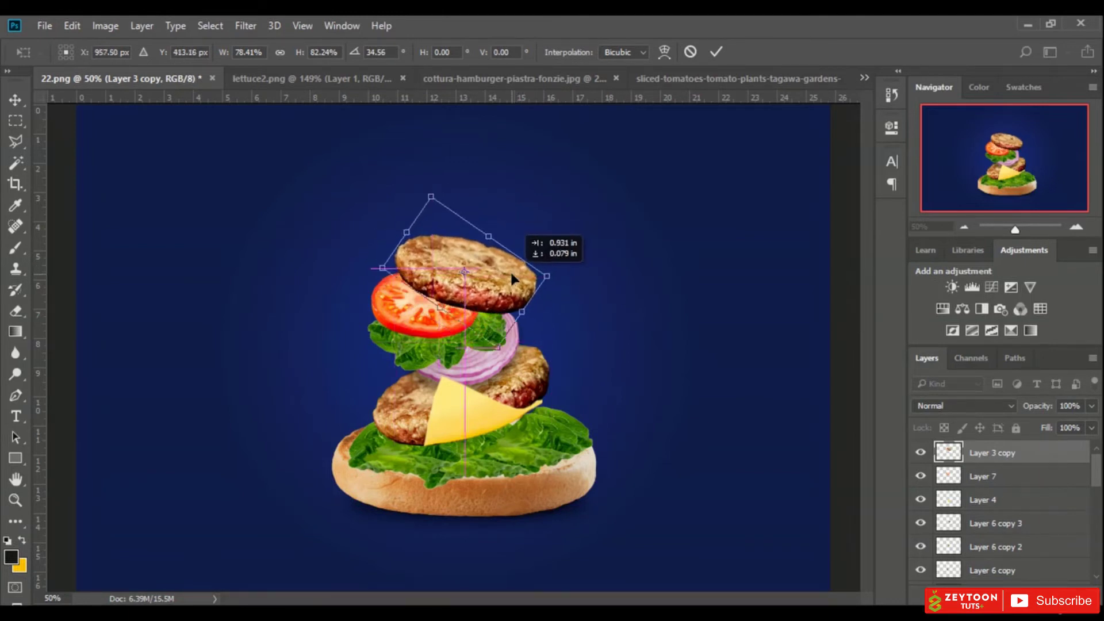
drag(512, 279, 511, 279)
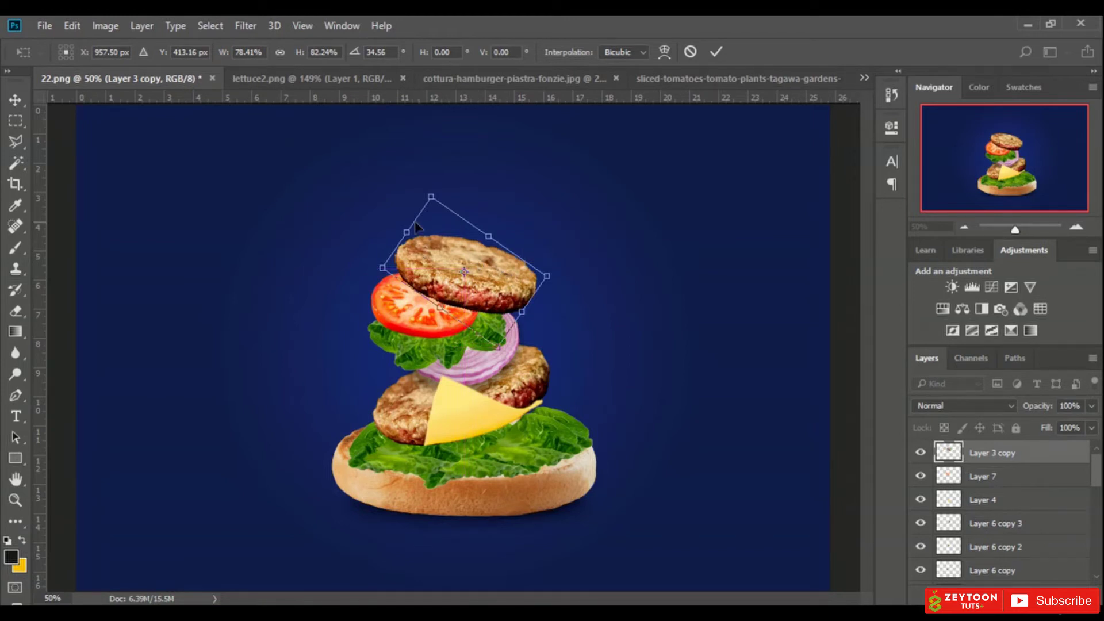
drag(410, 221, 399, 213)
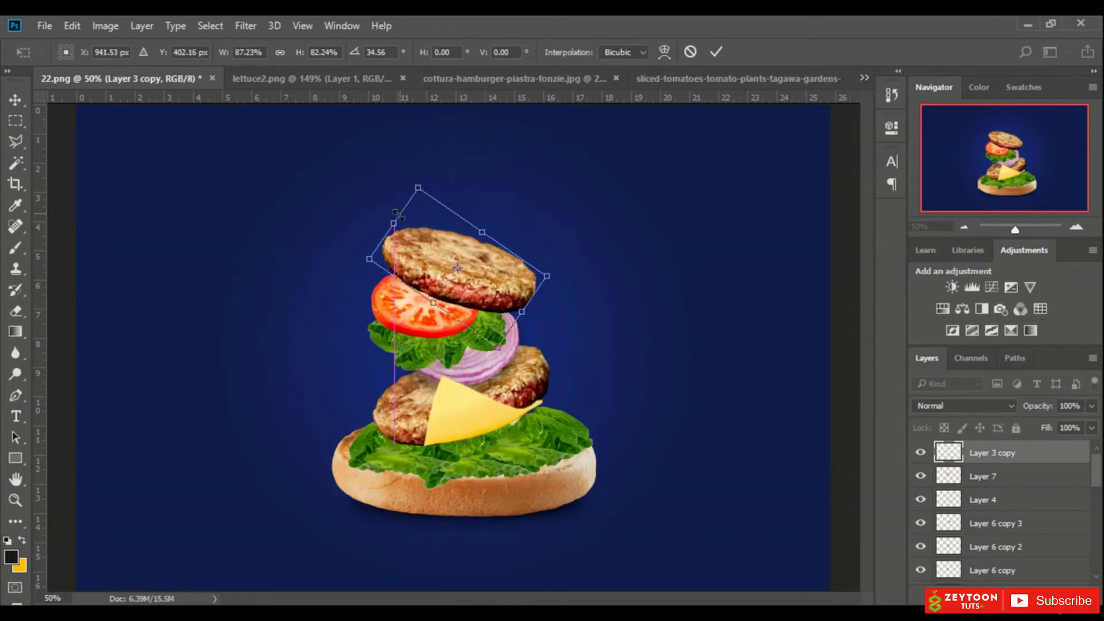
drag(477, 224, 477, 214)
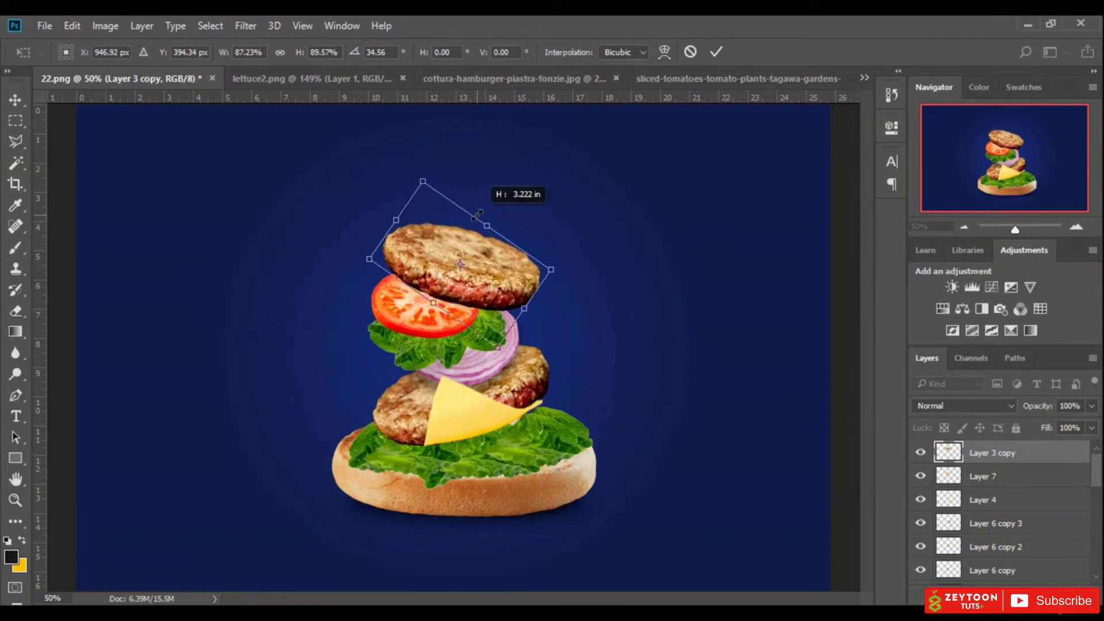
mouse_move(477, 214)
mouse_down()
mouse_move(495, 239)
mouse_move(494, 212)
mouse_up()
drag(531, 294, 515, 273)
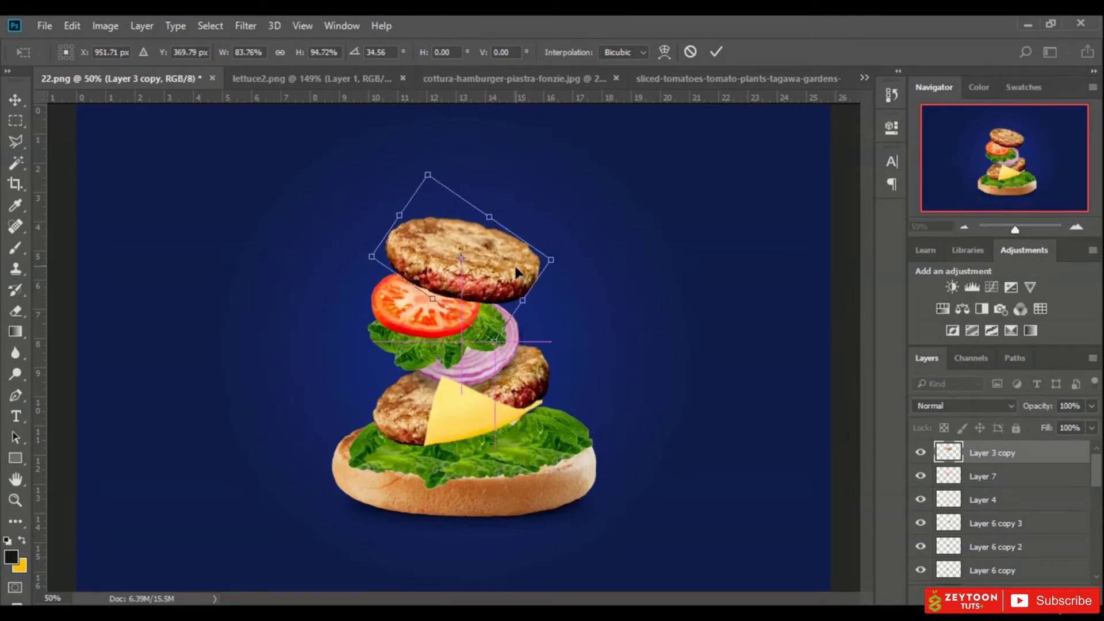
key(Return)
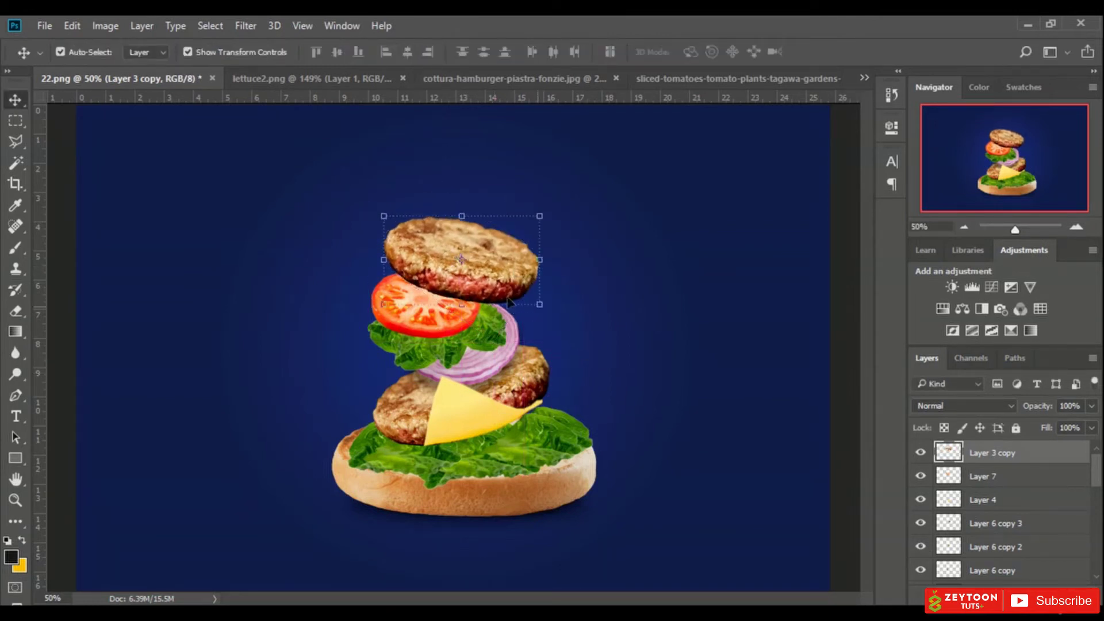
click(272, 52)
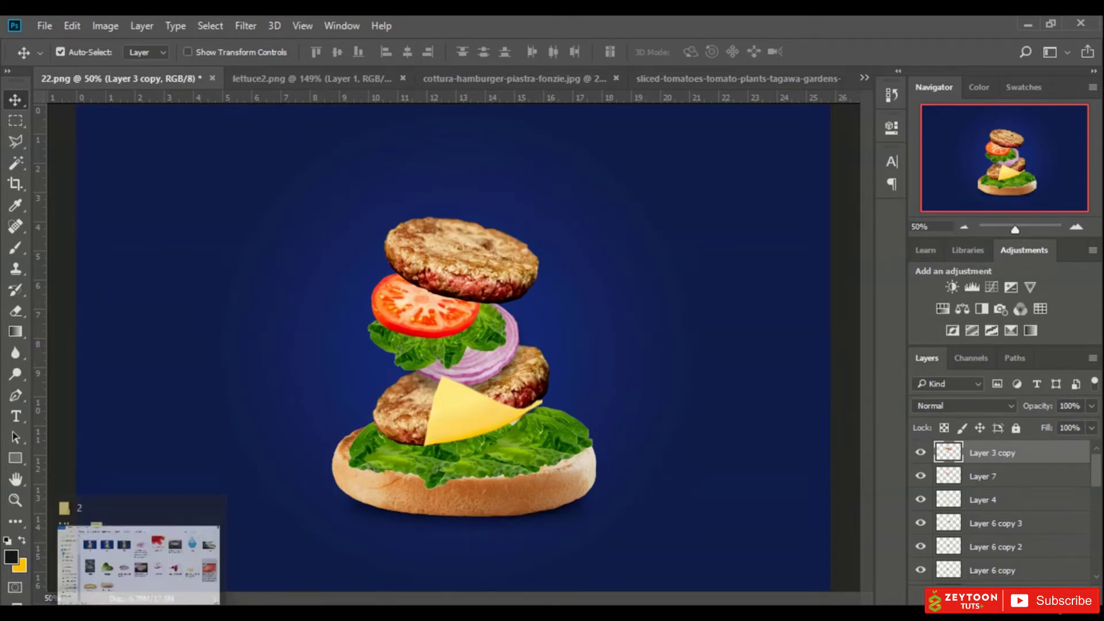
Open the top-bun image from the source folder in Adobe Photoshop CC 2018
click(128, 578)
click(359, 408)
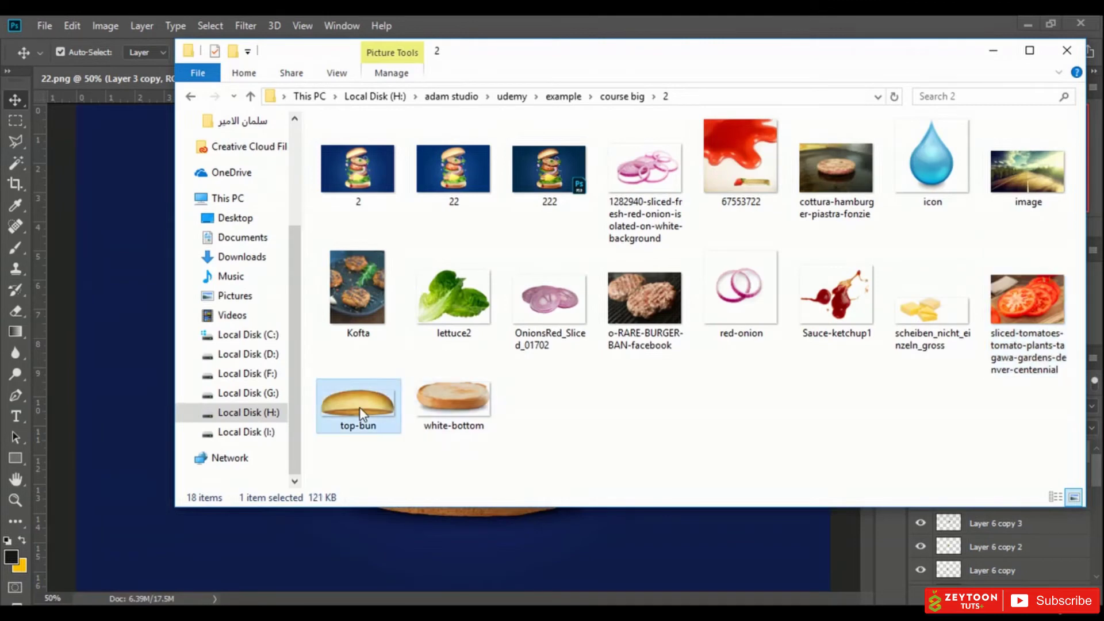
double_click(360, 408)
right_click(492, 312)
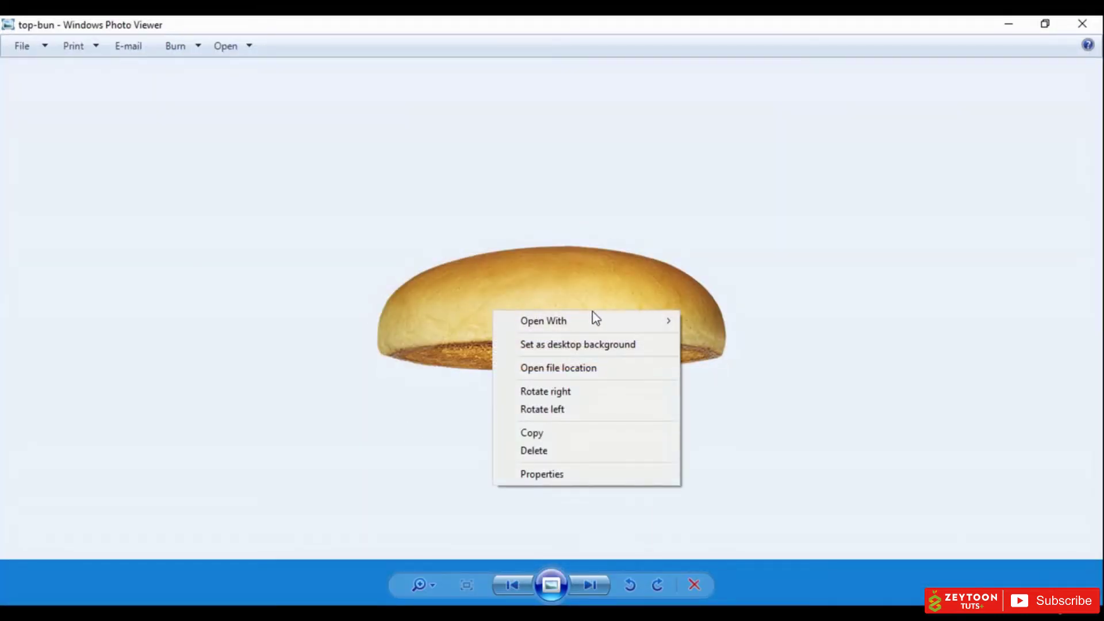
mouse_move(610, 320)
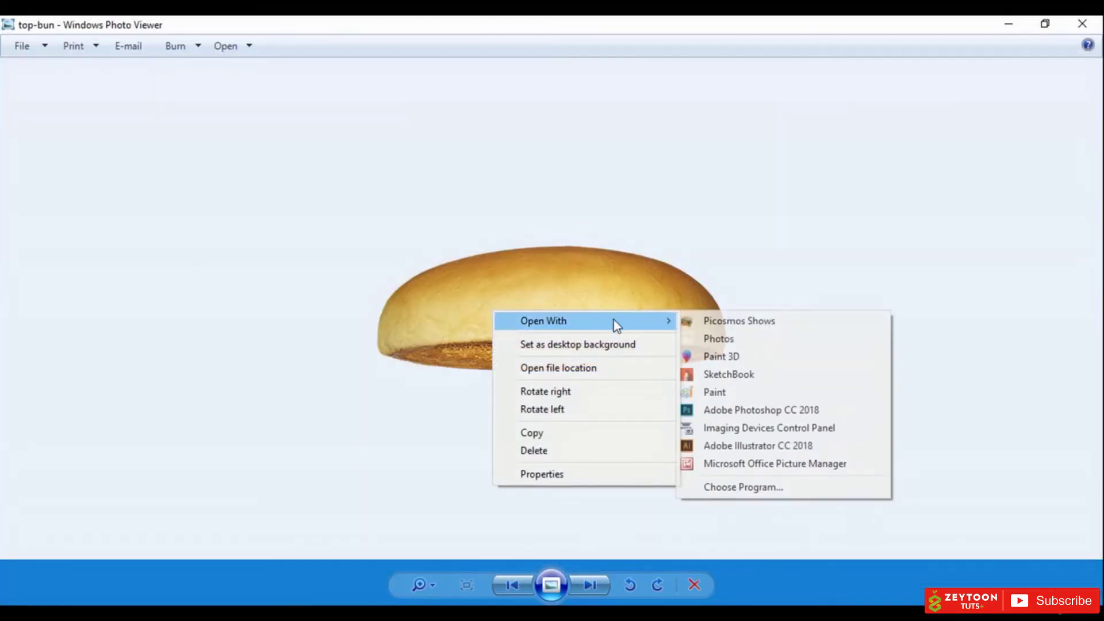
click(730, 411)
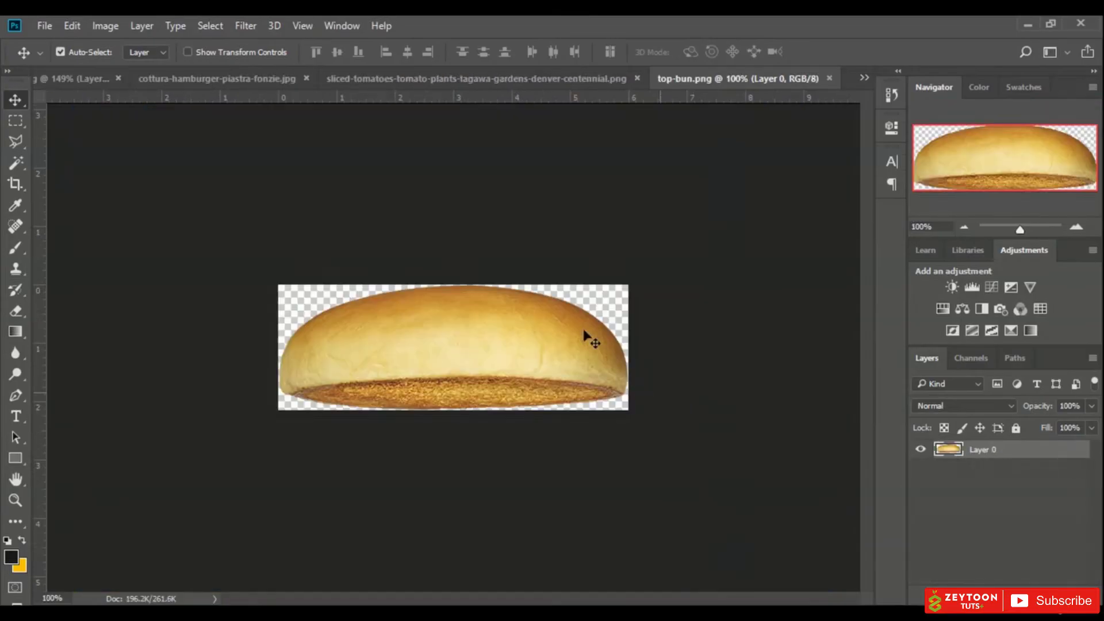
Close the cottura-hamburger-piastra-fonzie.jpg document
drag(463, 347, 90, 80)
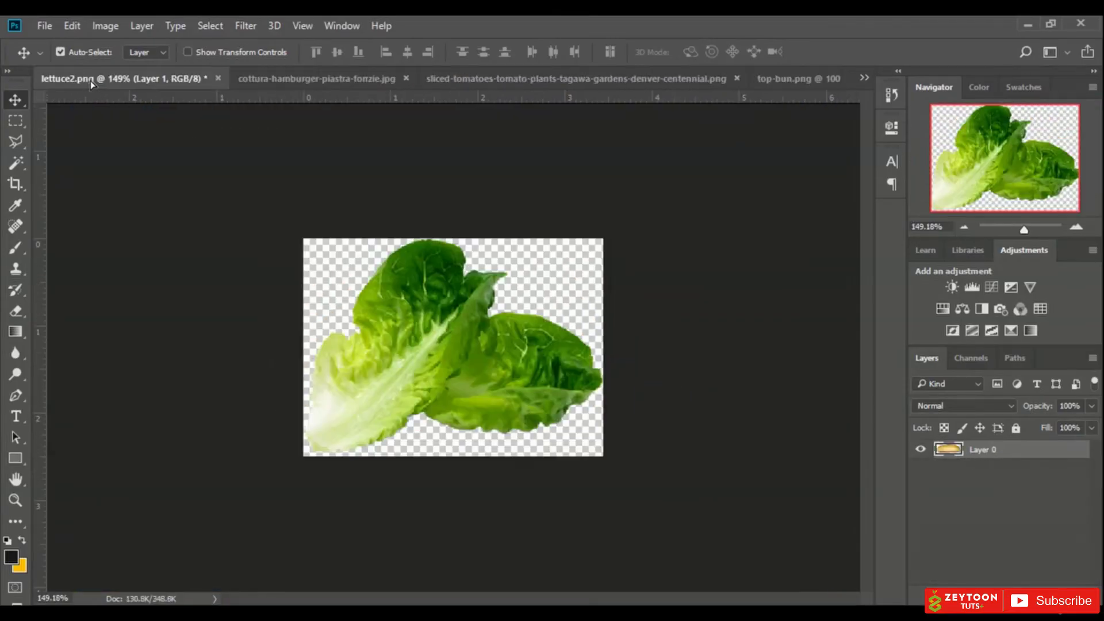
click(350, 82)
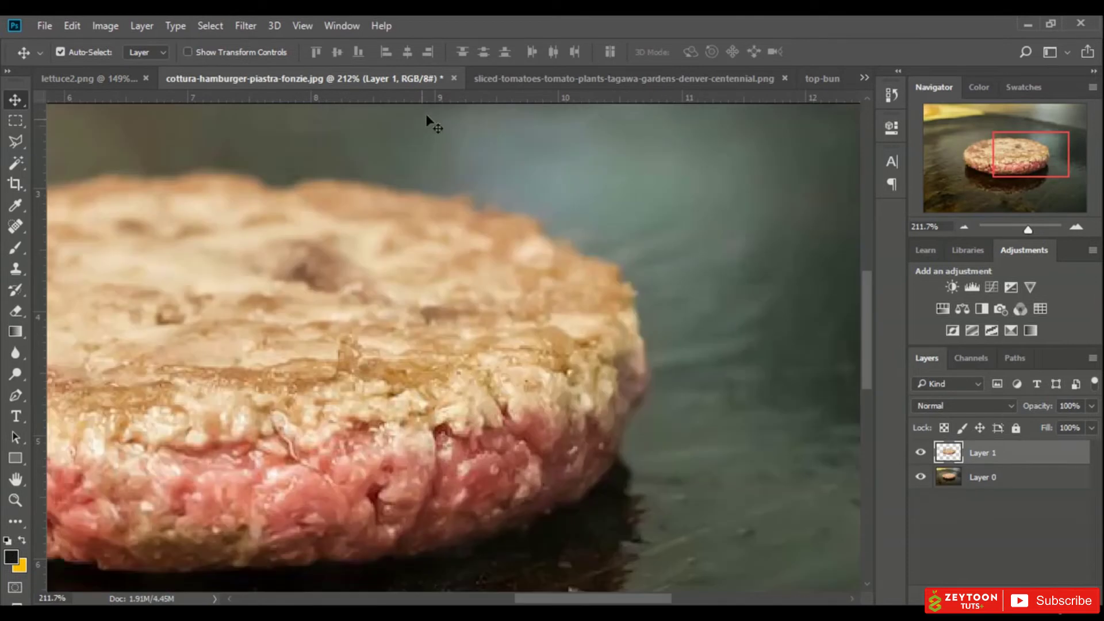
click(454, 78)
click(558, 254)
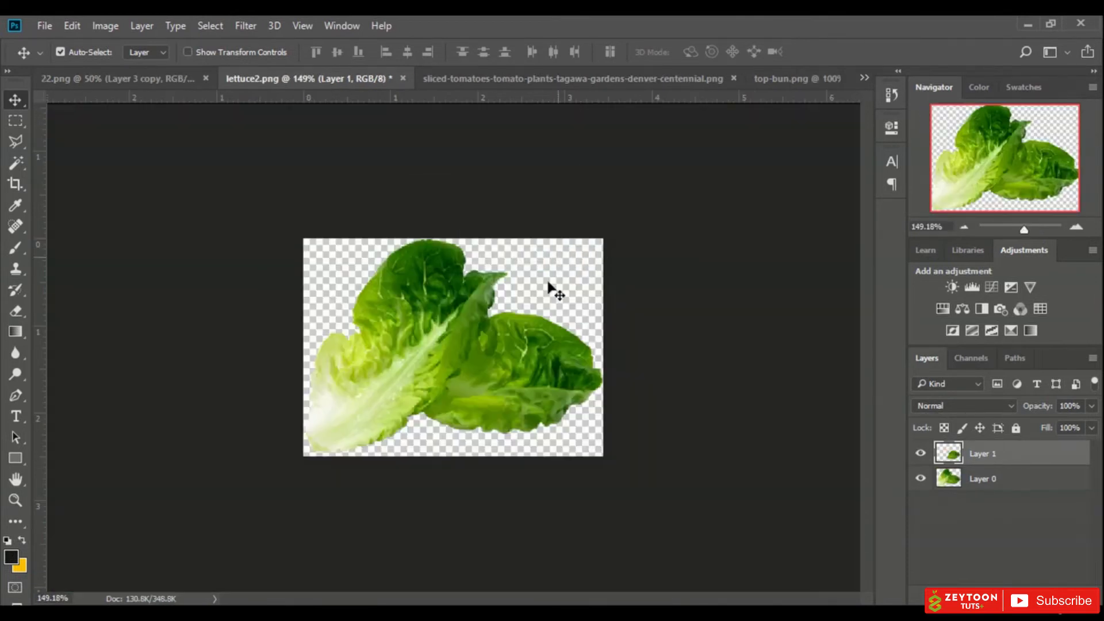
Bring the top bun from top-bun.png into the 22.png composition and place it above the upper patty
click(789, 78)
drag(537, 289, 480, 197)
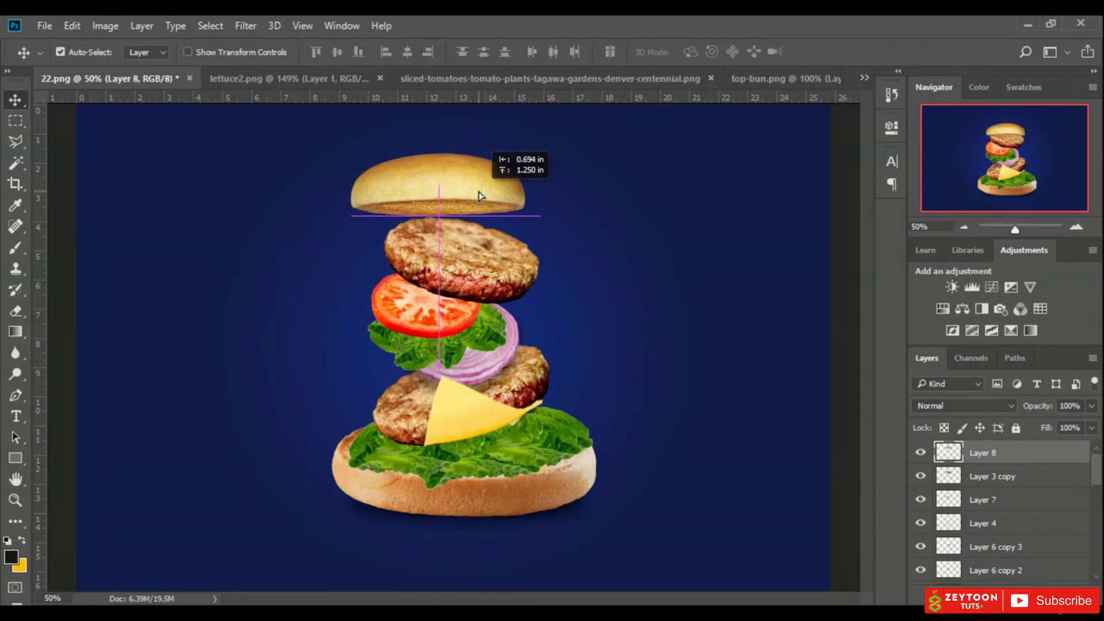
drag(480, 197, 481, 196)
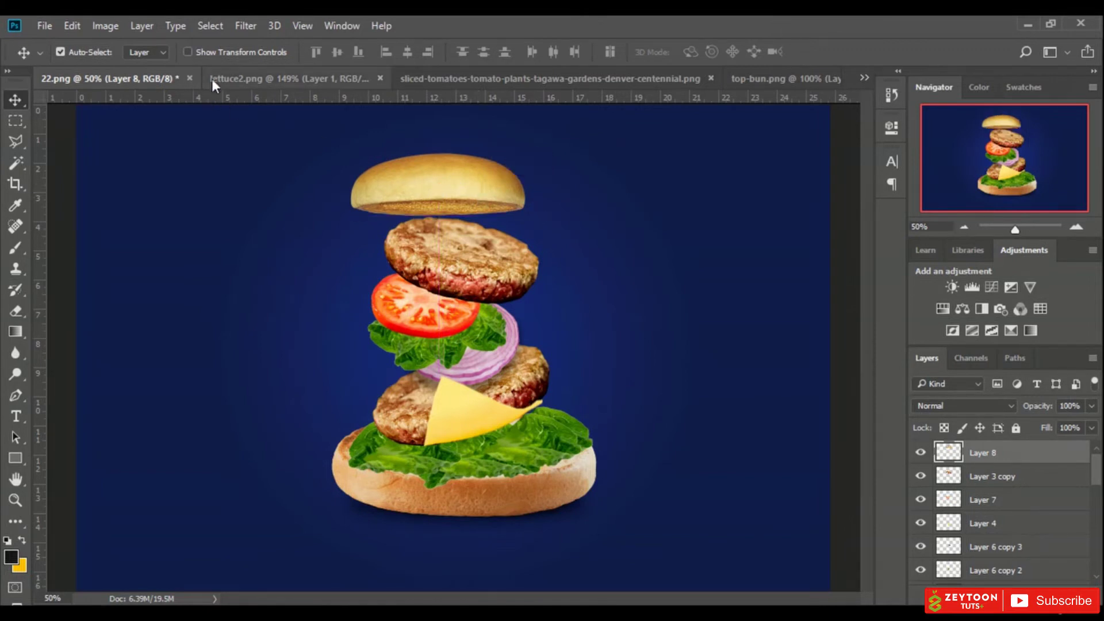
Scale the top bun to about 110% width and 128% height, rotate it about -17°, and position it above the upper patty
click(188, 52)
drag(525, 216, 545, 234)
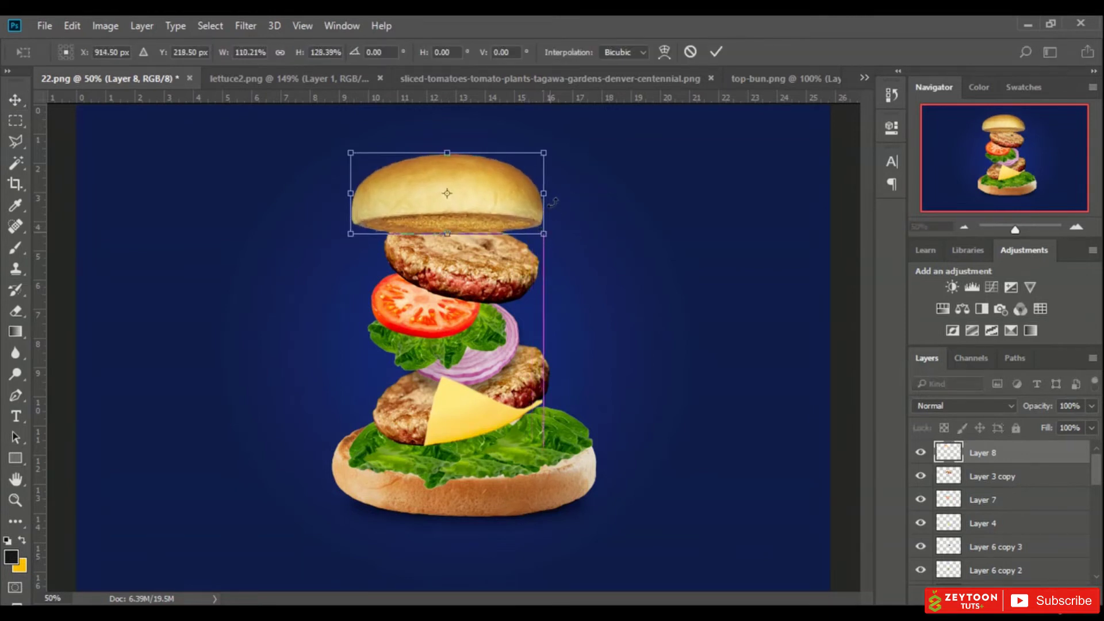
drag(562, 190, 553, 159)
drag(475, 199, 460, 181)
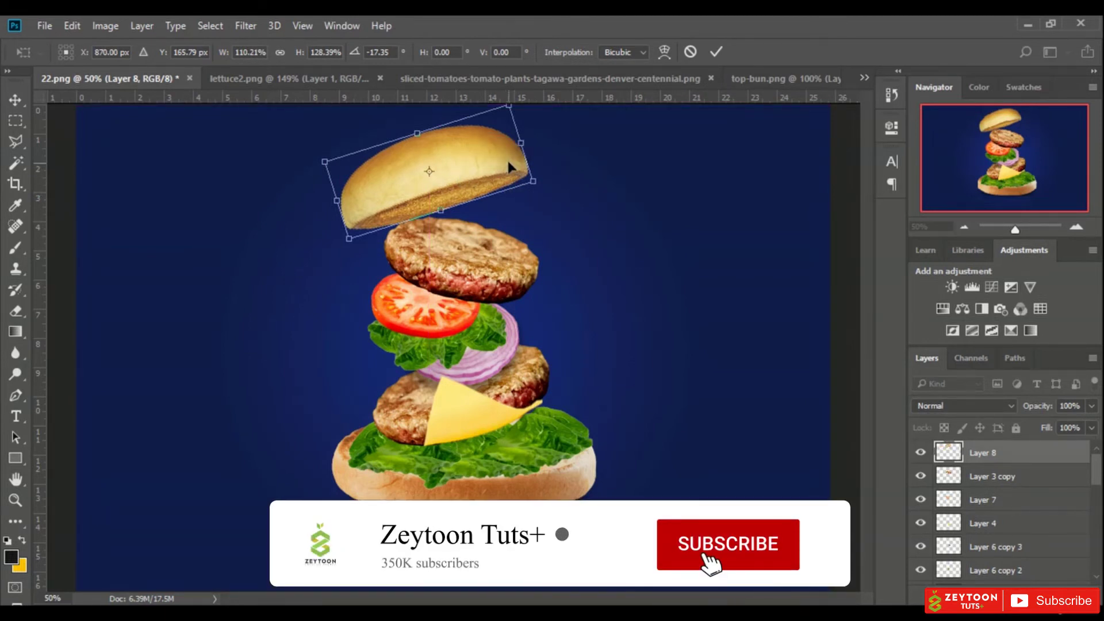
click(716, 51)
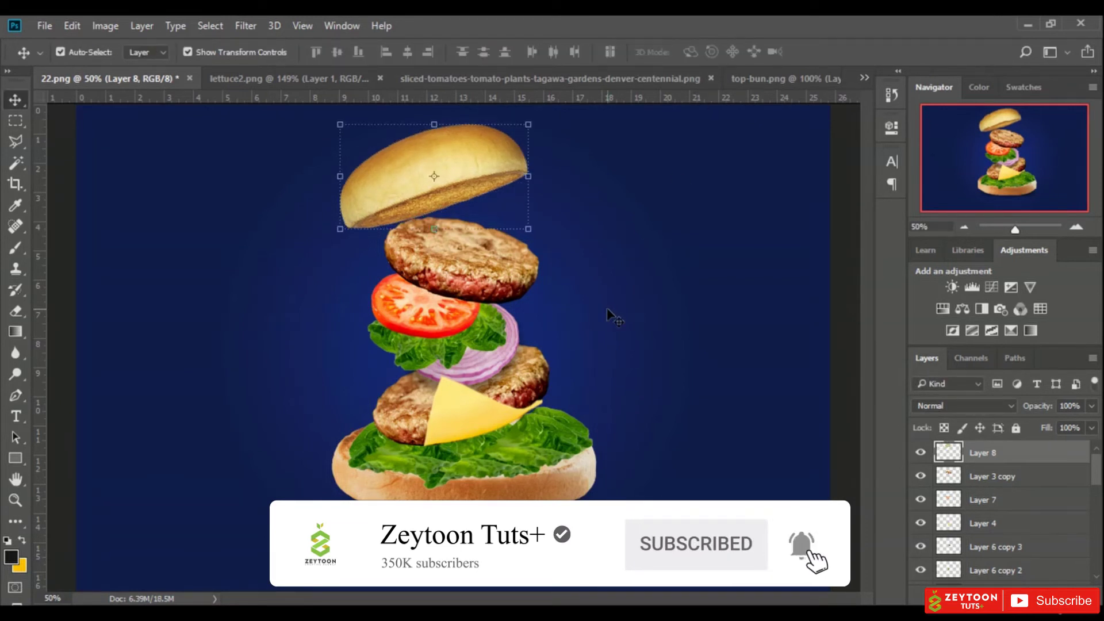
Bring the separate lettuce leaf from lettuce2.png into the 22.png composition and place it beside the lower patty, below the tomato slice
click(247, 51)
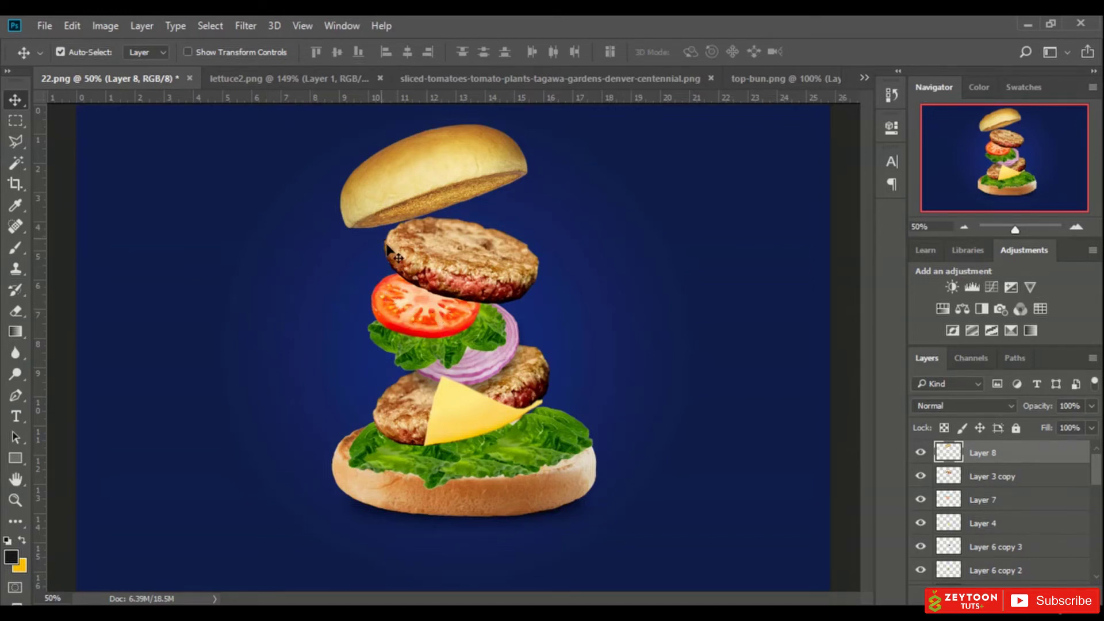
click(260, 77)
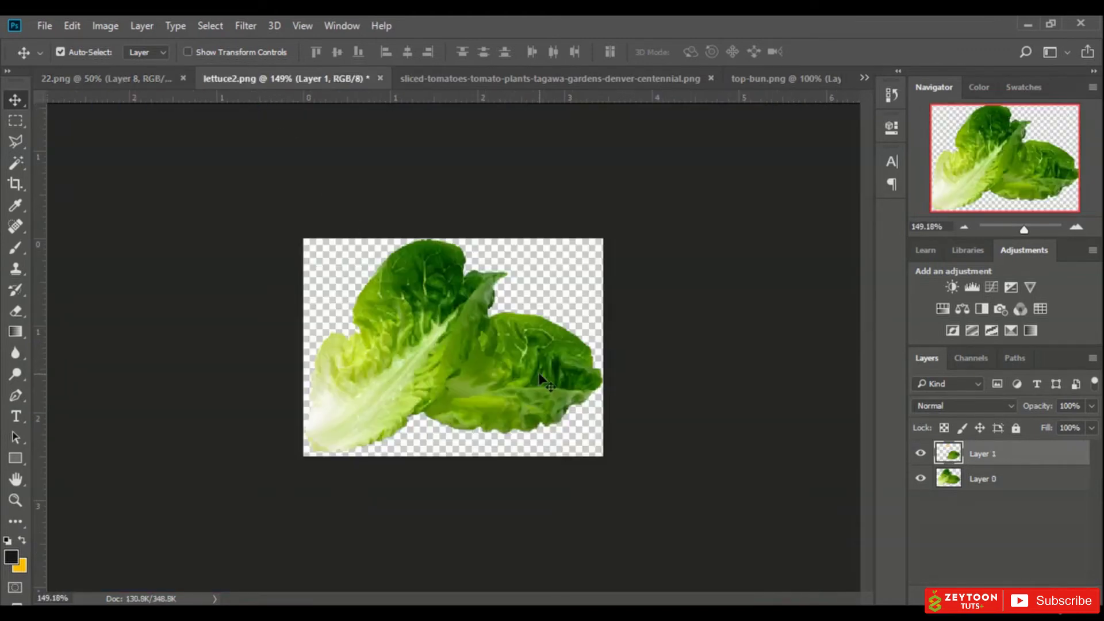
drag(554, 381, 290, 308)
drag(358, 383, 357, 383)
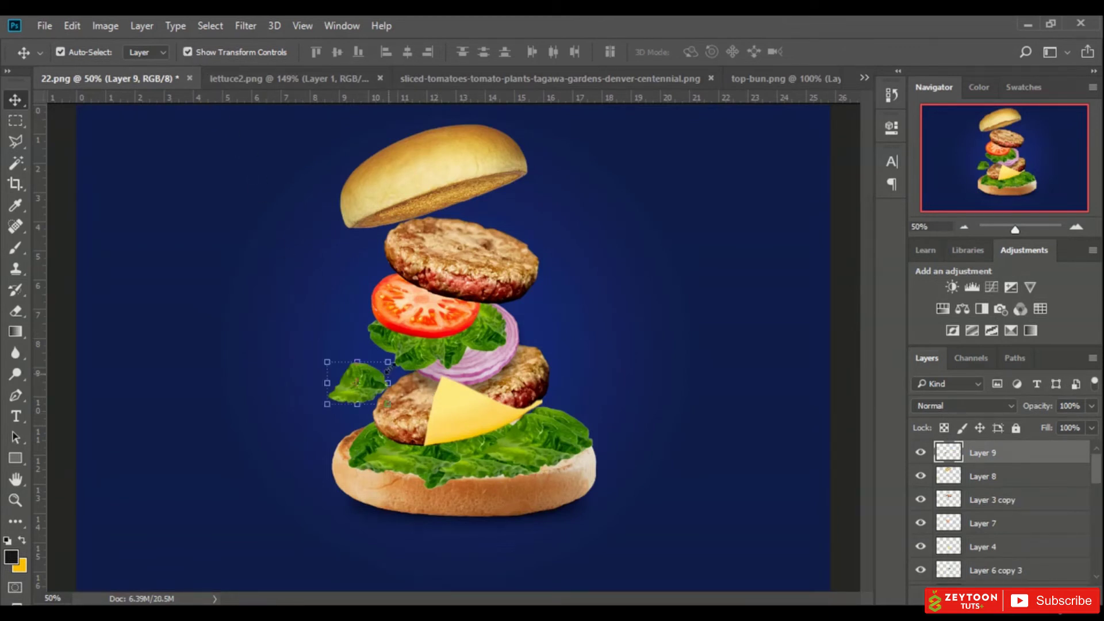
Scale the lettuce leaf to about 64% width and 73% height and rotate it about 35°, keeping it beside the lower patty
key(ctrl+t)
drag(389, 362, 360, 392)
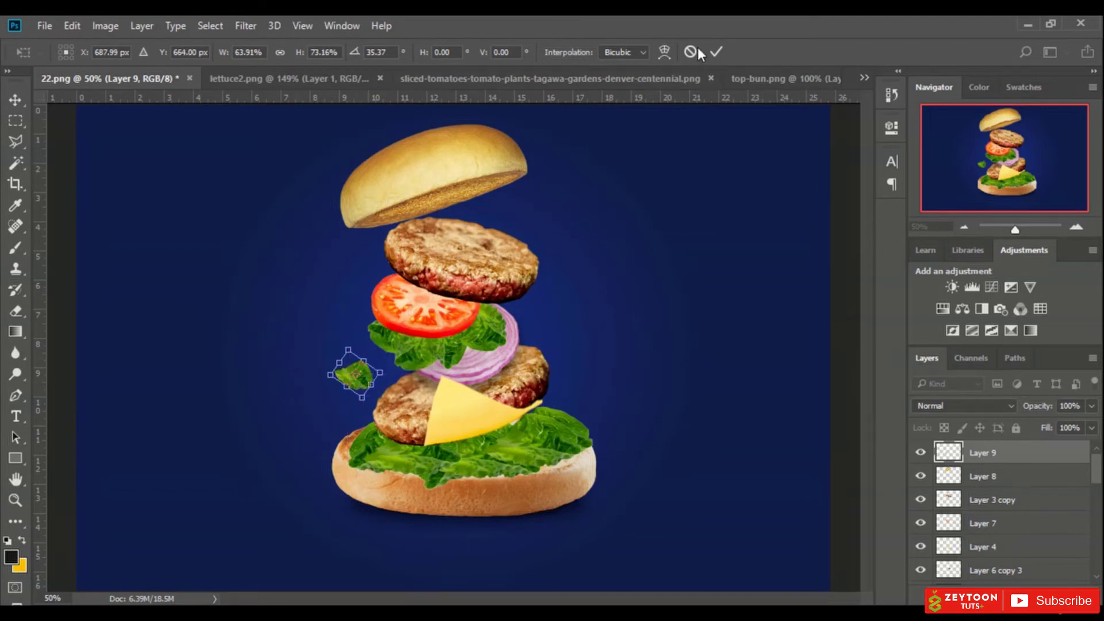
key(Return)
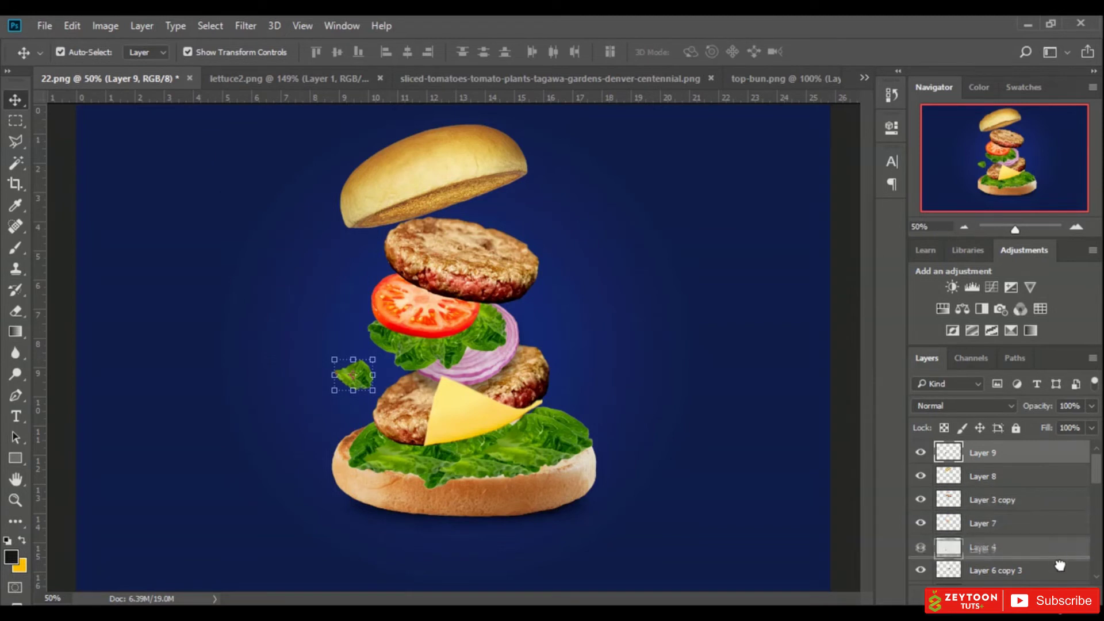
Duplicate the small leaf, rotate the copy about -85°, and position it over the upper patty
key(ctrl+j)
drag(361, 385, 465, 215)
key(ctrl+t)
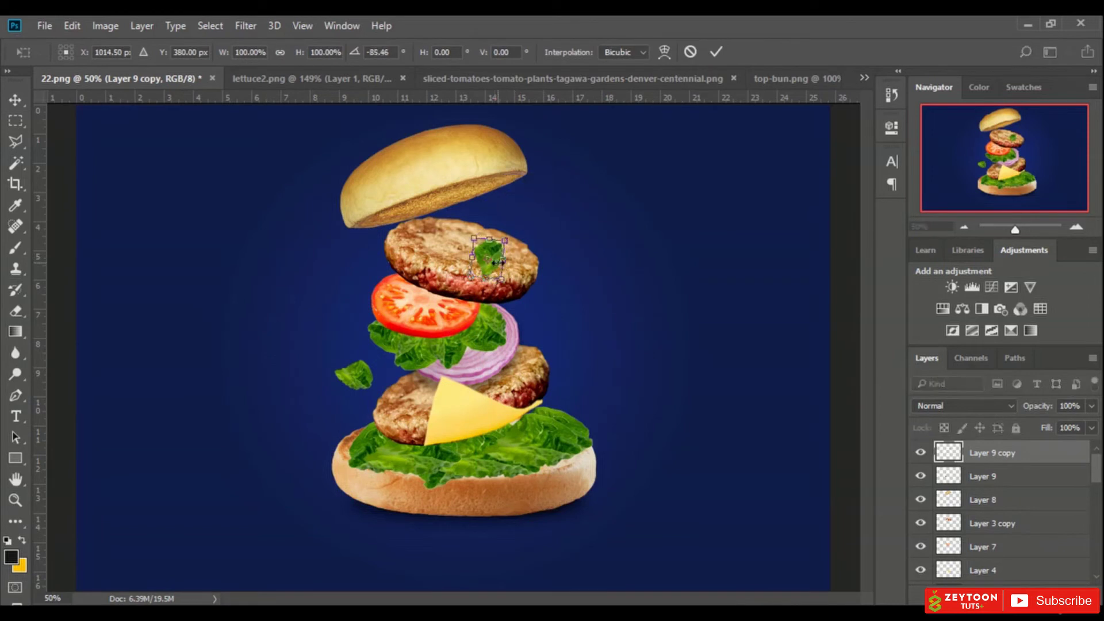
drag(494, 254, 489, 248)
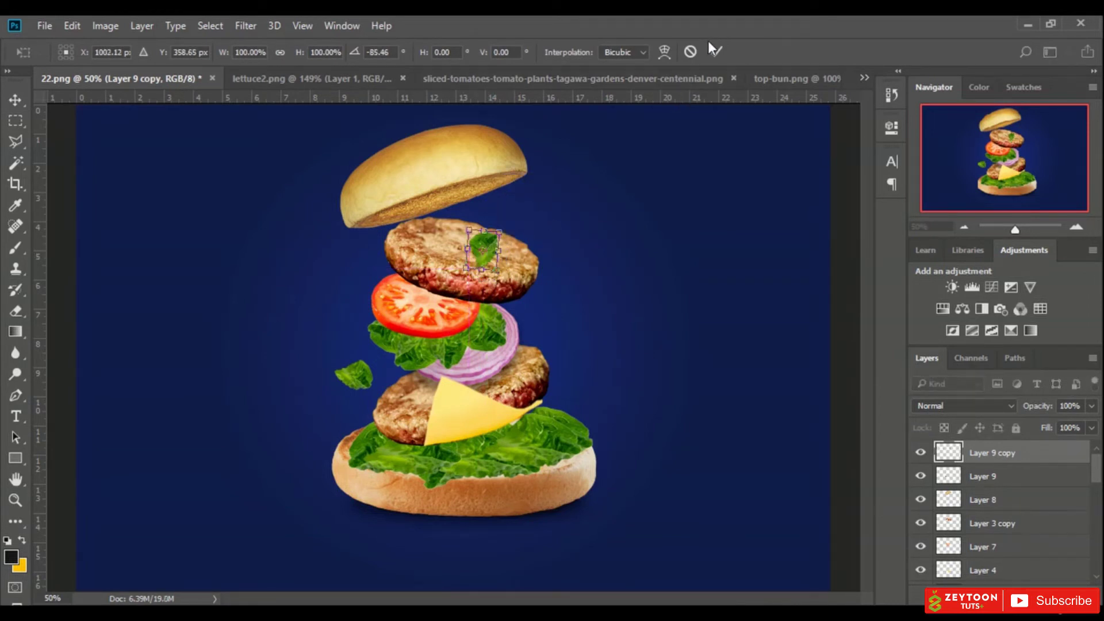
click(715, 52)
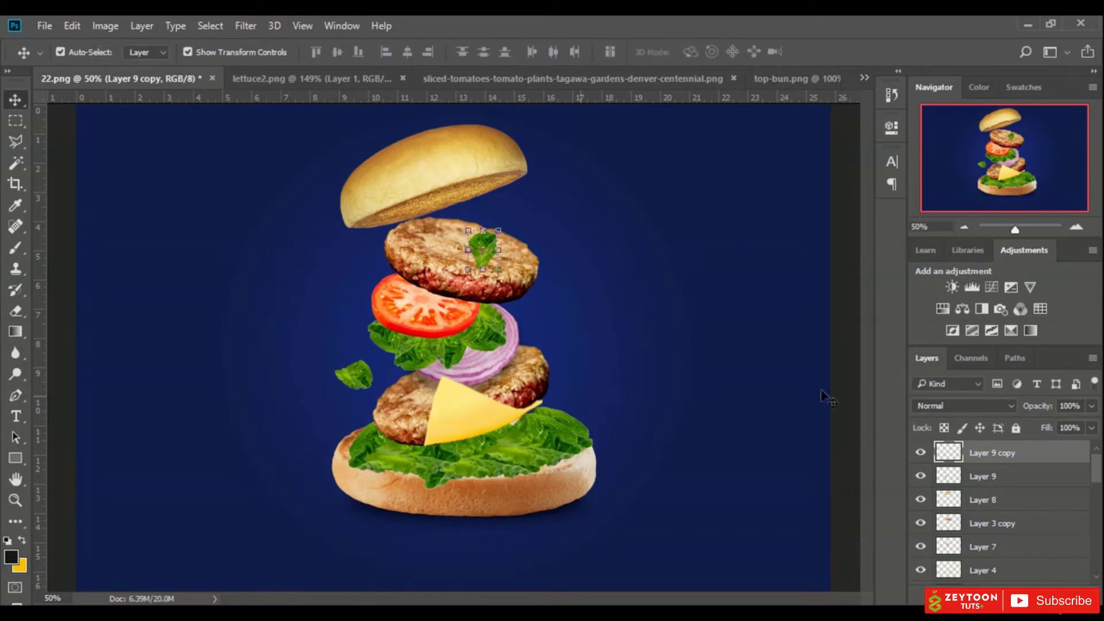
Duplicate the leaf on the upper patty, rotate the copy, and place it just left of that patty
drag(989, 454, 1061, 593)
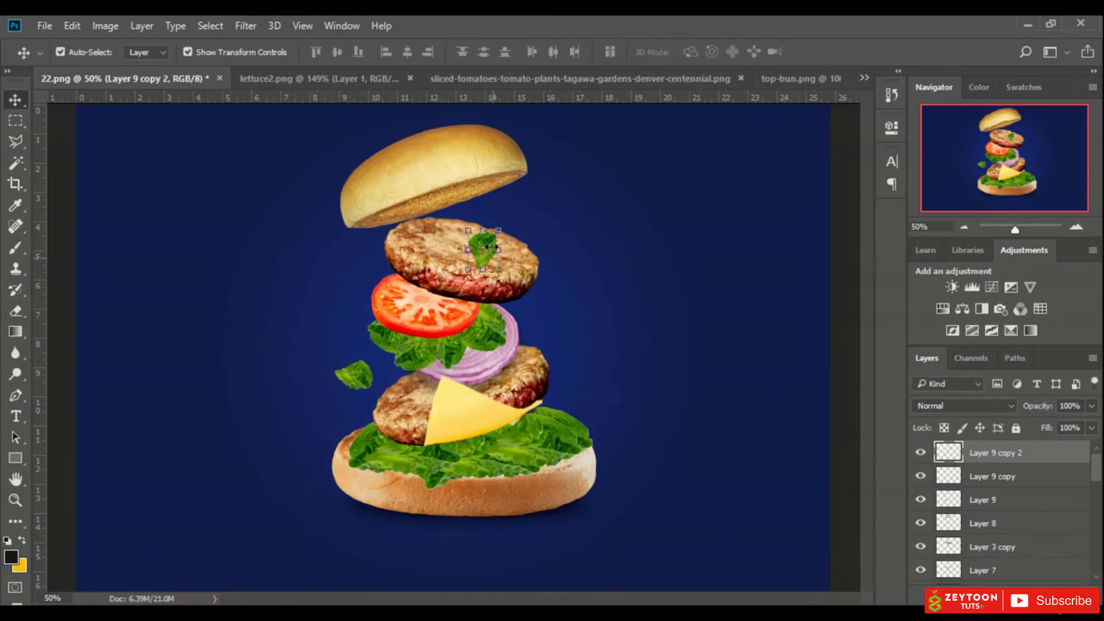
drag(489, 245, 360, 290)
drag(347, 251, 361, 252)
click(716, 51)
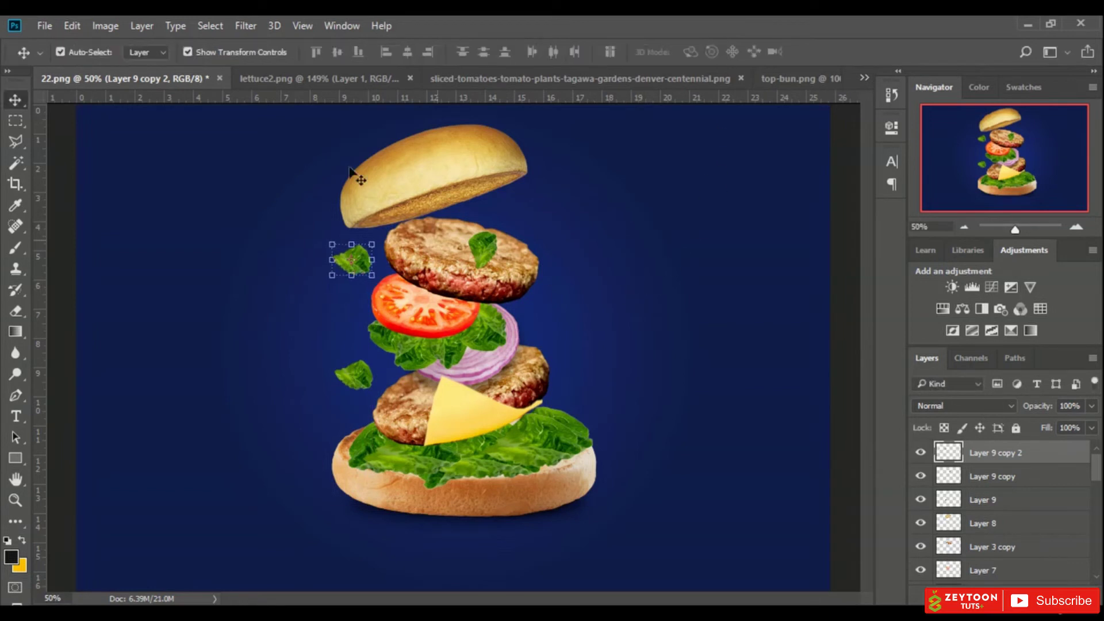
click(270, 54)
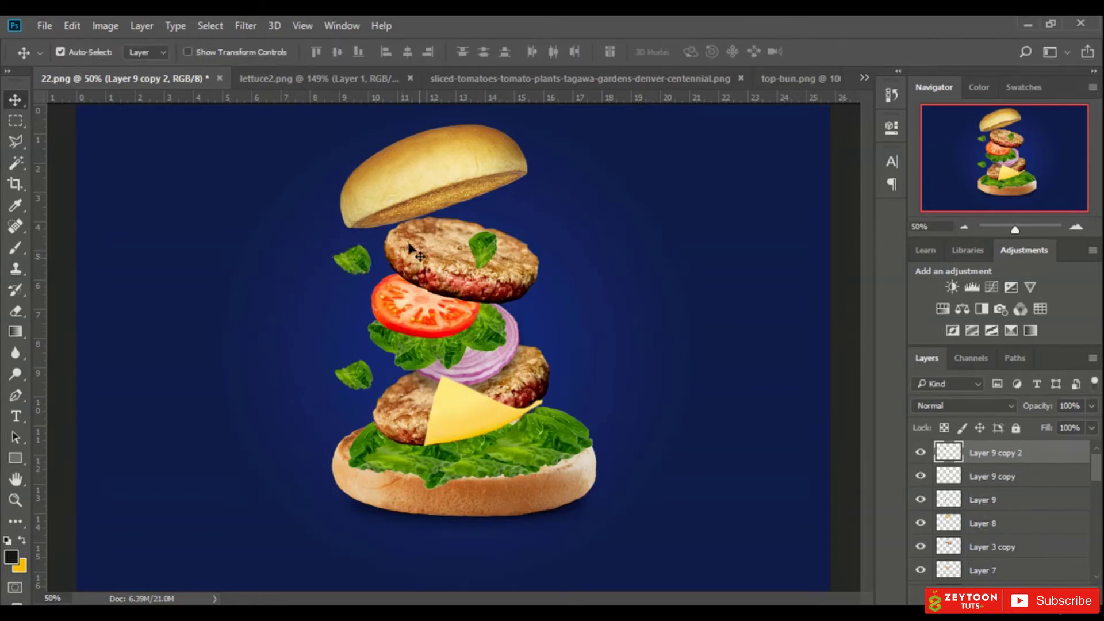
Duplicate the leaf beside the upper patty, rotate the copy about -85°, and place it at the patty's right edge
key(ctrl+j)
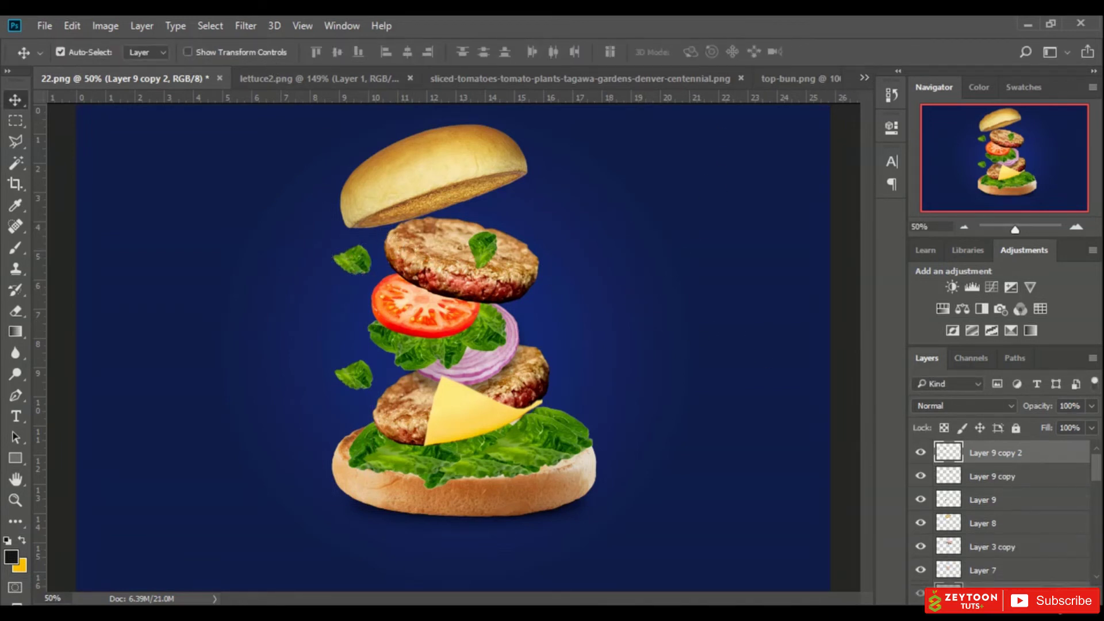
drag(380, 293, 568, 150)
click(188, 52)
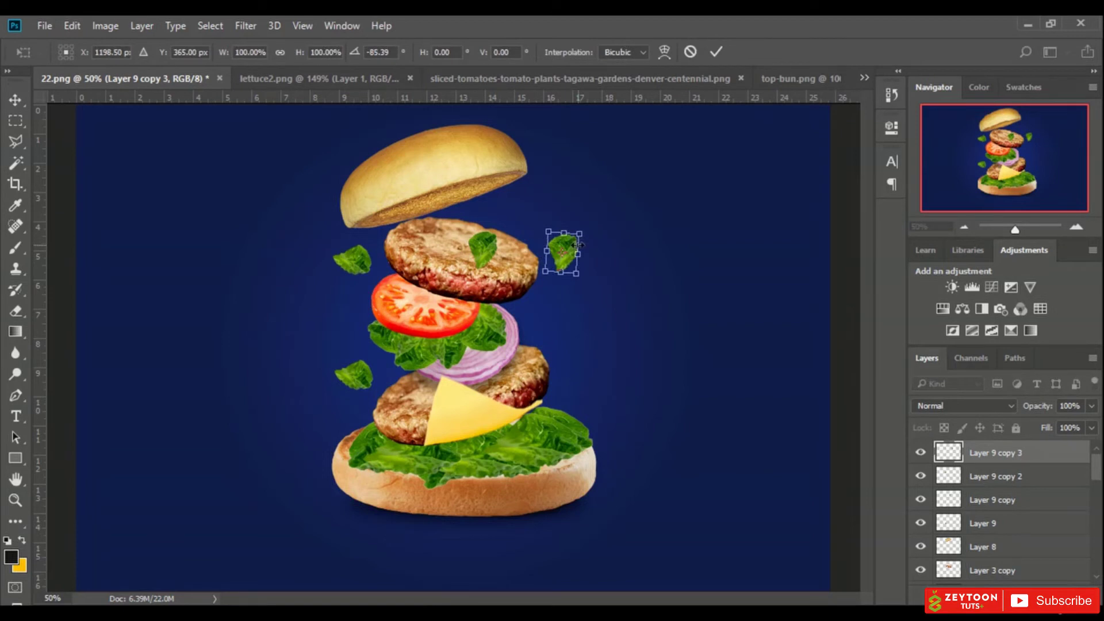
drag(574, 248, 554, 248)
click(717, 53)
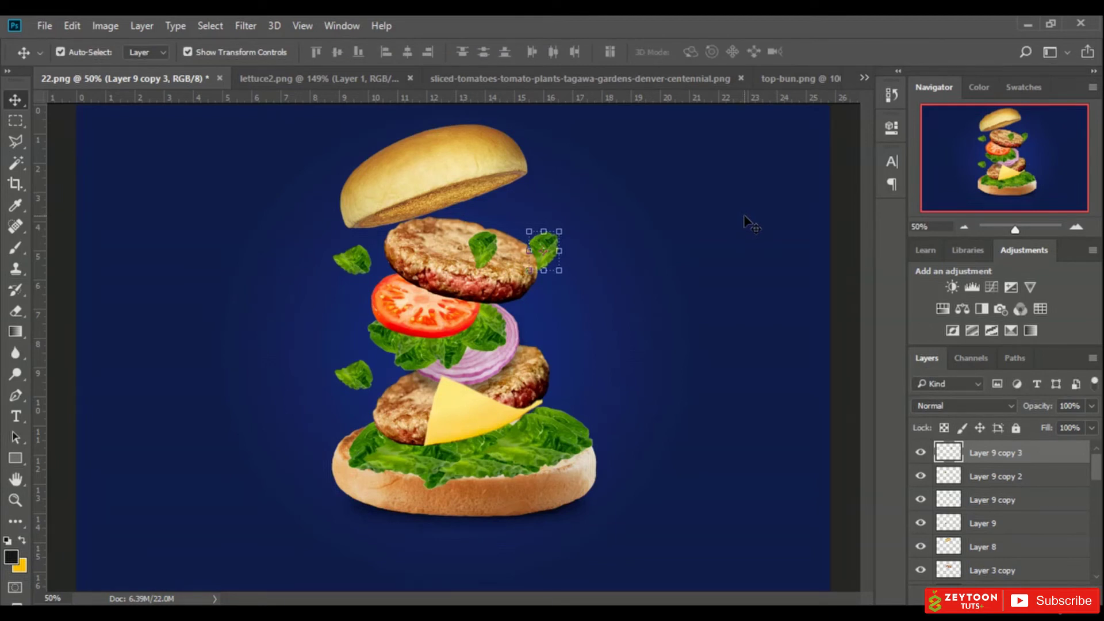
click(212, 52)
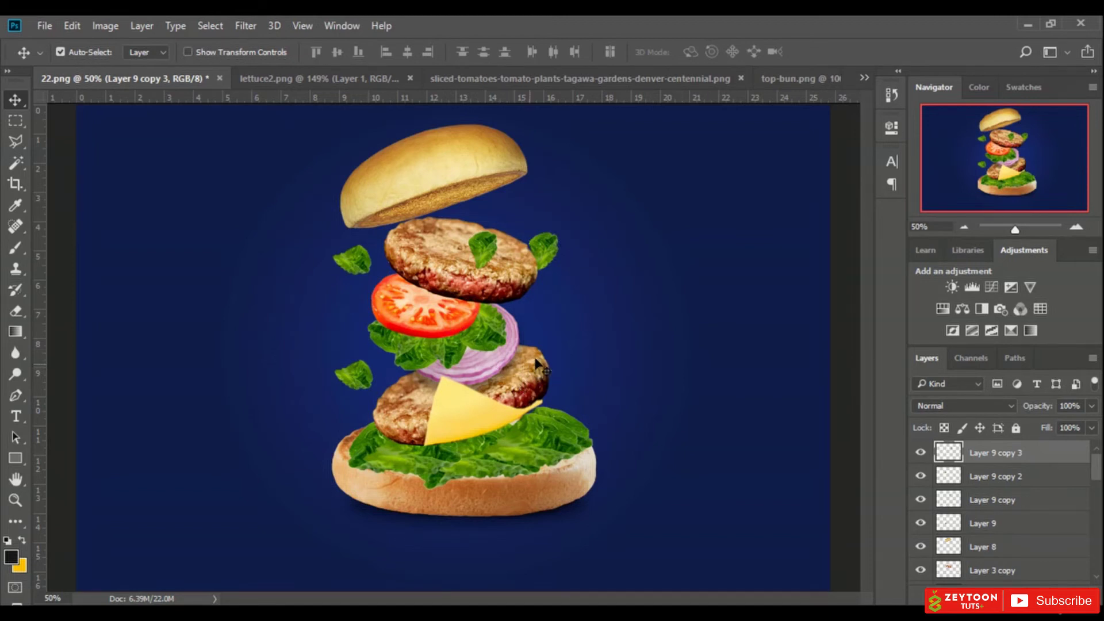
Open the Sauce-ketchup1 image from the source folder in Adobe Photoshop CC 2018
key(alt+Tab)
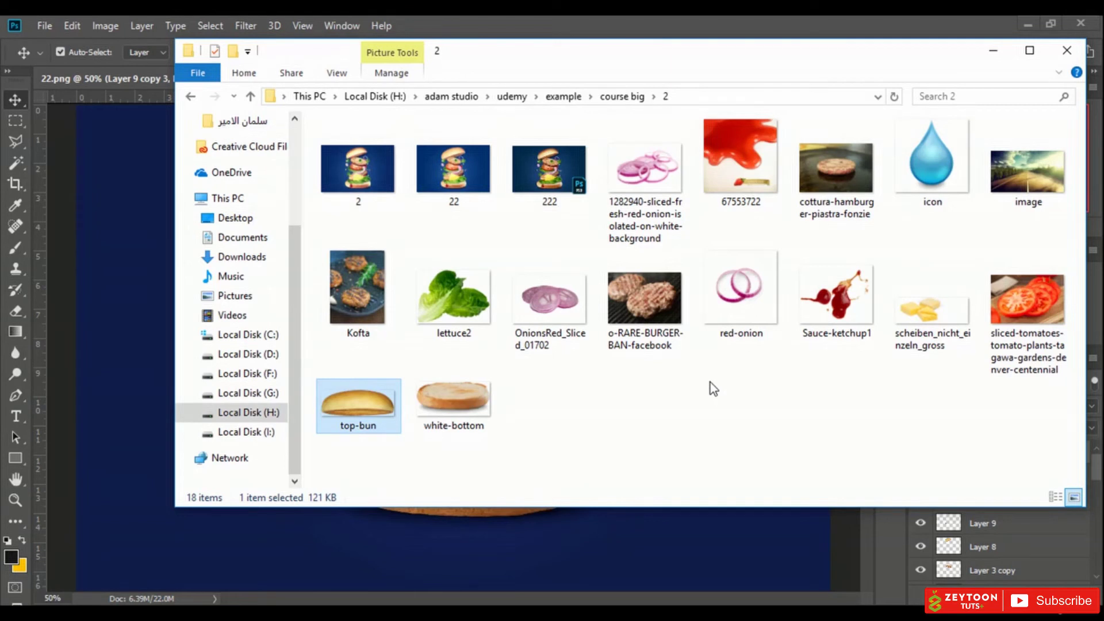
double_click(813, 305)
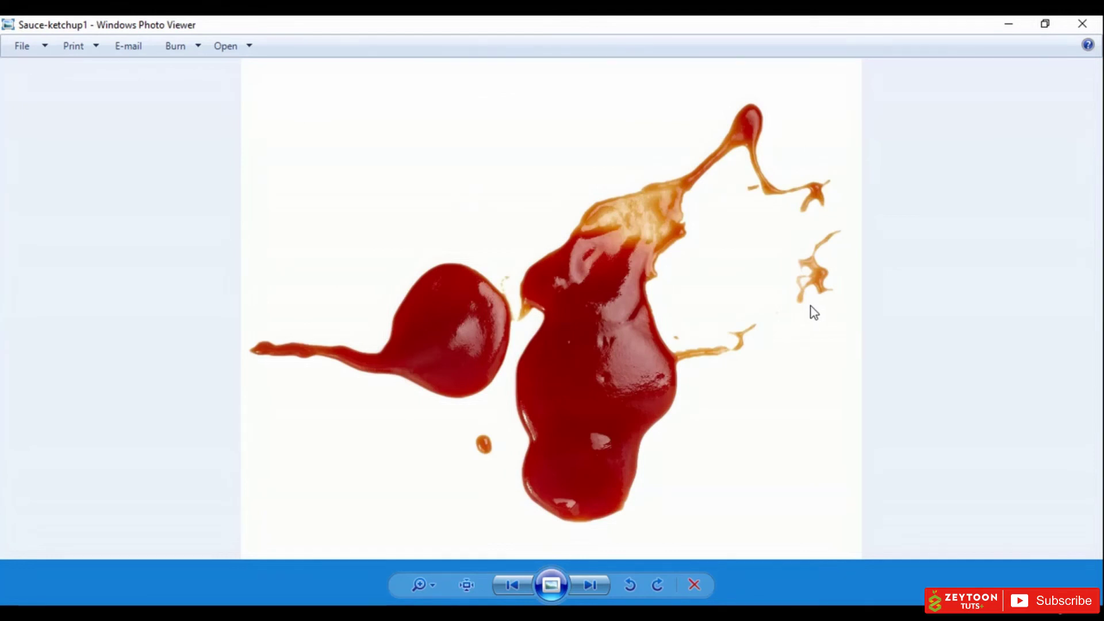
right_click(631, 246)
mouse_move(739, 256)
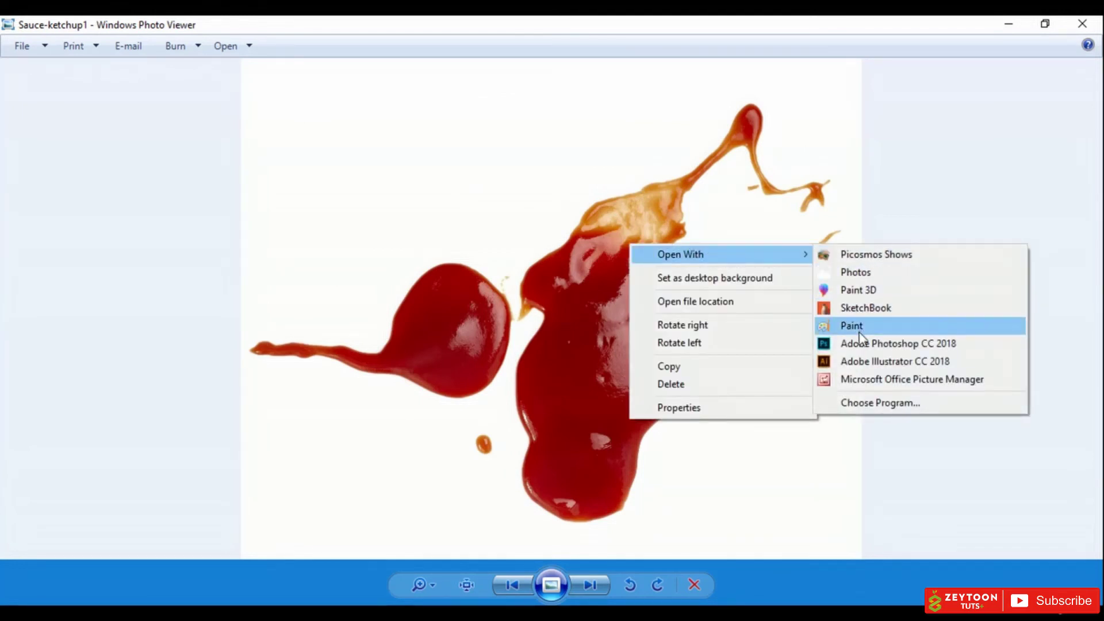
click(857, 345)
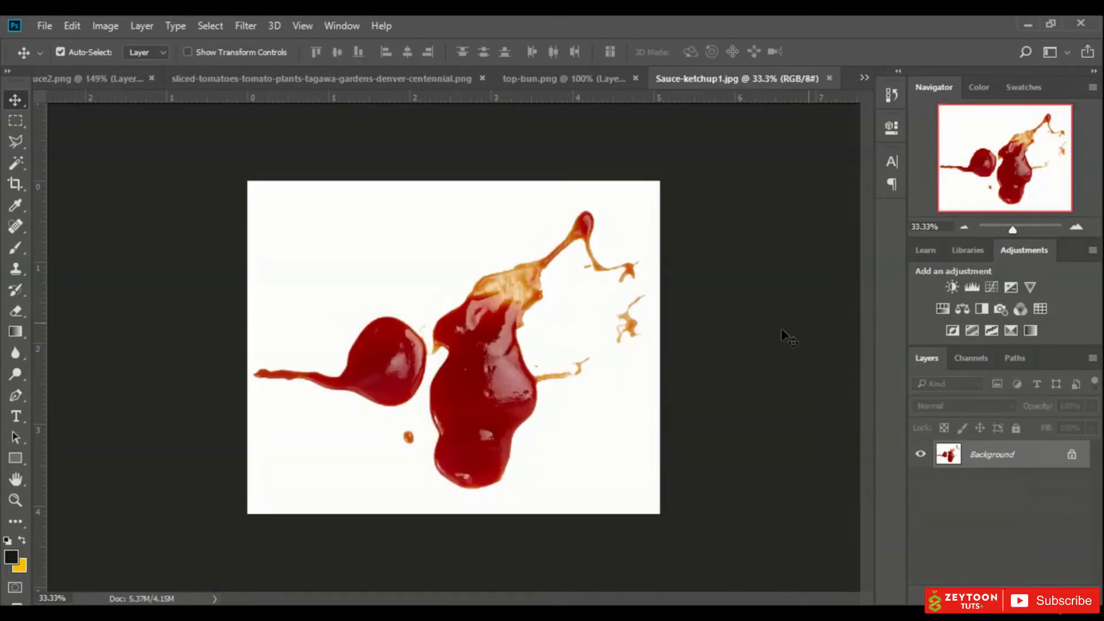
Unlock the ketchup image's background layer and remove its white background with the Magic Wand at tolerance 32
click(1070, 456)
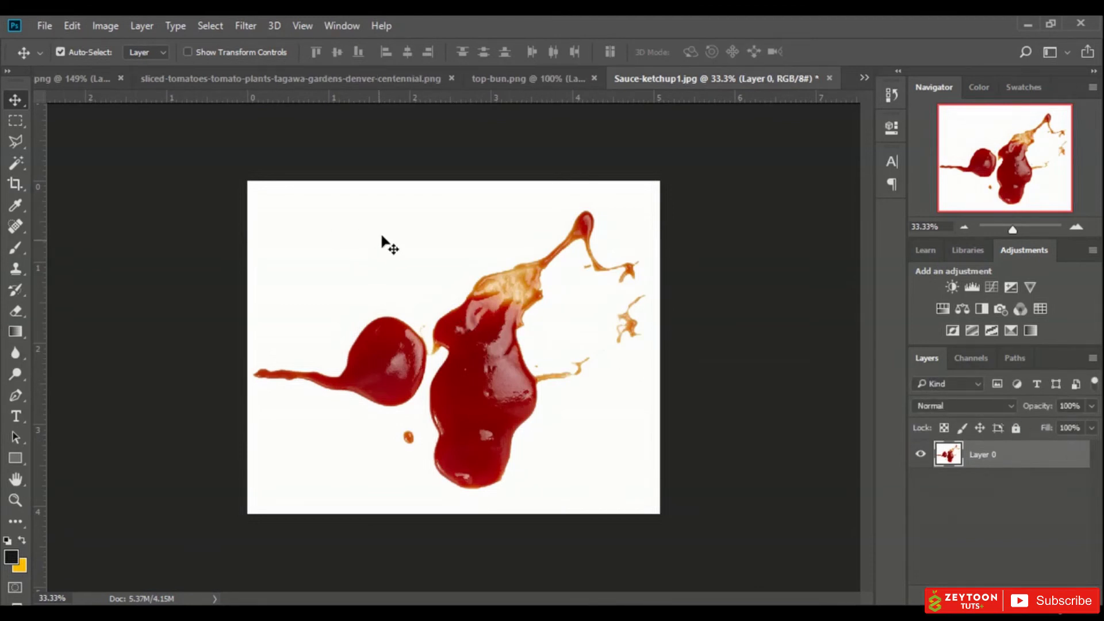
click(19, 165)
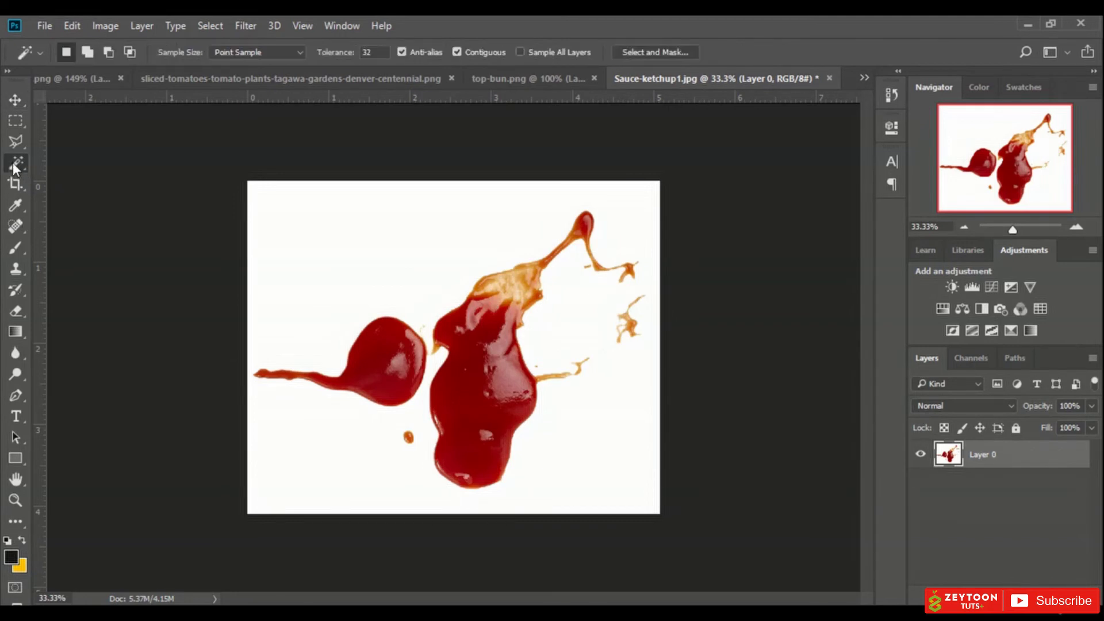
click(431, 244)
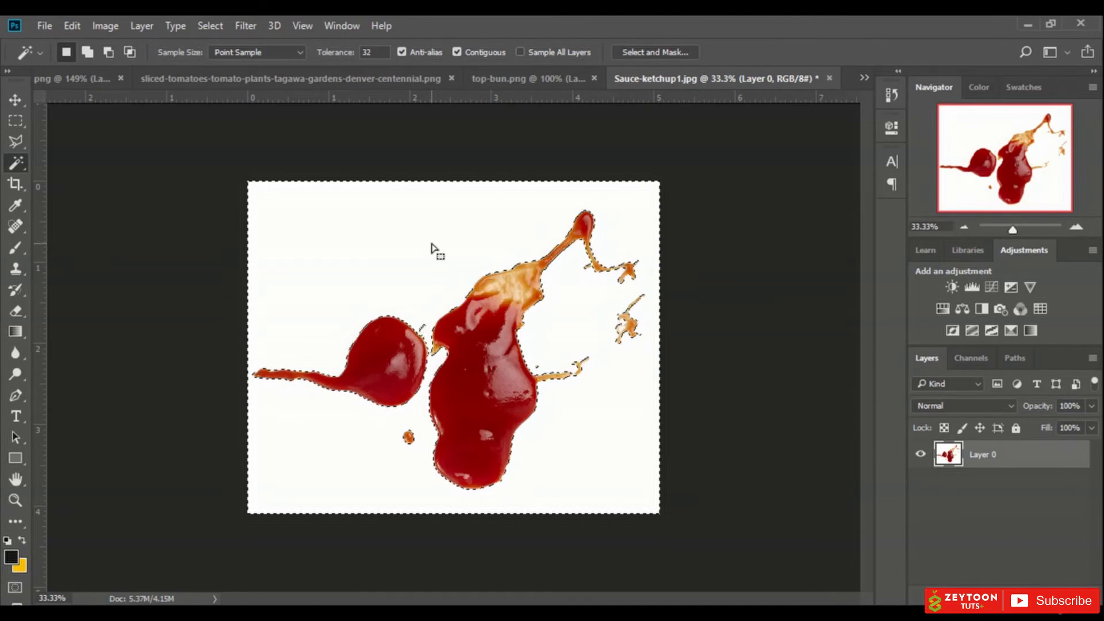
key(Delete)
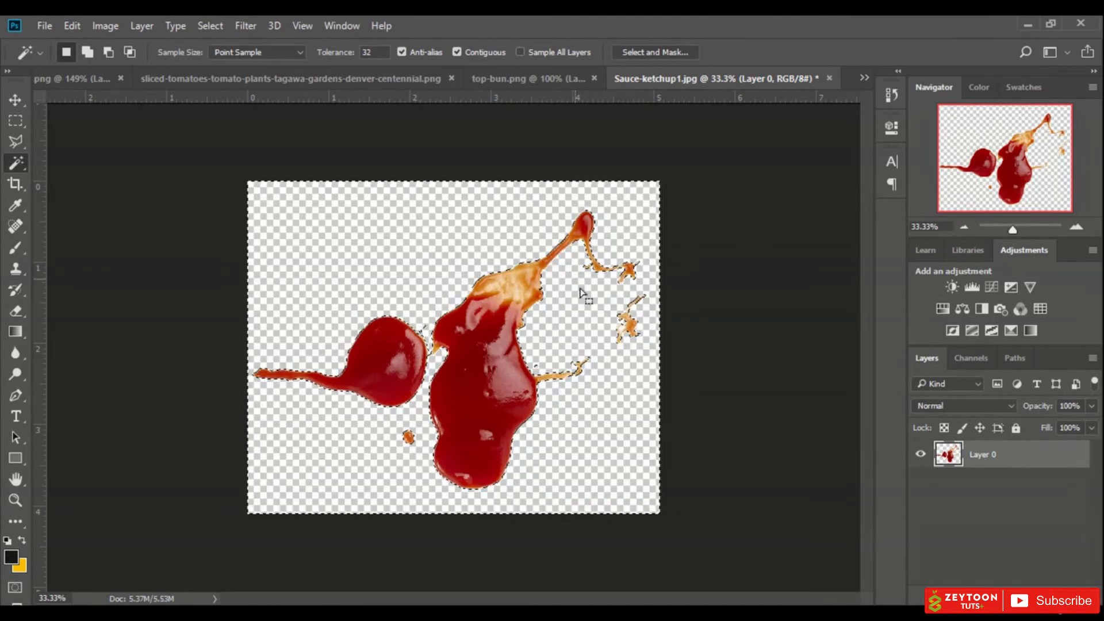
key(ctrl+d)
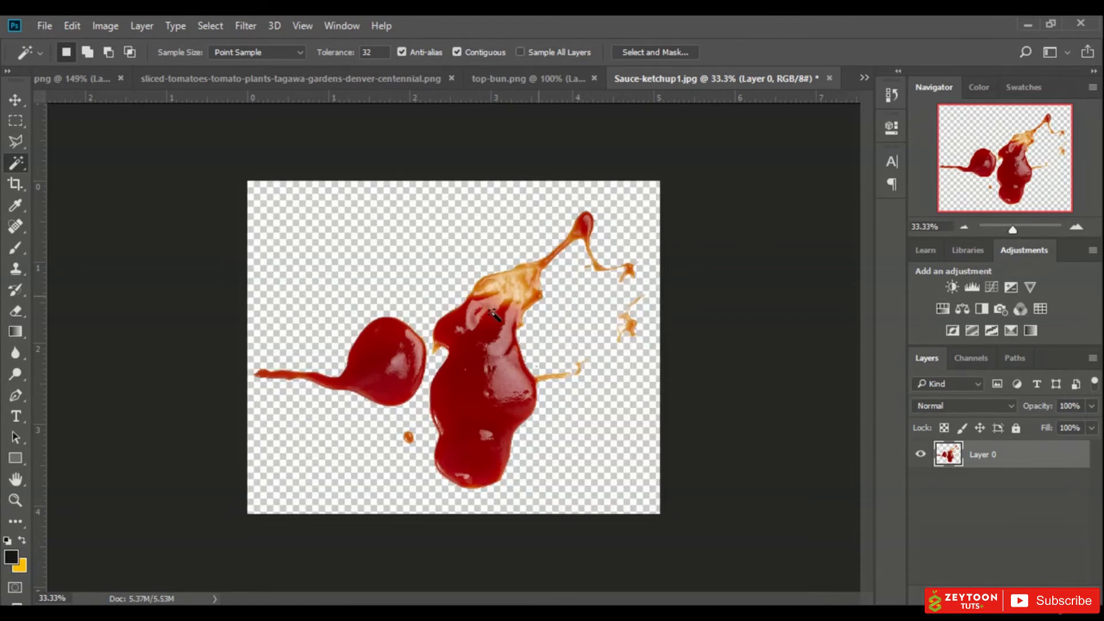
Outline the ketchup's upper-right splash with the Polygonal Lasso and put the selection on its own new layer
click(16, 142)
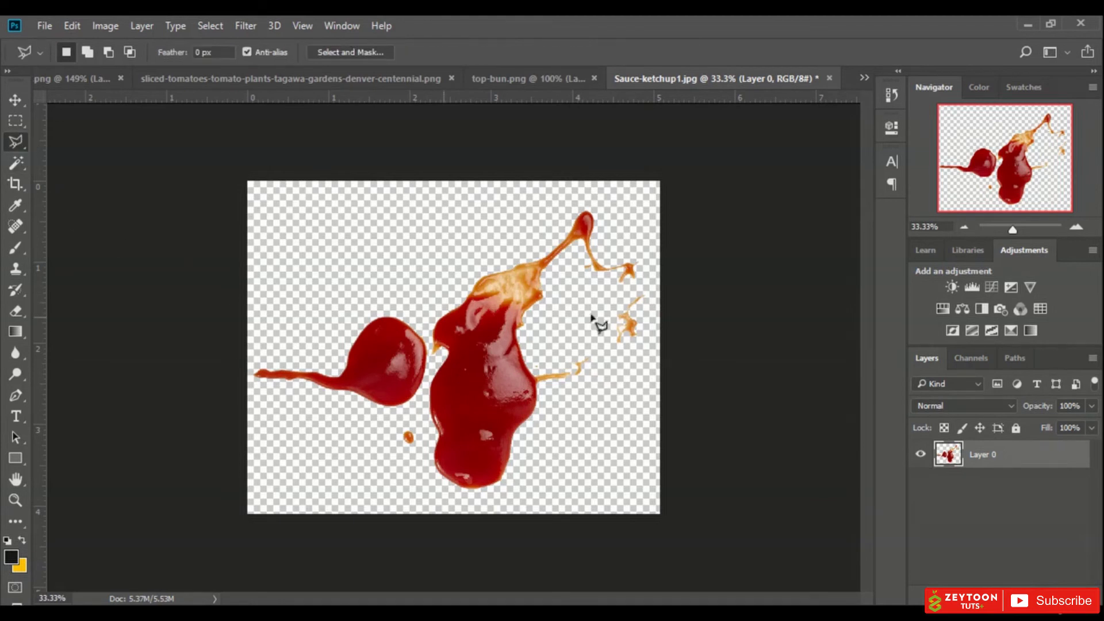
click(643, 281)
click(602, 299)
click(541, 266)
click(530, 220)
click(592, 194)
click(661, 250)
click(644, 282)
right_click(574, 229)
click(632, 358)
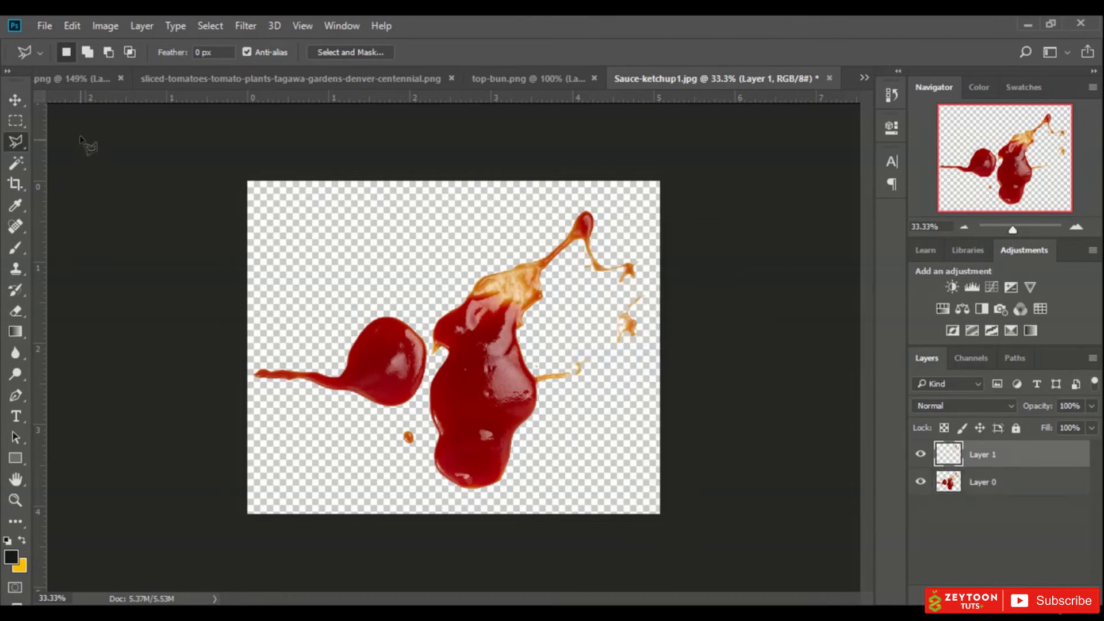
Close the top-bun.png document and bring the ketchup splash into the 22.png composition, to the right of the onion
click(15, 100)
click(595, 78)
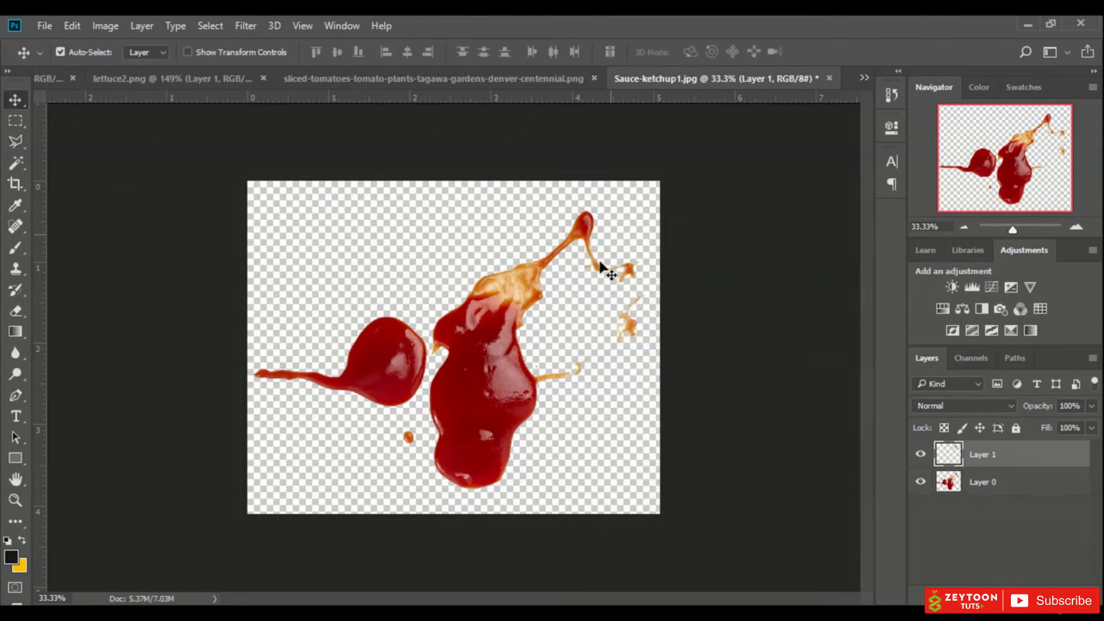
drag(37, 82, 642, 309)
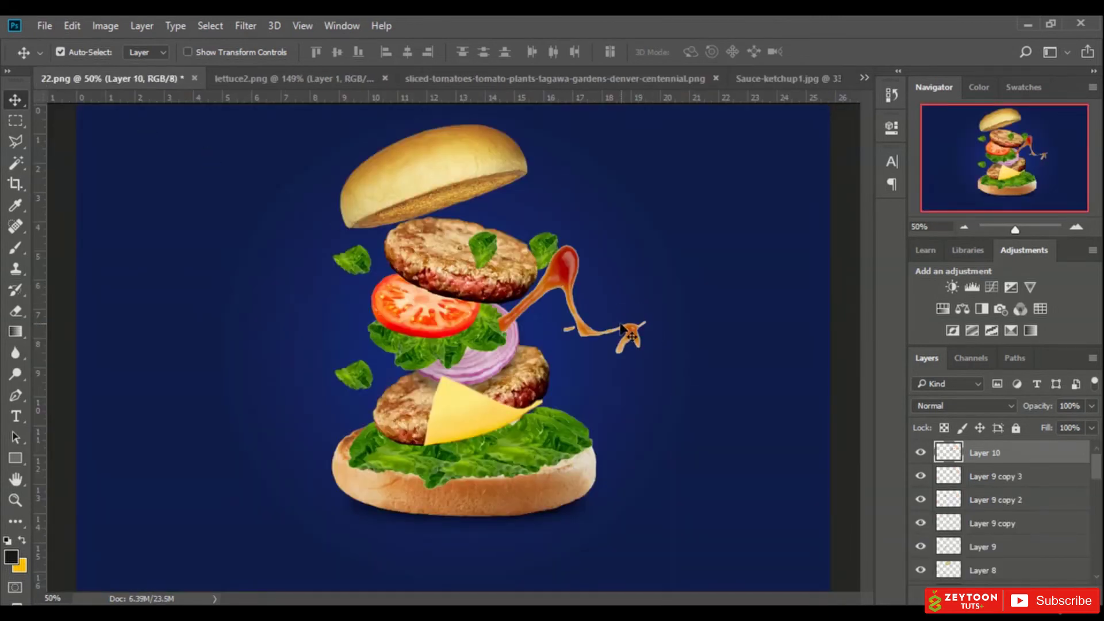
Move the ketchup splash layer directly above Layer 1, then shrink it and rotate it about 27° so it emerges beside the onion
scroll(1001, 512, down, 6)
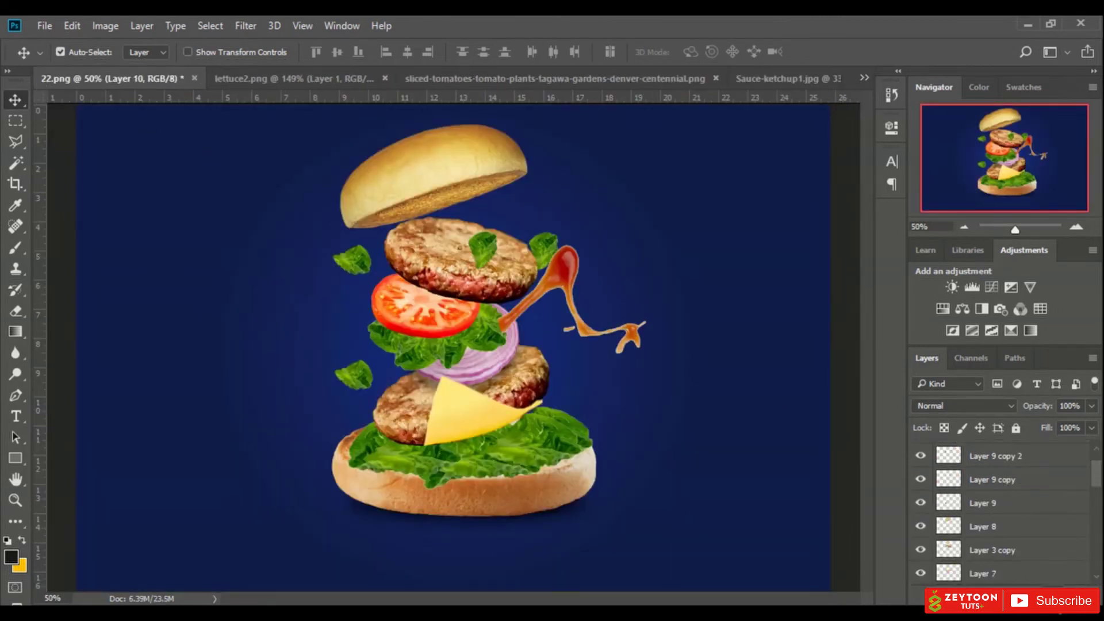
drag(1035, 595, 1015, 508)
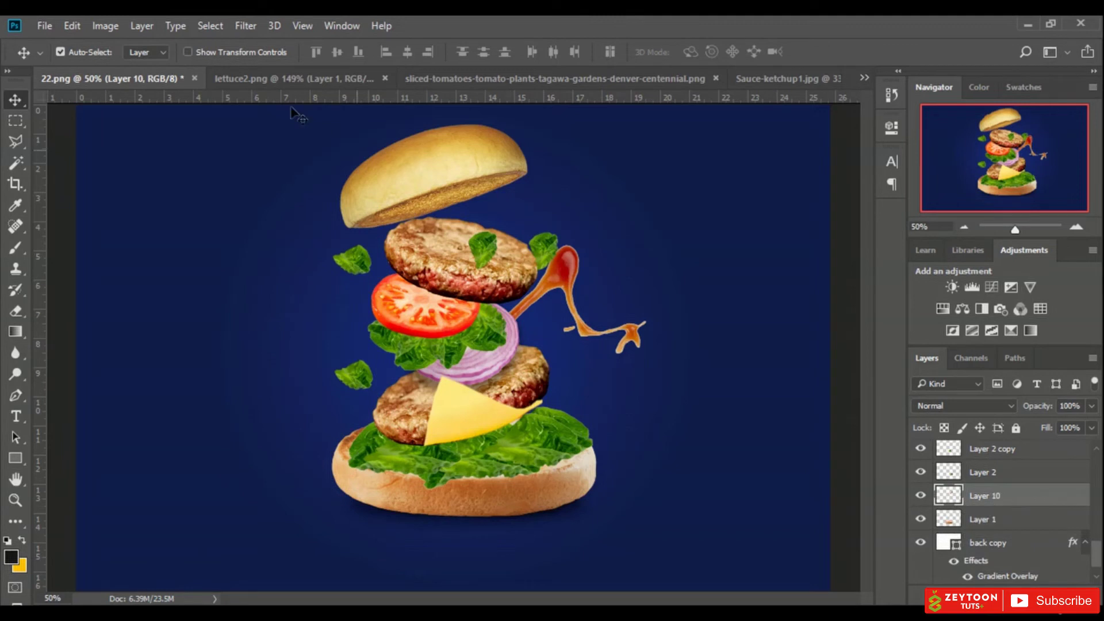
click(225, 50)
drag(646, 253, 551, 309)
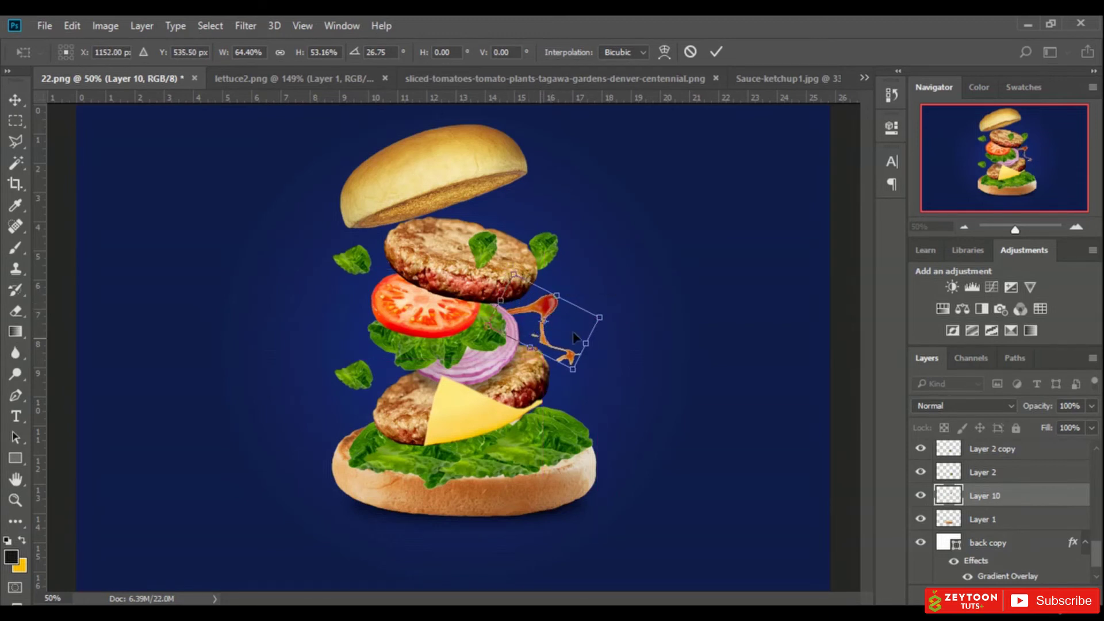
drag(601, 316, 582, 316)
click(716, 53)
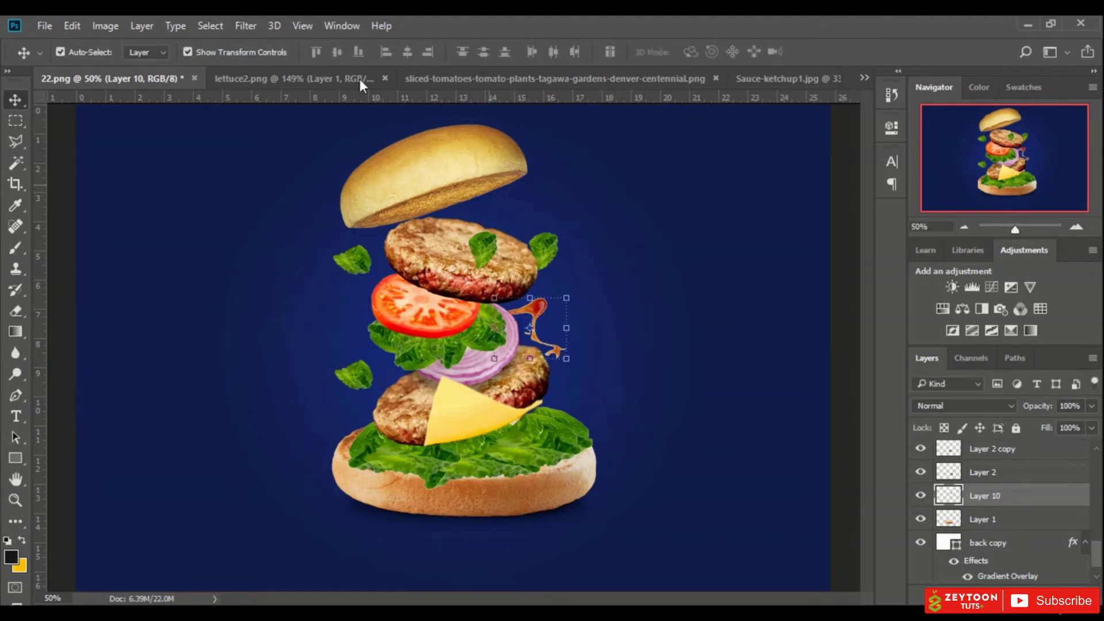
Fine-tune the ketchup splash's position and rotate it slightly counterclockwise beside the onion
click(263, 55)
drag(547, 310, 556, 313)
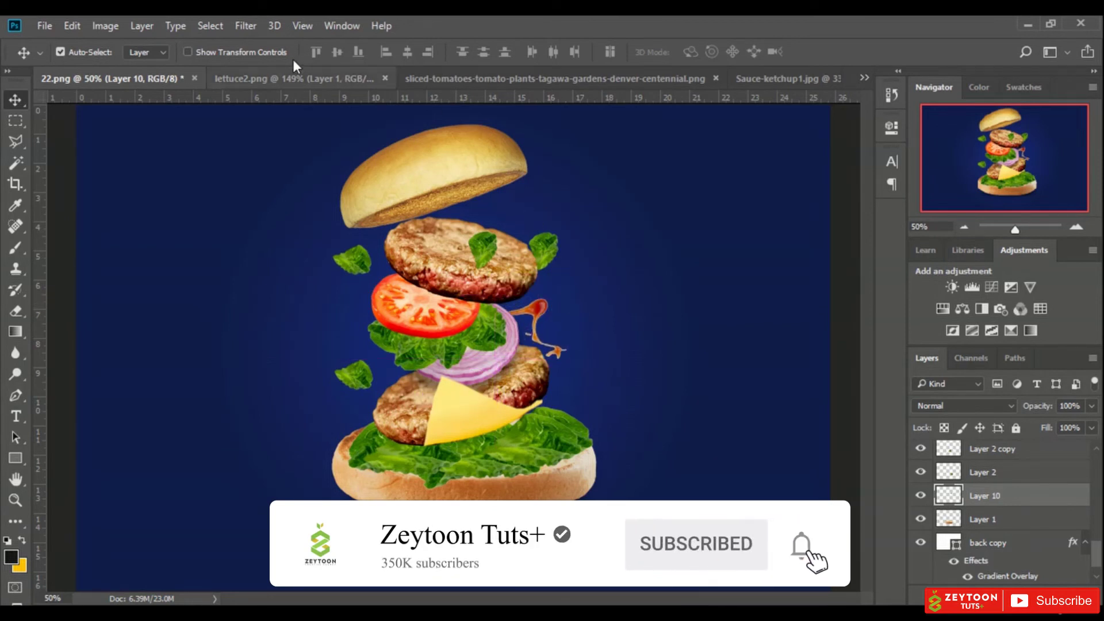
click(274, 56)
drag(580, 293, 598, 253)
key(Return)
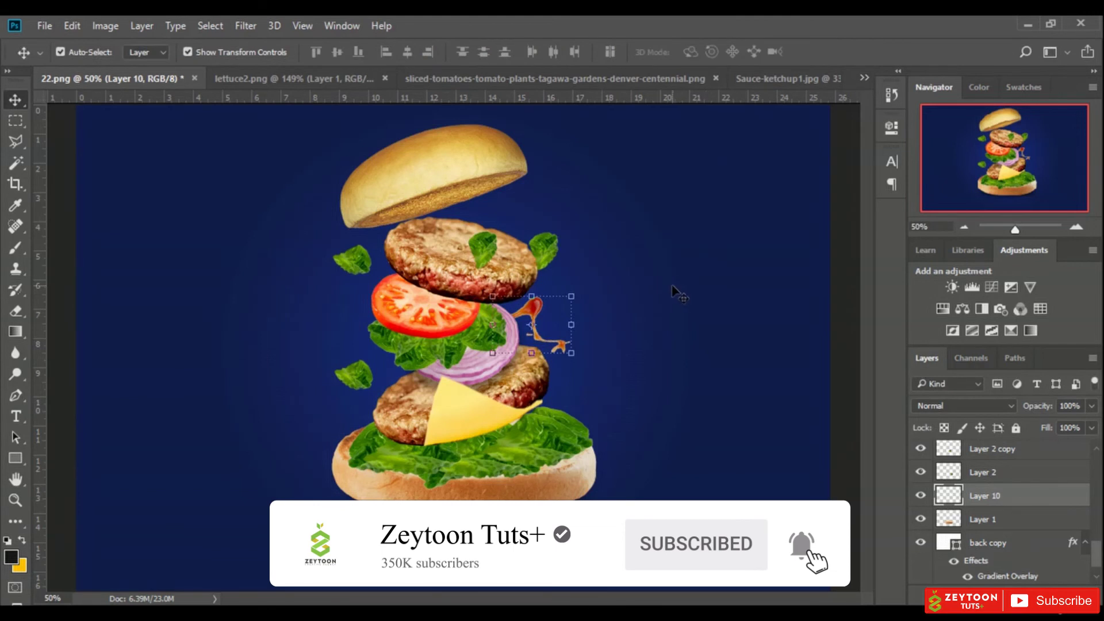
click(237, 54)
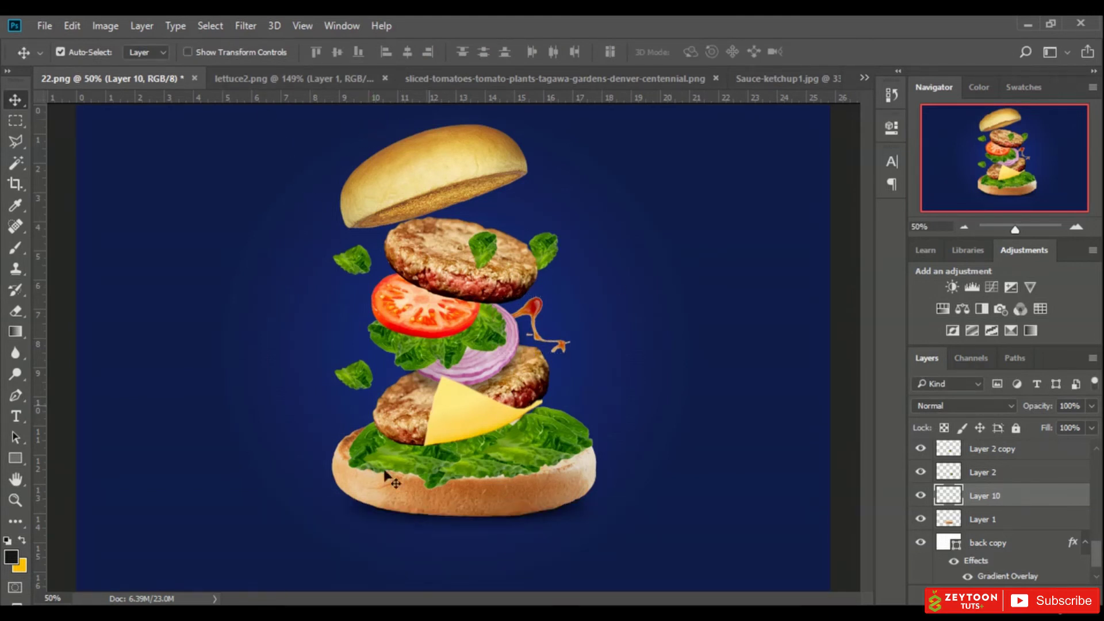
Close the sliced-tomatoes document and return to the 22.png composition
mouse_move(138, 615)
click(330, 79)
click(469, 79)
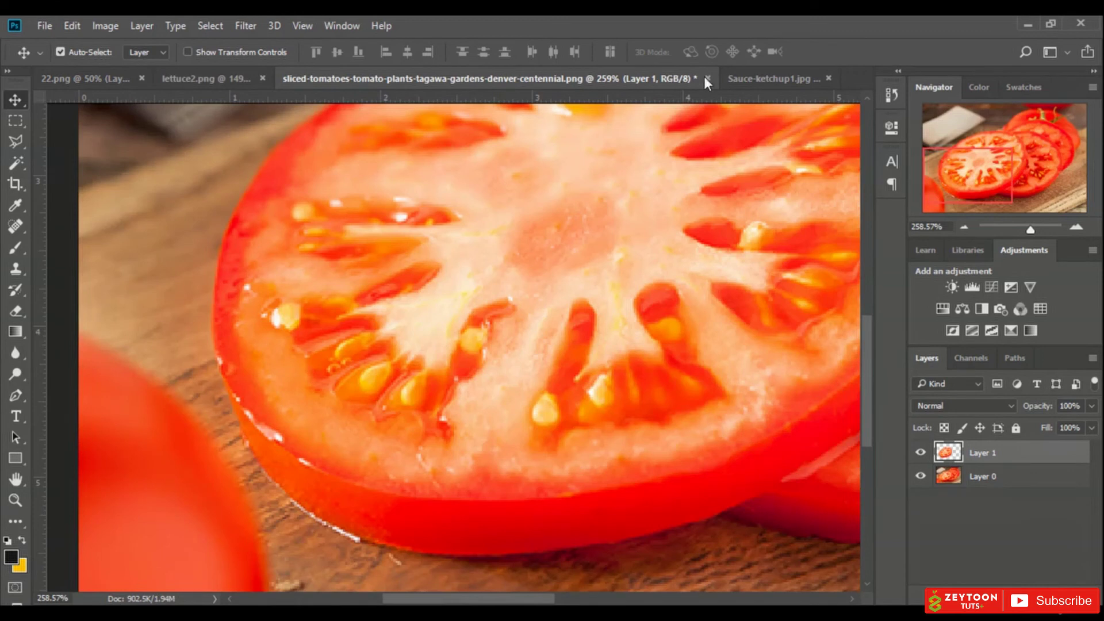
click(765, 79)
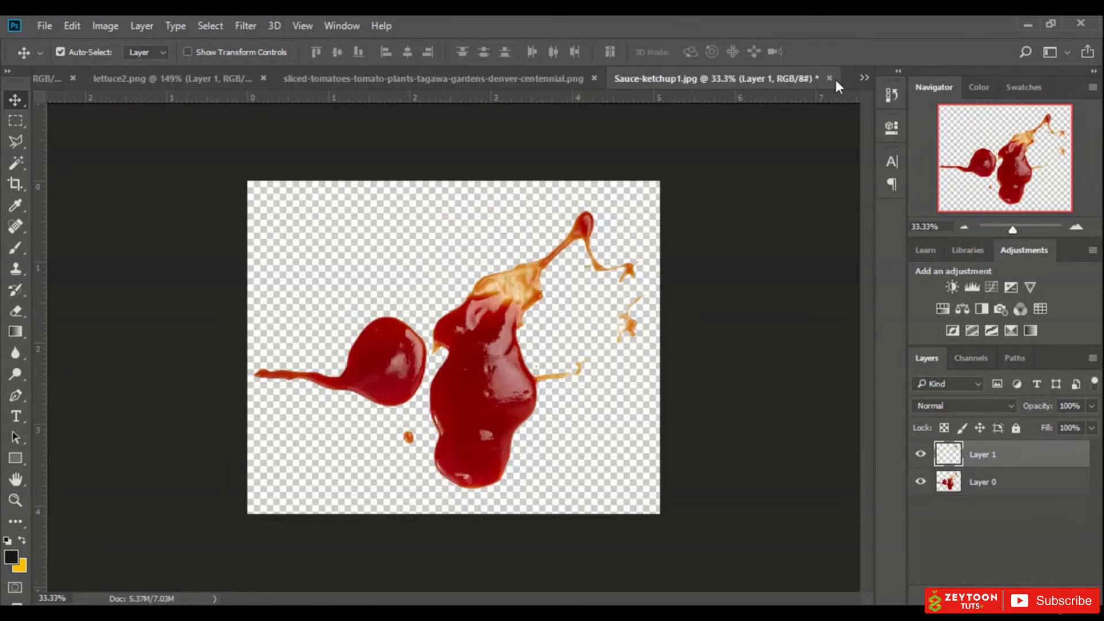
click(581, 80)
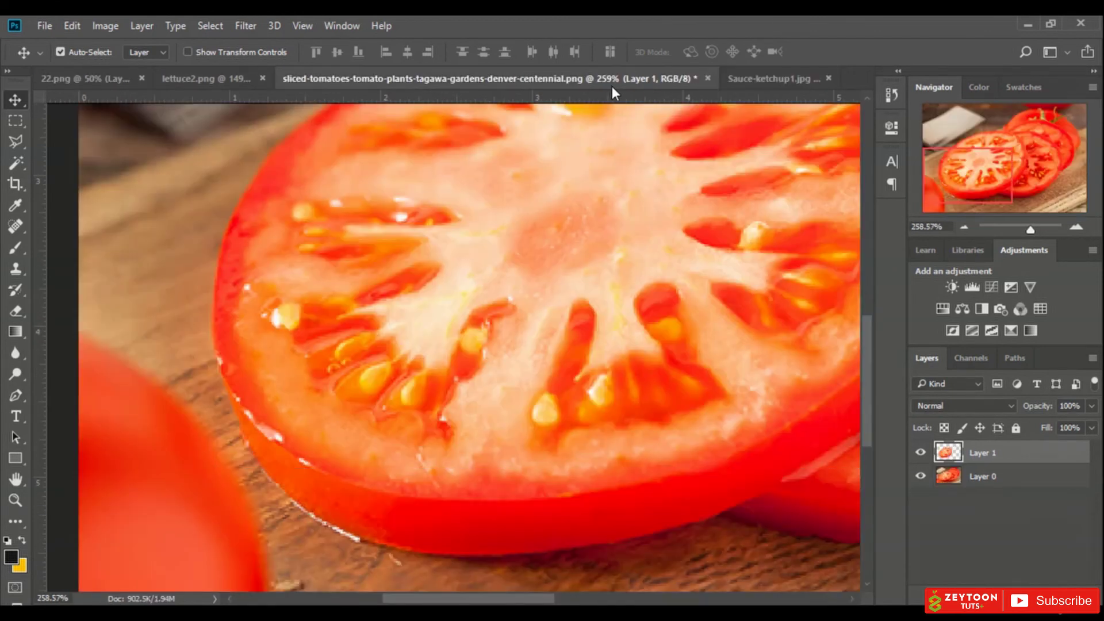
click(709, 78)
click(555, 256)
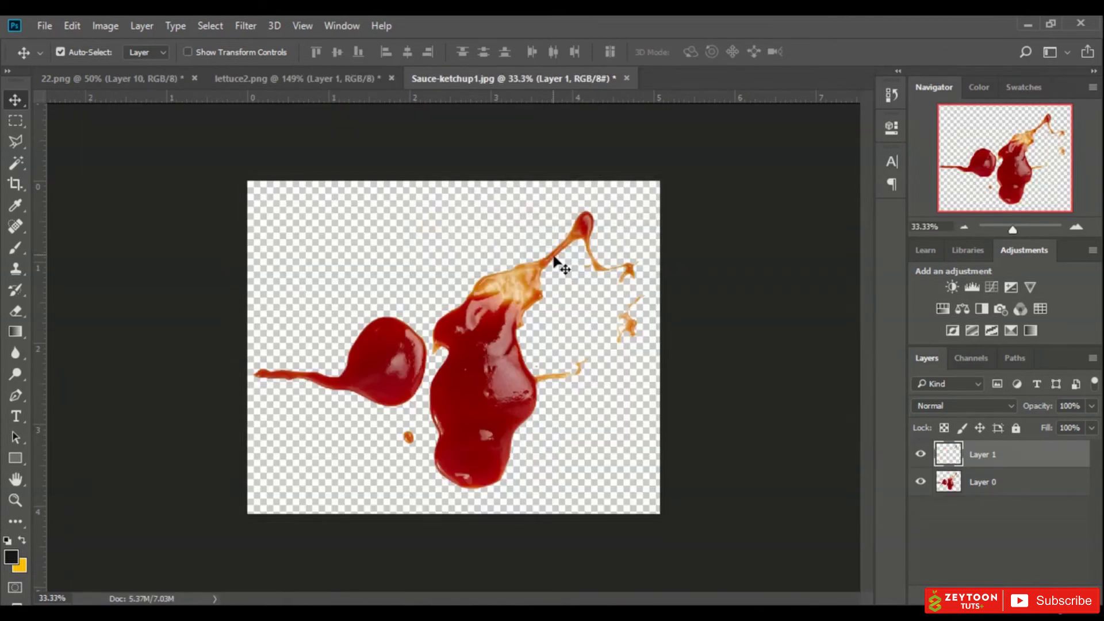
click(340, 81)
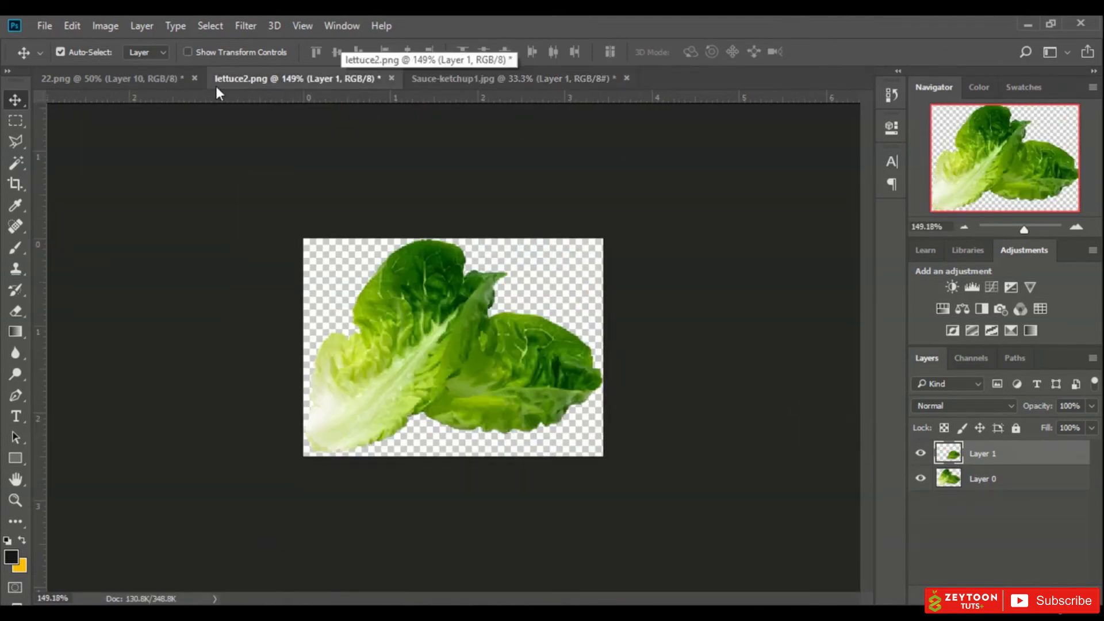
click(152, 80)
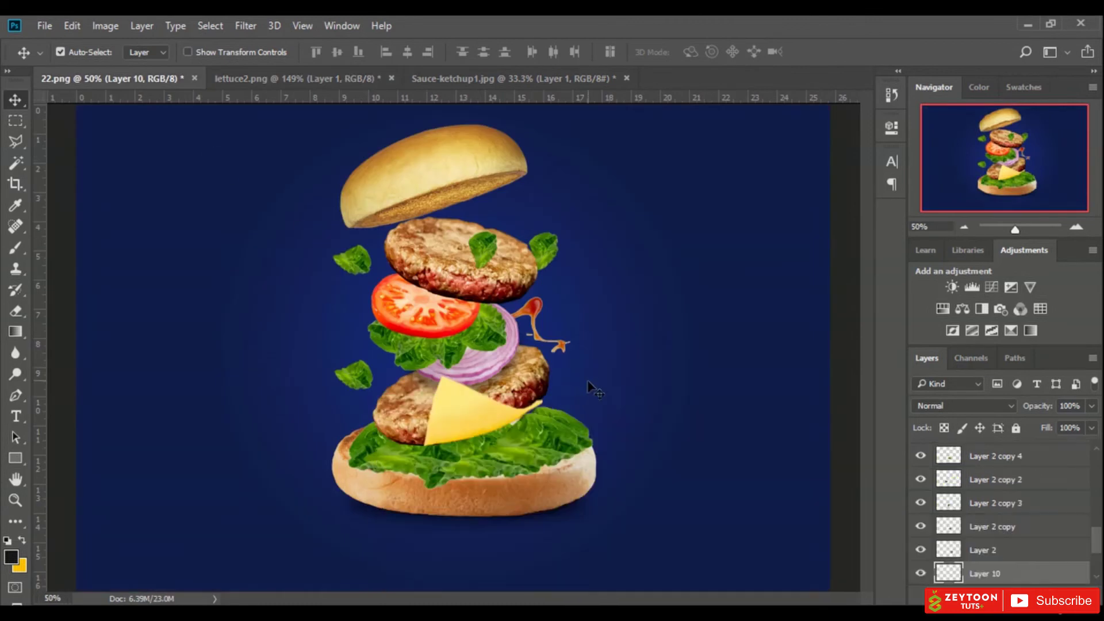
Duplicate the onion slice layer, move the copy to the top of the layer stack and clear its layer style
click(487, 371)
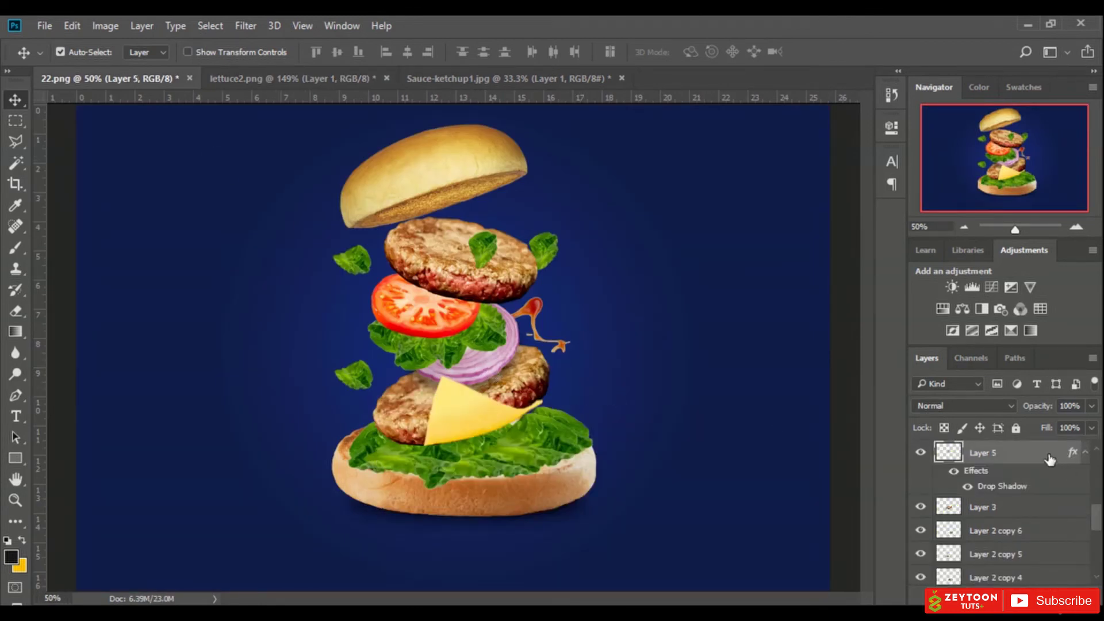
key(ctrl+j)
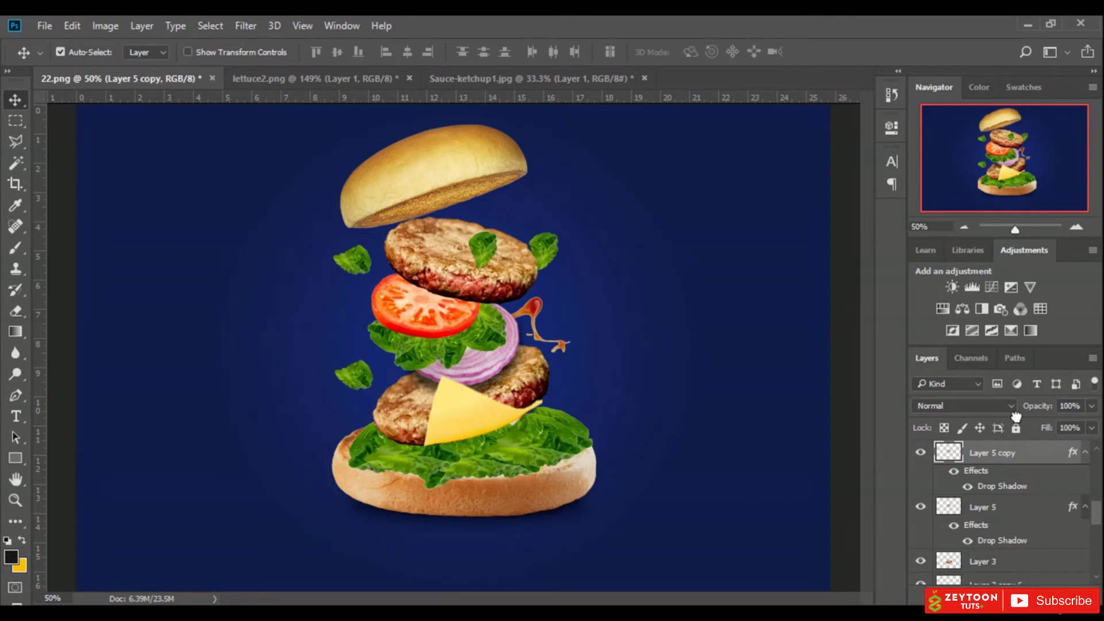
key(ctrl+j)
key(ctrl+j)
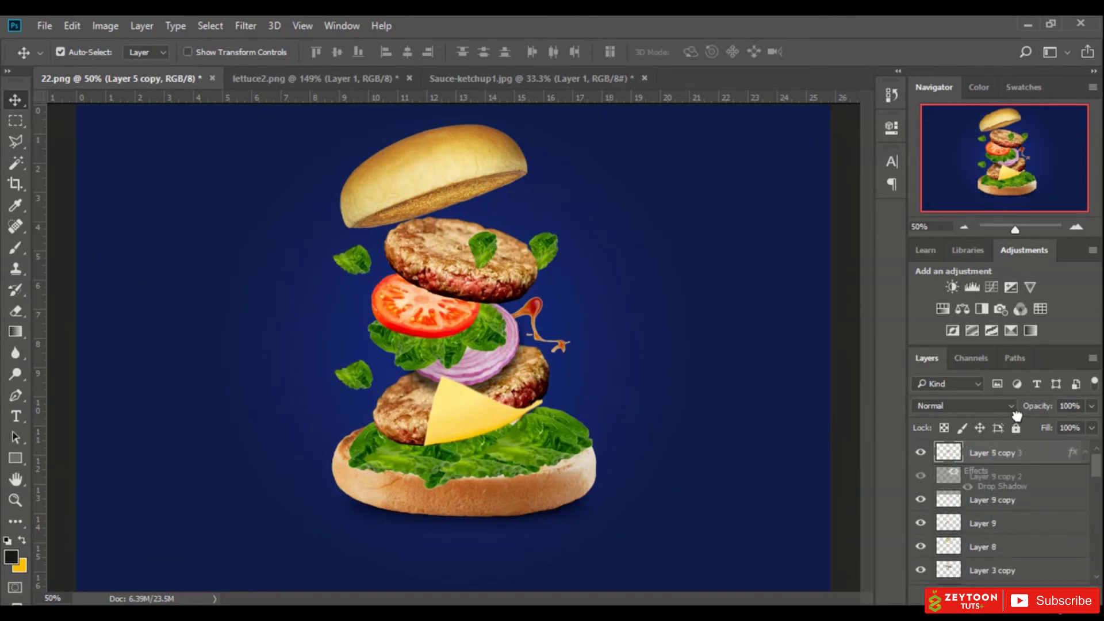
drag(1021, 441, 1012, 448)
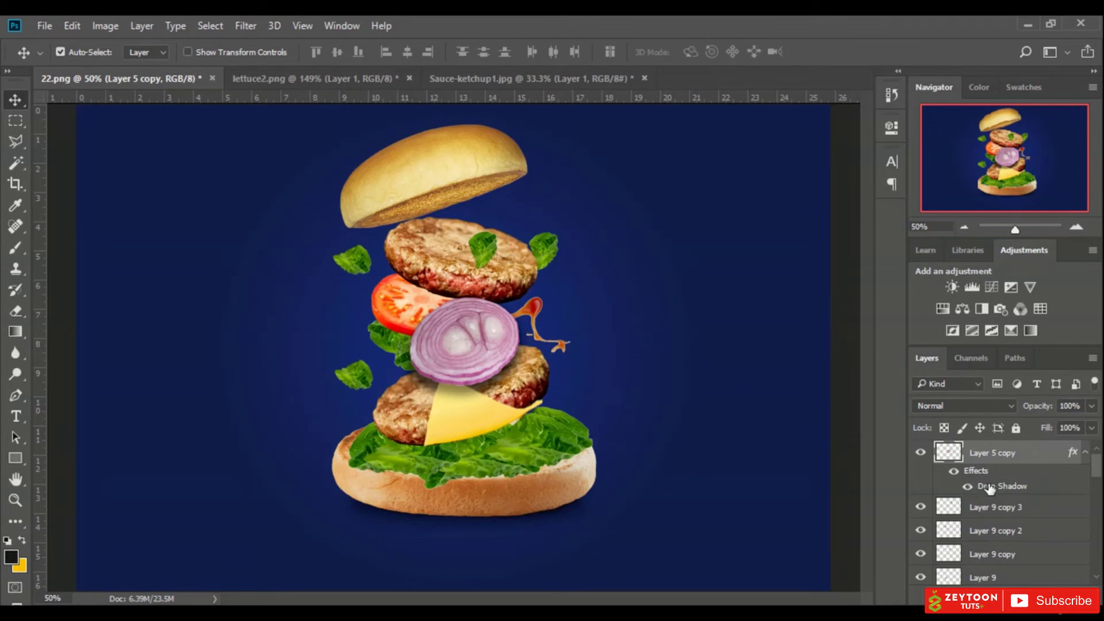
right_click(984, 458)
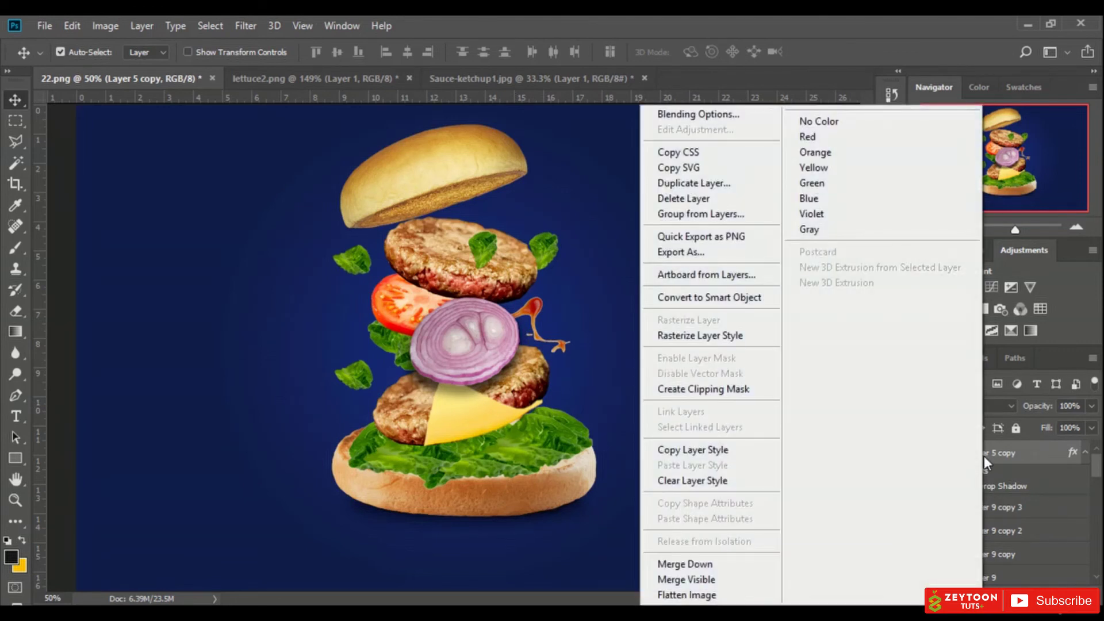
click(718, 483)
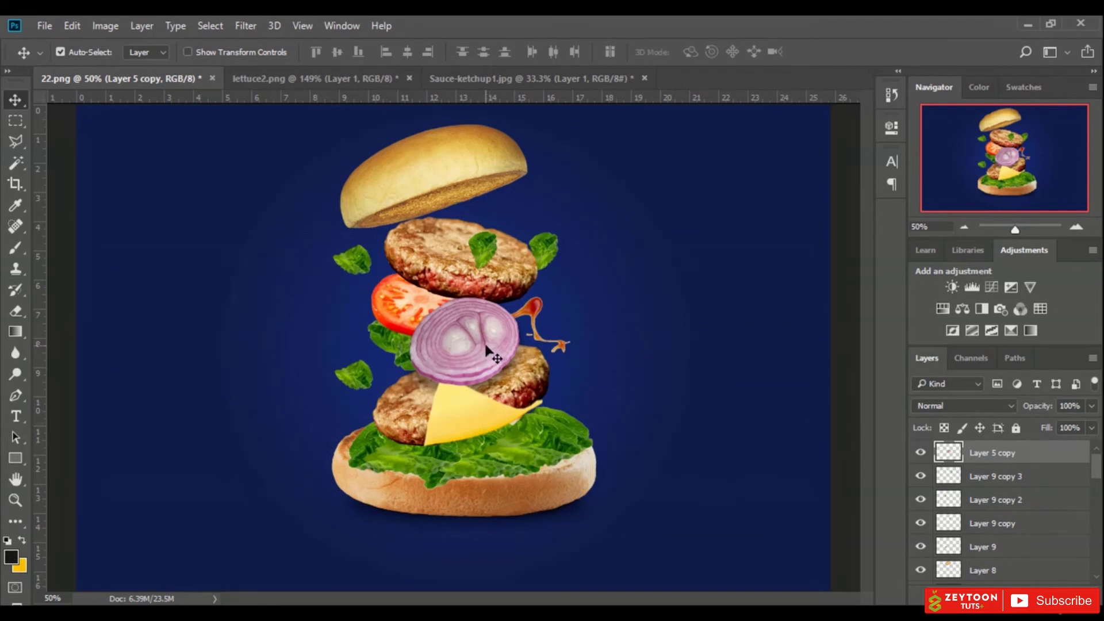
Shrink the onion copy to about 35% by 38%, rotate it about -115° and place it just left of the tomato slice
drag(487, 350, 350, 322)
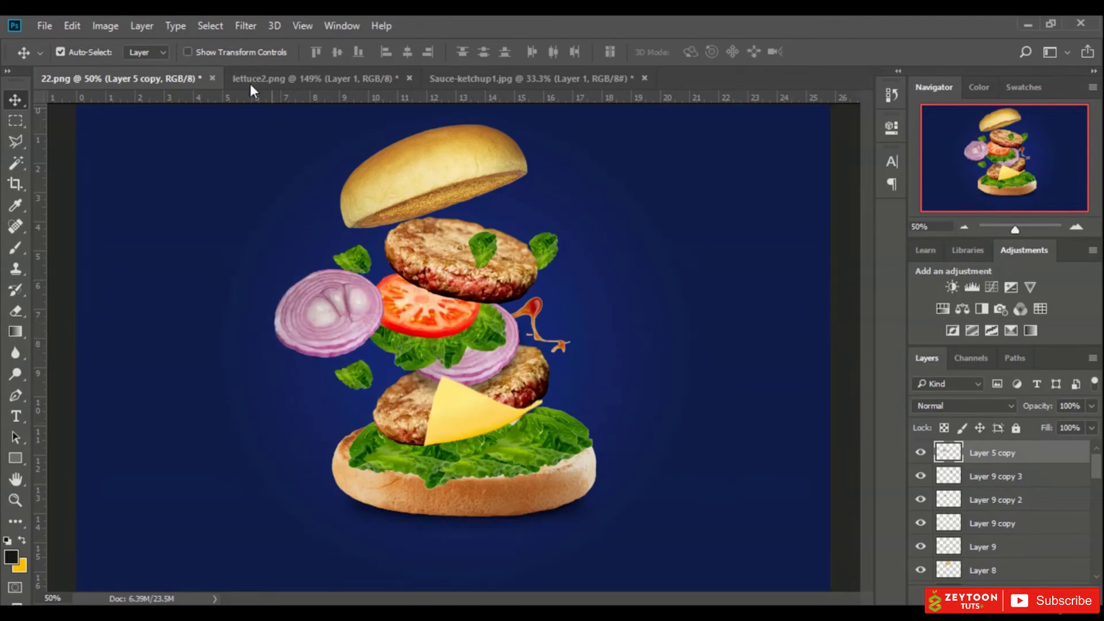
click(253, 49)
drag(382, 268, 262, 298)
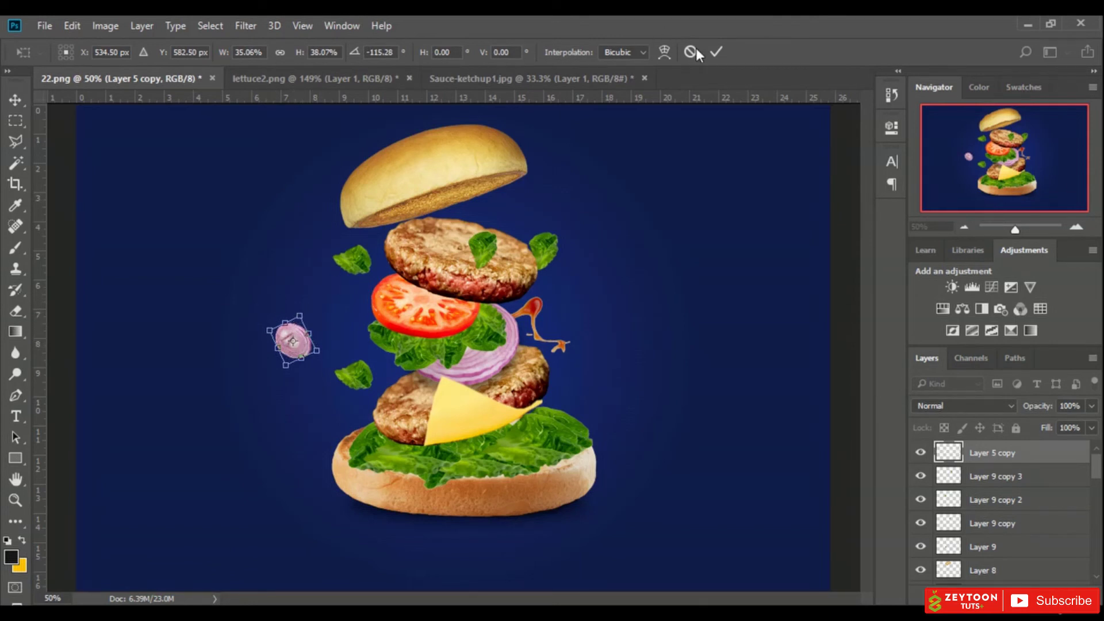
click(716, 52)
drag(298, 332, 340, 302)
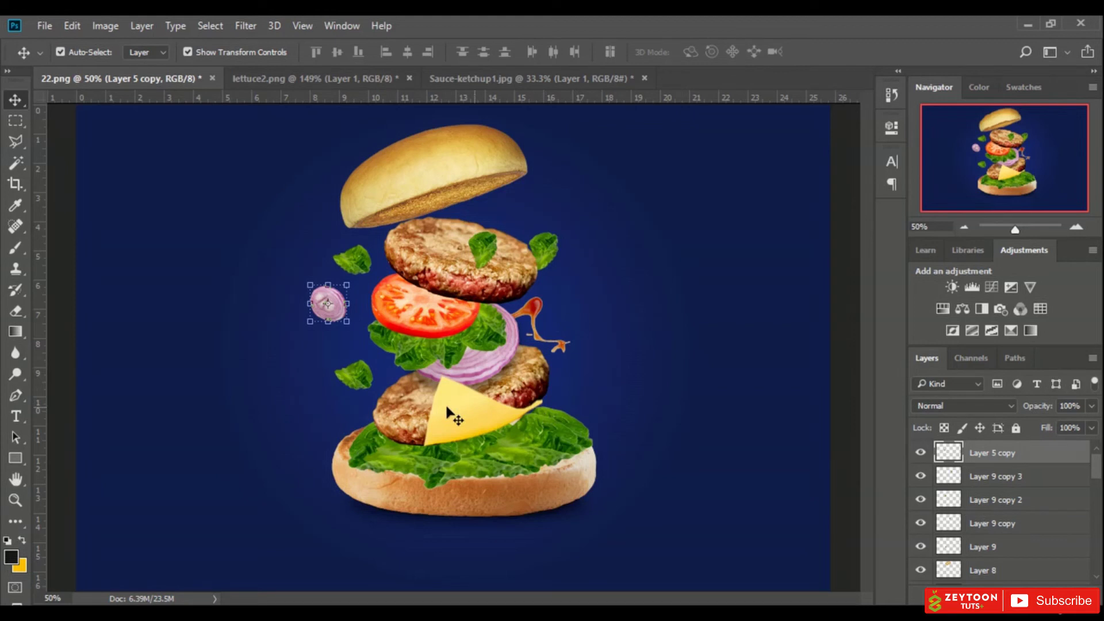
drag(343, 300, 353, 304)
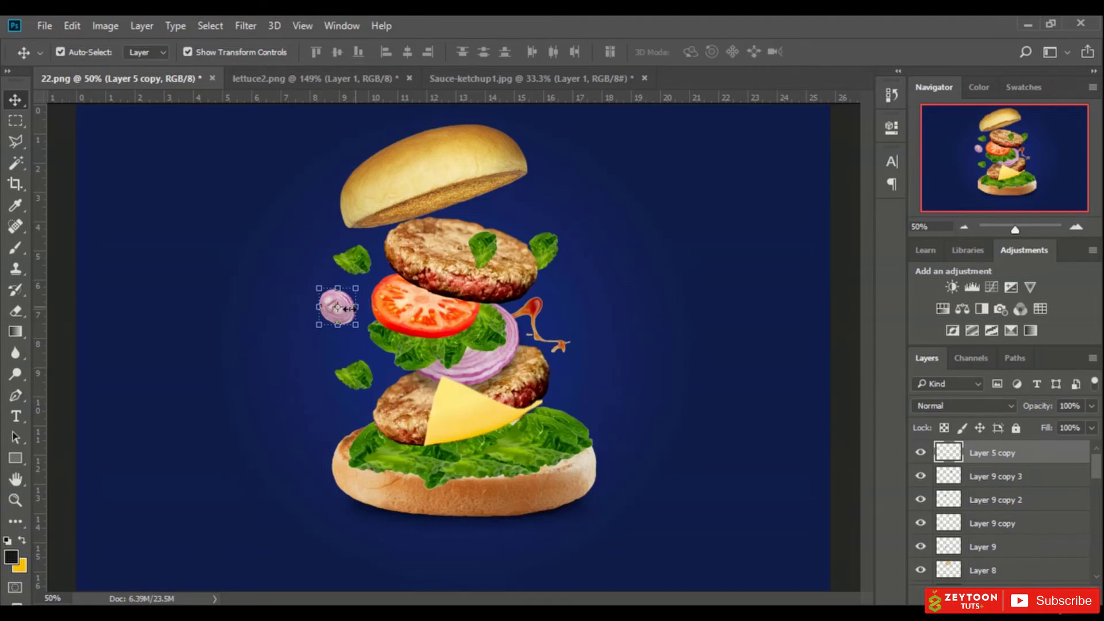
drag(345, 312, 354, 313)
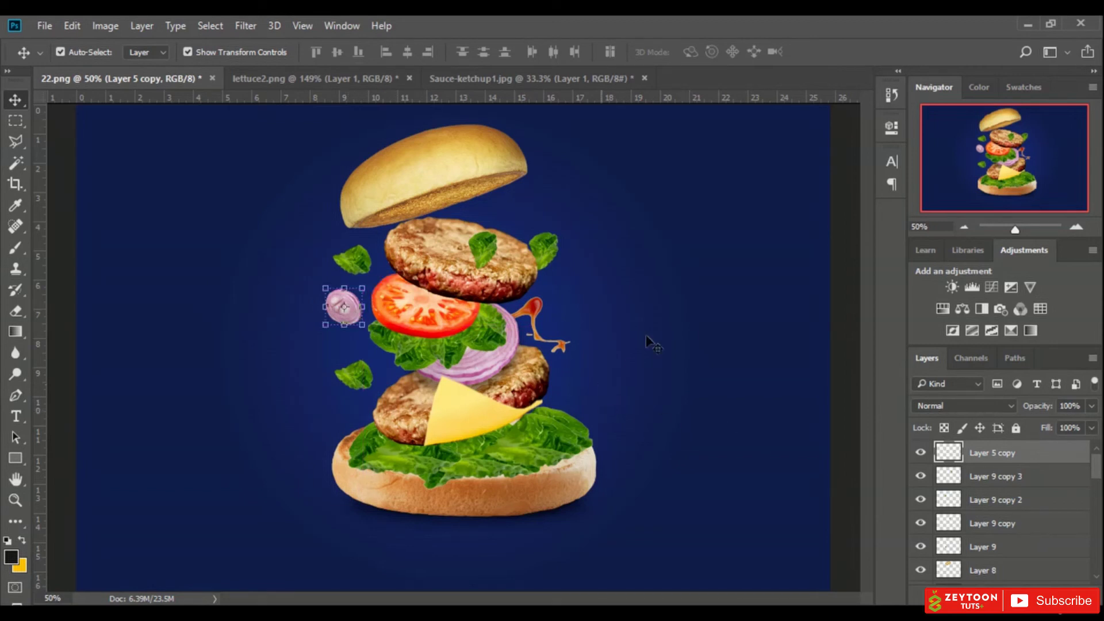
Open the red-onion image from the source folder in Adobe Photoshop CC 2018
click(136, 555)
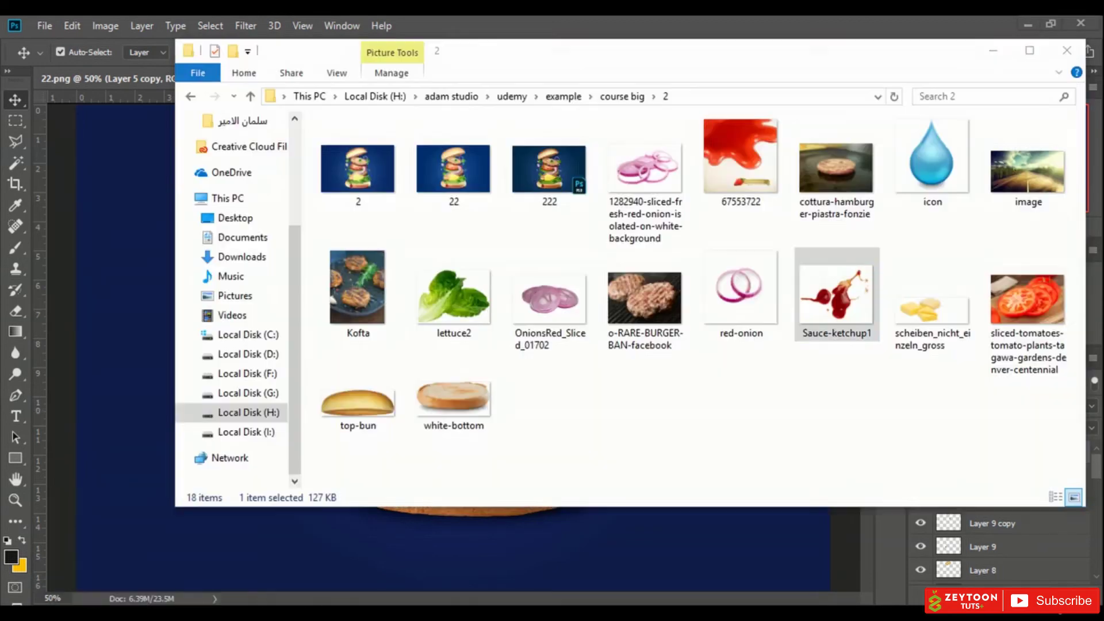
double_click(731, 316)
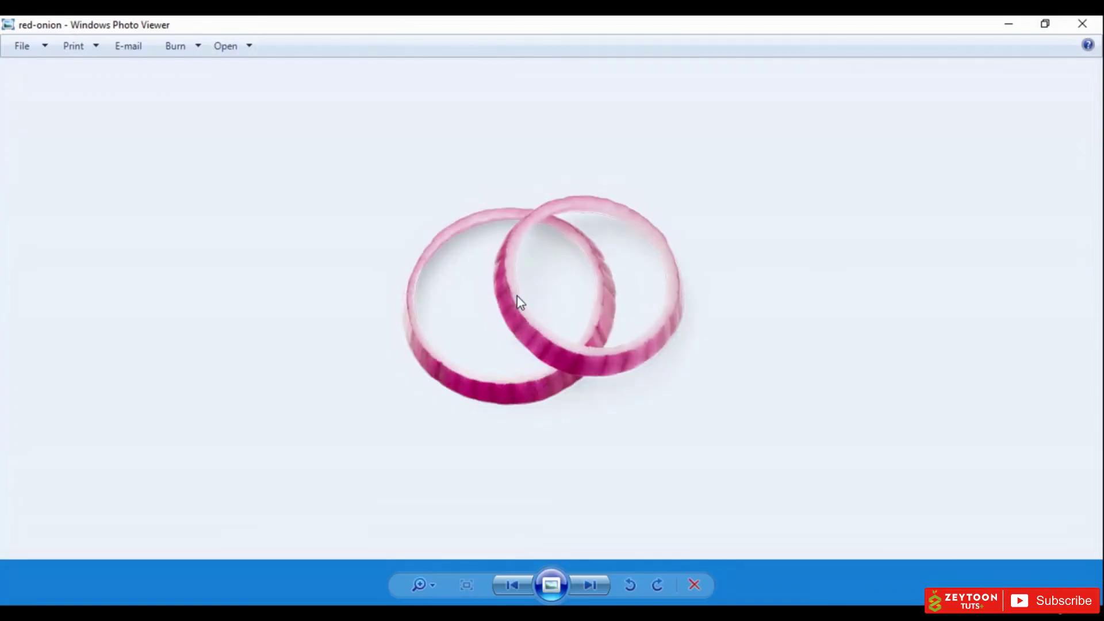
right_click(517, 299)
mouse_move(687, 308)
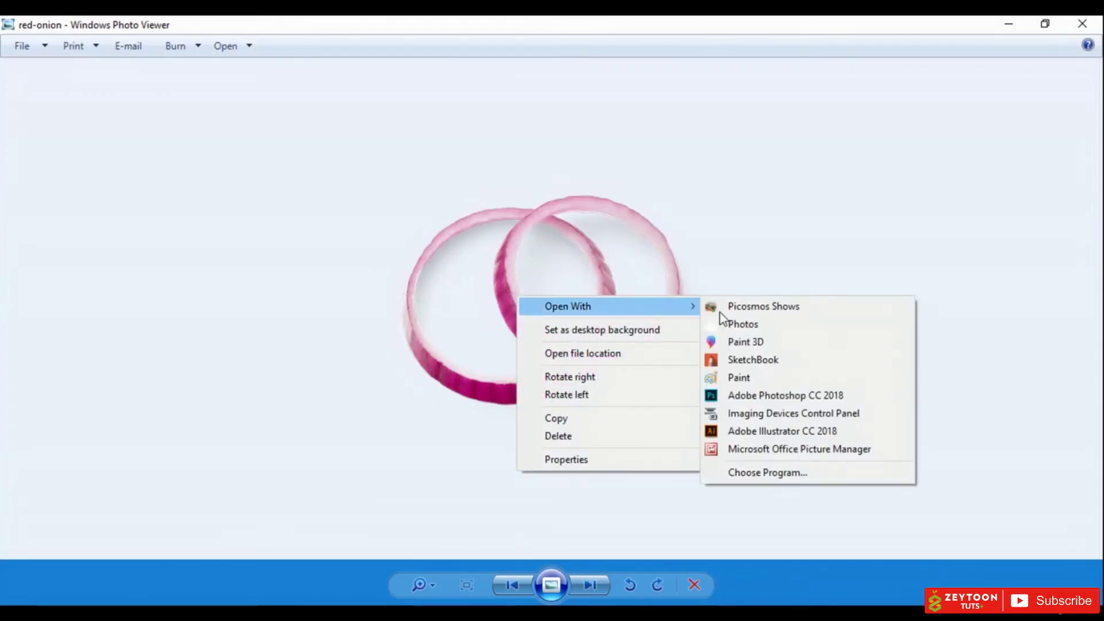
click(773, 397)
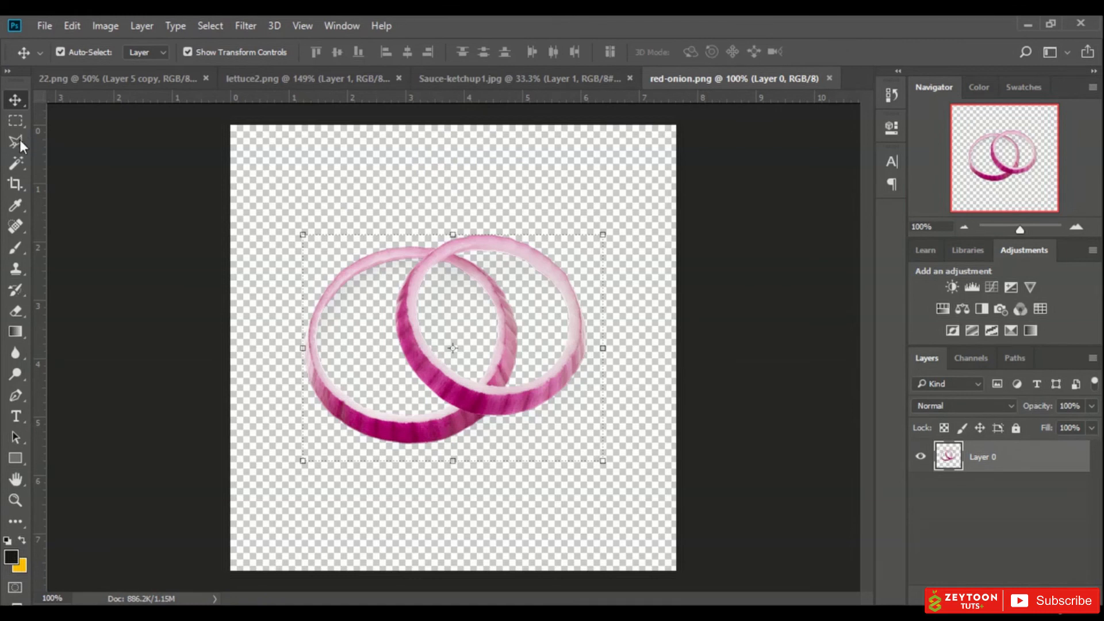
Outline the right-hand onion ring with the Polygonal Lasso and cut the selection to its own new layer
click(18, 140)
click(486, 415)
click(414, 397)
click(373, 280)
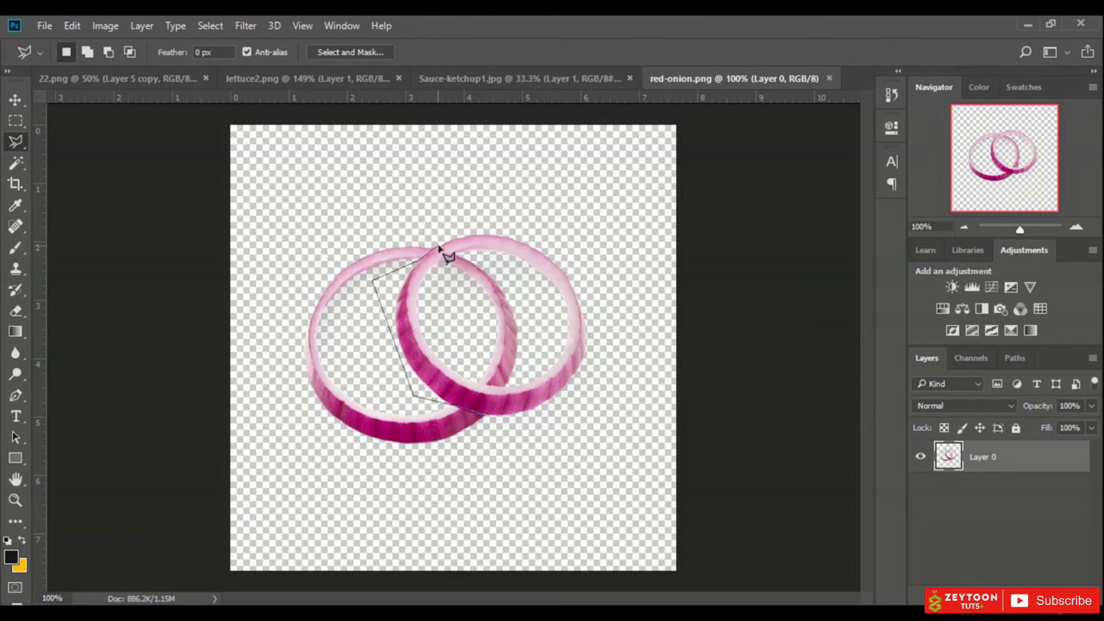
click(555, 191)
click(633, 315)
click(615, 407)
click(511, 433)
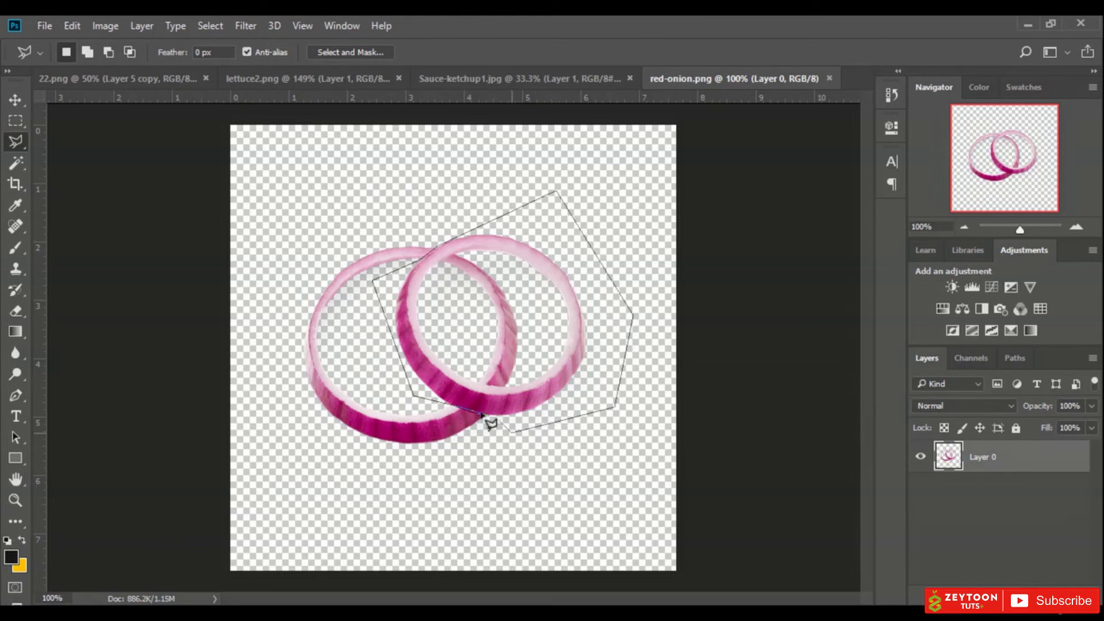
click(485, 416)
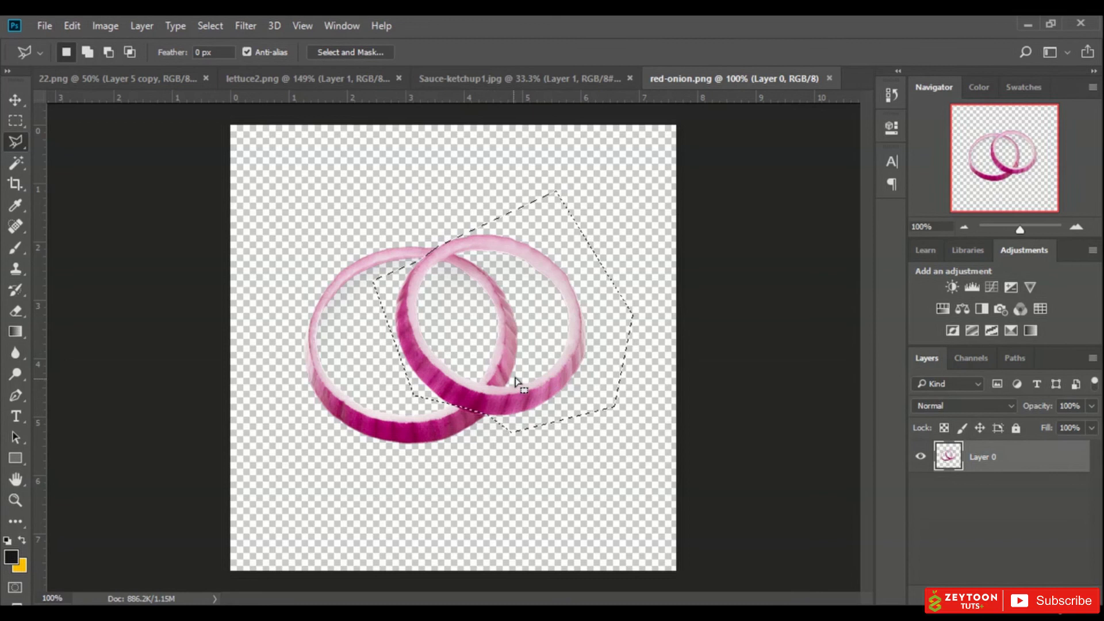
right_click(535, 369)
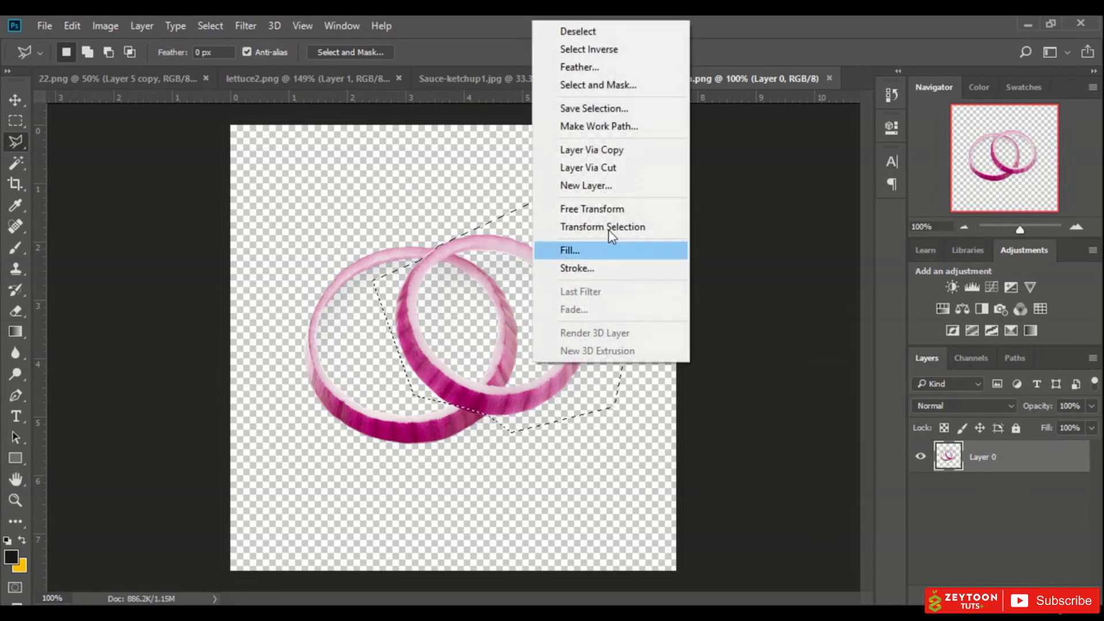
click(621, 167)
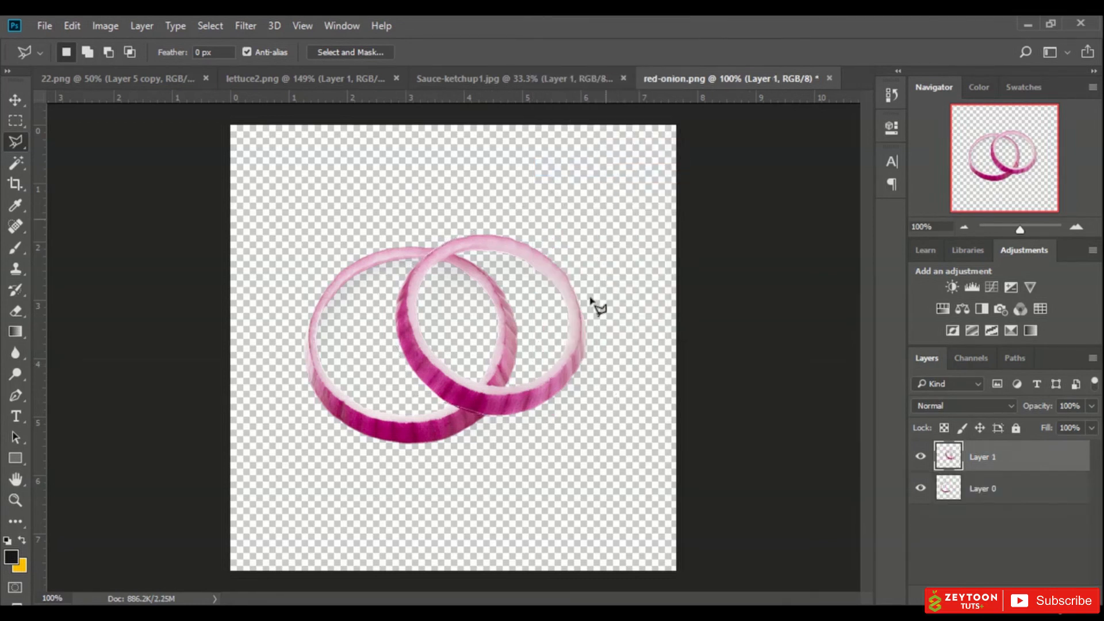
Hide Layer 0, then lasso and delete the leftover piece of the other ring inside the cut-out onion ring
click(920, 489)
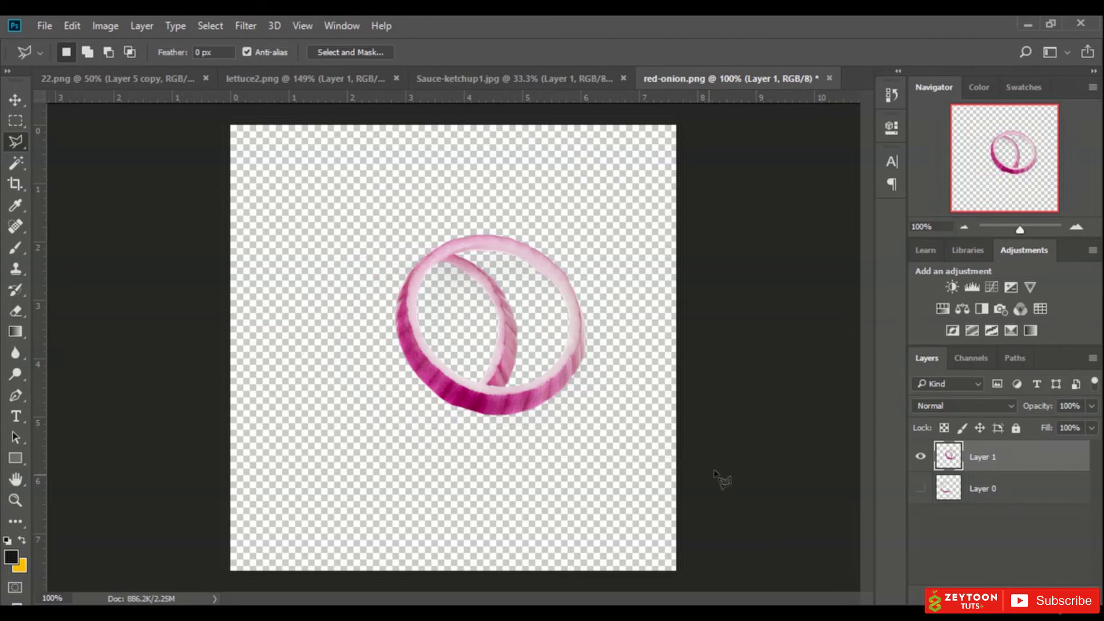
click(465, 251)
click(444, 261)
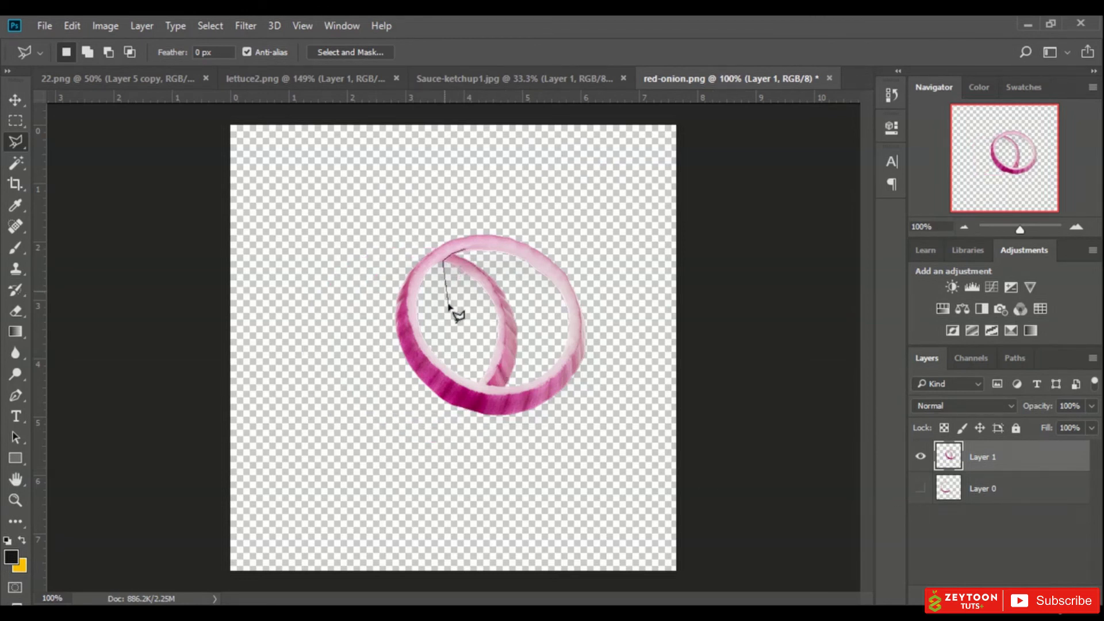
click(471, 382)
click(504, 386)
click(535, 365)
click(537, 310)
click(511, 265)
click(463, 250)
key(Delete)
key(ctrl+d)
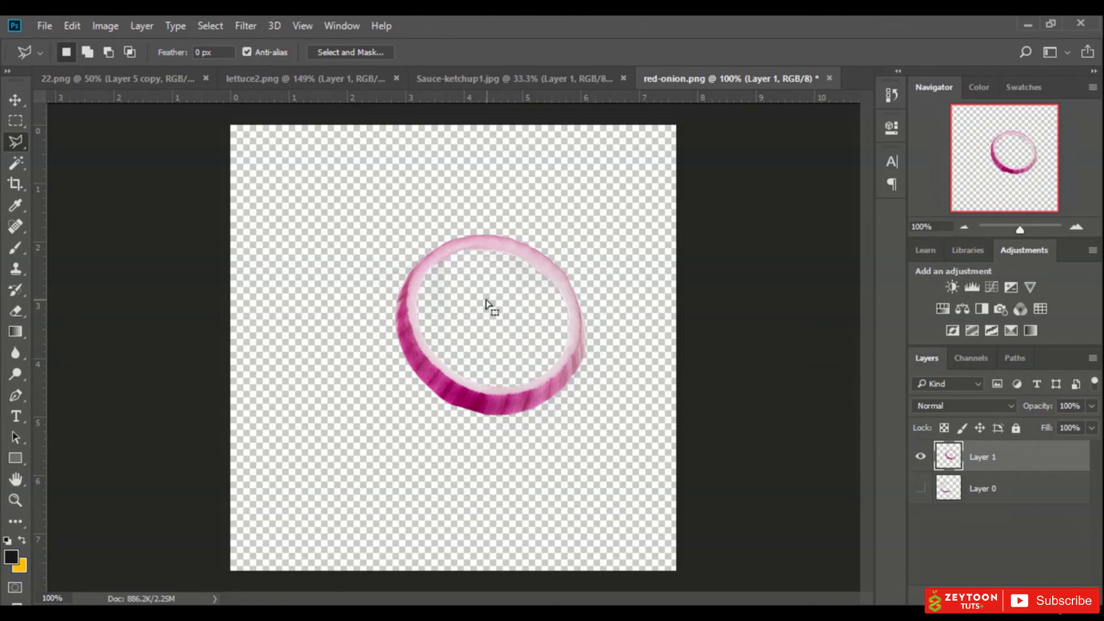
Bring the onion ring into the 22.png composition, scale it to about 42% and place it above the top patty's right edge
click(13, 102)
drag(549, 266, 533, 235)
drag(591, 188, 543, 223)
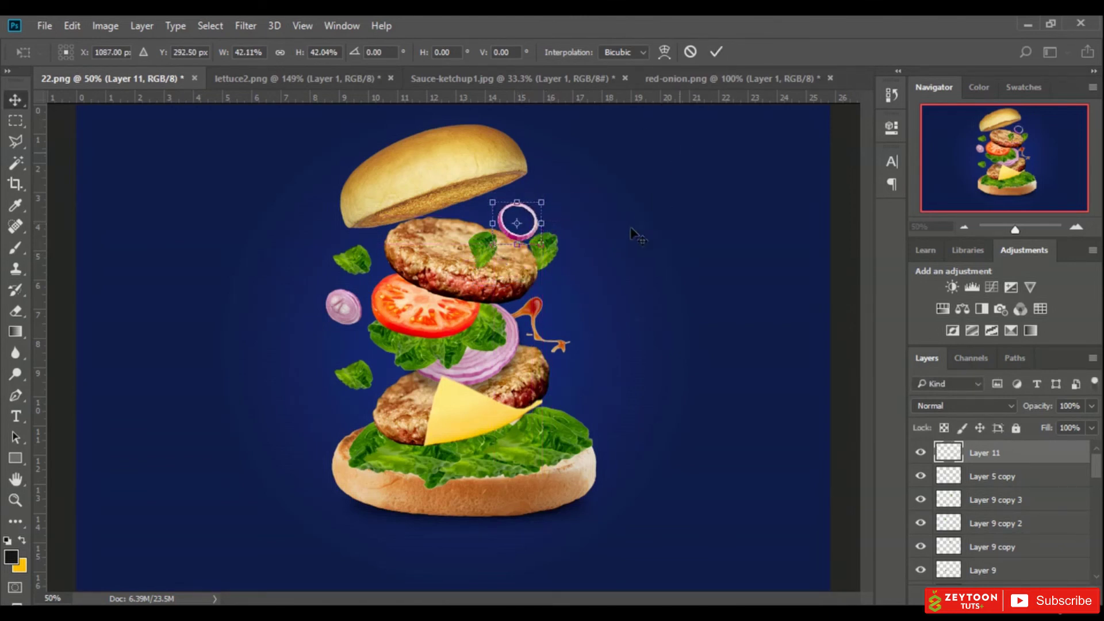
key(Return)
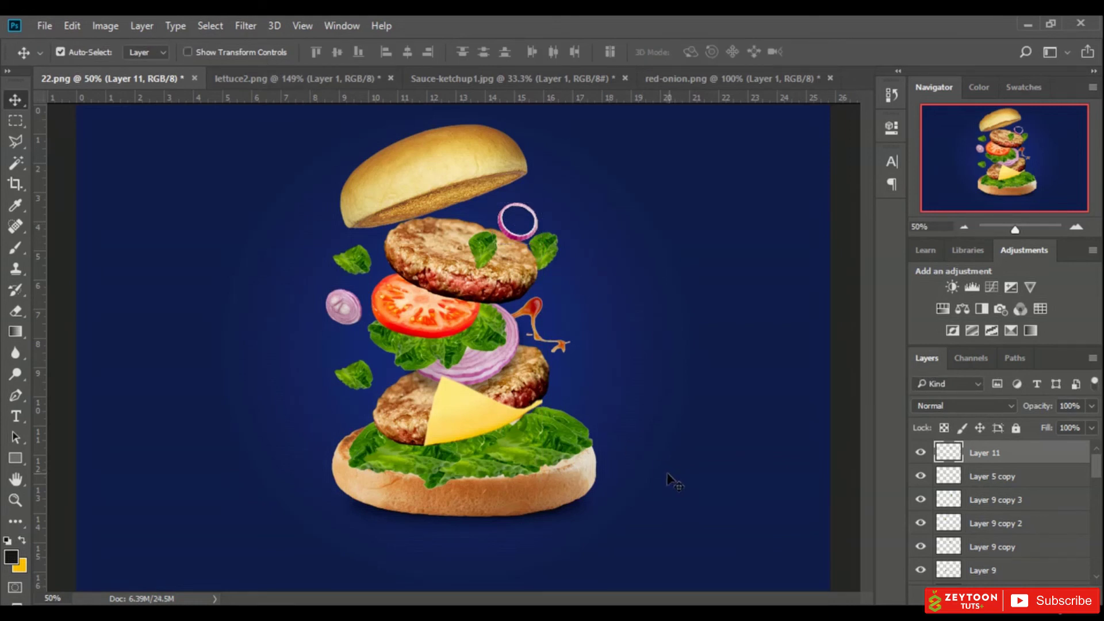
key(alt+Tab)
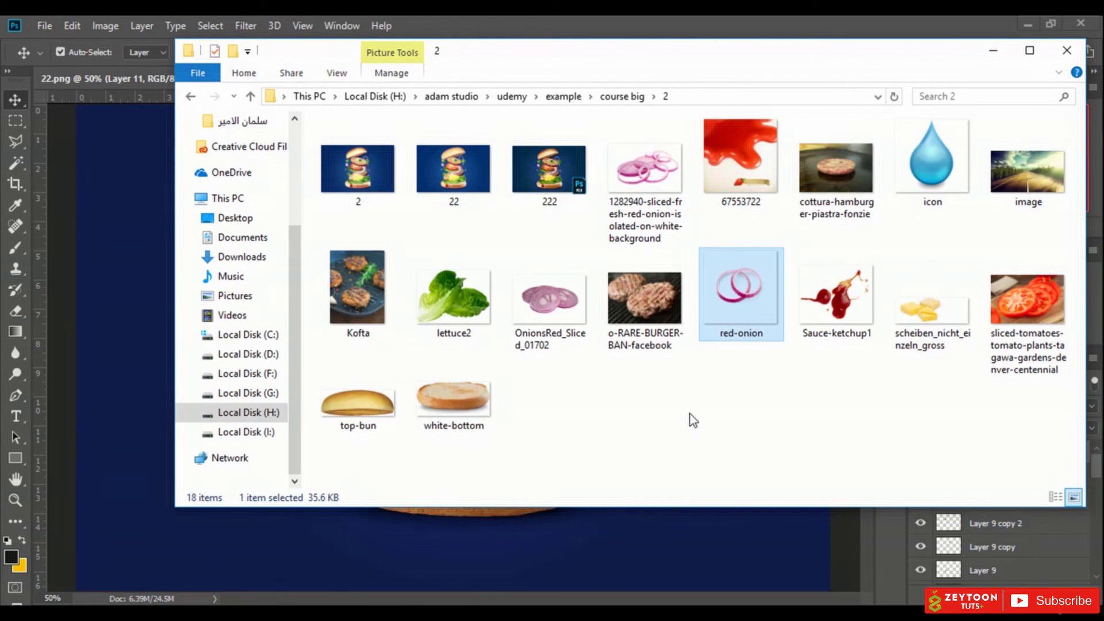
click(909, 306)
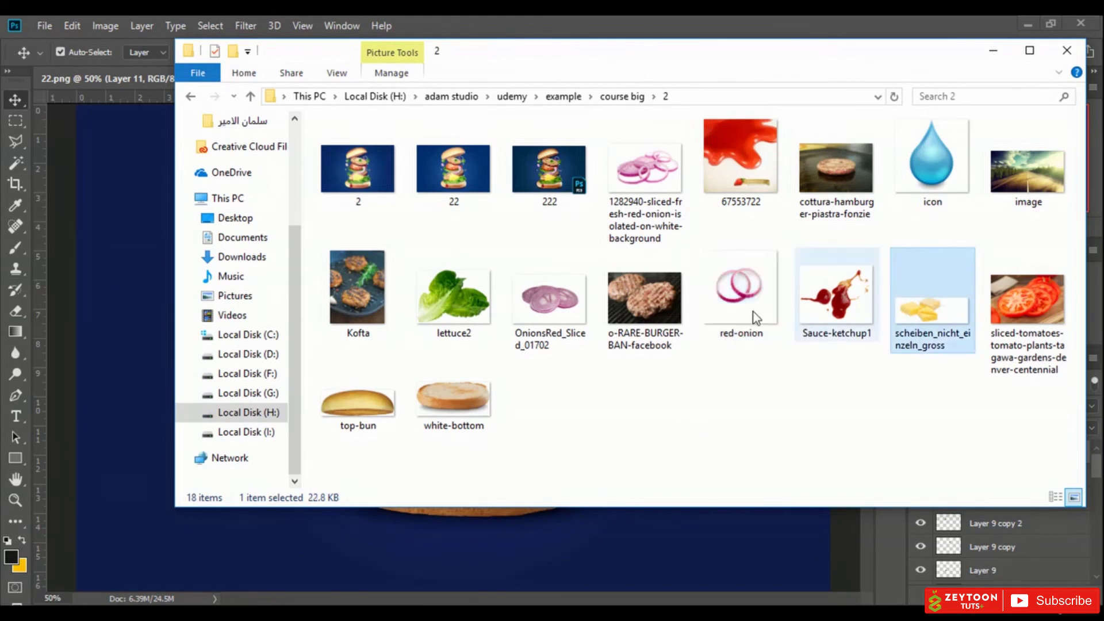
click(486, 336)
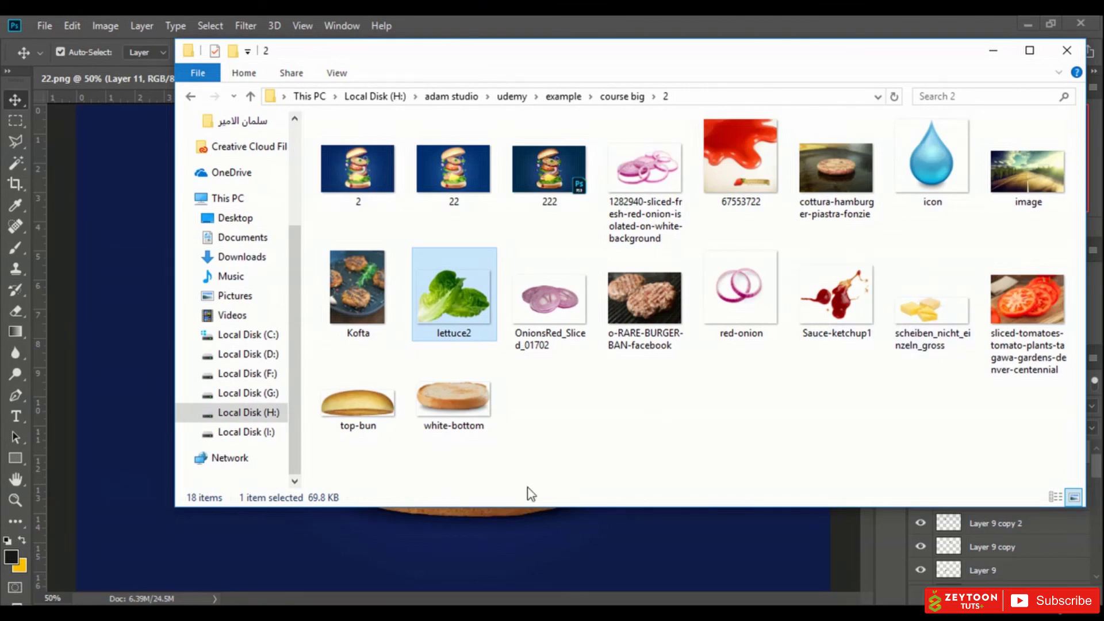
click(988, 54)
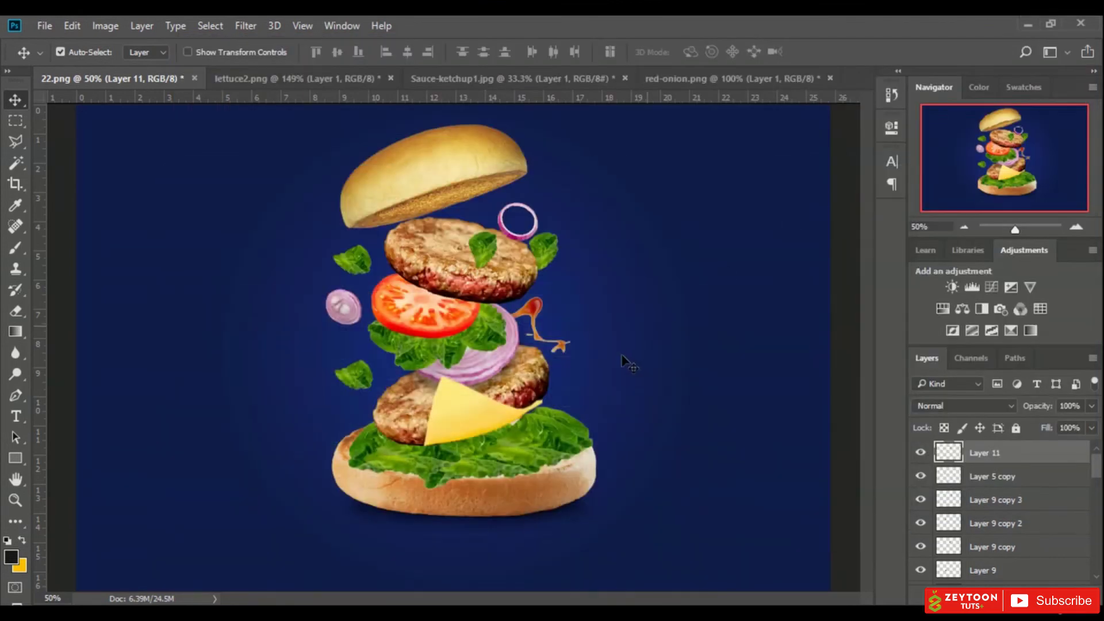
In Sauce-ketchup1.jpg, outline the round ketchup drop and its thin tail with the Polygonal Lasso
click(705, 74)
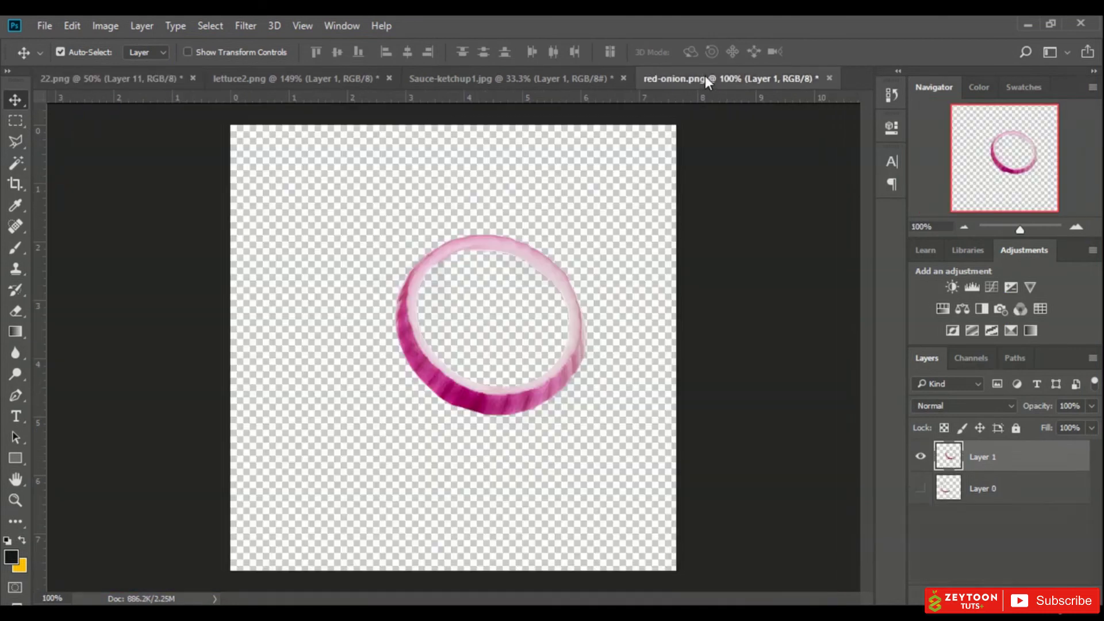
click(577, 77)
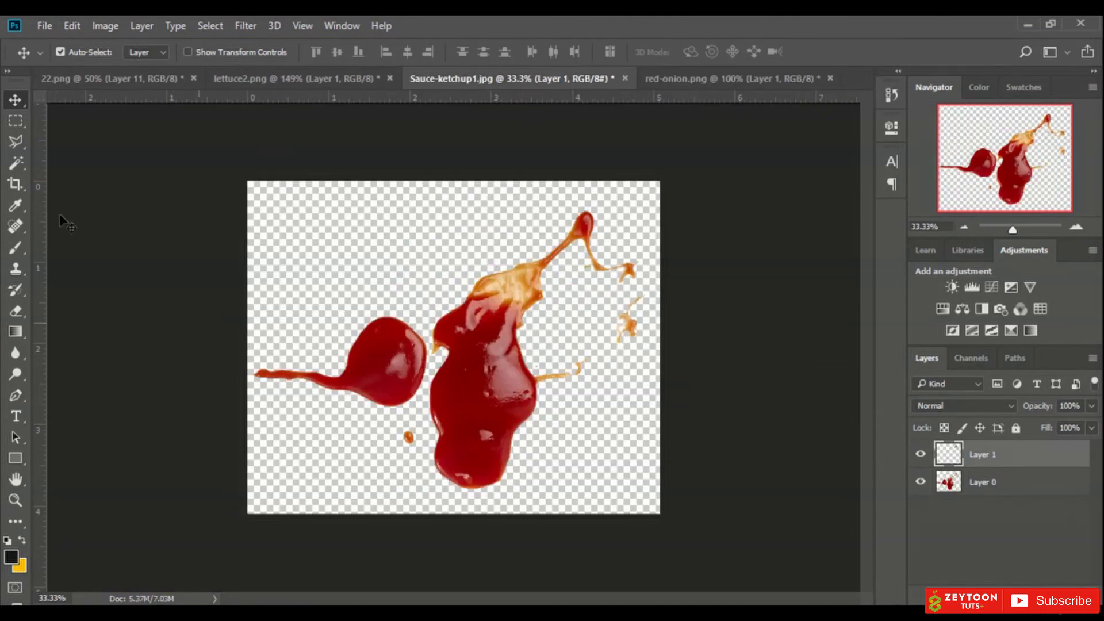
click(16, 142)
click(339, 438)
click(418, 414)
click(432, 360)
click(421, 314)
click(366, 279)
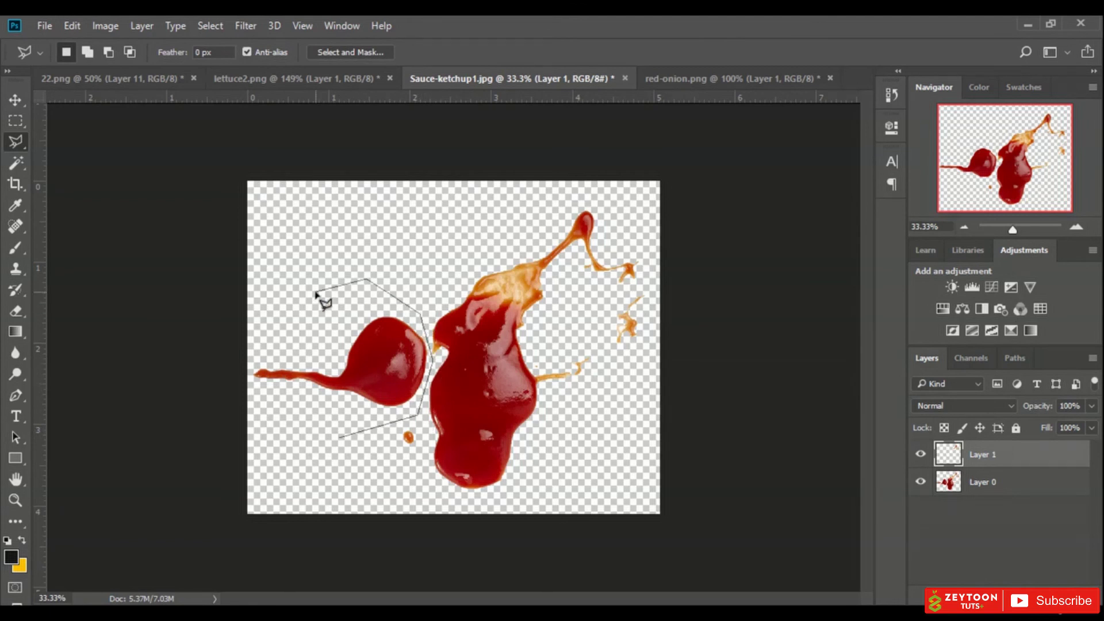
click(258, 346)
click(229, 378)
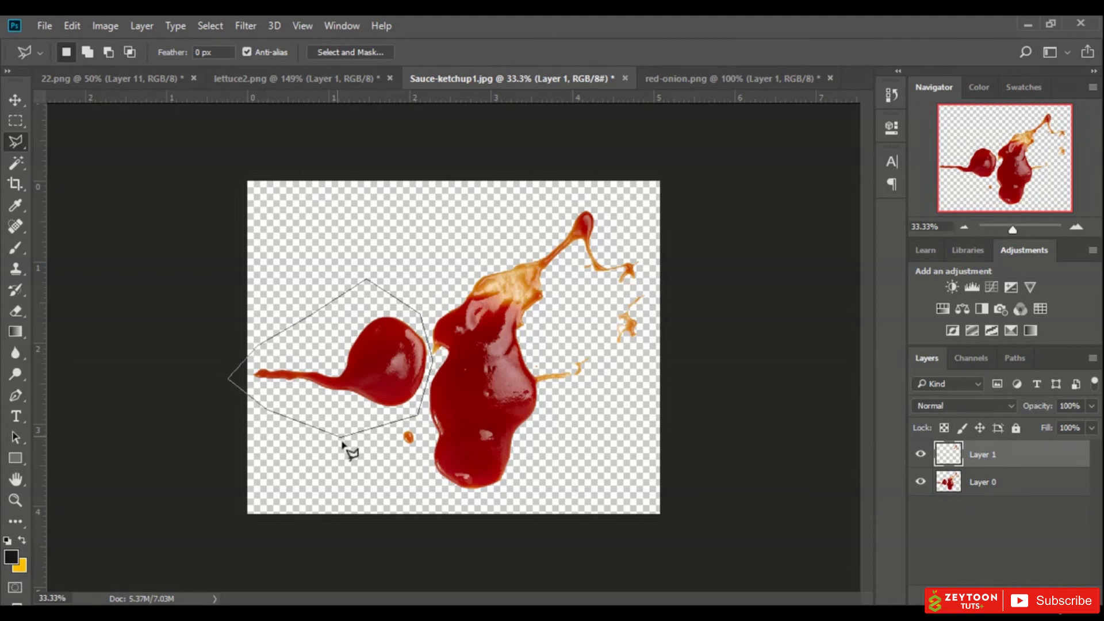
click(341, 442)
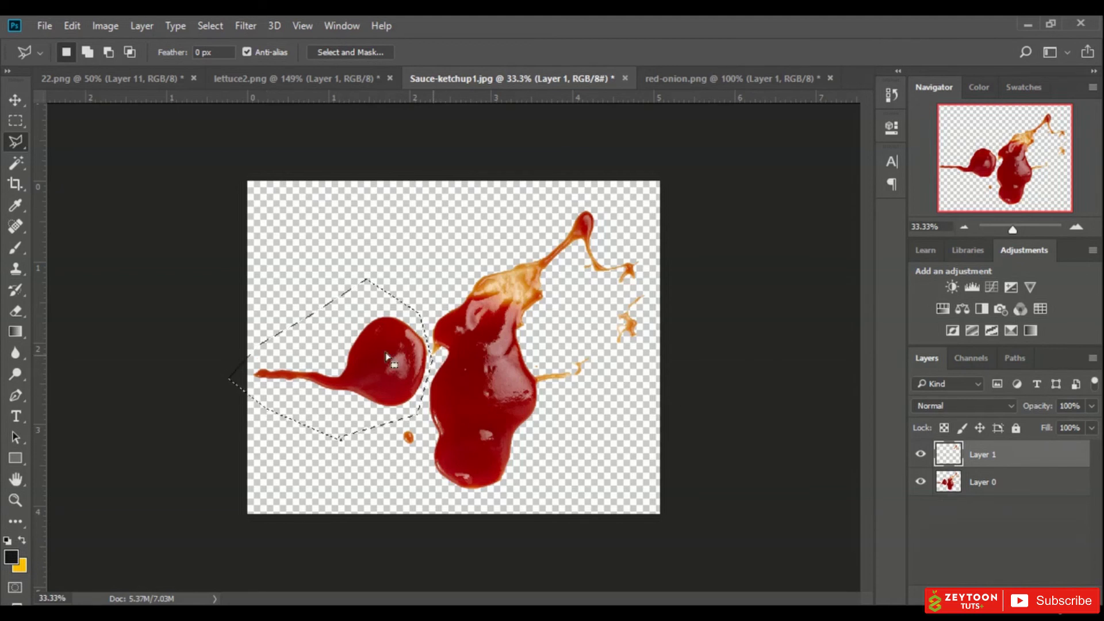
right_click(386, 358)
click(449, 410)
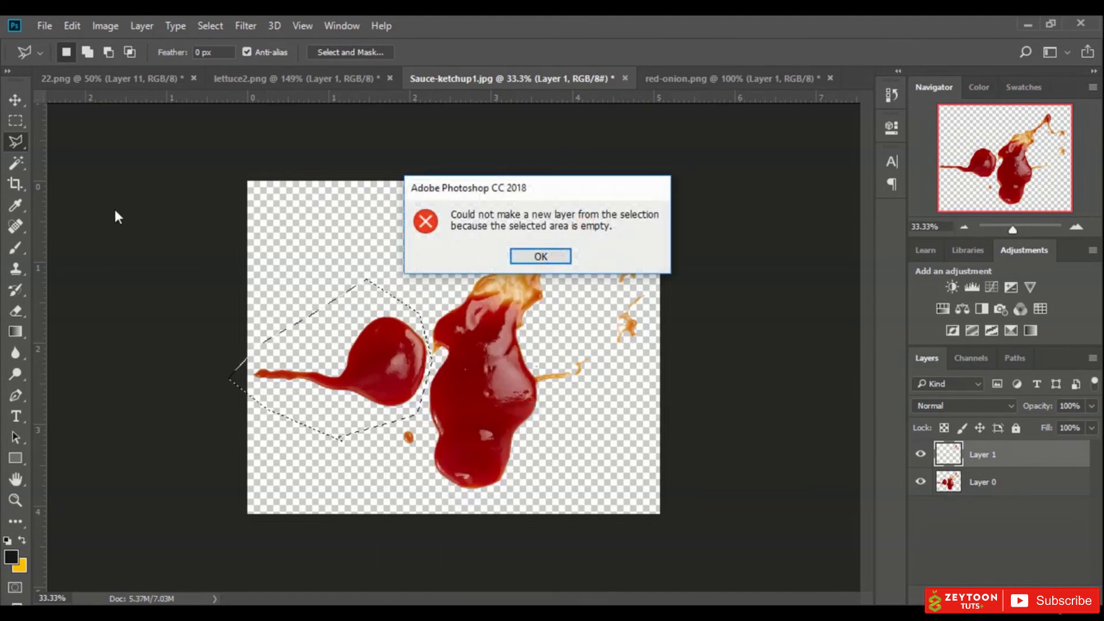
click(537, 257)
Copy the selected ketchup drop from Layer 0 to its own new layer
click(1027, 482)
right_click(409, 374)
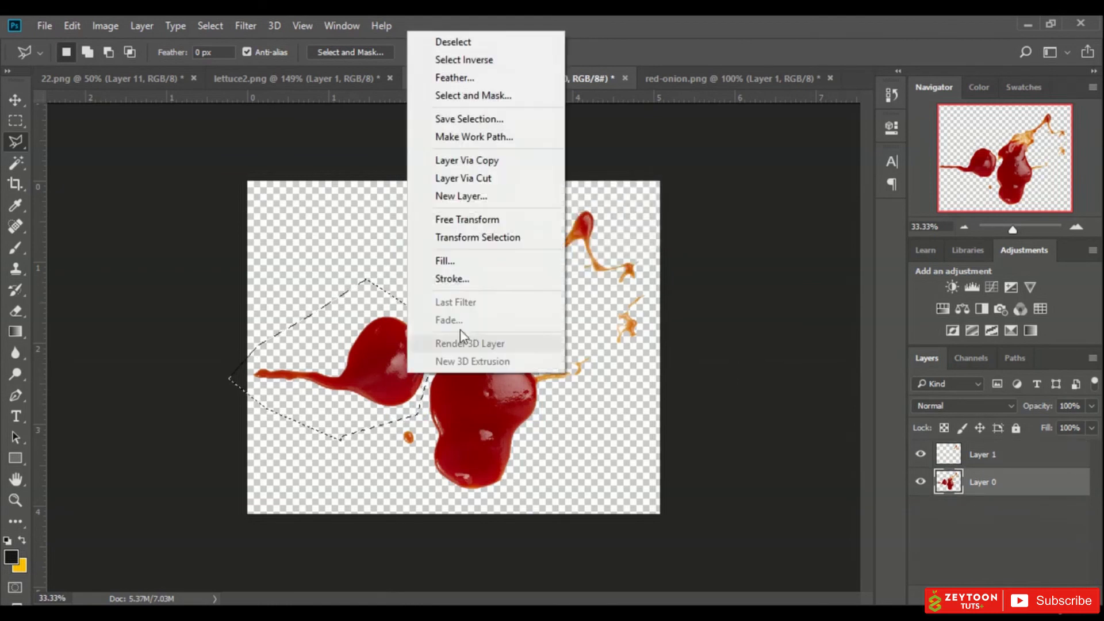
click(467, 160)
key(v)
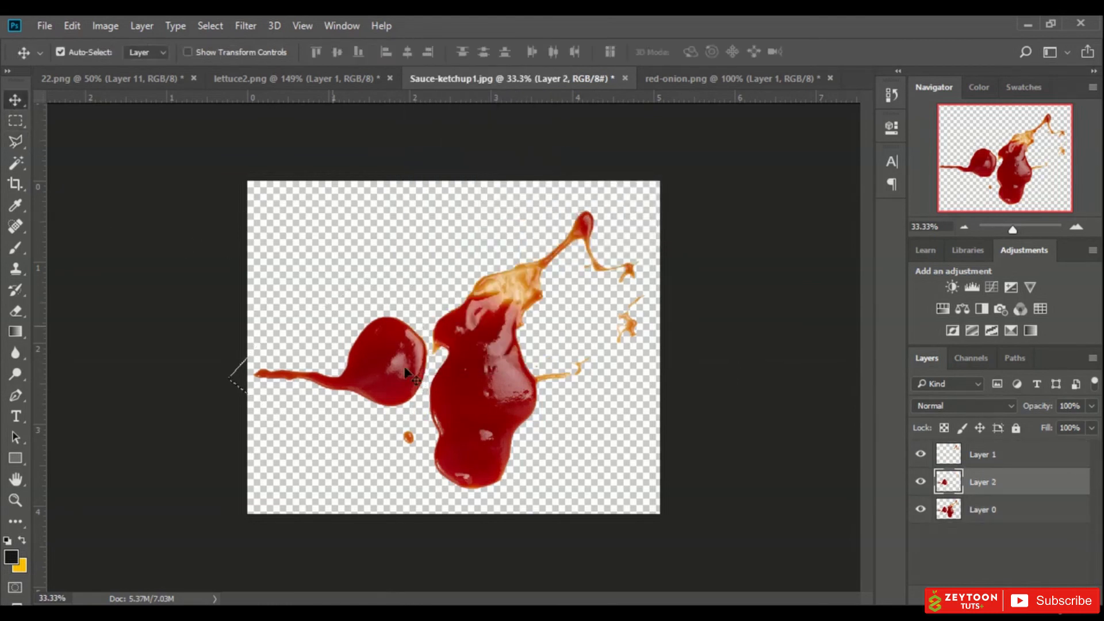
Close lettuce2.png without saving and bring the ketchup drop into the 22.png composition
click(390, 78)
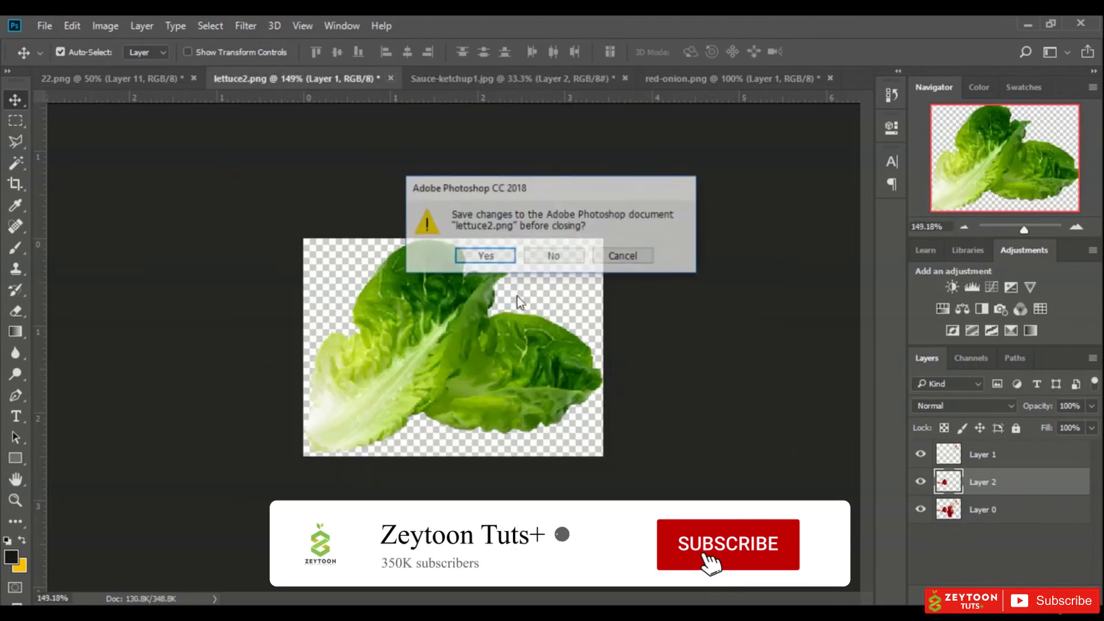
click(554, 251)
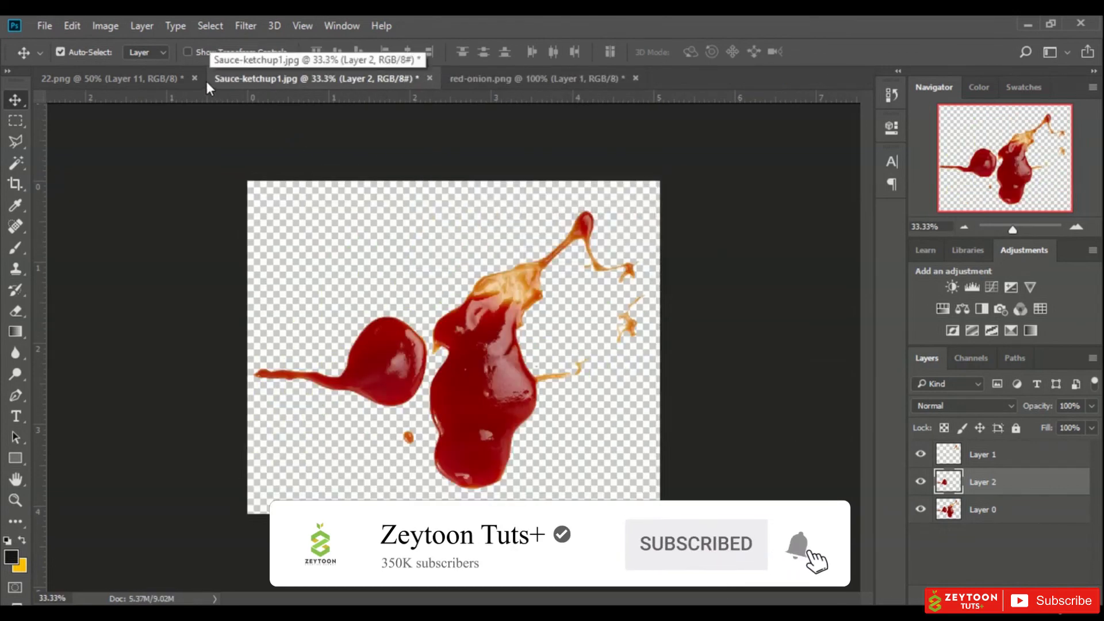
drag(381, 340, 391, 442)
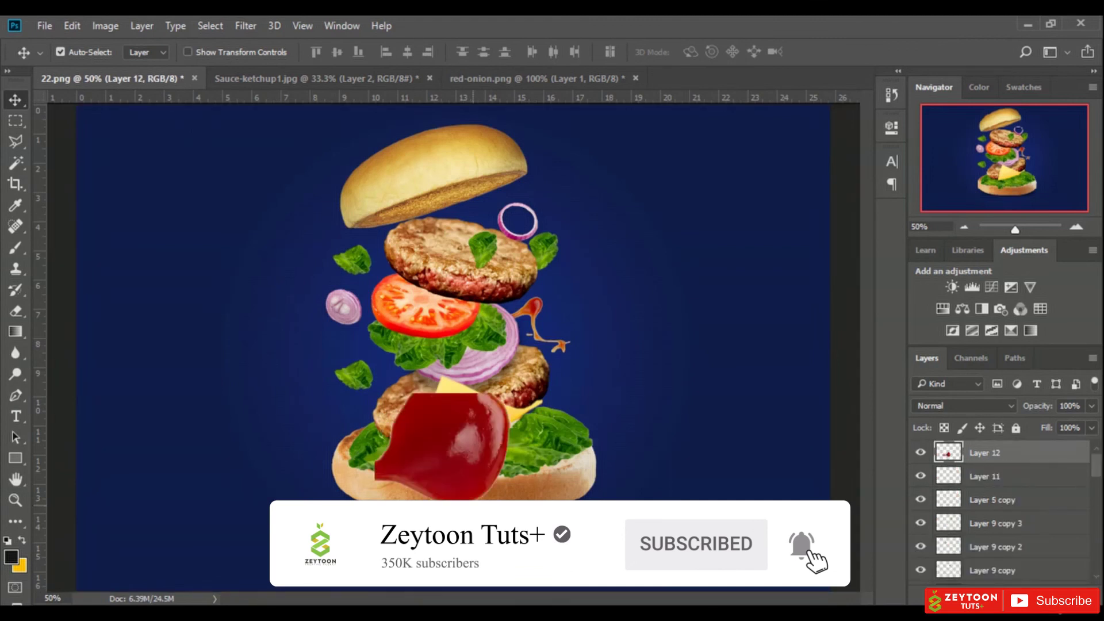
Show transform controls and move the ketchup drop's layer down the stack to just above Layer 1, the bottom bun
click(202, 51)
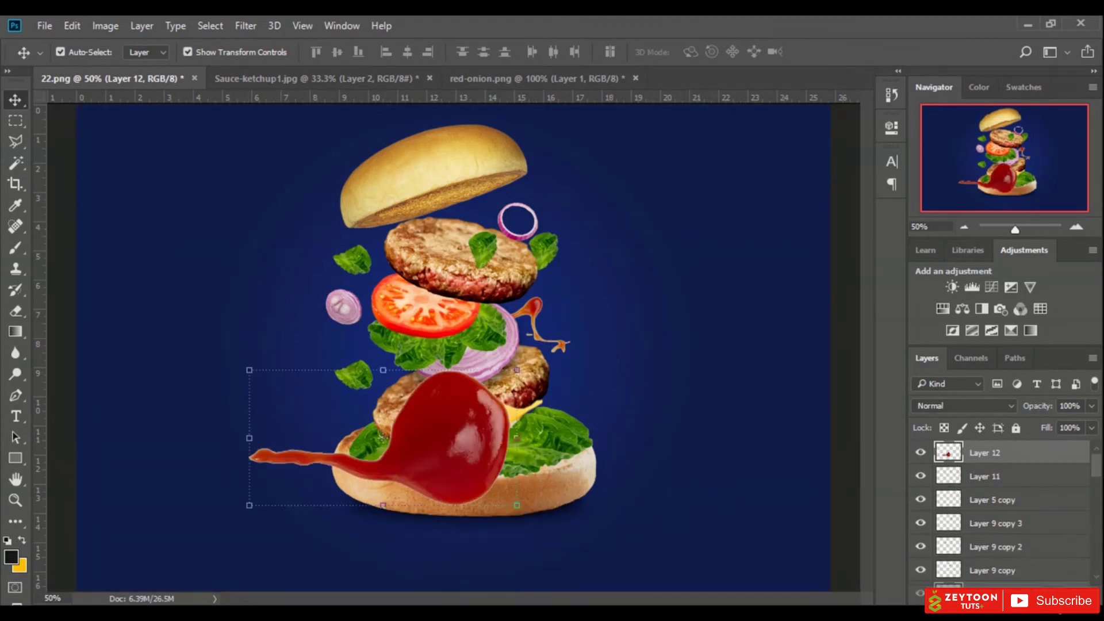
scroll(1001, 518, down, 10)
scroll(1001, 518, down, 8)
drag(1001, 484, 1000, 484)
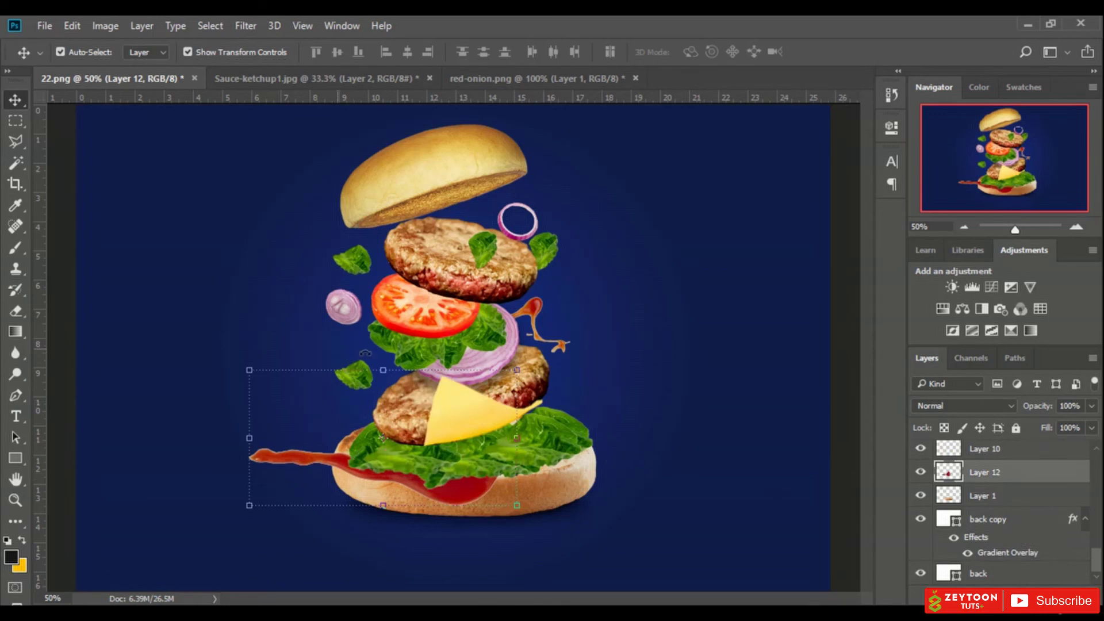
Rotate the ketchup drop about 96°, scale it to about 29% width and 25% height, and place it dripping over the bottom bun's front
drag(383, 352, 440, 443)
drag(325, 300, 412, 493)
drag(432, 558, 421, 499)
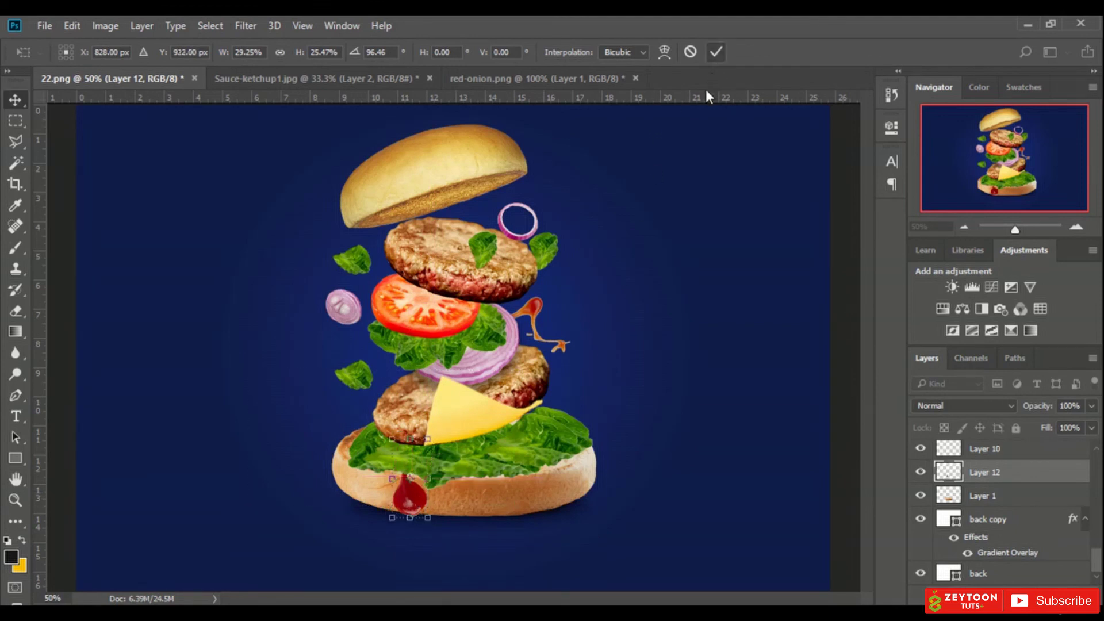
key(Return)
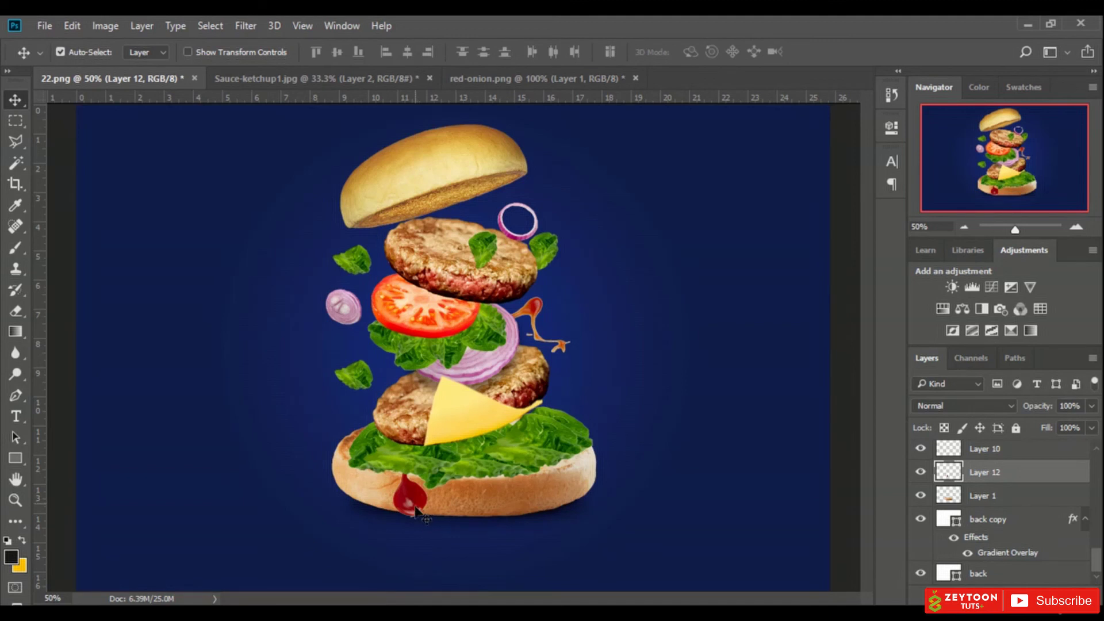
Shrink the ketchup drop on the bottom bun further, to about 87% width and 90% height
click(188, 52)
drag(427, 519, 424, 510)
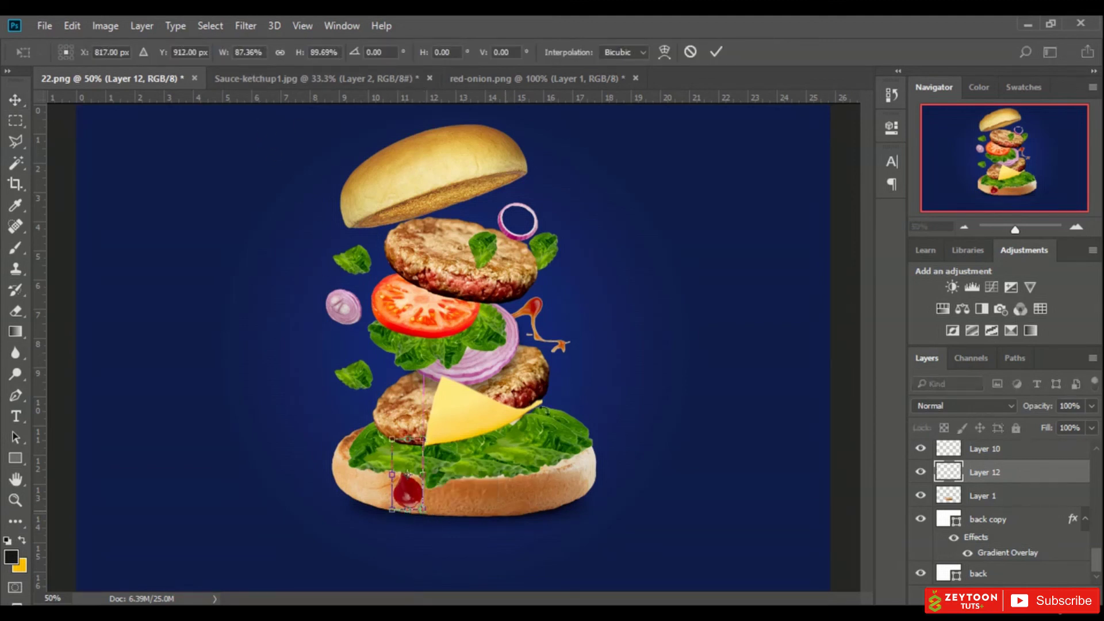
click(711, 53)
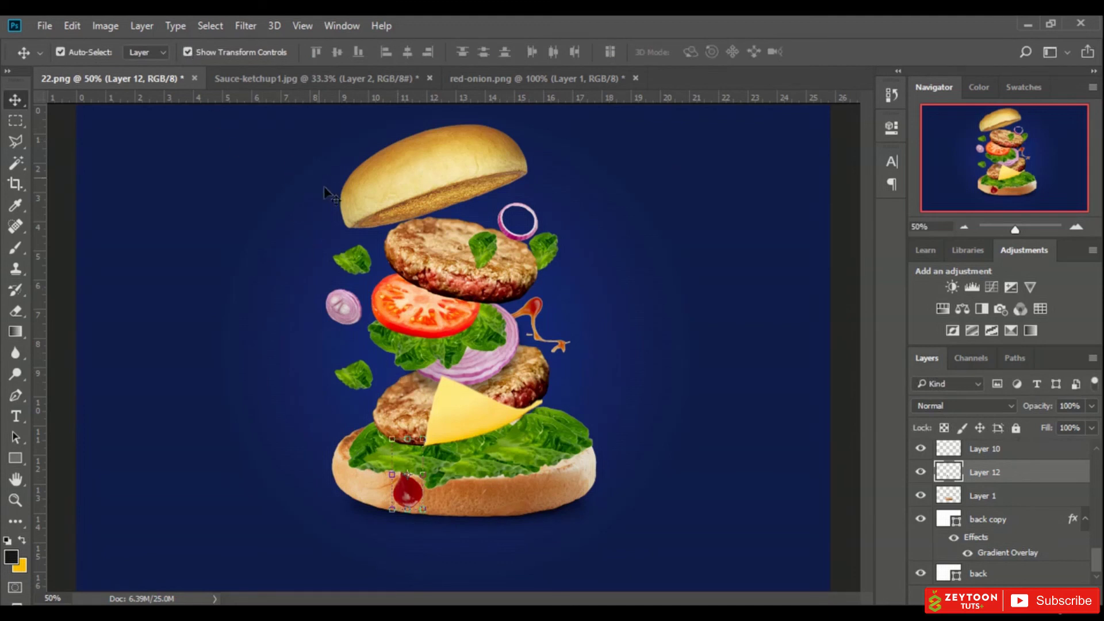
click(235, 49)
Enlarge the top bun to about 114% height with a similar widening, and raise it slightly above the top patty
click(448, 197)
click(254, 51)
drag(528, 227, 551, 240)
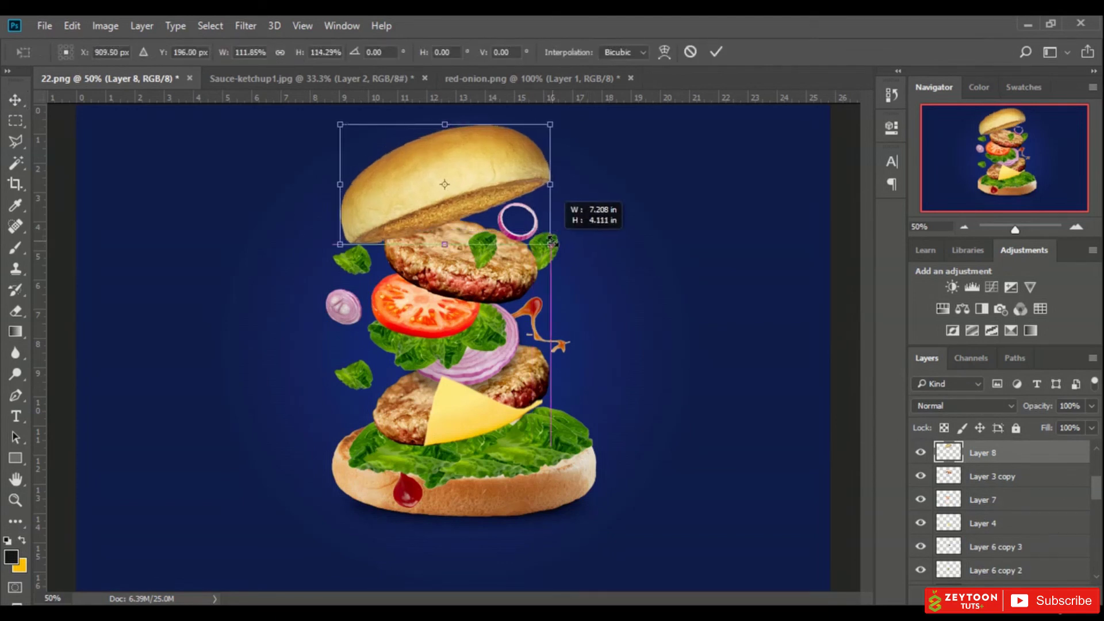
drag(504, 189, 556, 163)
click(722, 51)
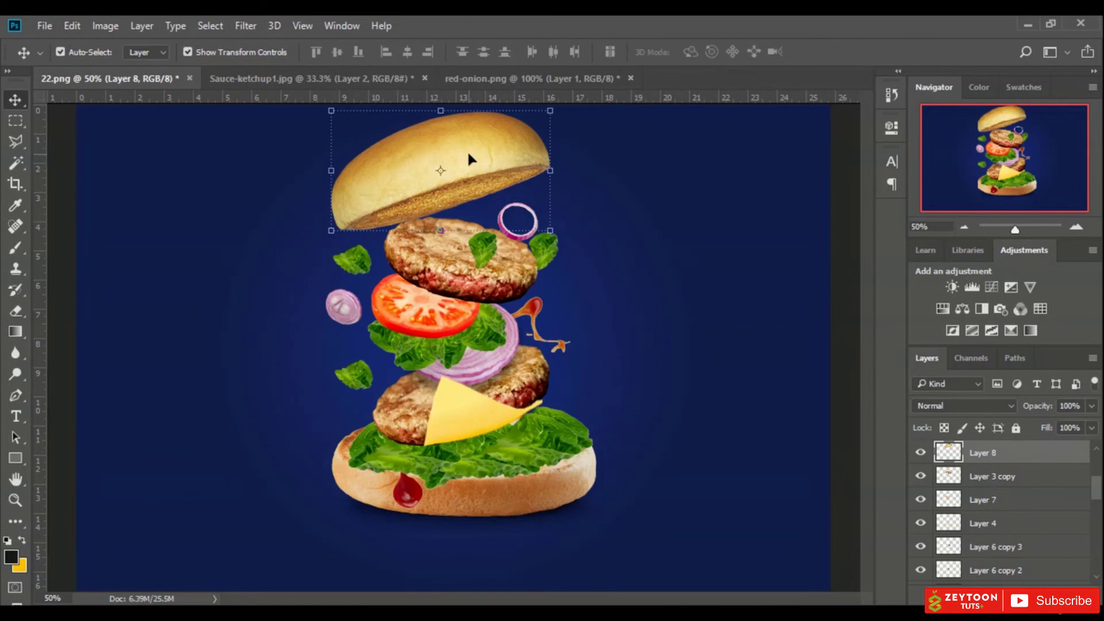
Apply Color Balance to the top bun, shifting its midtones toward red and slightly toward magenta
click(105, 17)
mouse_move(162, 68)
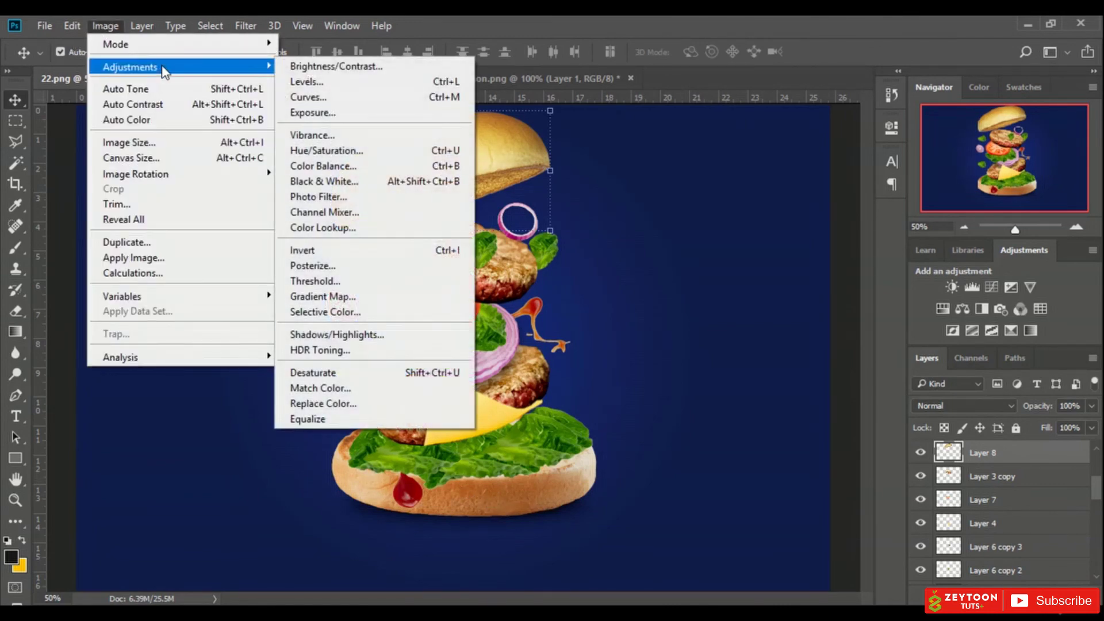
click(333, 171)
drag(542, 153, 839, 172)
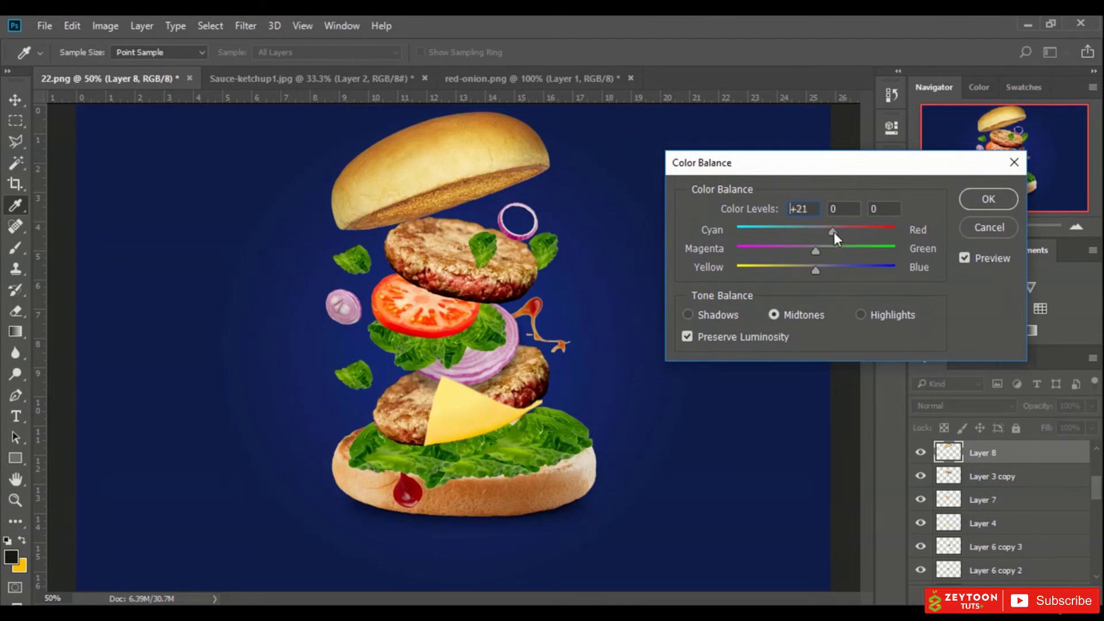
drag(847, 232, 802, 252)
click(987, 198)
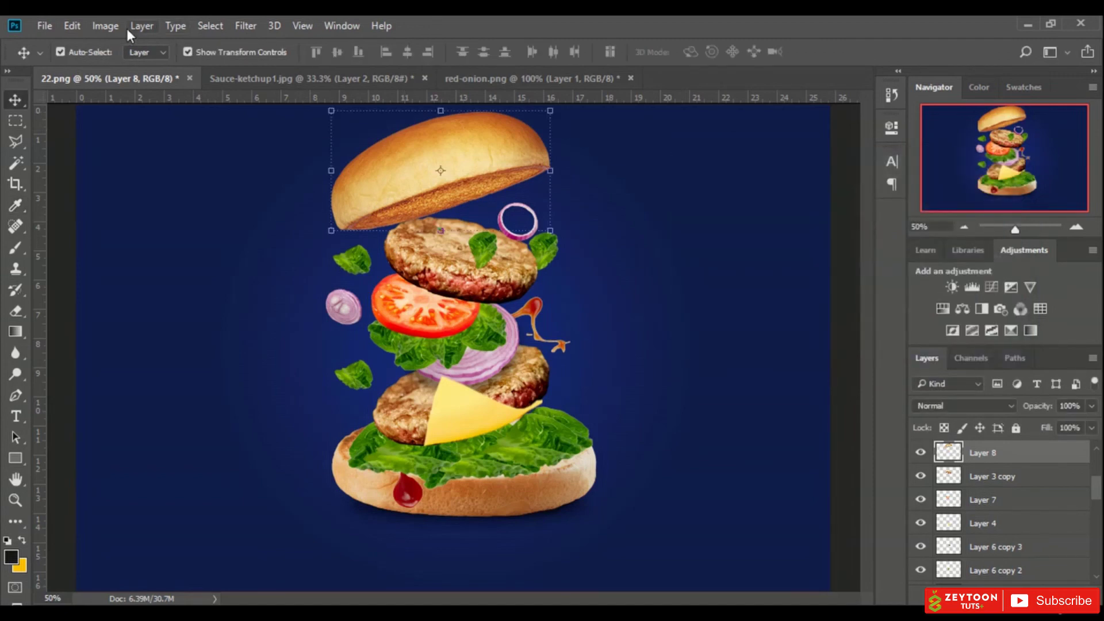
Lower the top bun's saturation with Hue/Saturation, and hide the transform controls
click(108, 26)
mouse_move(216, 70)
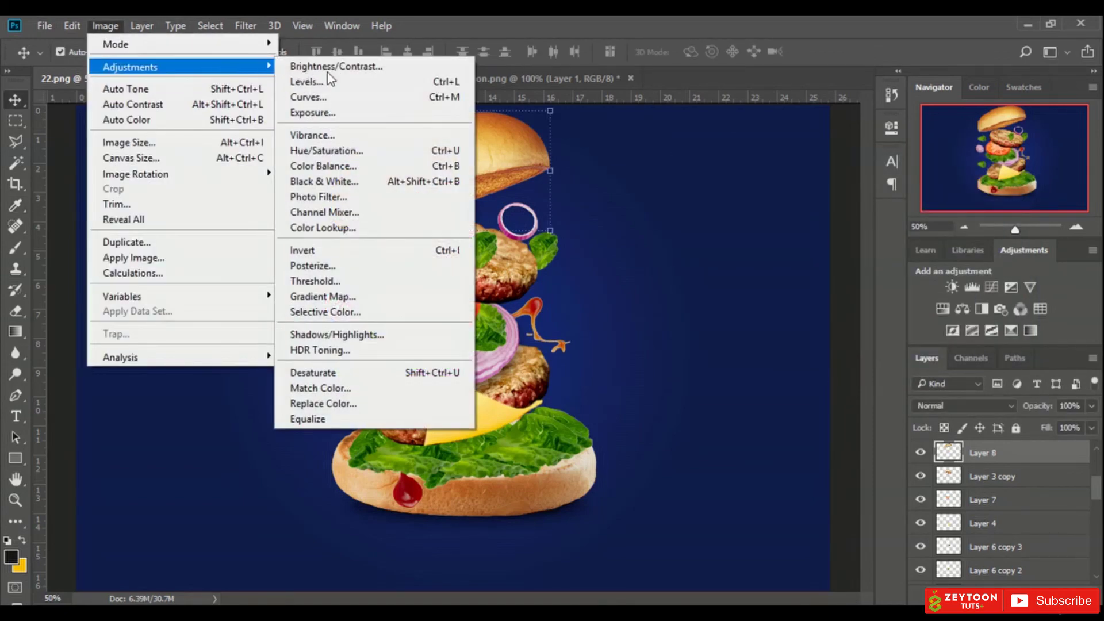
click(367, 152)
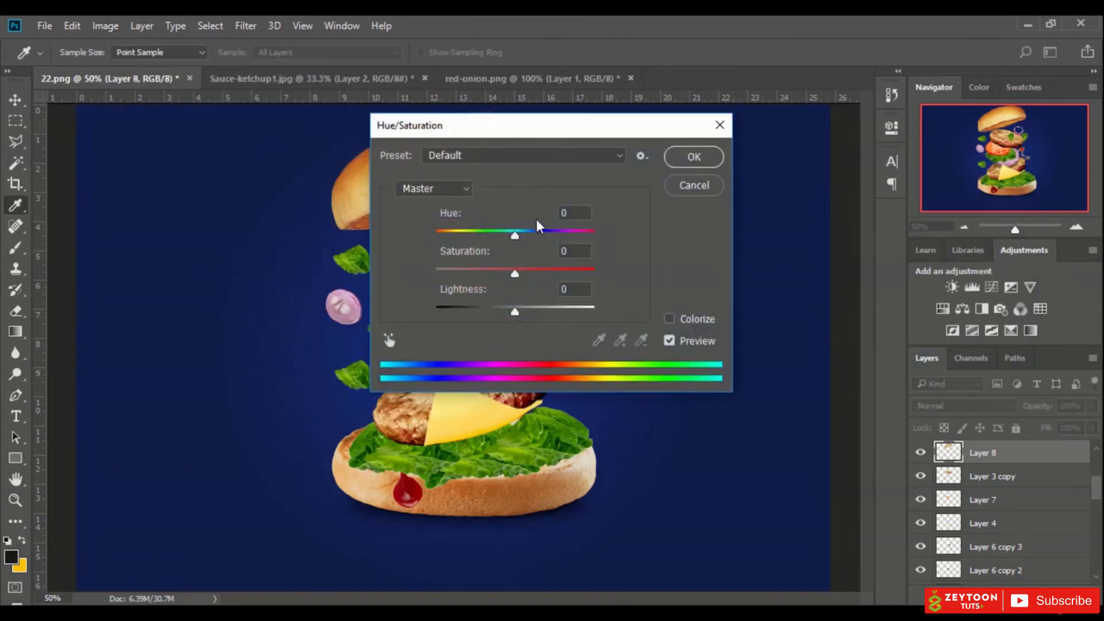
drag(546, 130, 912, 162)
drag(880, 307, 870, 308)
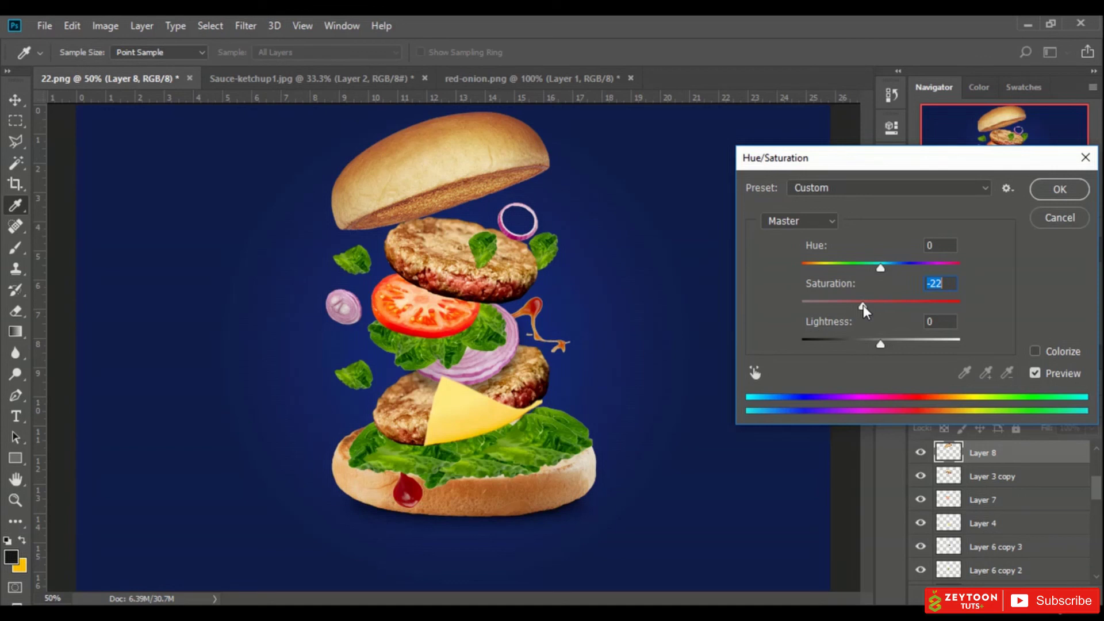
click(1046, 194)
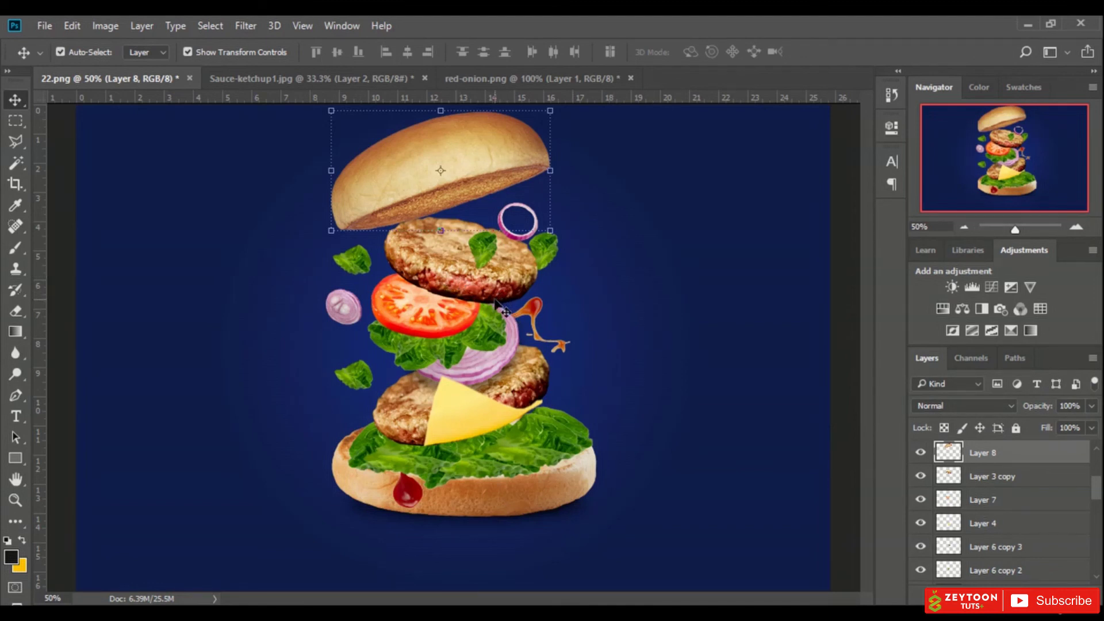
click(221, 54)
click(616, 610)
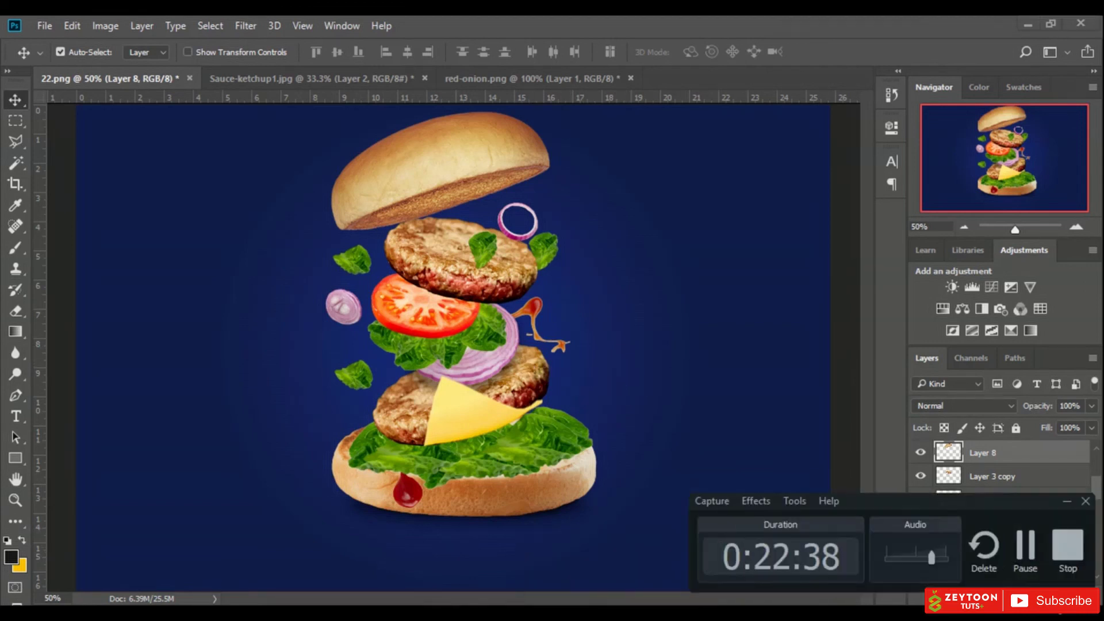